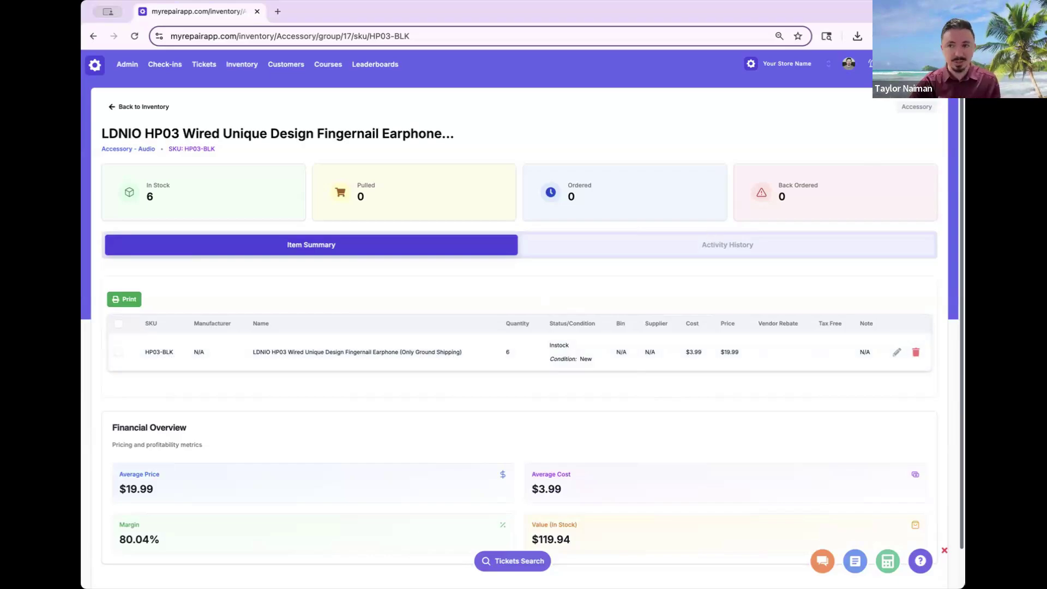
- Open the inventory ordering mode settings and switch to Detailed Tracking Mode and back to Consolidation Mode to compare them
click(871, 63)
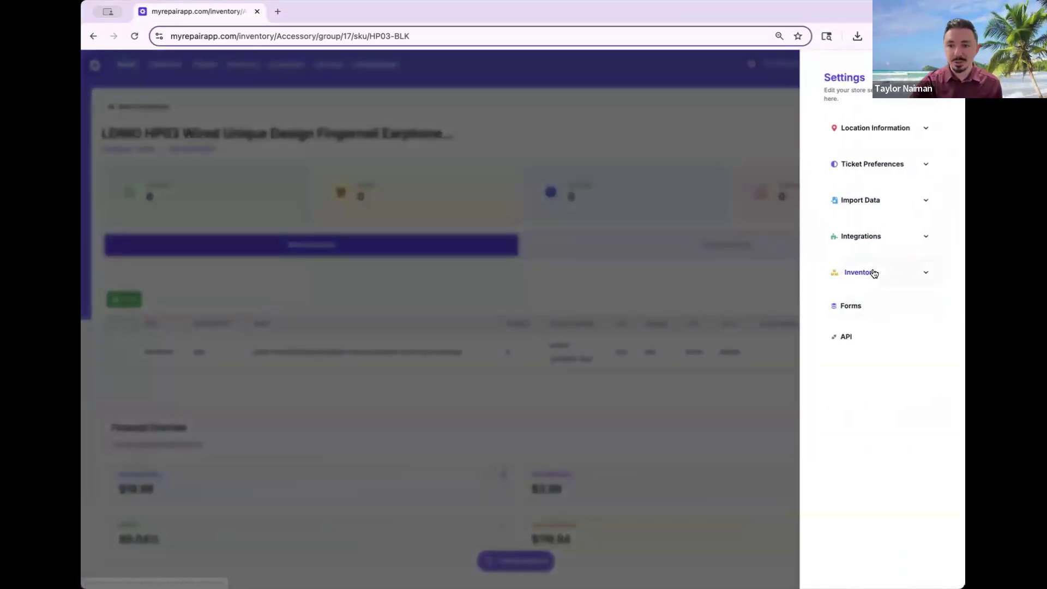
click(874, 272)
click(882, 322)
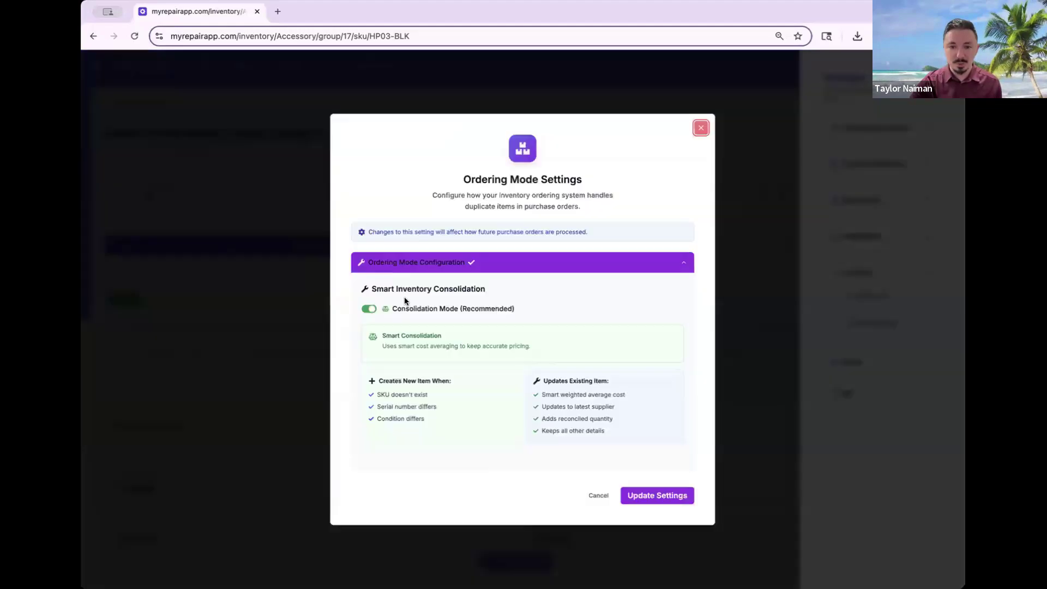
click(369, 310)
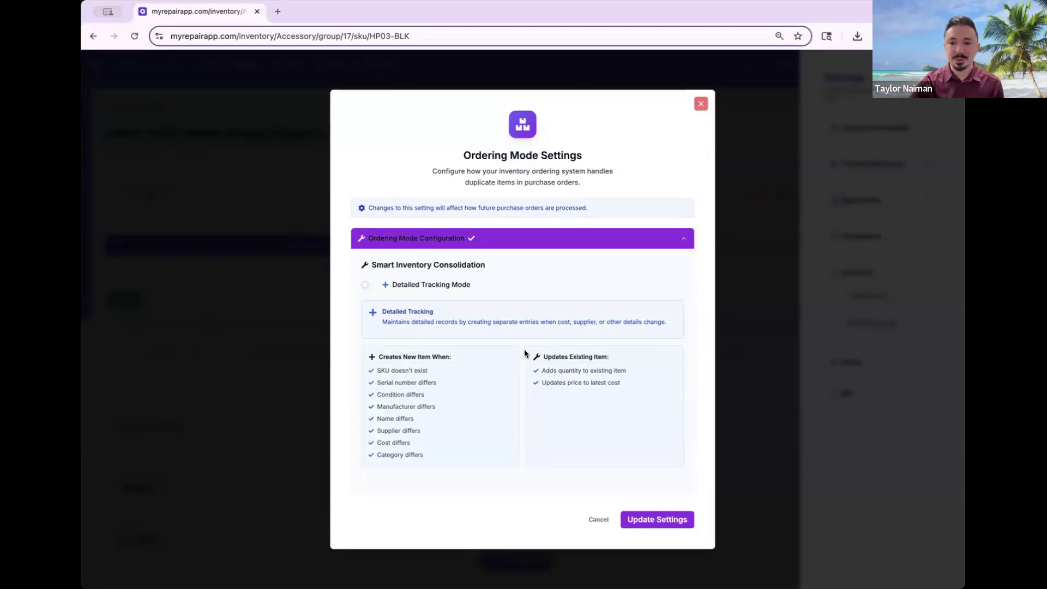
click(366, 286)
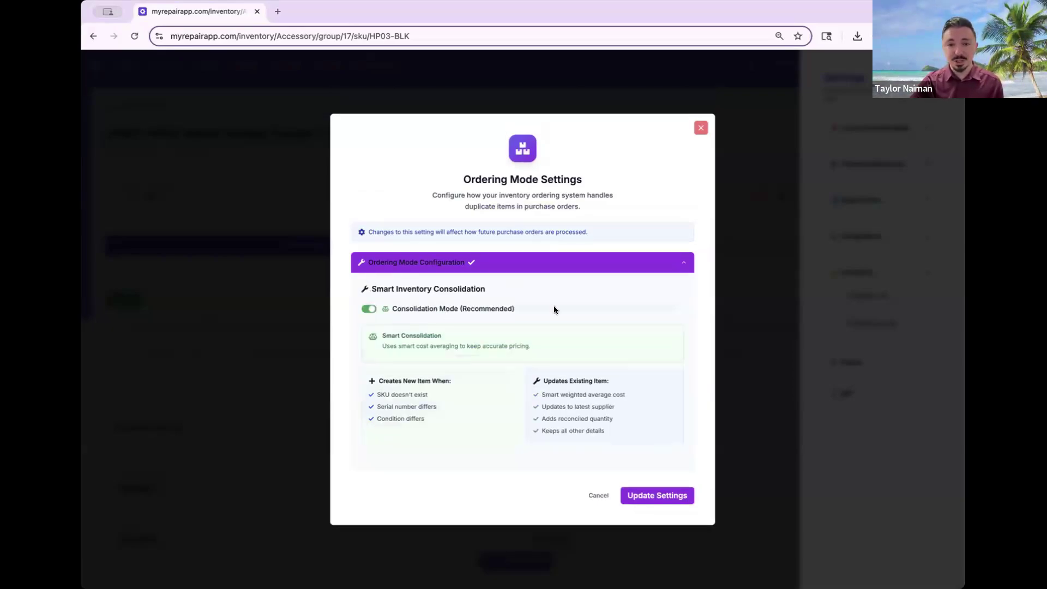
- Save the ordering mode settings with Consolidation Mode enabled, and reopen them to check the selection
mouse_move(462, 347)
mouse_down()
mouse_move(530, 347)
mouse_move(461, 348)
mouse_up()
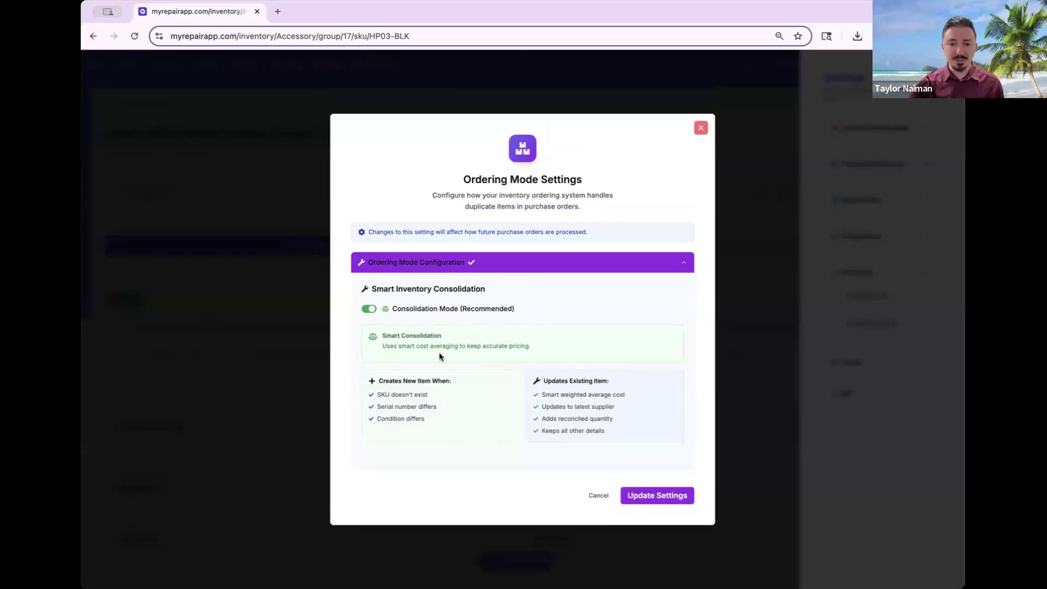
drag(394, 380, 463, 378)
click(458, 383)
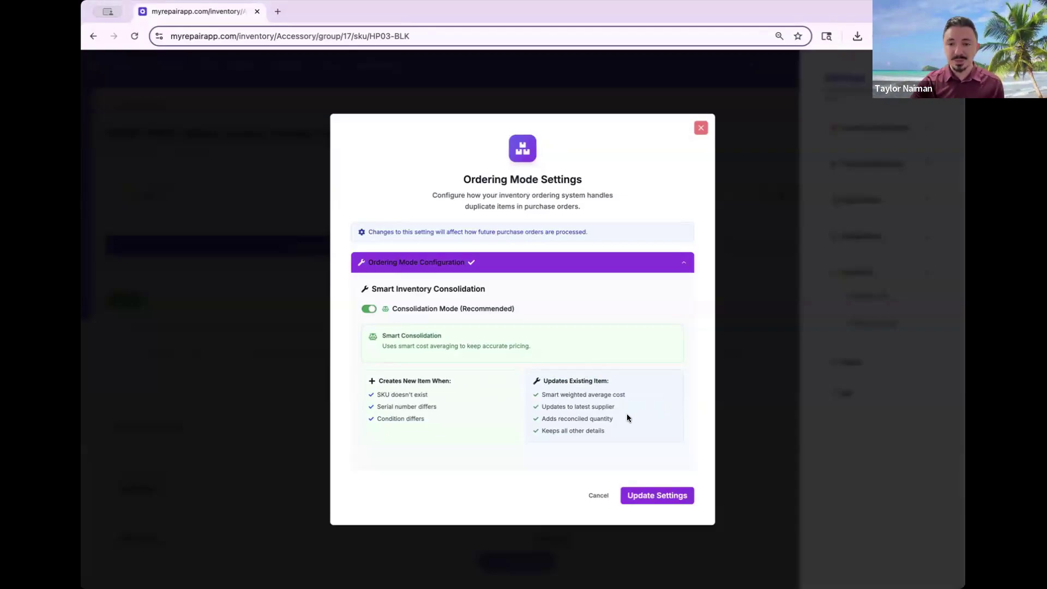
click(650, 497)
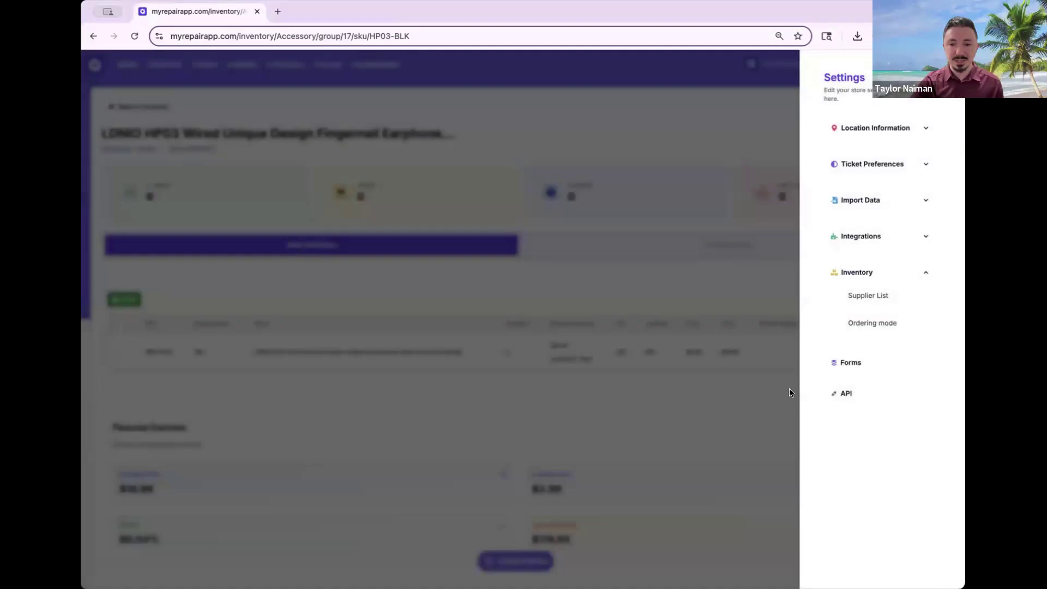
click(868, 327)
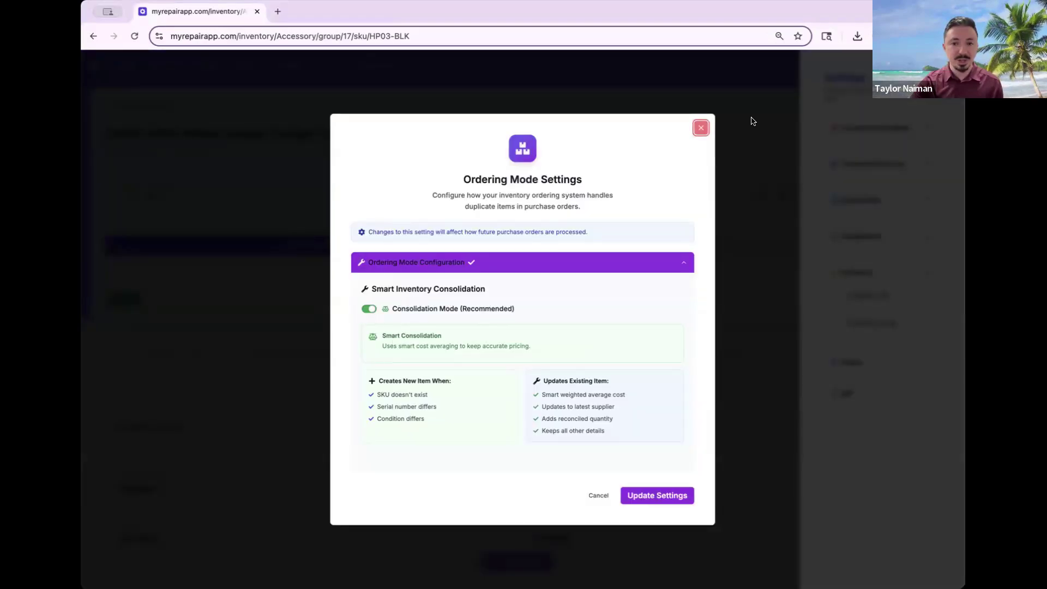
click(701, 128)
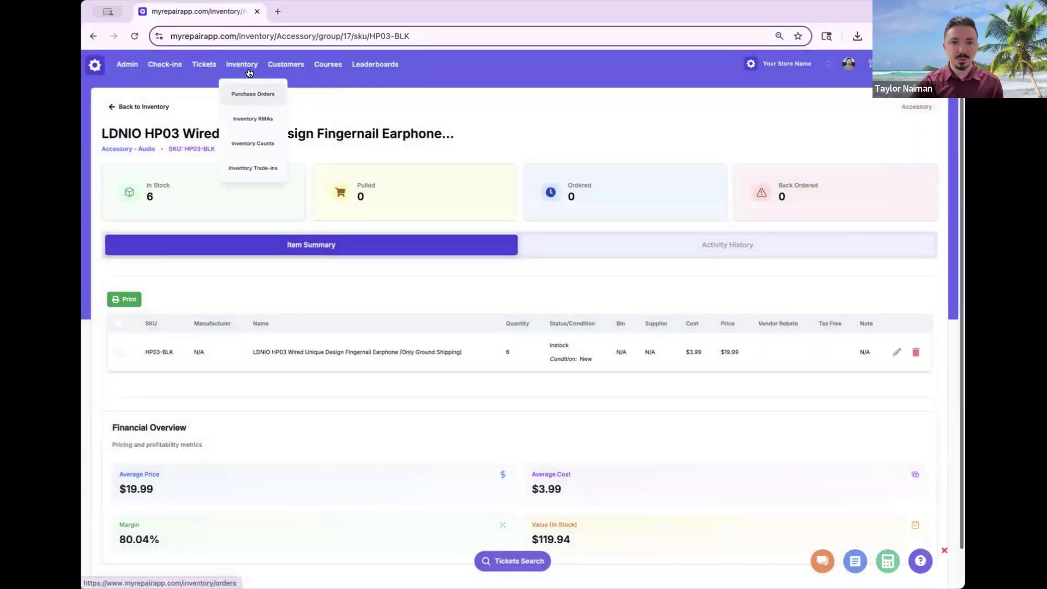
- Open the Matte ScreenFilm Screen Protector - Small in the Miscellaneous Accessories group and copy the SKU from its first entry
click(242, 64)
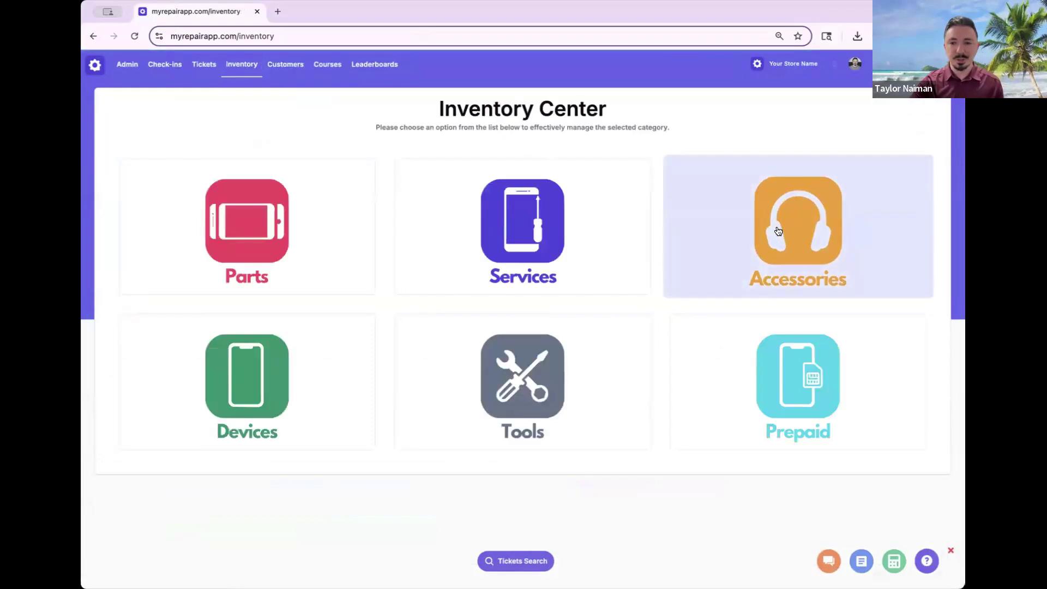
click(782, 226)
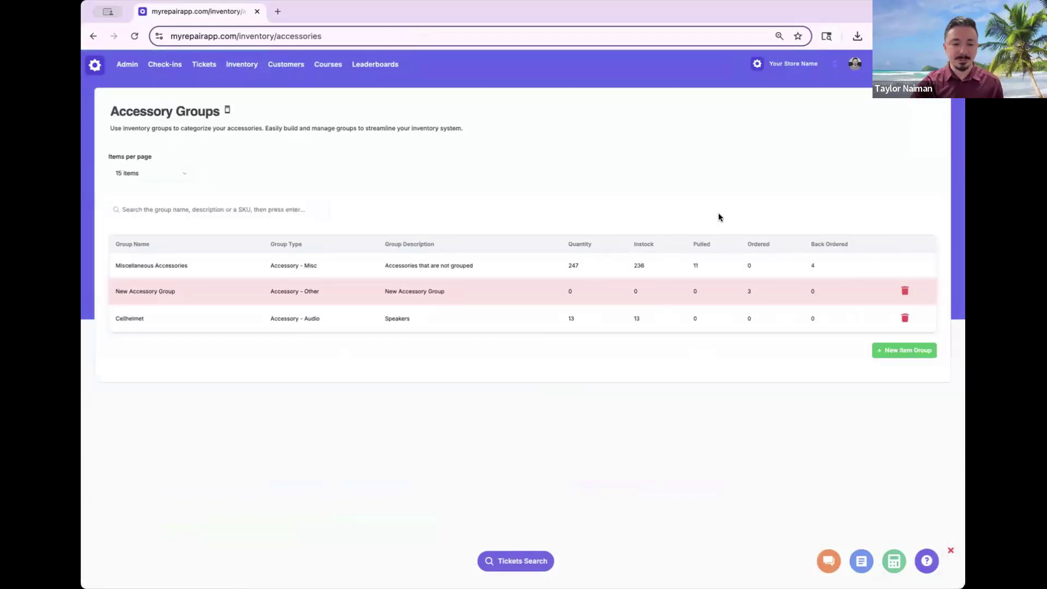
click(484, 274)
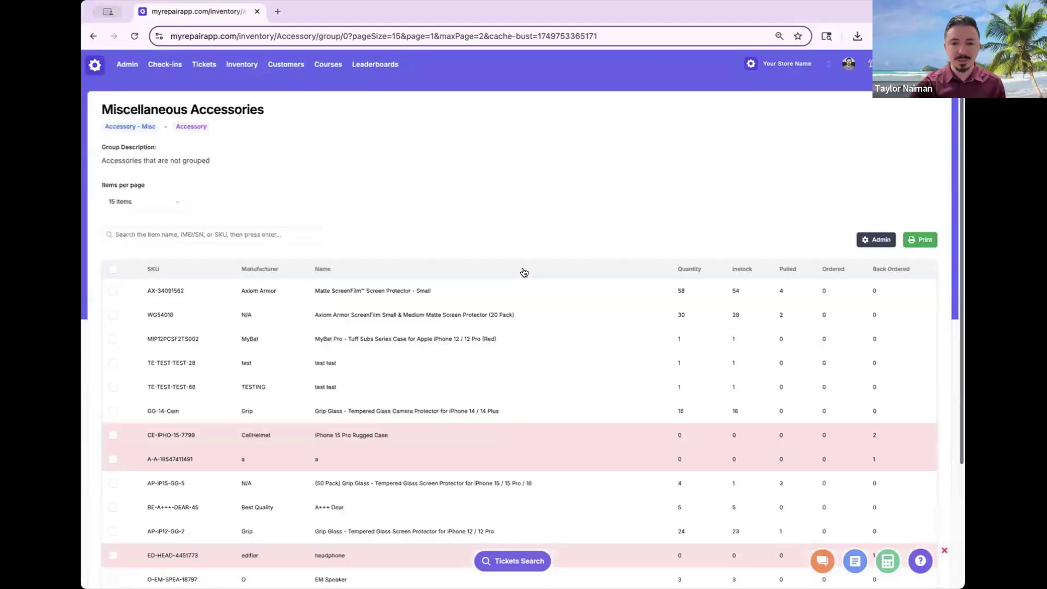
click(476, 295)
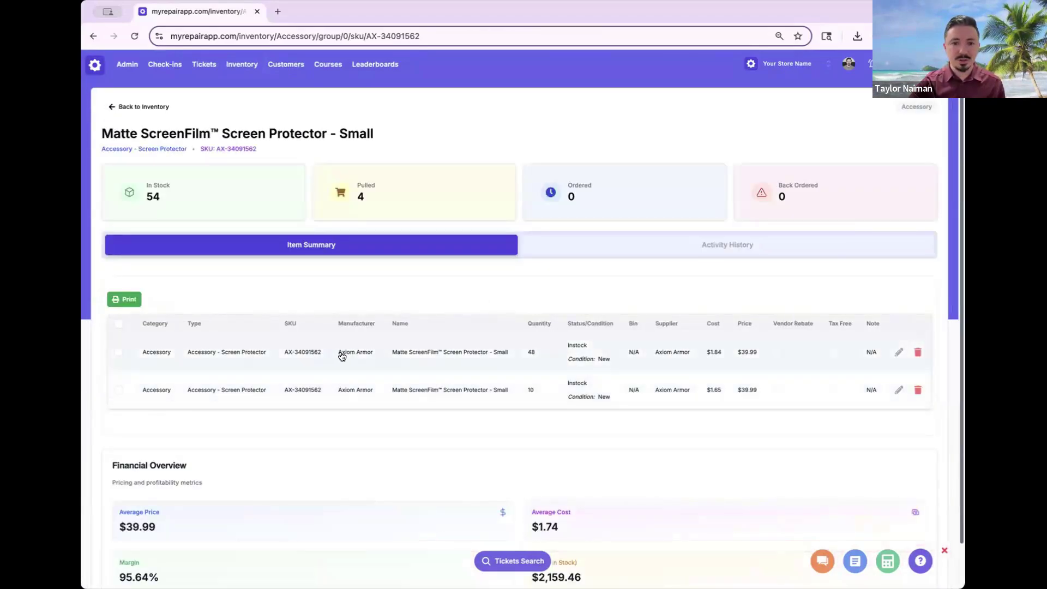
drag(322, 352, 282, 353)
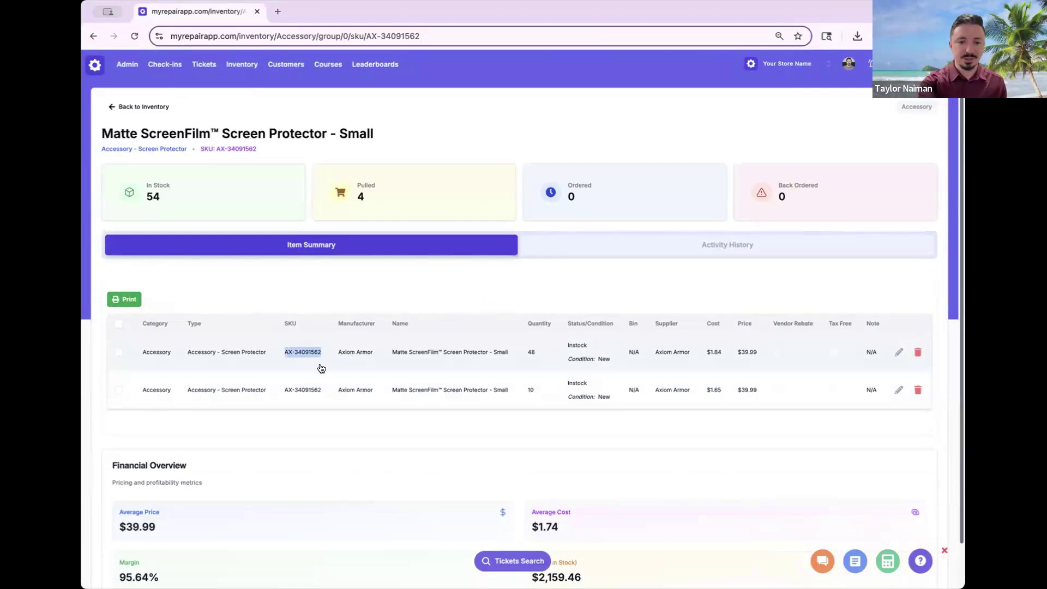
- Open the purchase order history and view the list of supplier integrations
mouse_move(243, 80)
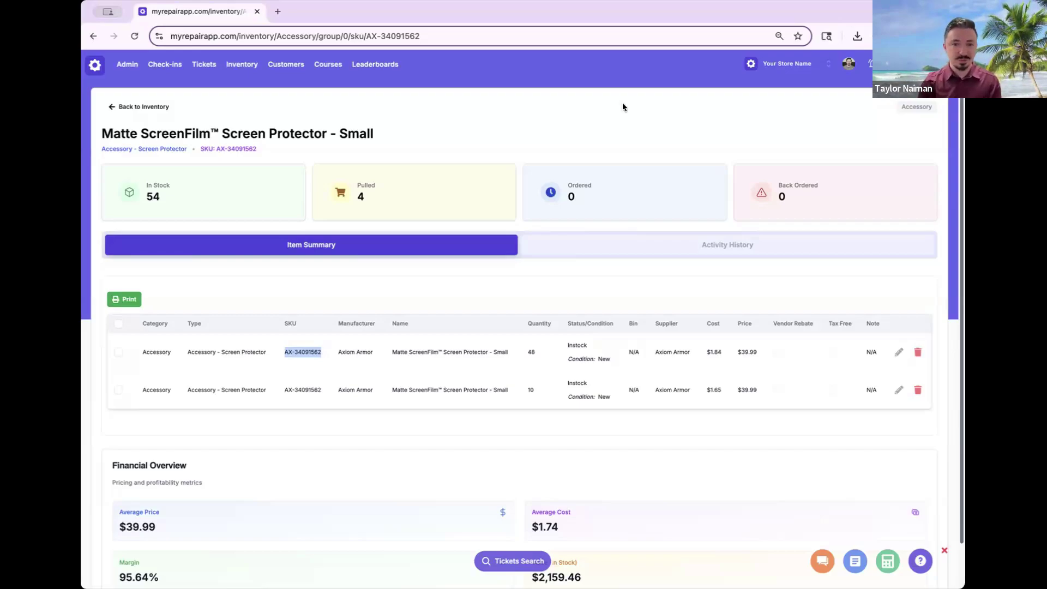
click(252, 94)
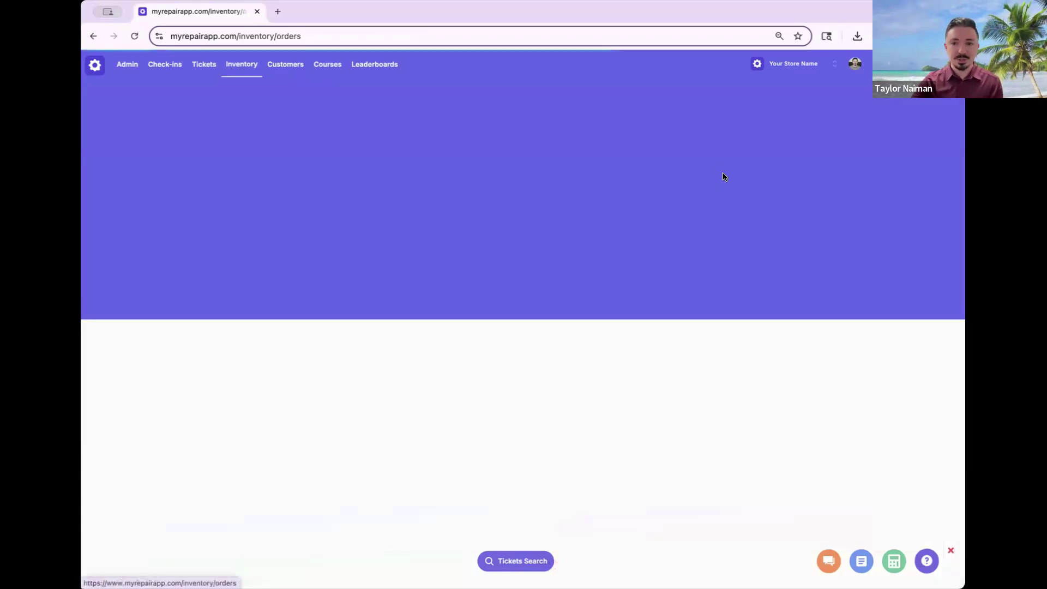
click(796, 128)
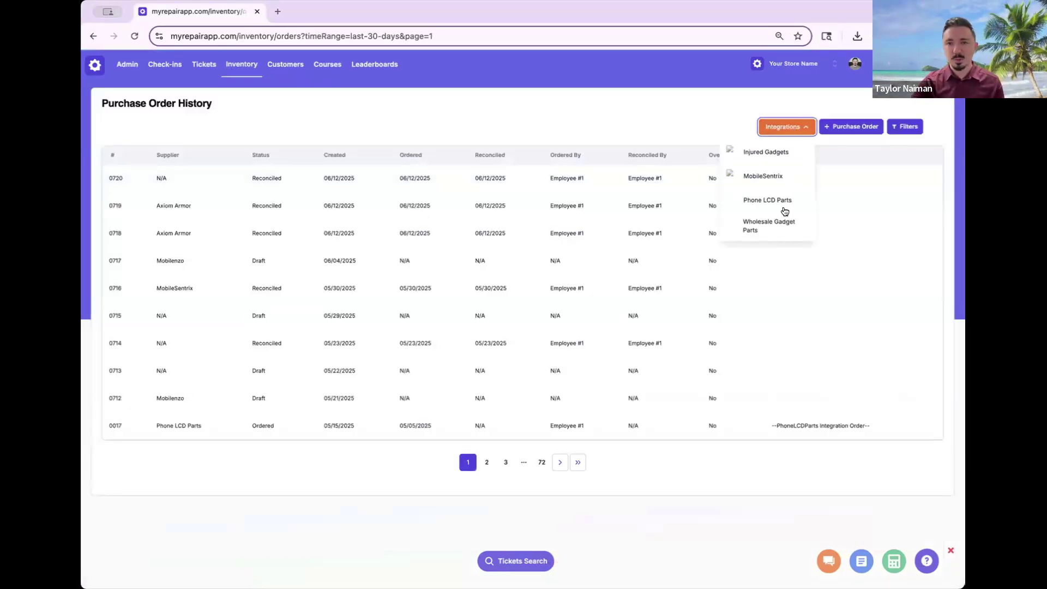
click(724, 96)
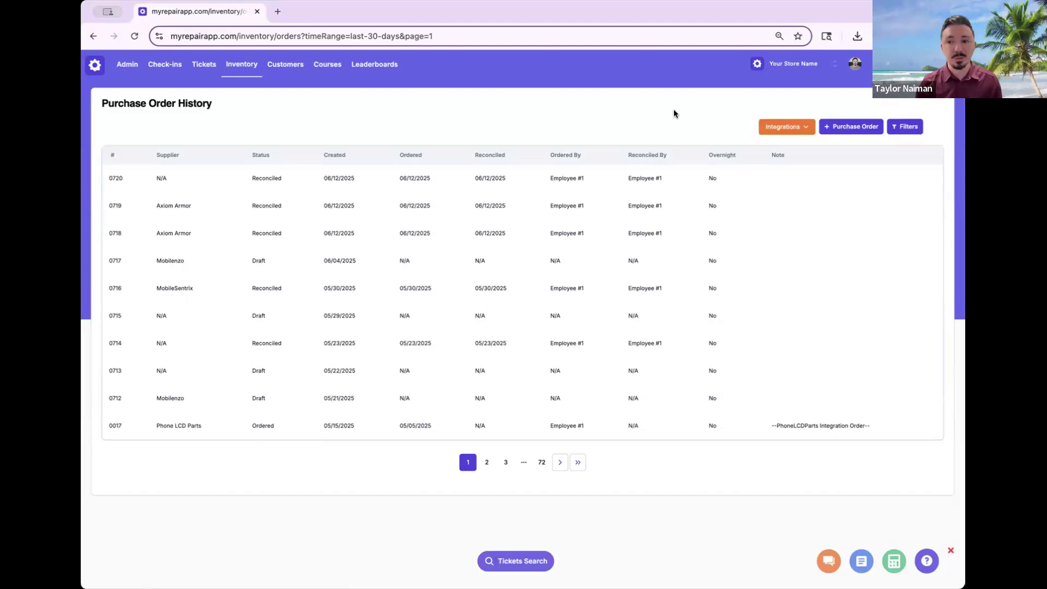
- Create a new purchase order and add the existing inventory item with SKU AX-34091562
click(829, 126)
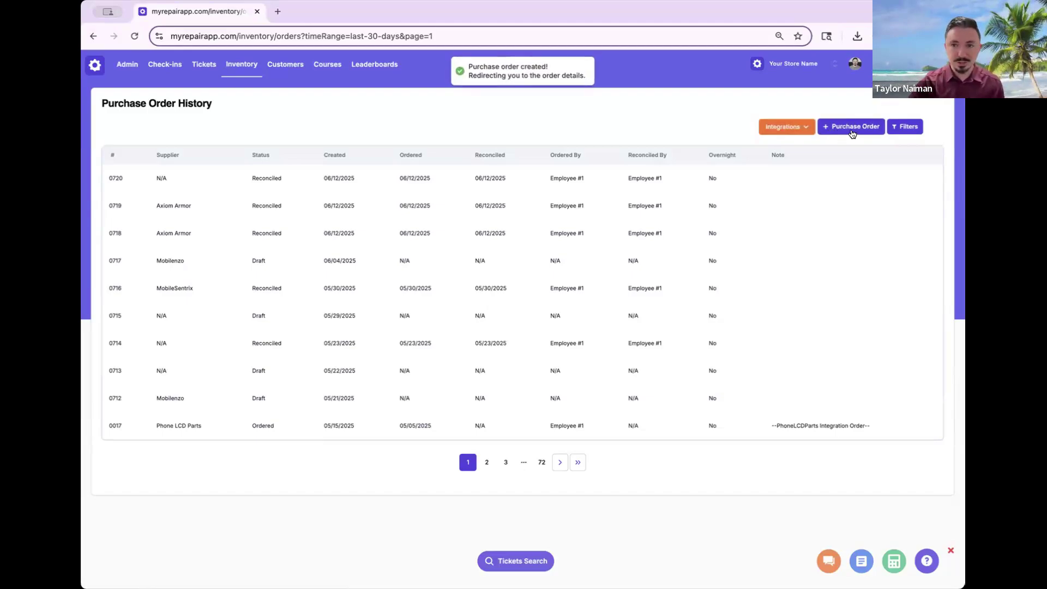
click(195, 341)
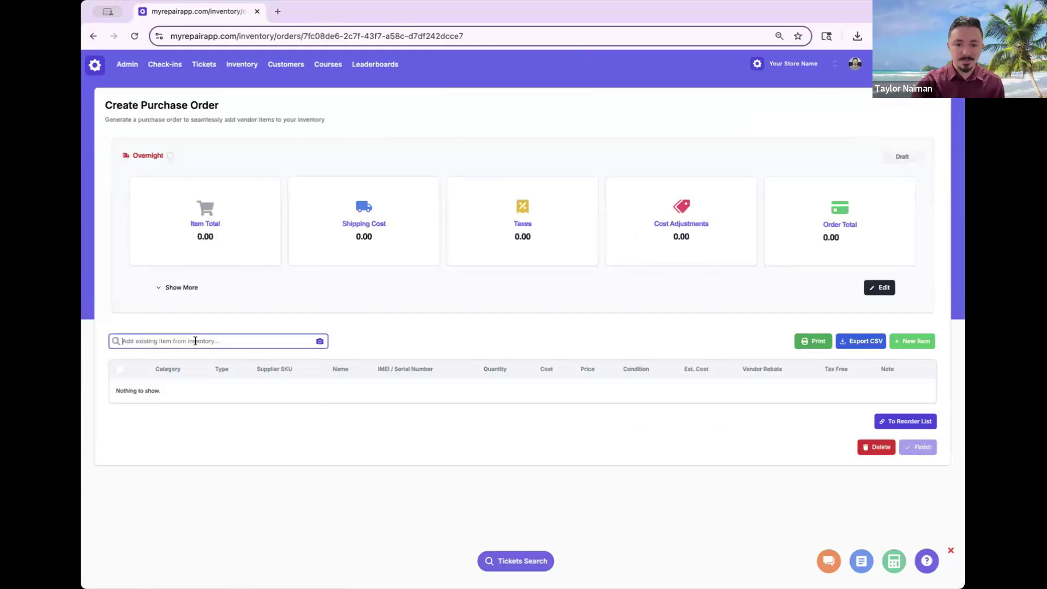
text(AX-34091562)
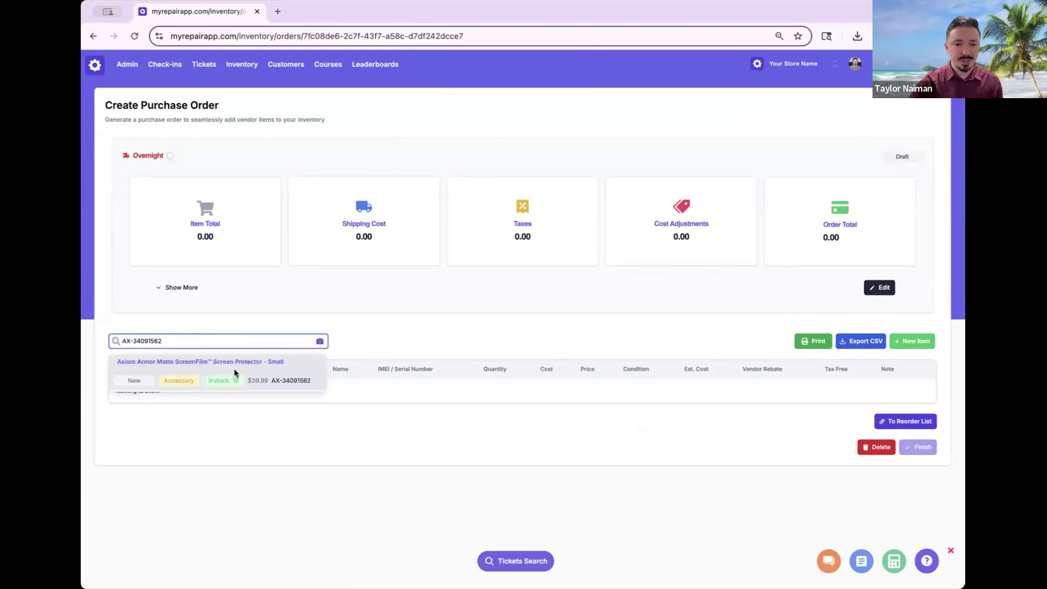
click(236, 375)
- Set the screen protector's order quantity to 20 and its cost to 50, and finish the purchase order
click(538, 401)
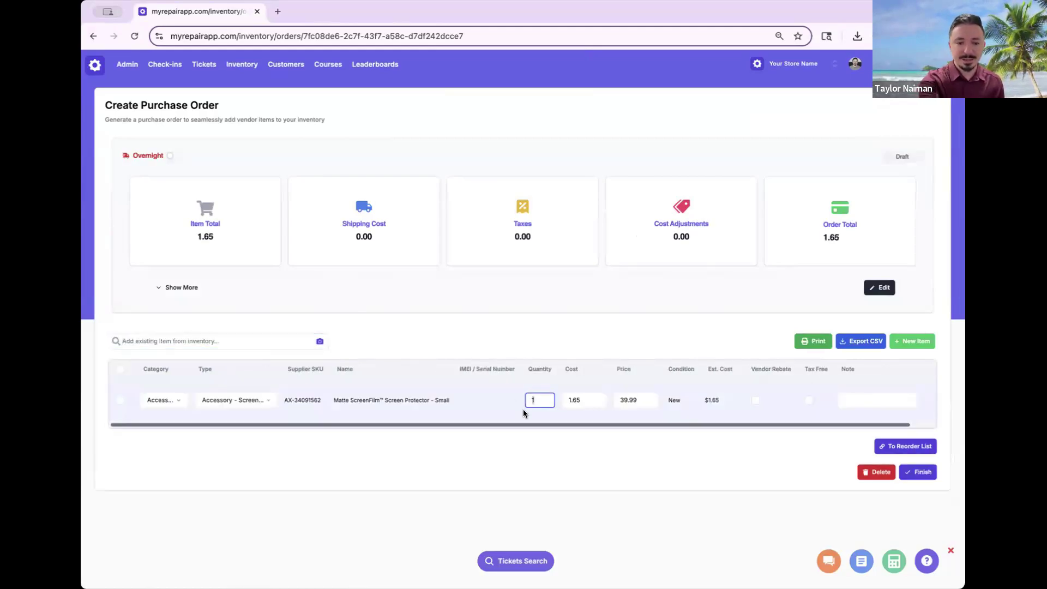
text(20)
key(Tab)
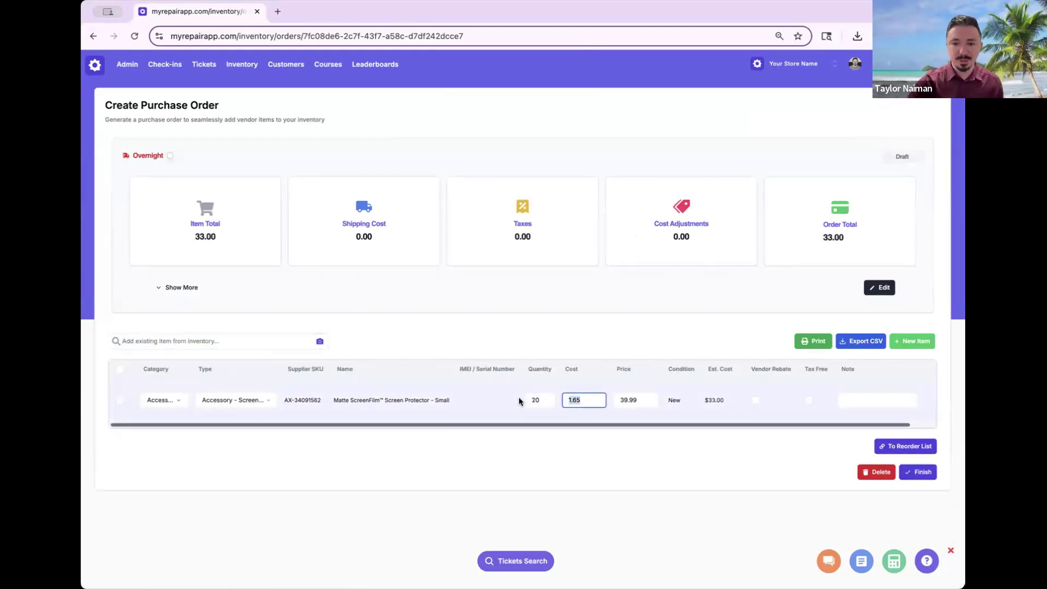
text(50)
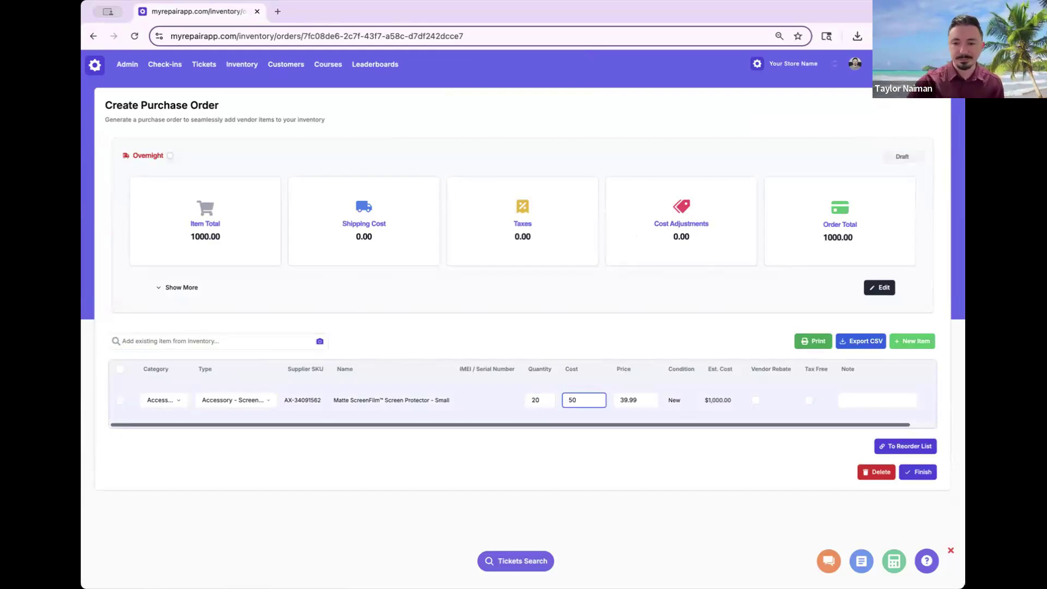
click(919, 471)
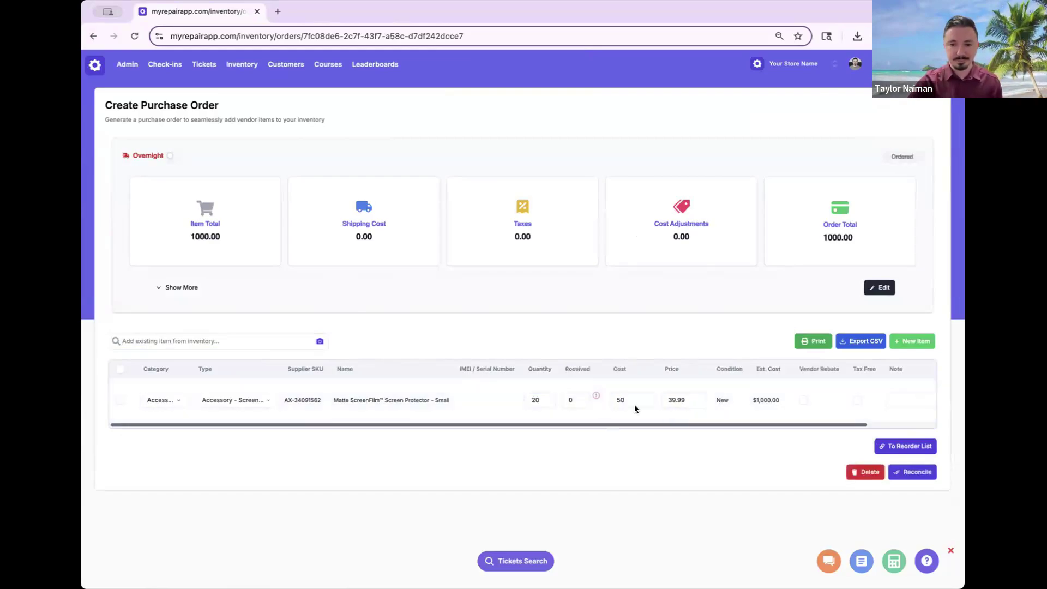
- Set the screen protector's received quantity to 20, and reconcile the purchase order, confirming the received quantity check
click(577, 398)
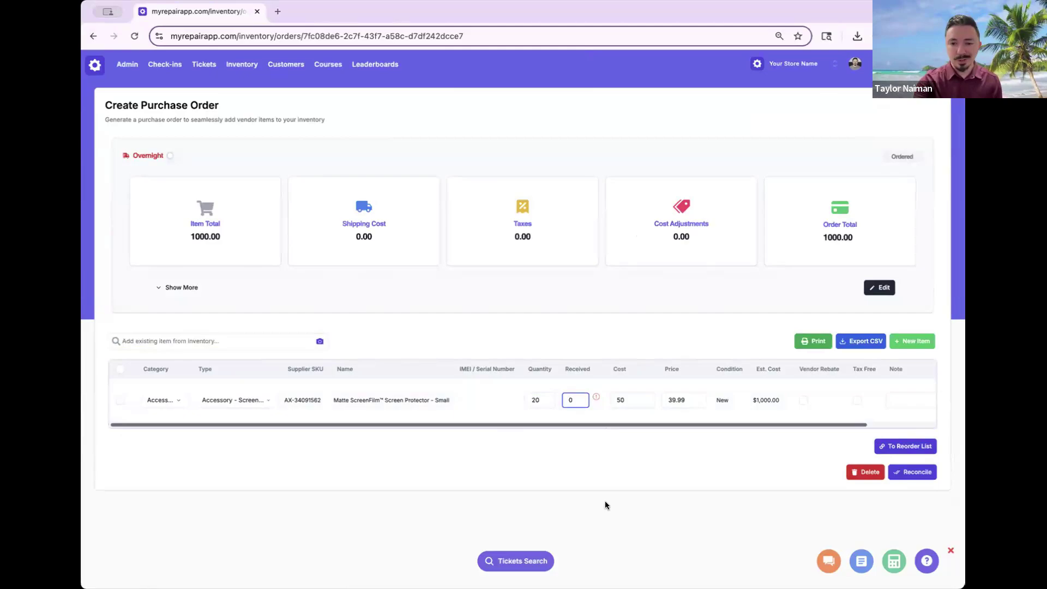
key(BackSpace)
text(20)
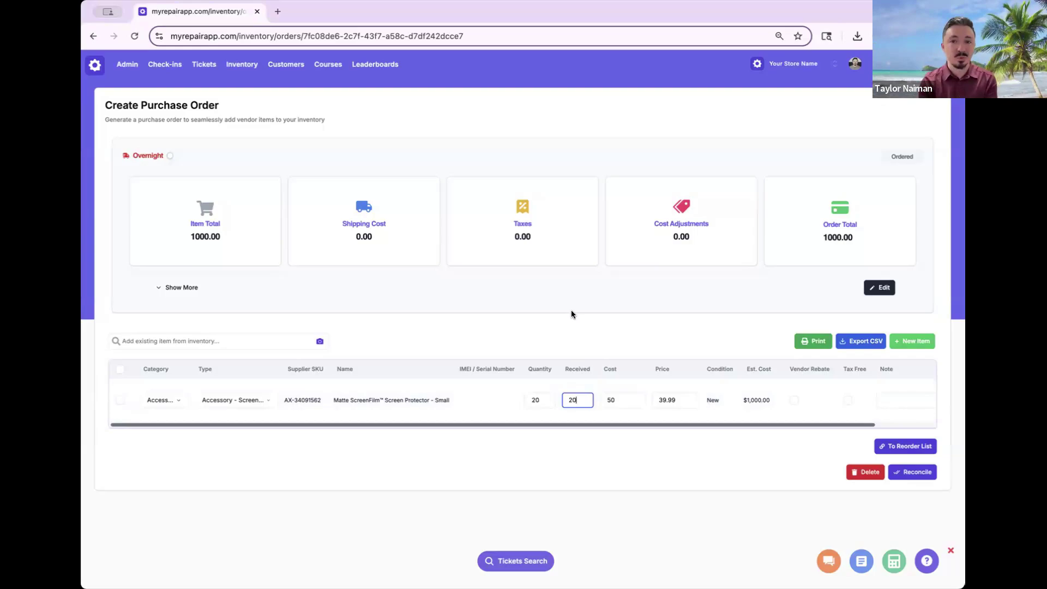
click(598, 327)
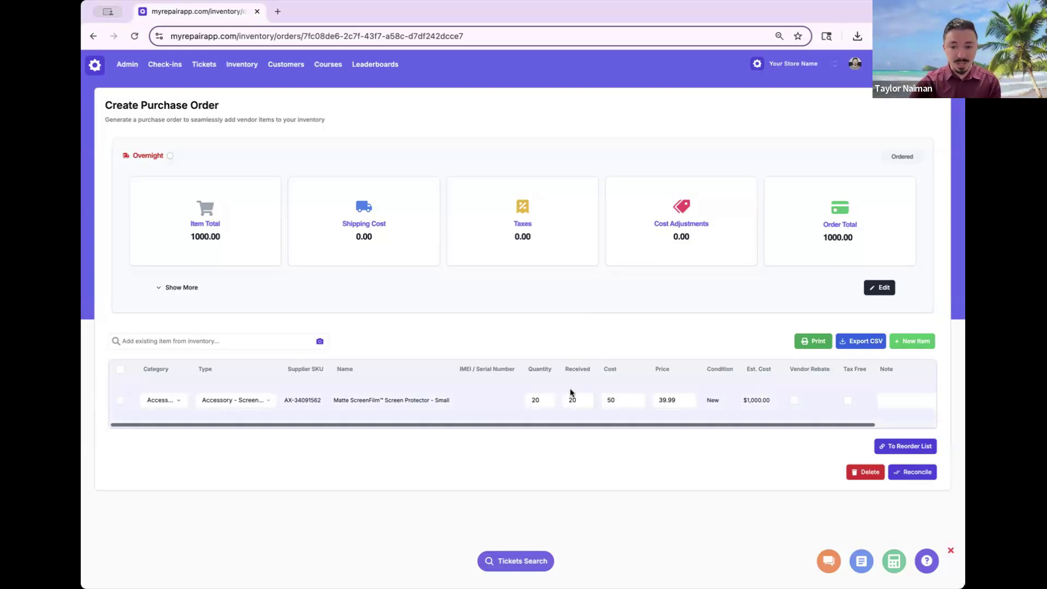
drag(570, 370, 571, 402)
click(573, 418)
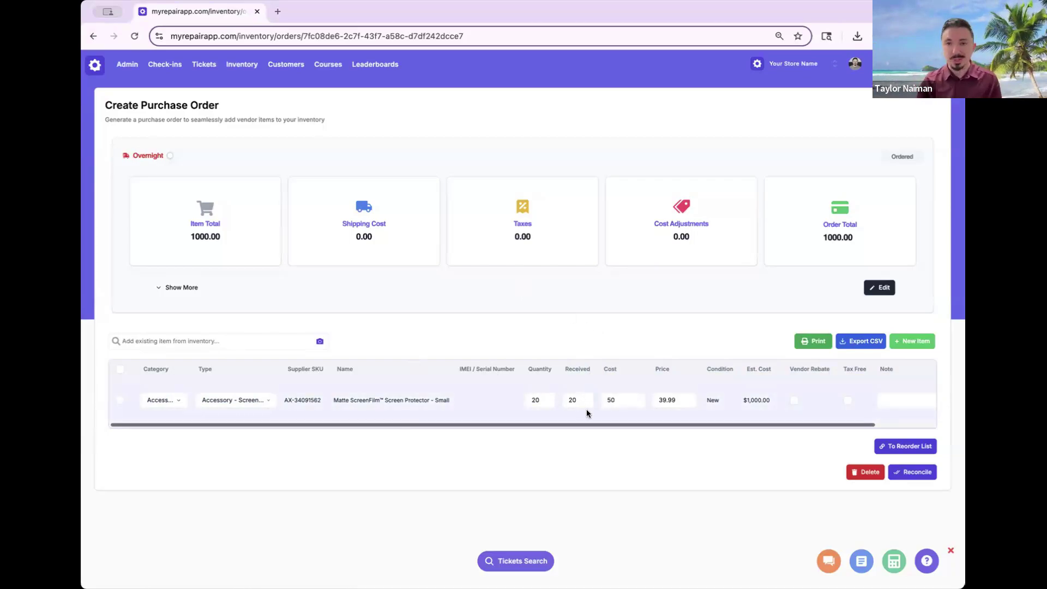
click(915, 472)
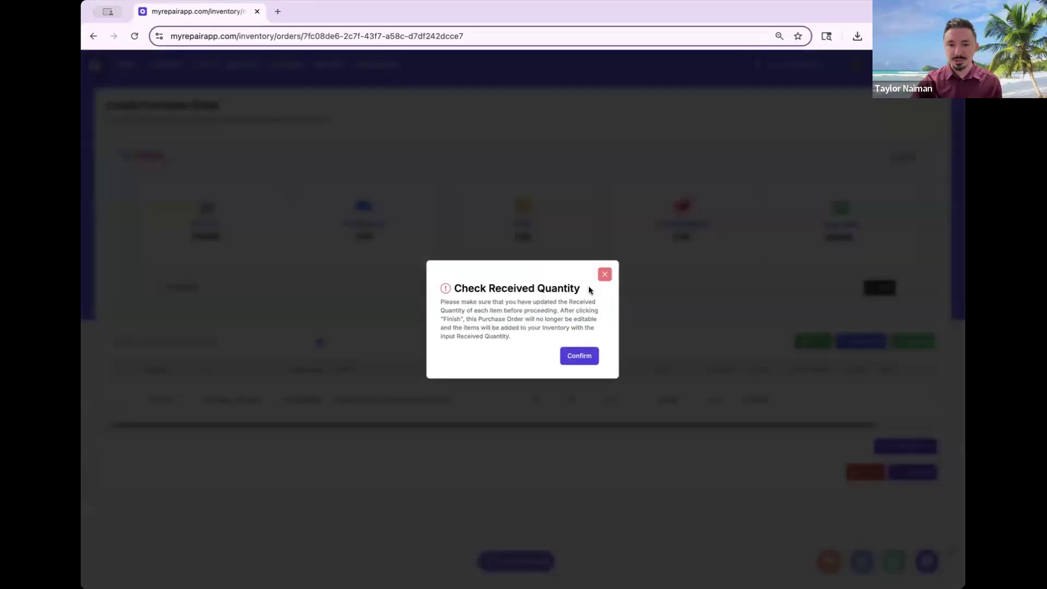
click(579, 356)
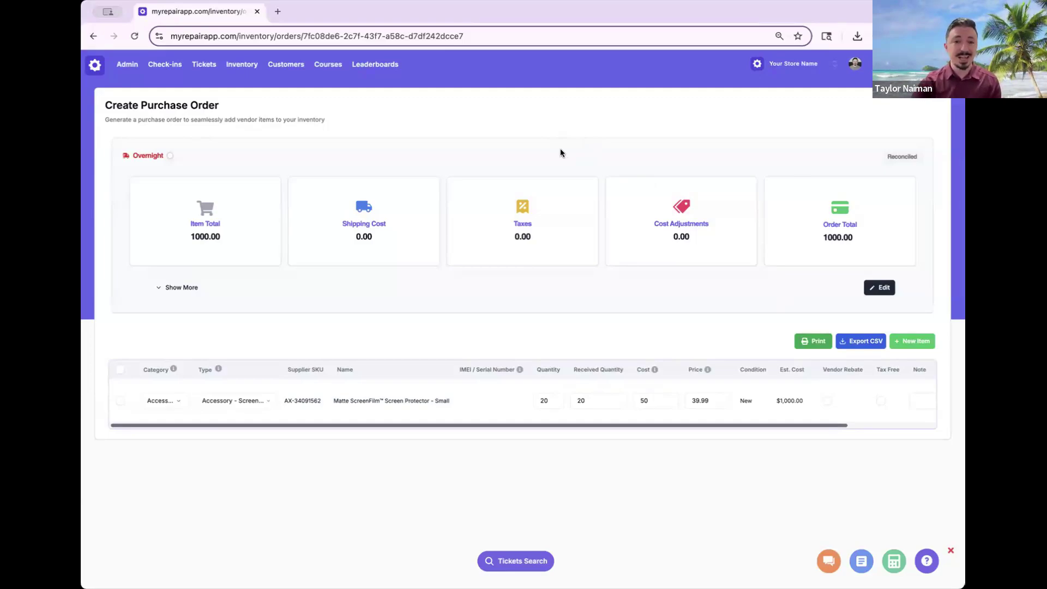
- Open the Matte ScreenFilm Screen Protector - Small in Miscellaneous Accessories to examine its updated stock and cost
click(246, 64)
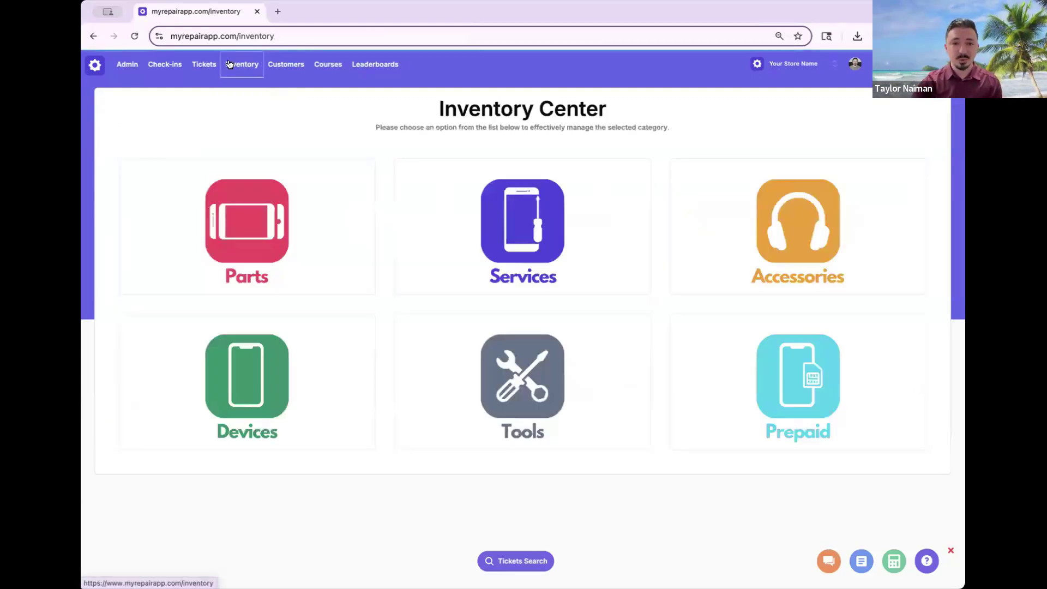
click(767, 258)
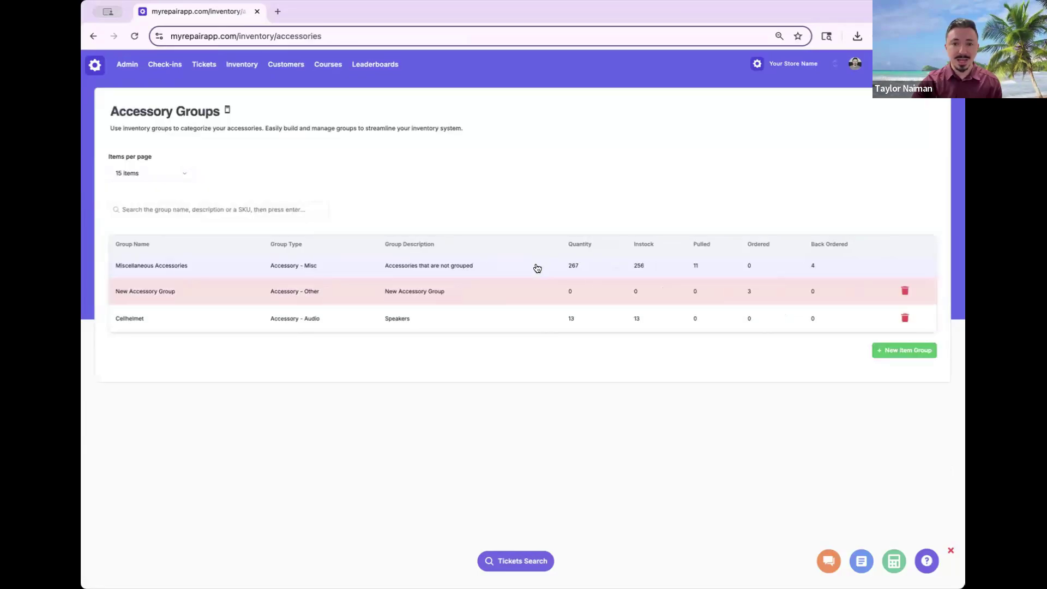
click(536, 268)
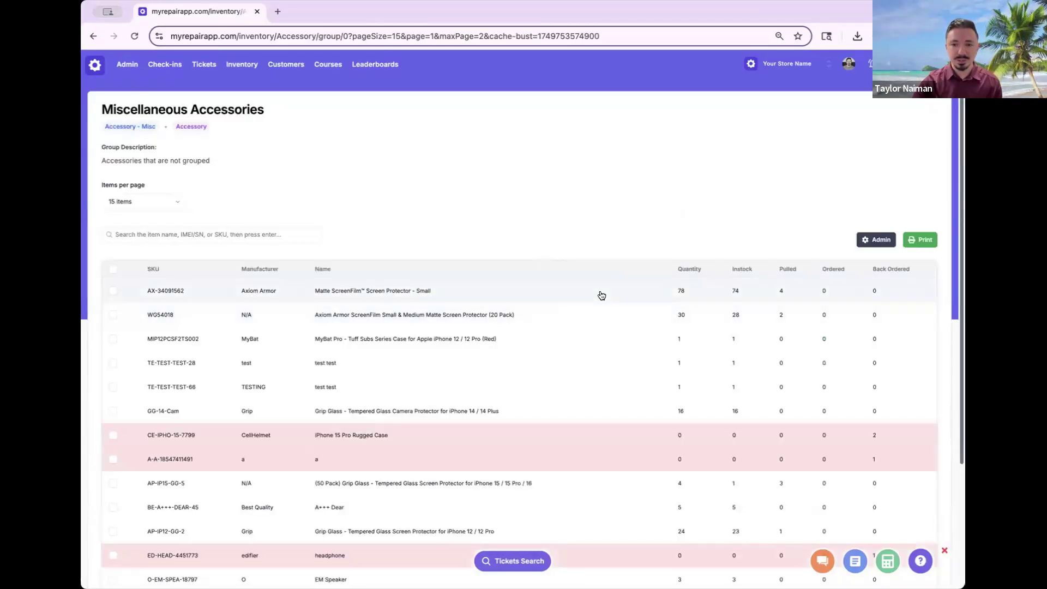
click(600, 290)
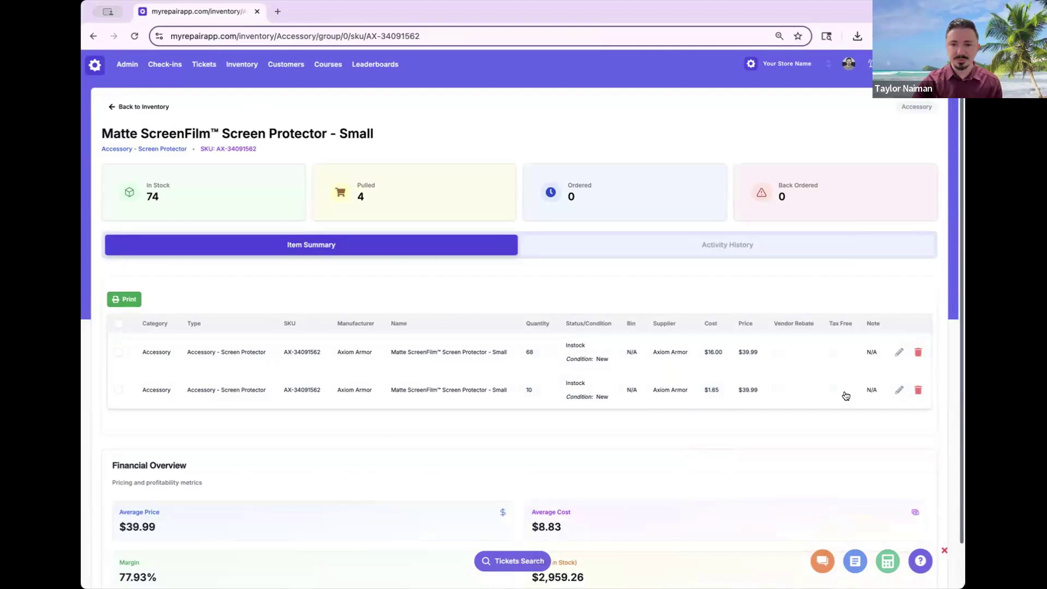
- Delete the screen protector's stock entry with quantity 10 and cost $1.65, and reload the item page
click(916, 393)
click(608, 345)
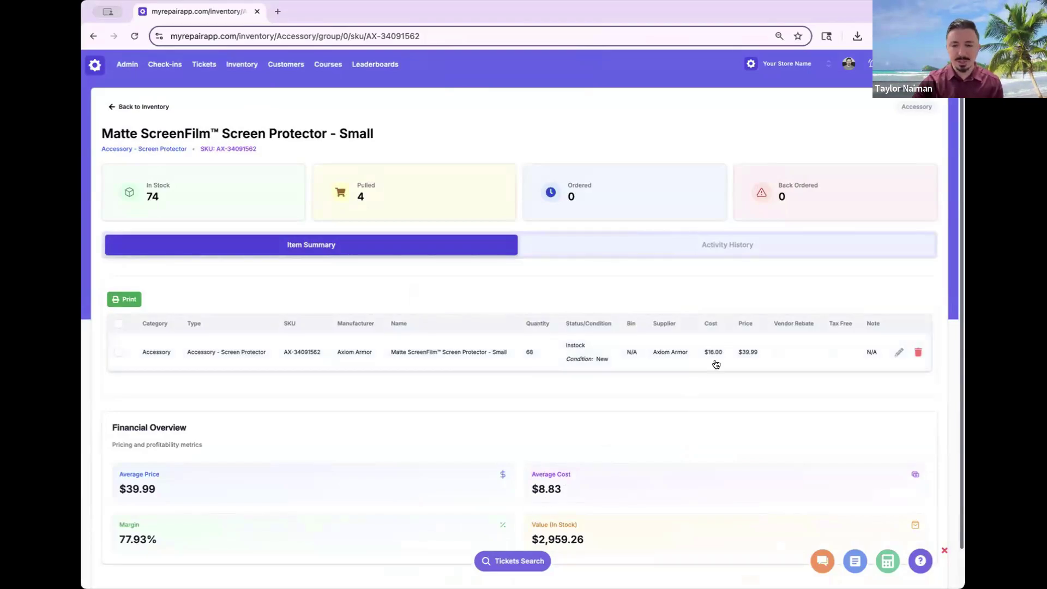
click(571, 29)
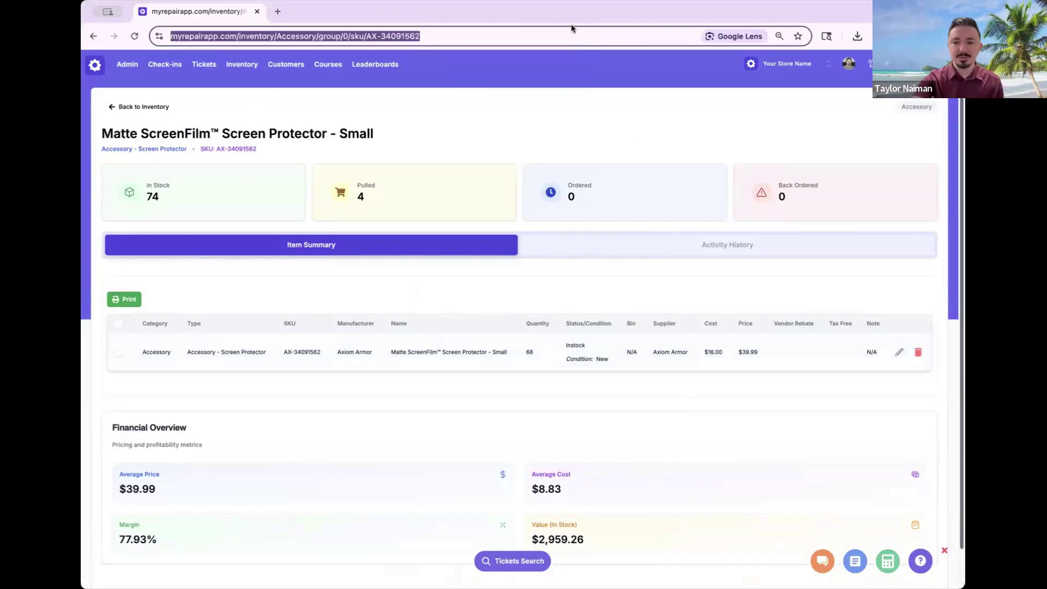
key(Return)
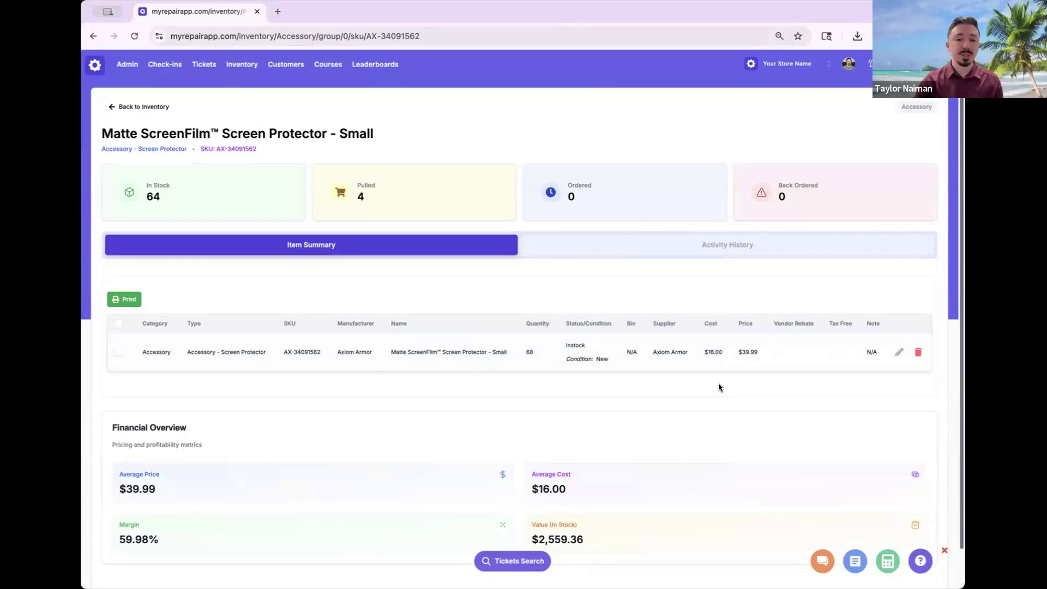
- Open the inventory Ordering Mode settings to examine the available modes, and close them without updating
click(907, 64)
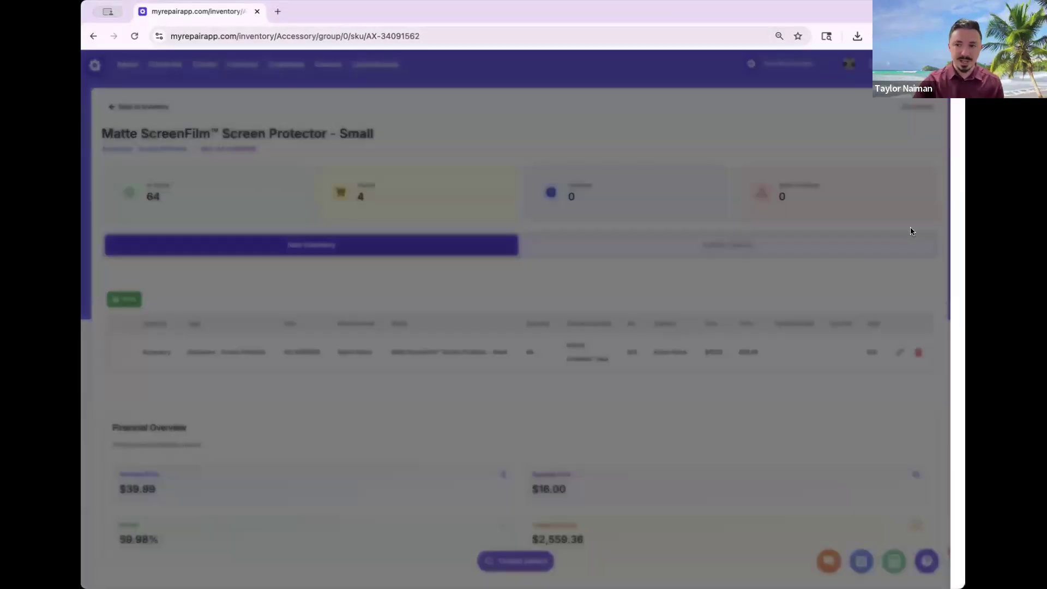
click(929, 236)
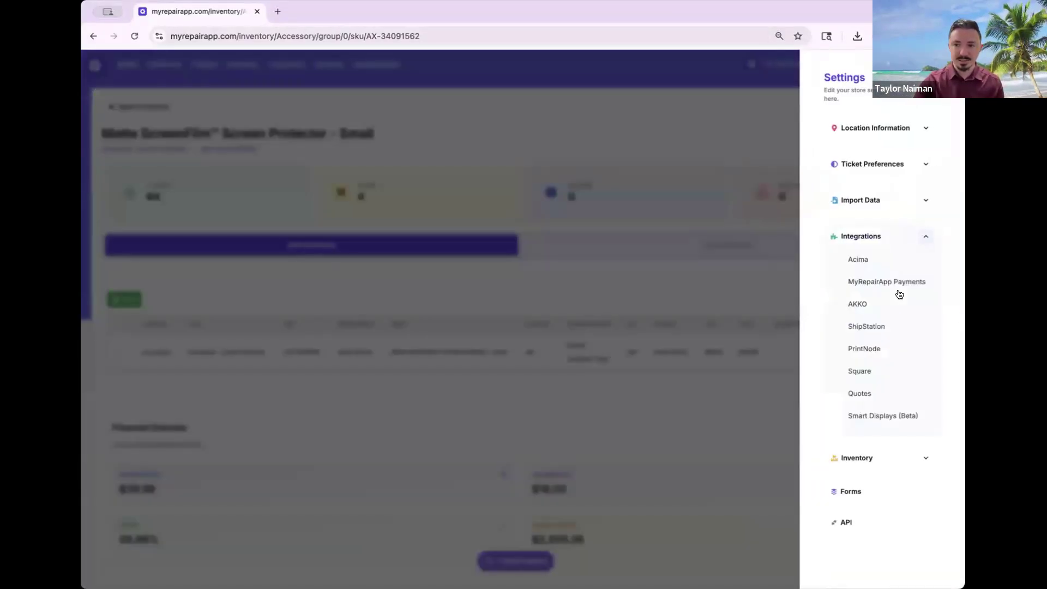
click(863, 461)
click(860, 507)
click(381, 303)
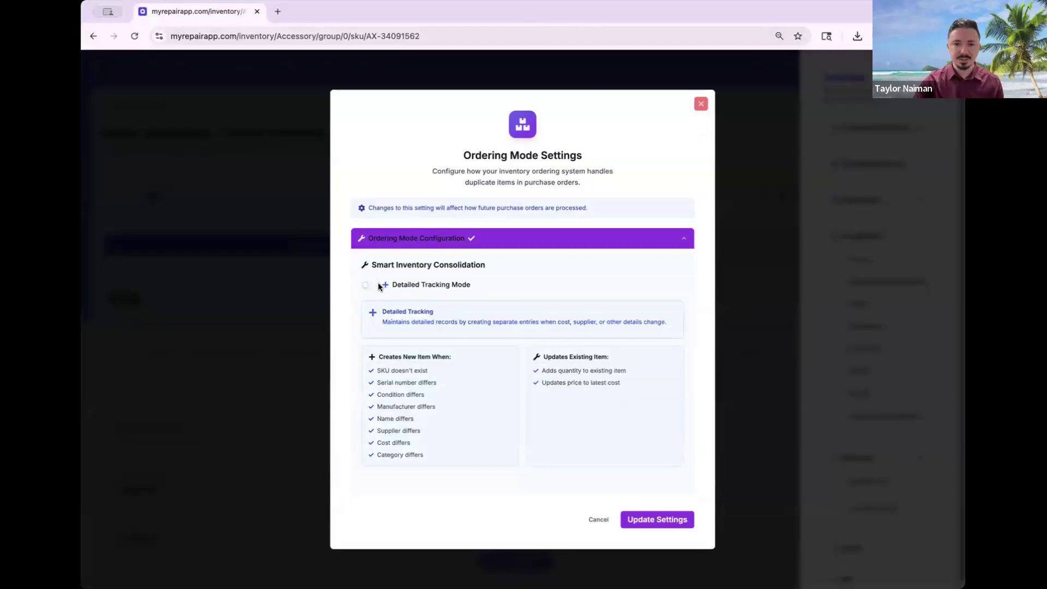
click(366, 285)
click(703, 127)
click(468, 372)
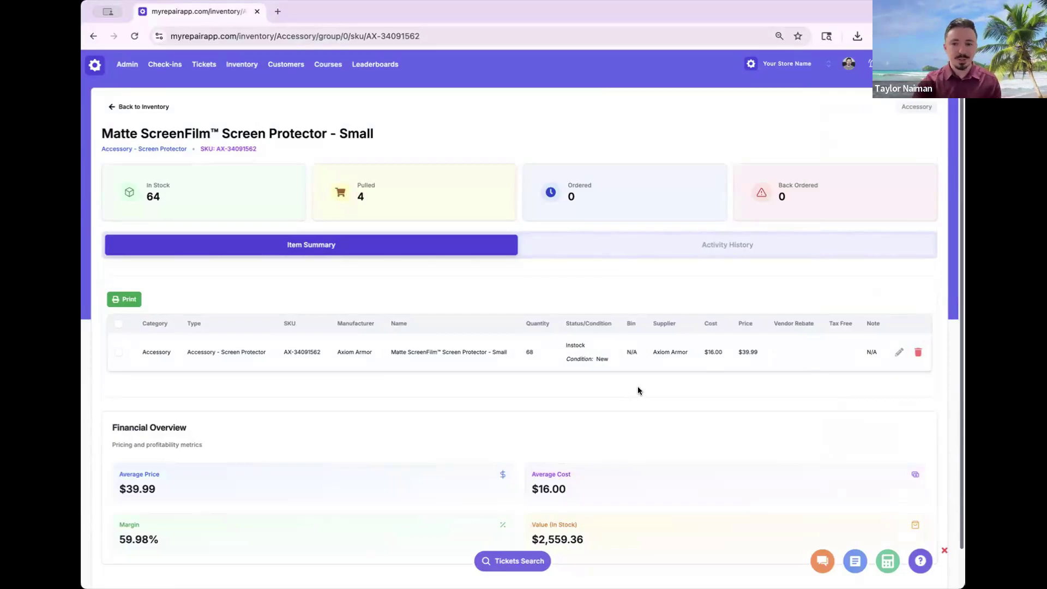
- Review the screen protector's activity history, including its received and cost-change entries, and return to the item summary
click(652, 250)
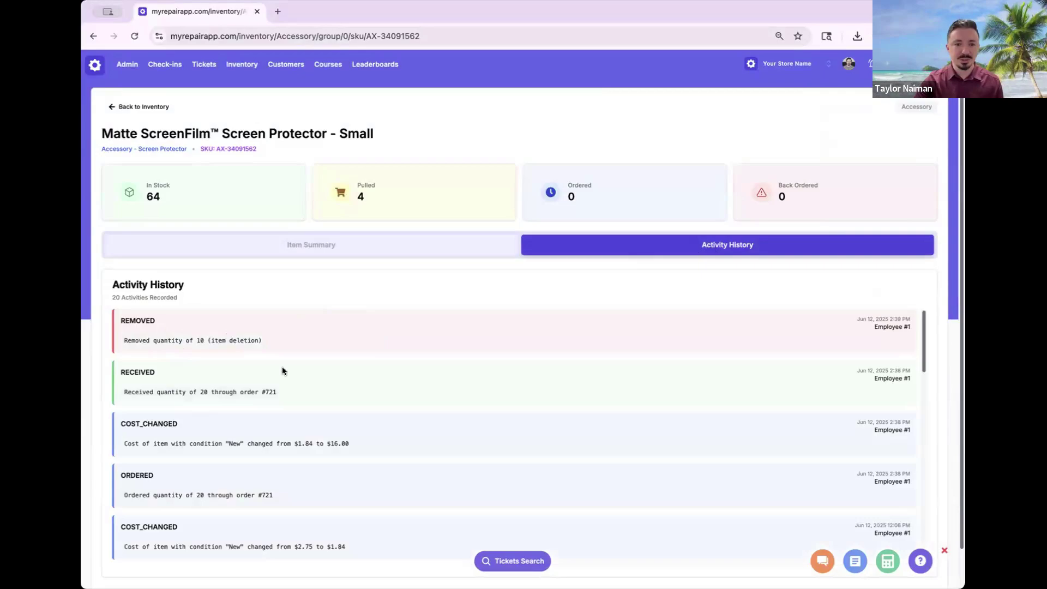
scroll(287, 430, down, 1)
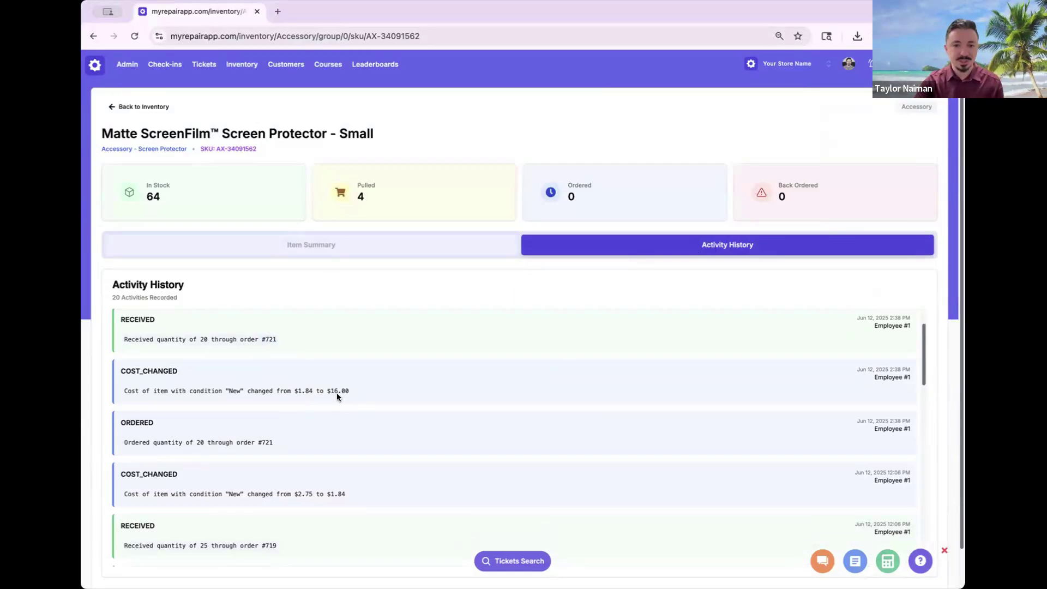
click(360, 243)
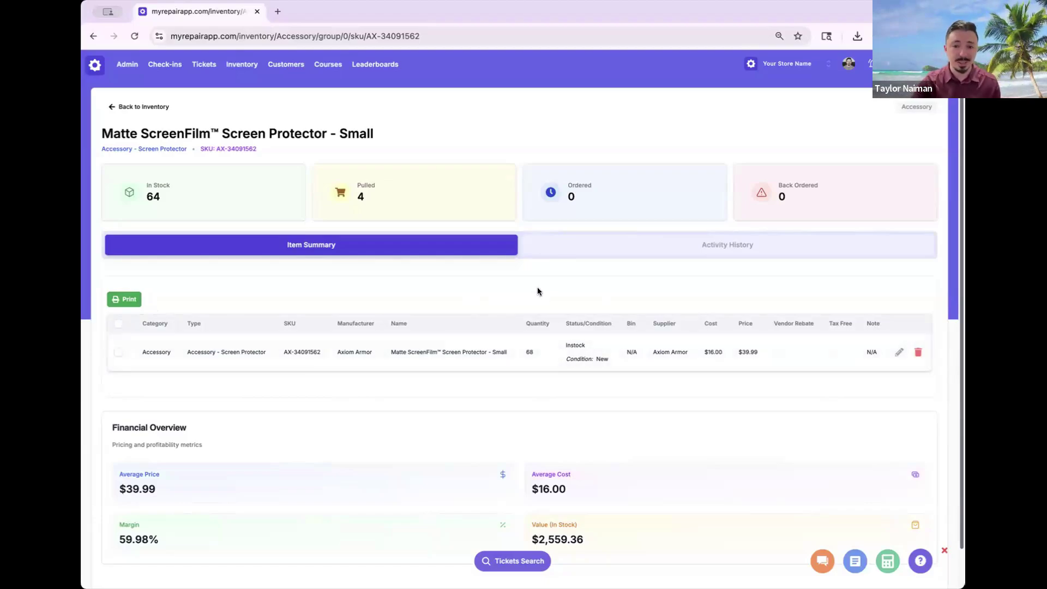
- Open a new support request from the Contact Center and examine the ticket category options without changing them
click(921, 563)
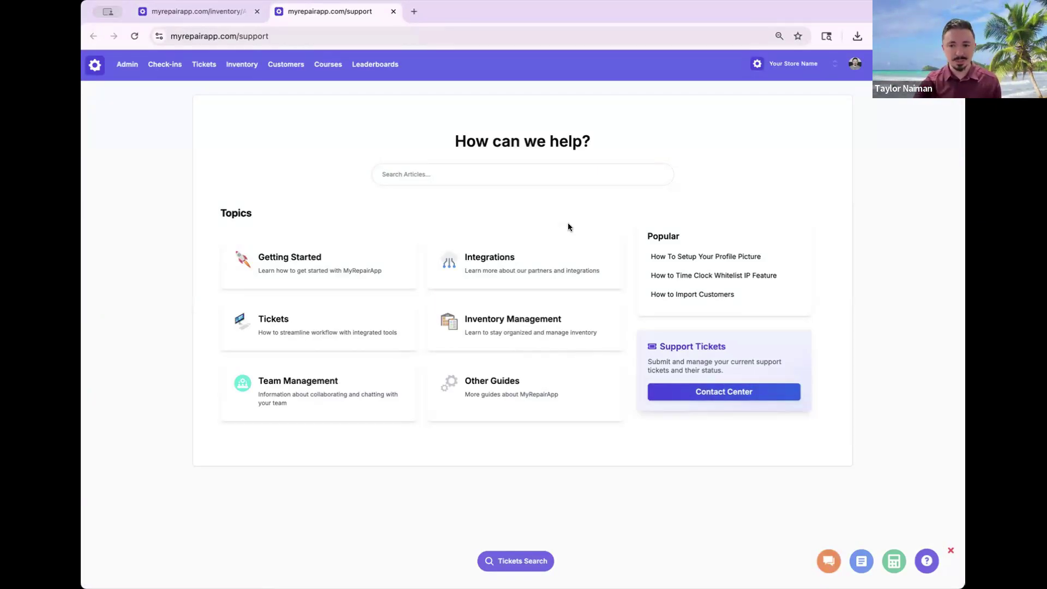
click(721, 397)
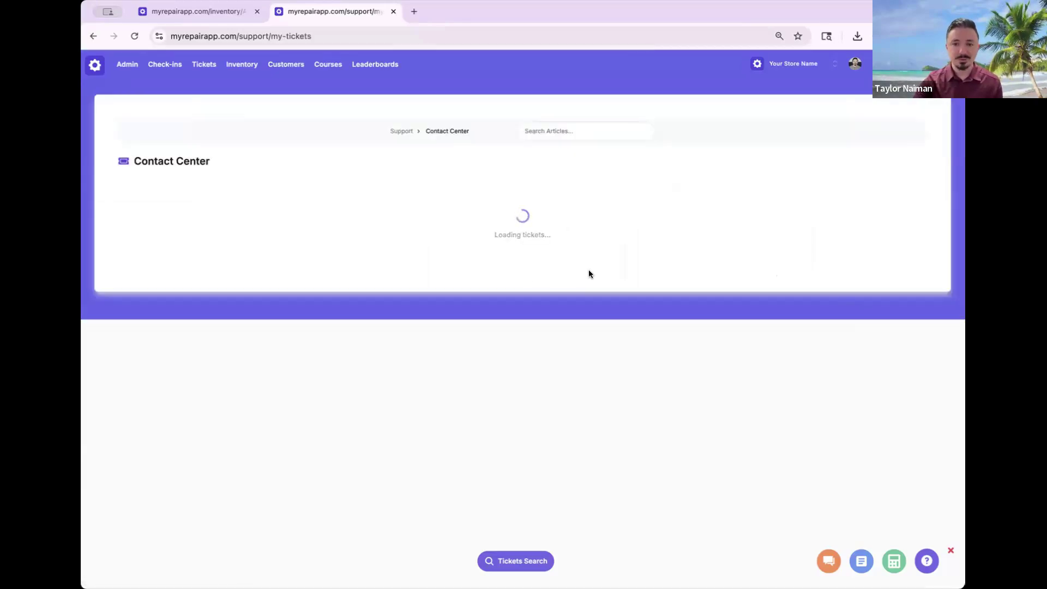
click(873, 170)
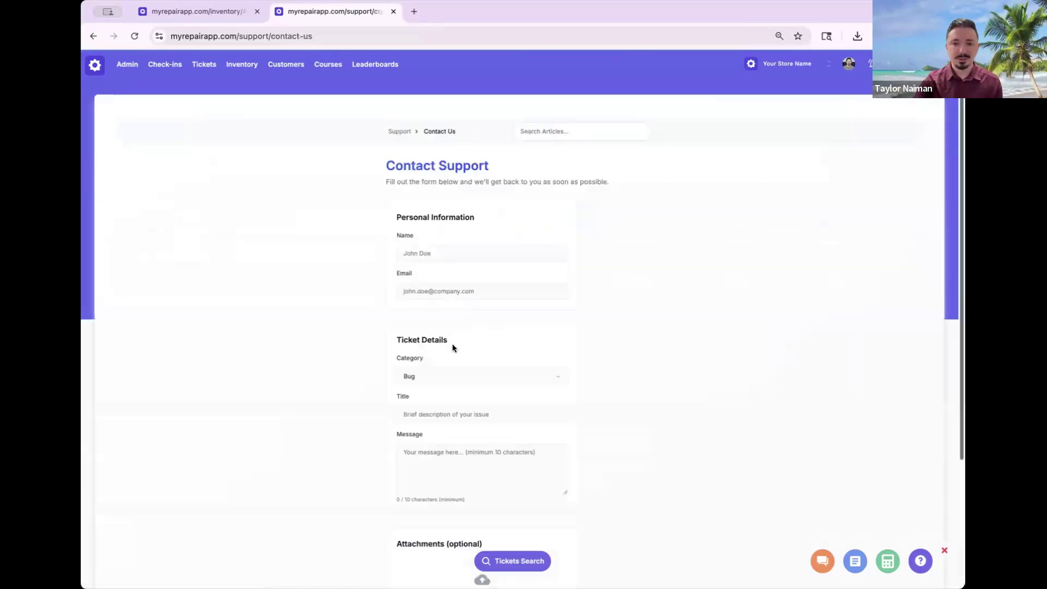
scroll(452, 348, down, 1)
click(444, 361)
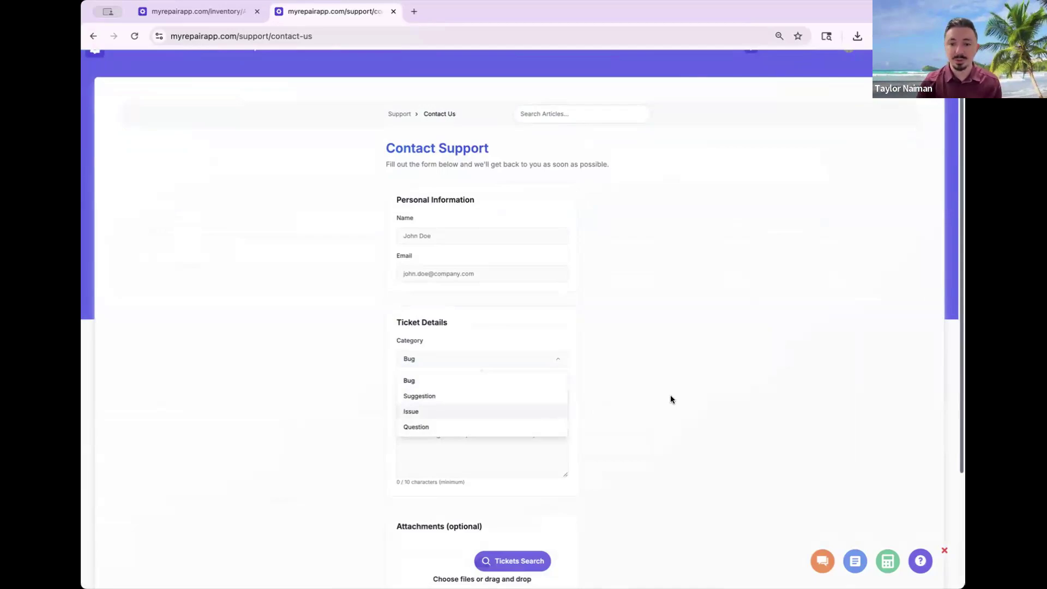
click(672, 398)
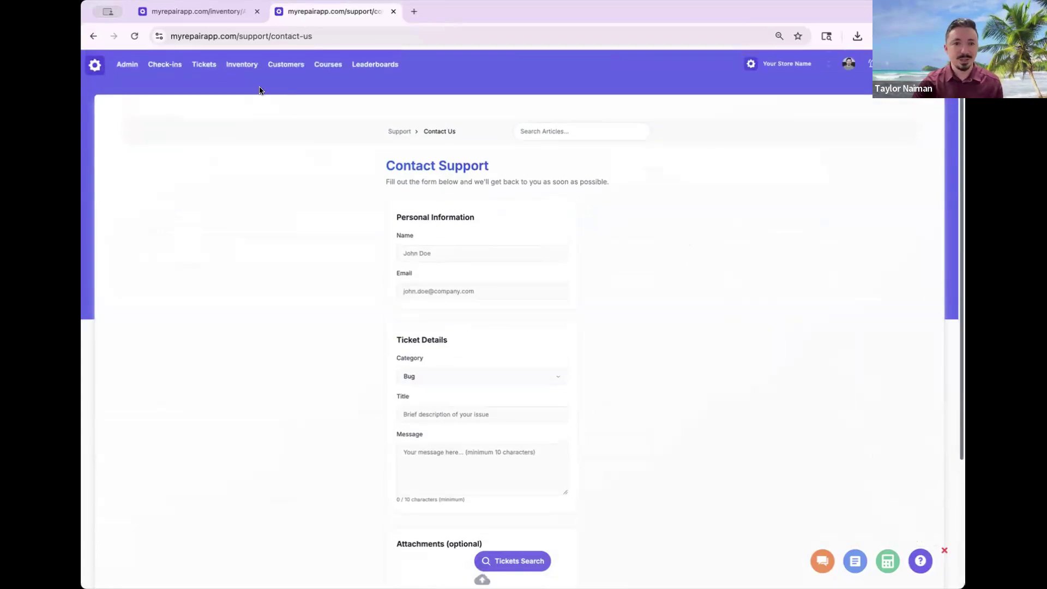
- Go to the Inventory Center and view the purchase order history
click(264, 87)
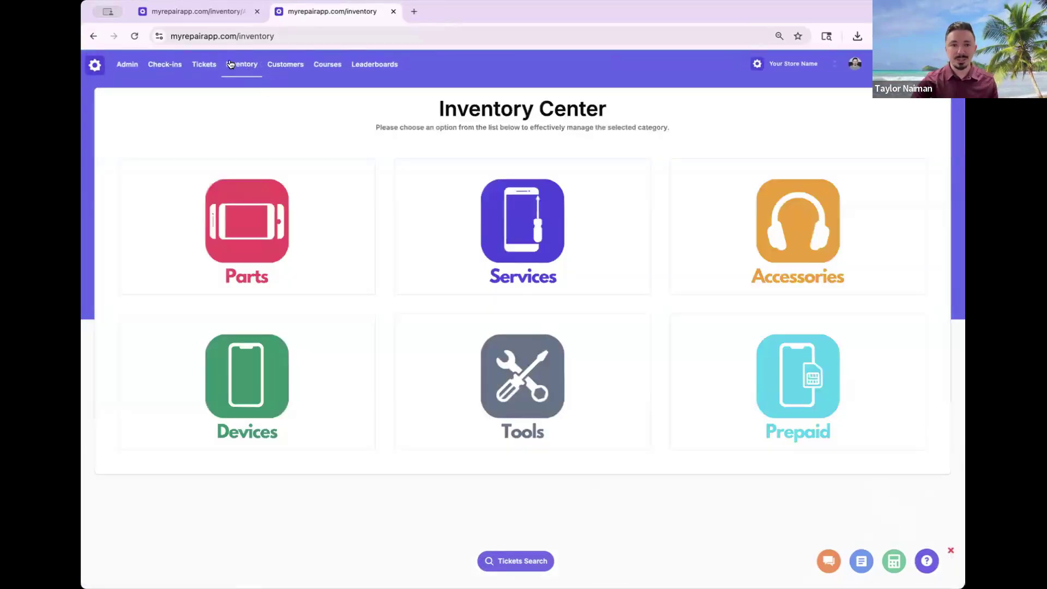
mouse_move(242, 69)
click(252, 95)
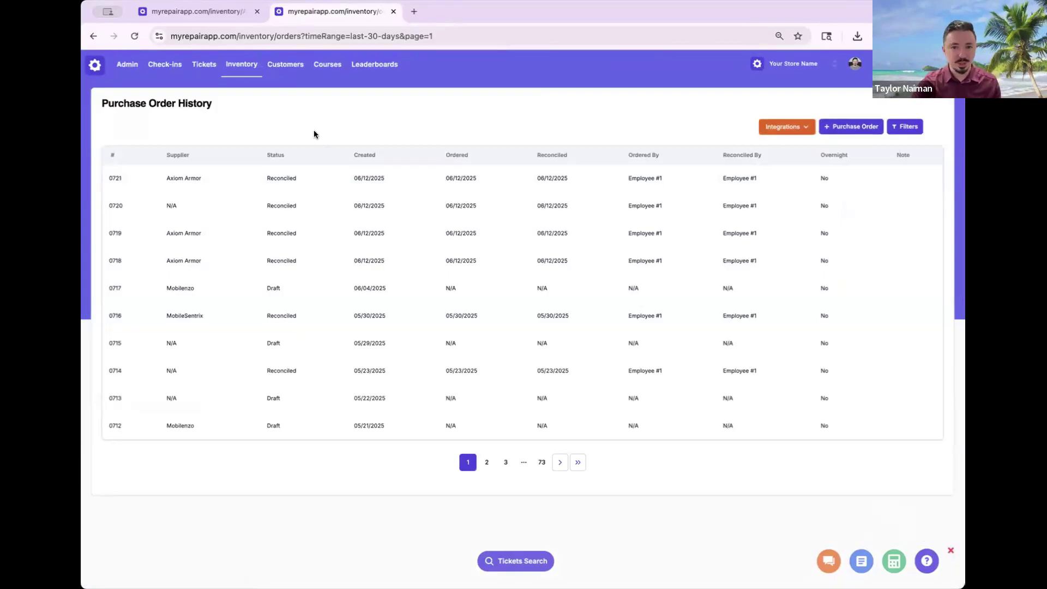
- Open the new item form in Miscellaneous Accessories to examine its fields, and close it without saving
click(238, 68)
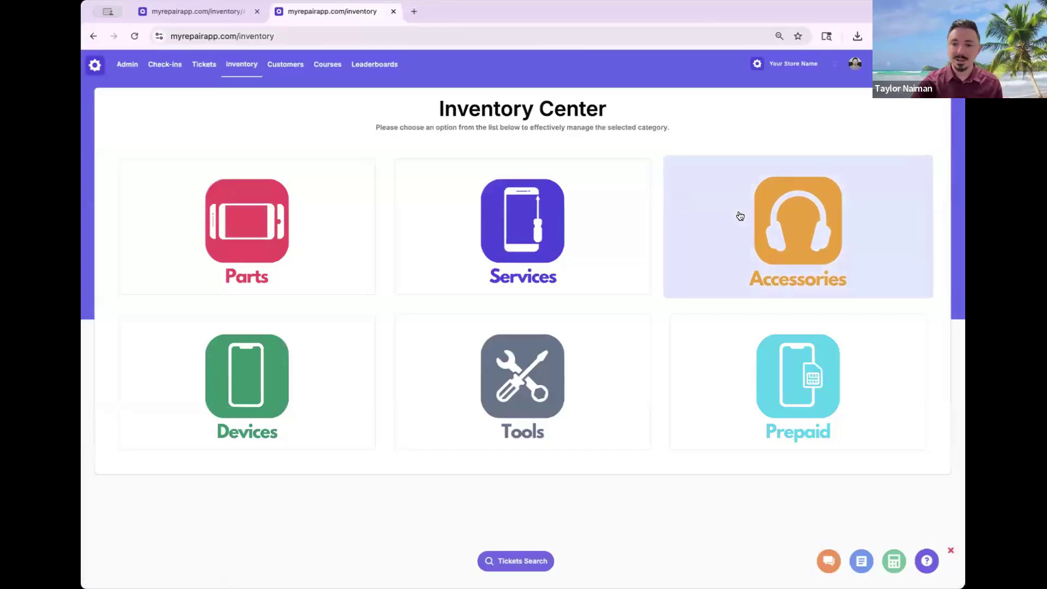
click(739, 216)
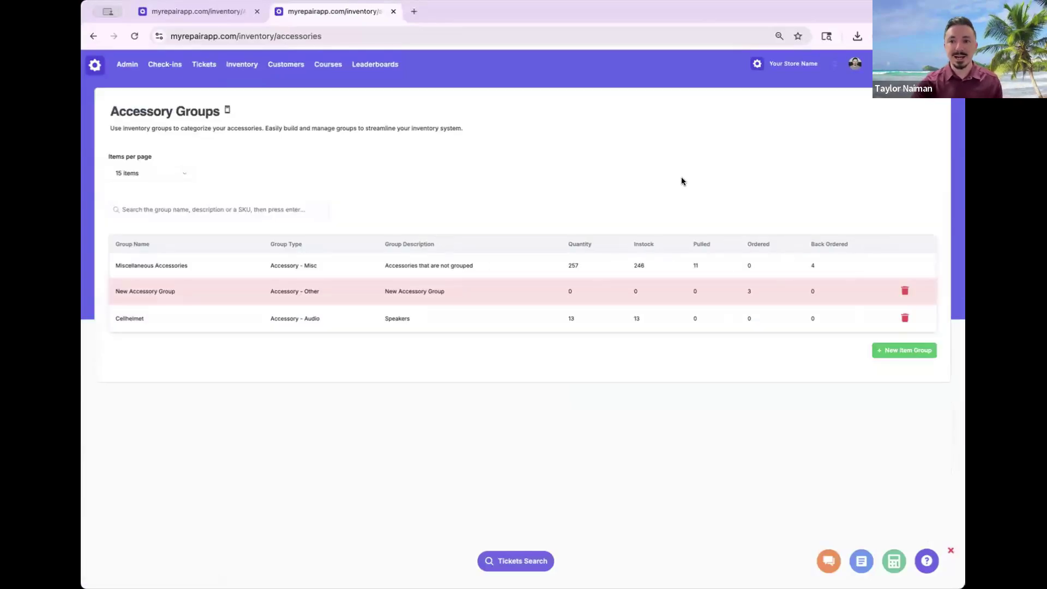
click(519, 267)
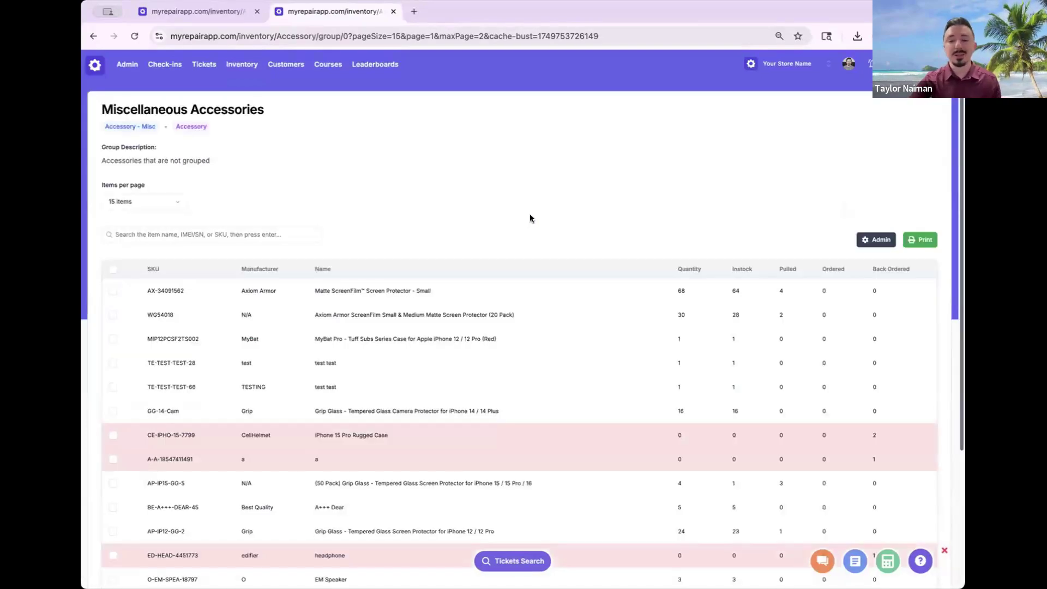
scroll(528, 219, down, 5)
click(905, 475)
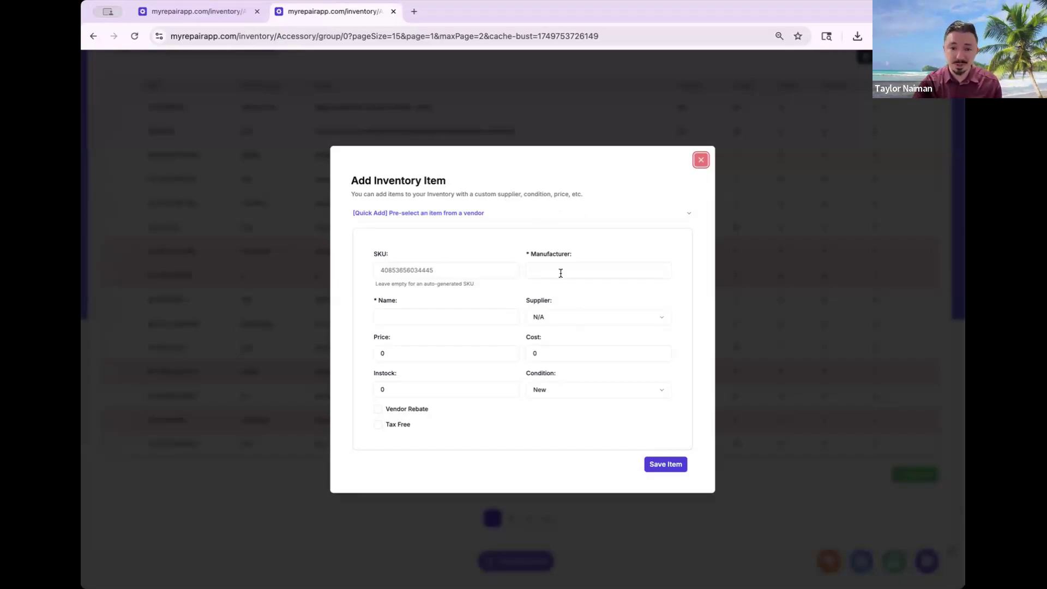
key(Tab)
key(Tab)
key(Tab)
key(Tab)
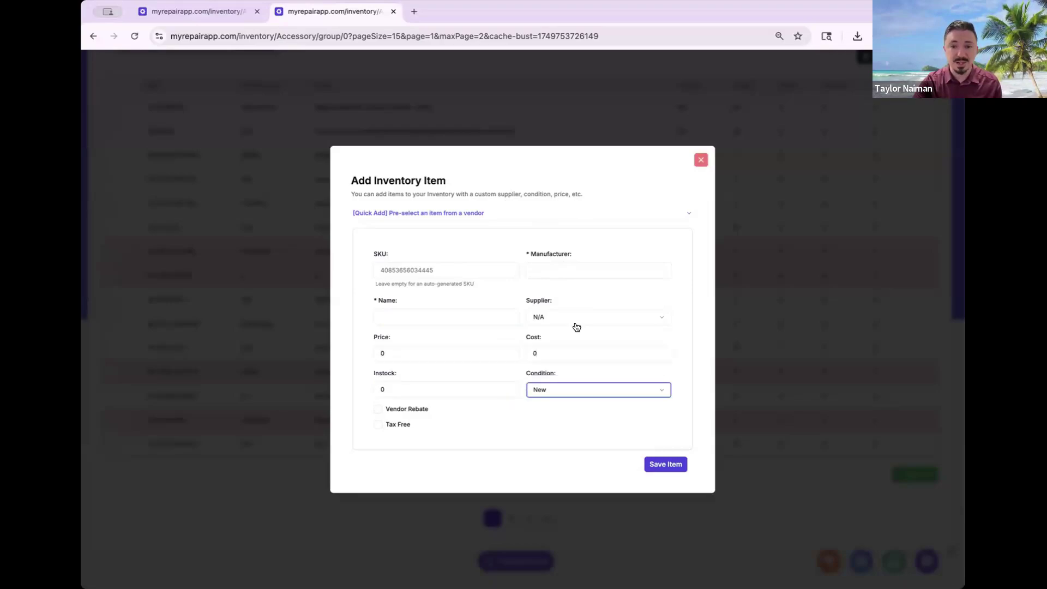
key(space)
click(704, 158)
click(704, 158)
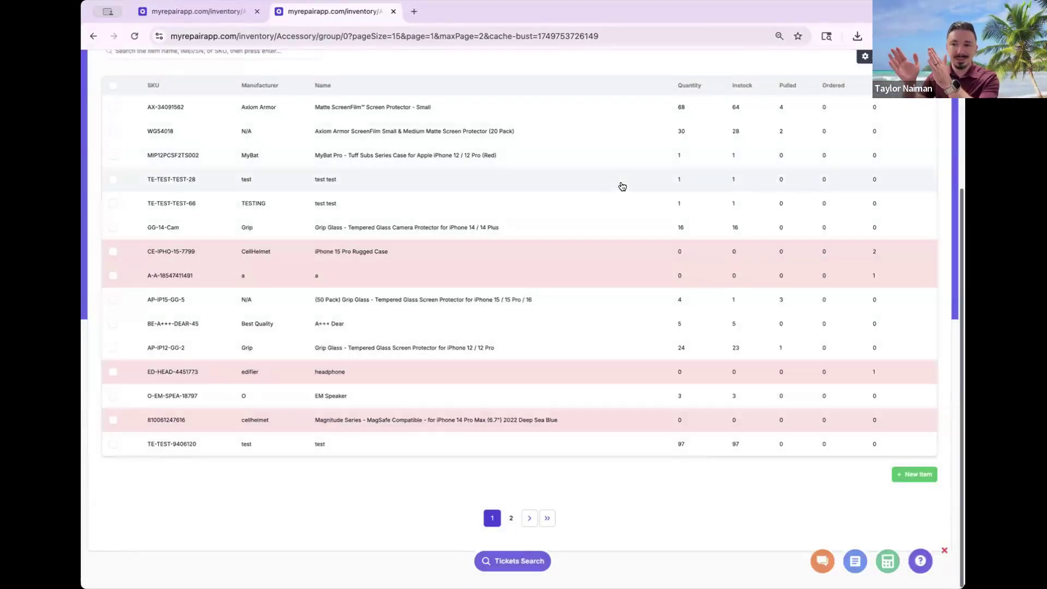
- Open the Injured Gadgets integration from the purchase order history to examine its order sync form, and close it without fetching orders
scroll(495, 159, up, 5)
mouse_move(244, 76)
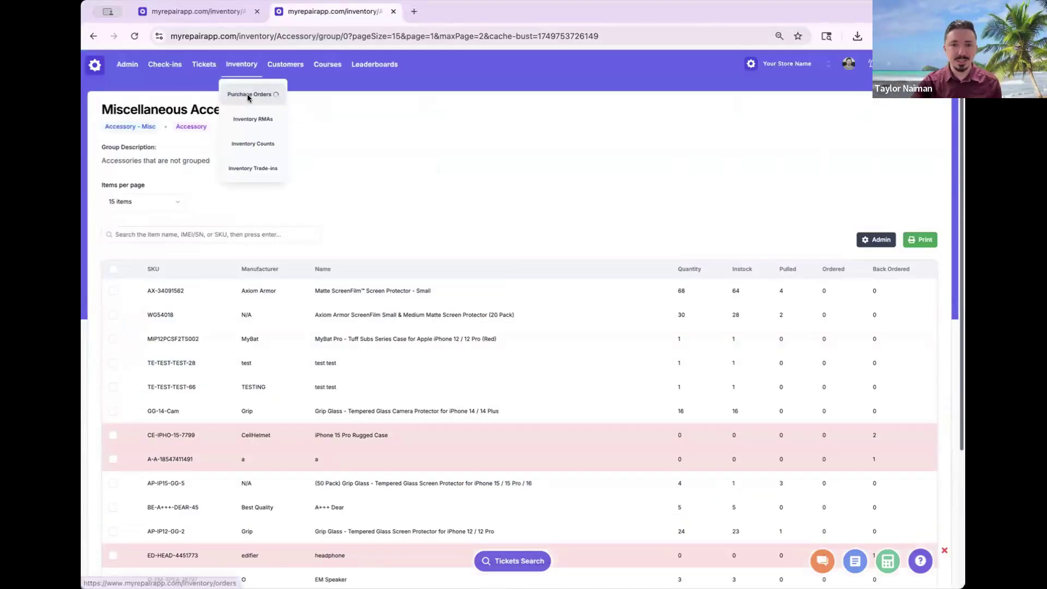
click(247, 96)
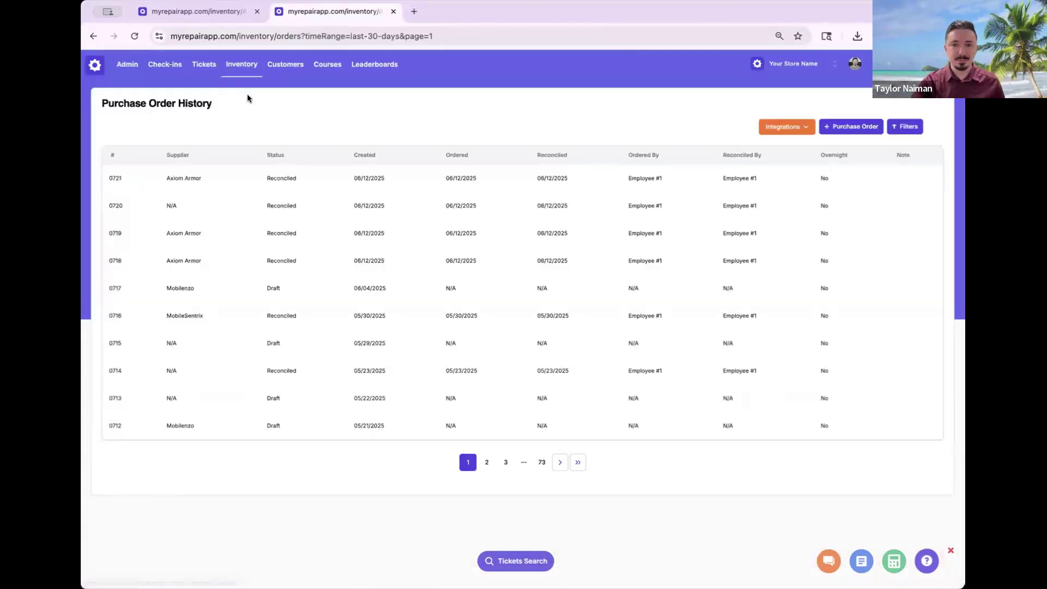
click(774, 130)
click(773, 161)
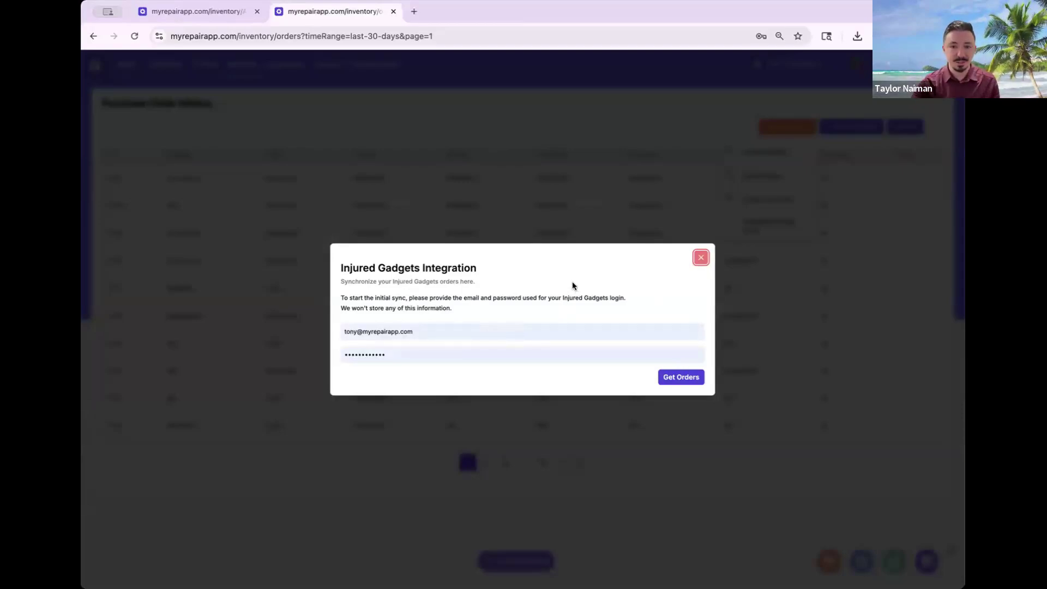
click(700, 258)
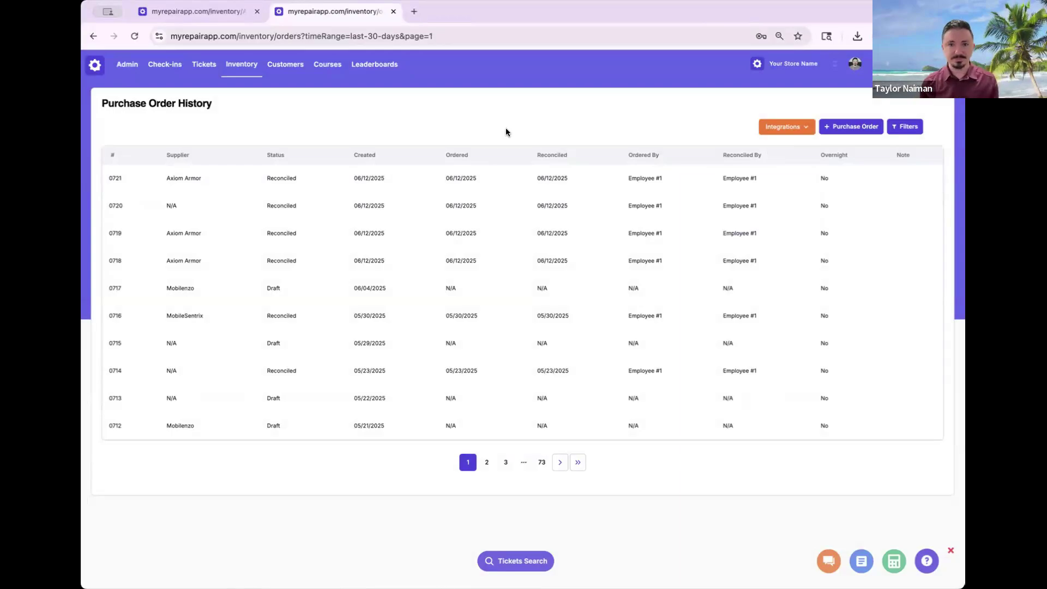
- View the parts inventory groups, and search the support articles for "group" to open Importing Inventory Groups Using CSV Templates
click(242, 64)
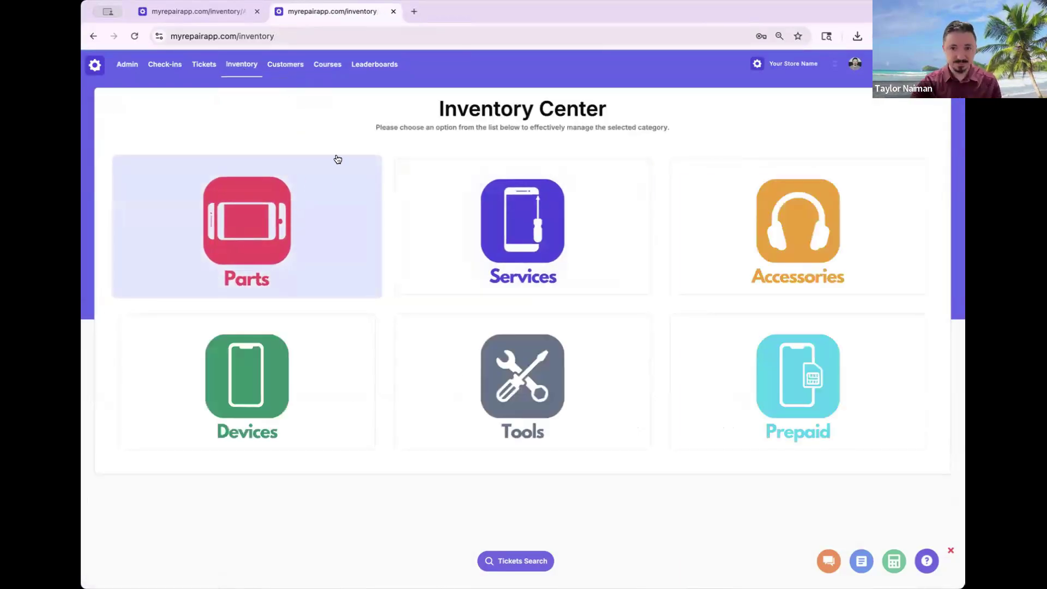
click(280, 191)
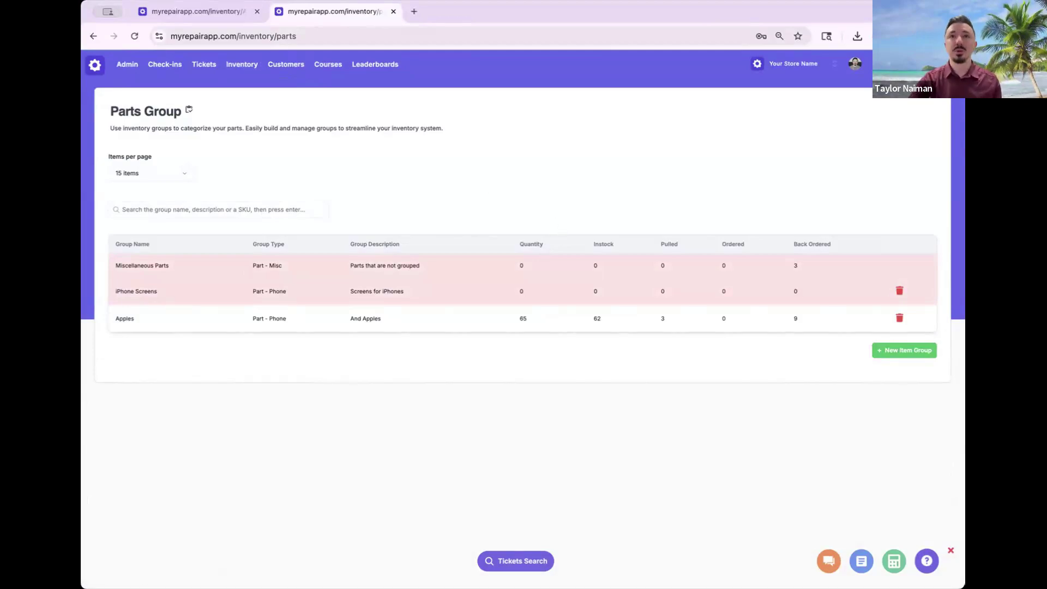
click(925, 560)
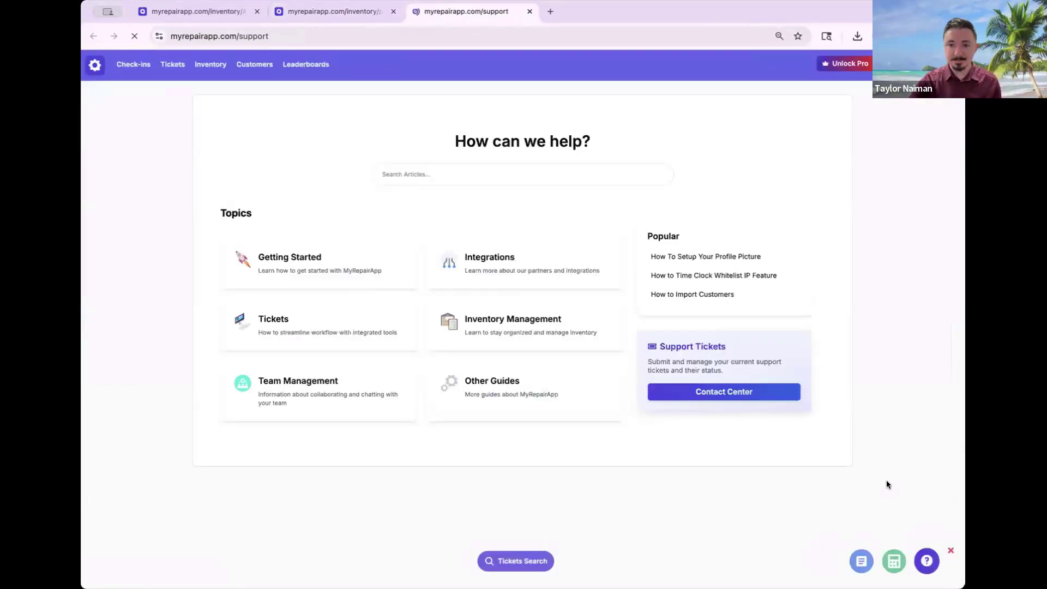
click(471, 165)
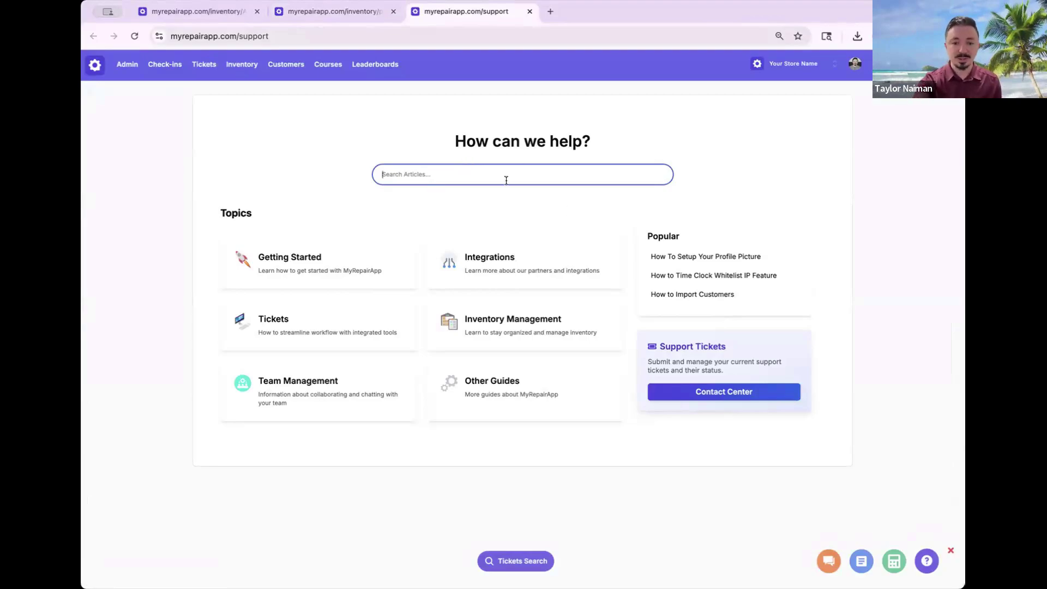
text(group)
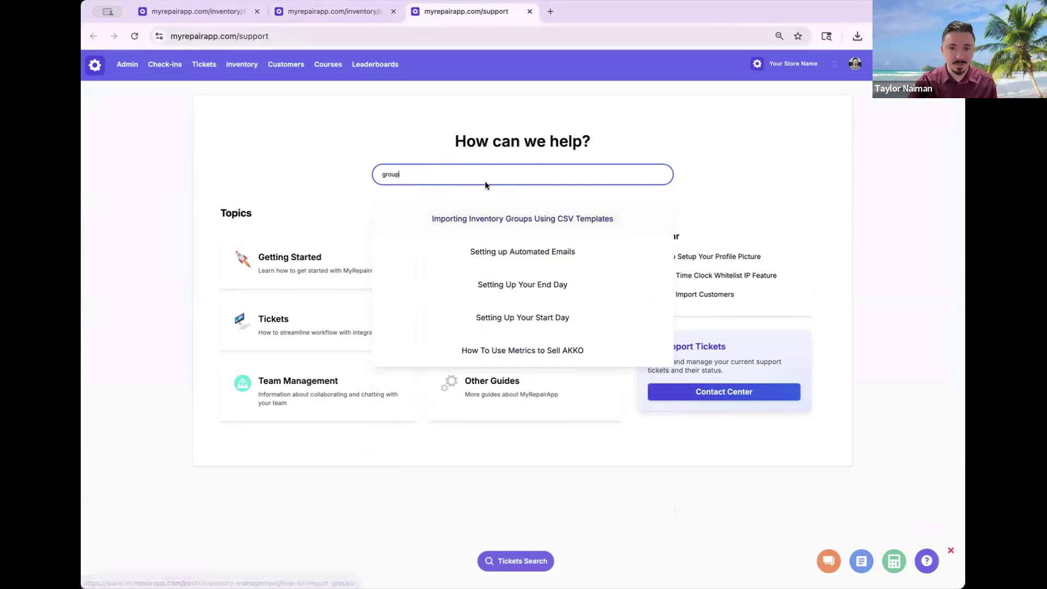
click(489, 217)
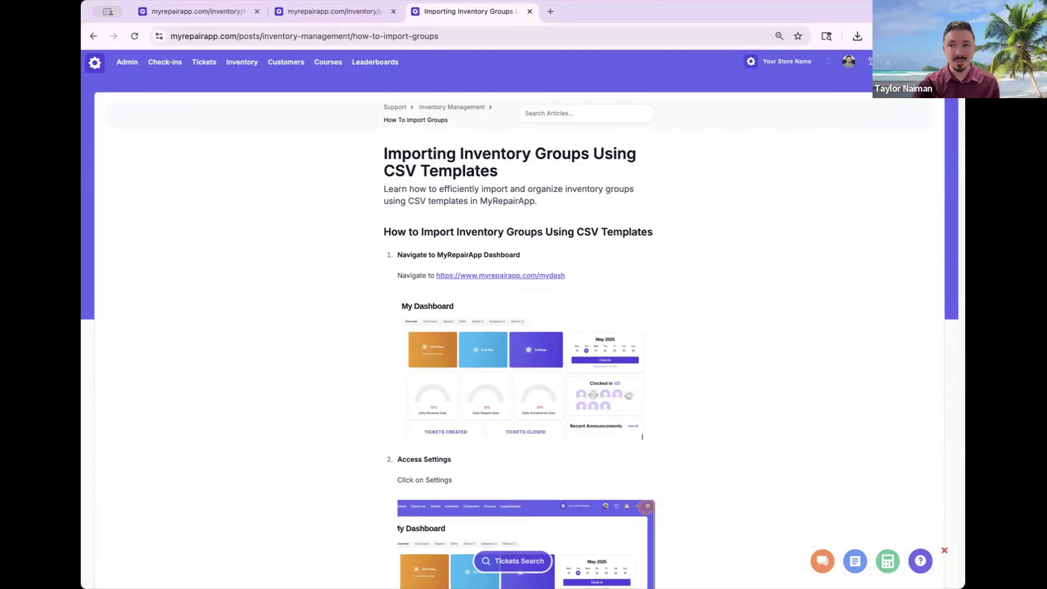
- Open the CSV import page for inventory items from the store settings' import data options
click(878, 61)
click(925, 200)
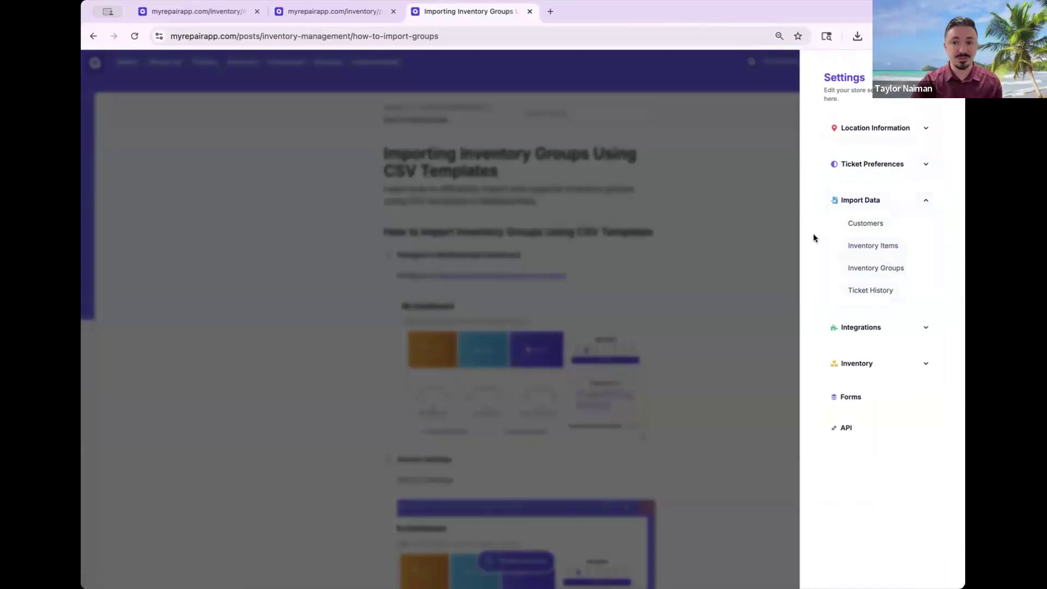
click(855, 246)
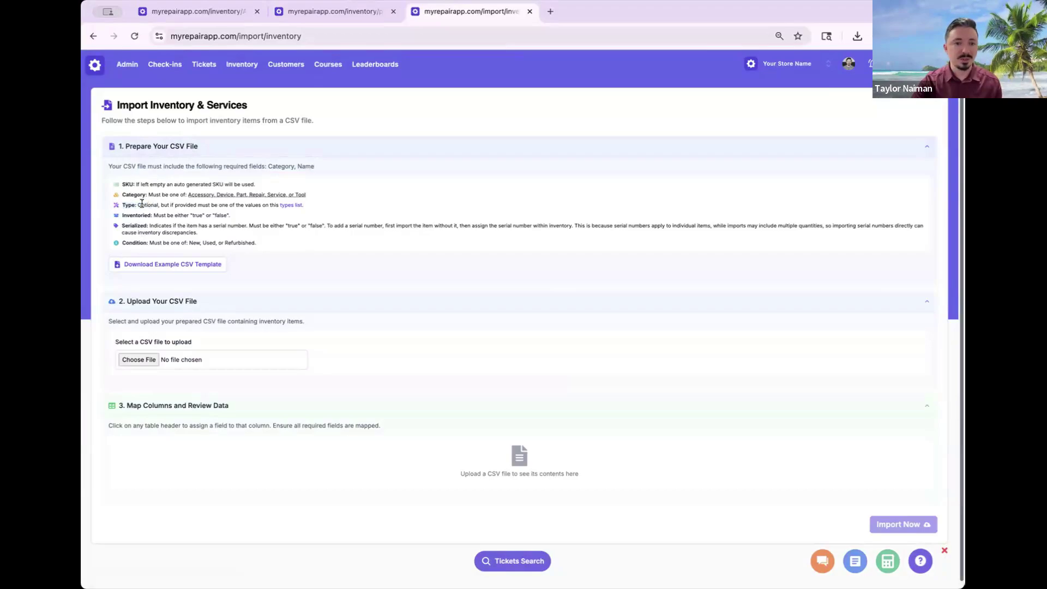
- Examine the allowed item types for the Accessory, Part, Service and Repair categories in the inventory import's types list, and close the list
drag(144, 205, 208, 205)
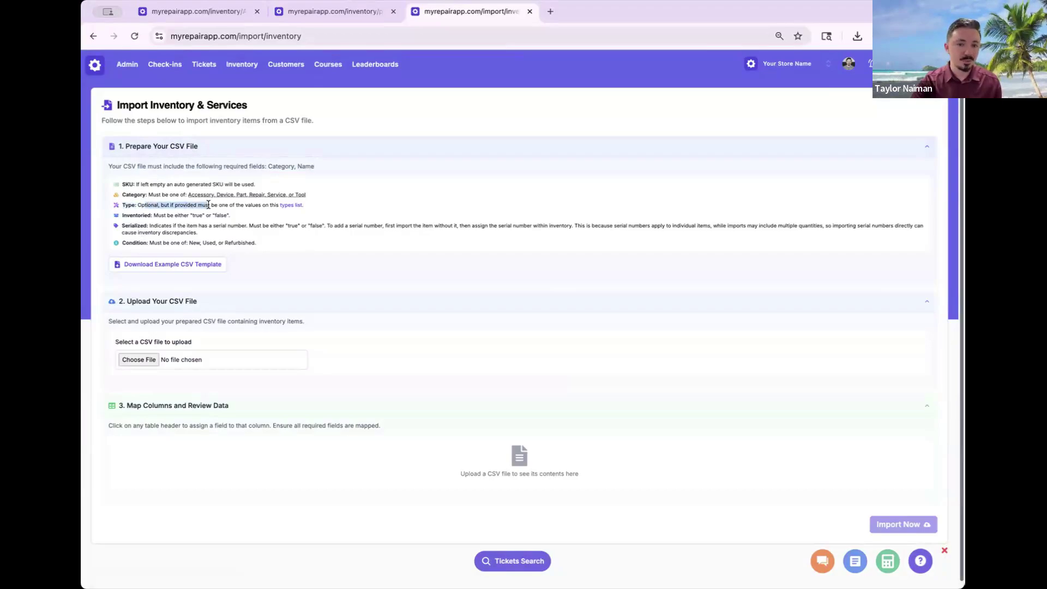
click(287, 204)
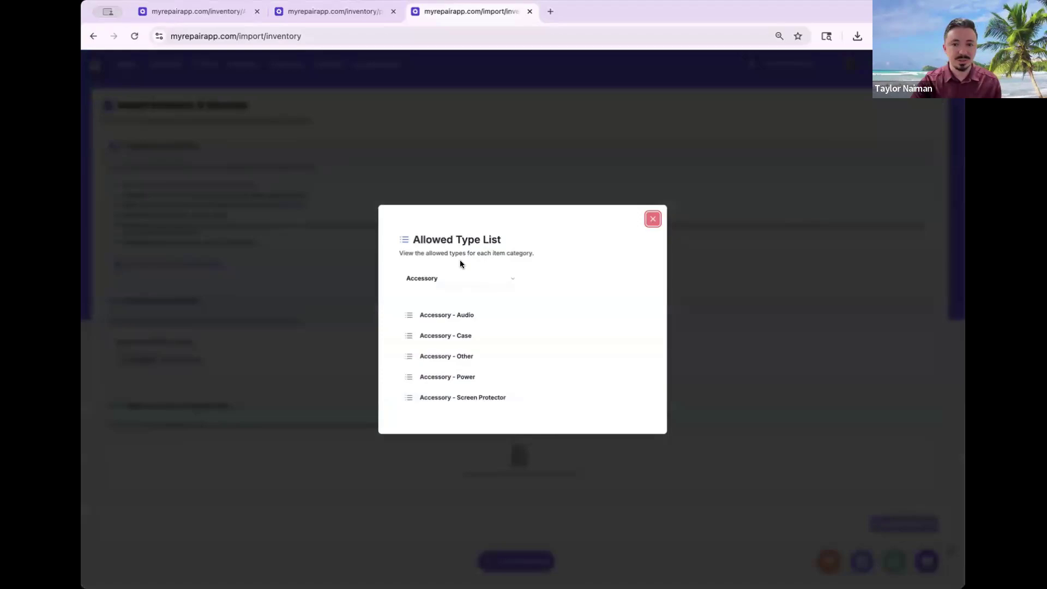
click(462, 283)
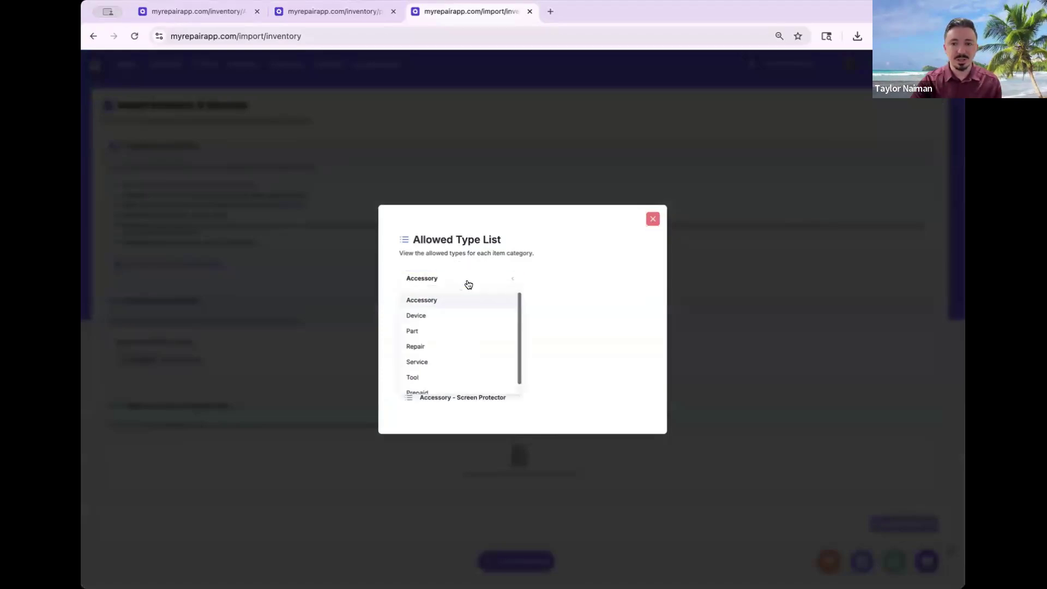
click(461, 330)
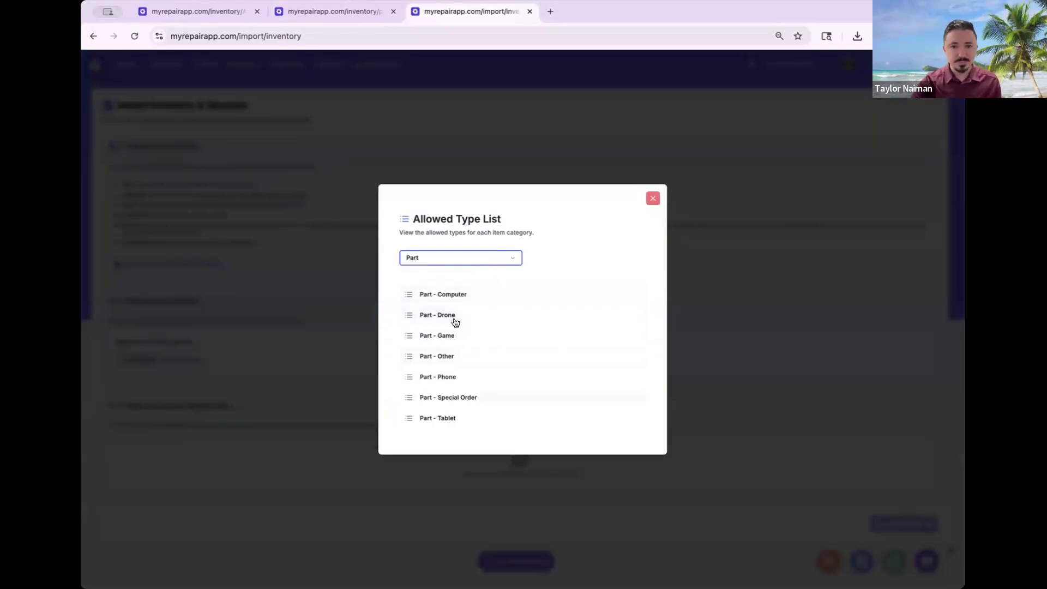
click(460, 257)
click(430, 339)
click(463, 299)
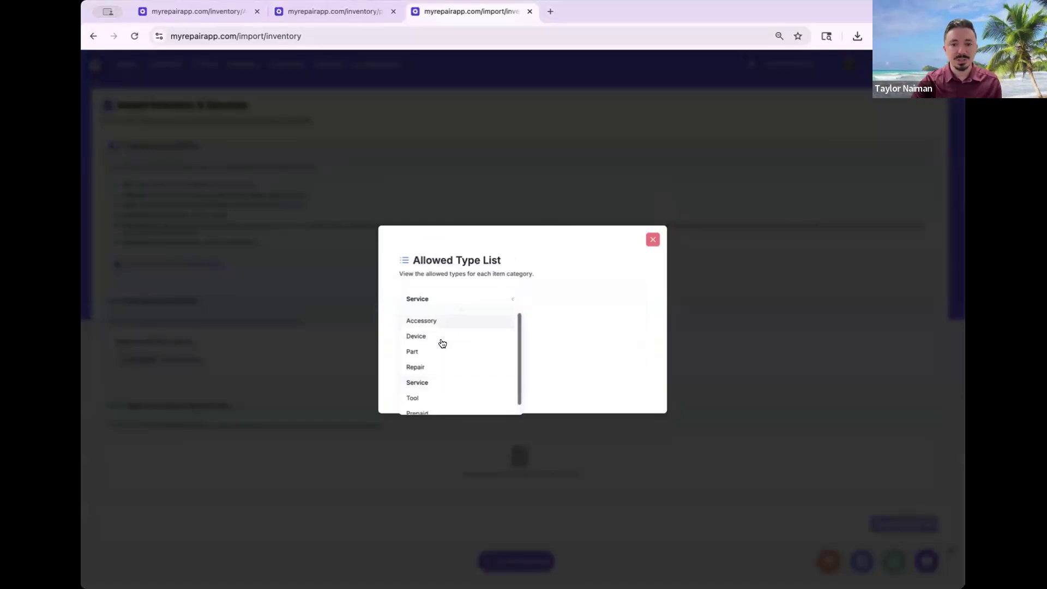
click(424, 367)
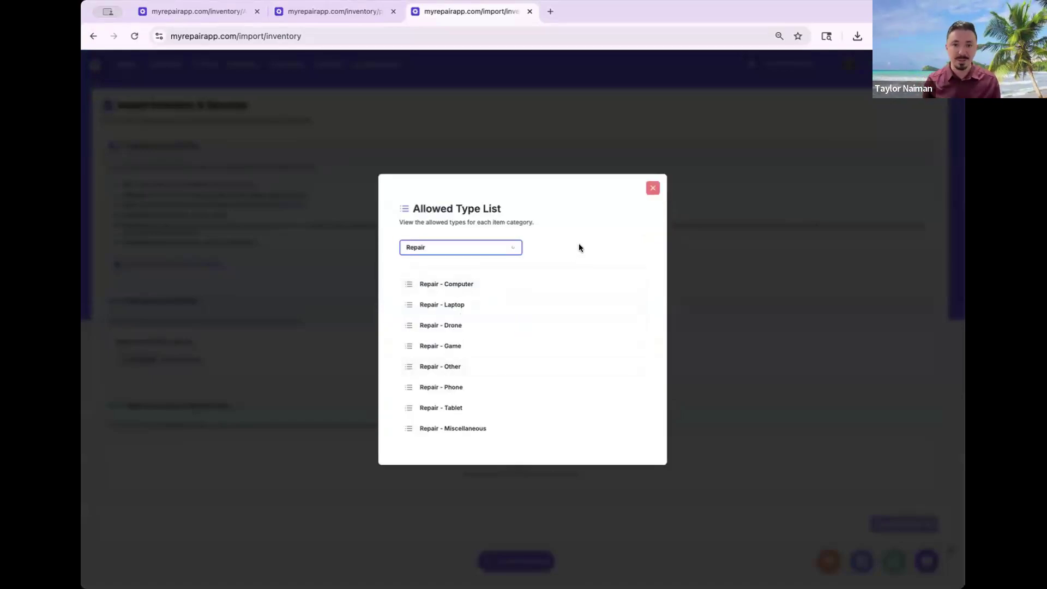
click(645, 188)
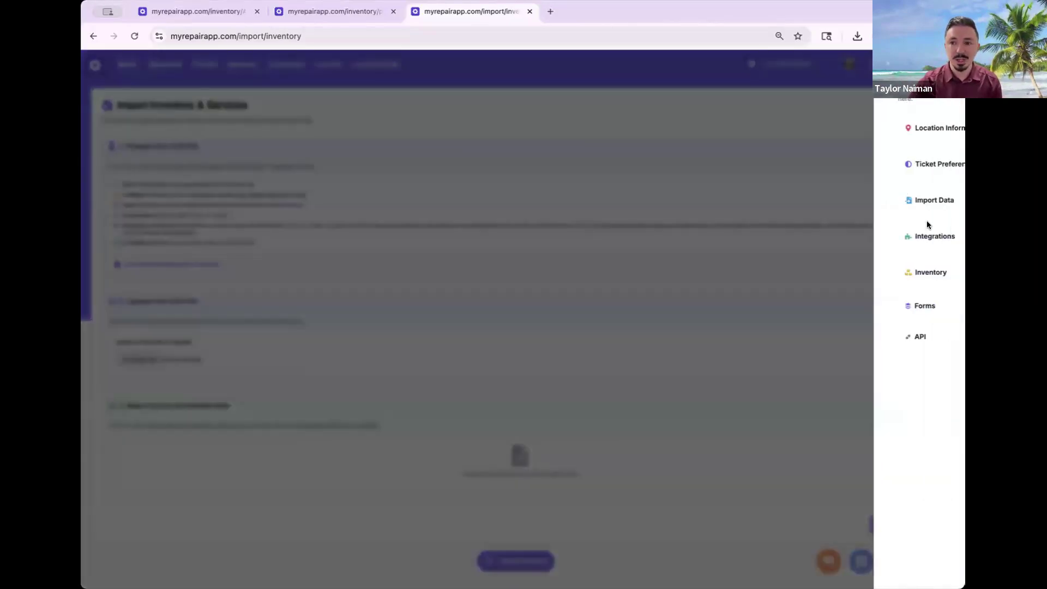
- Open the ticket history import page from the store settings' import data options, and view the available POS systems
click(923, 204)
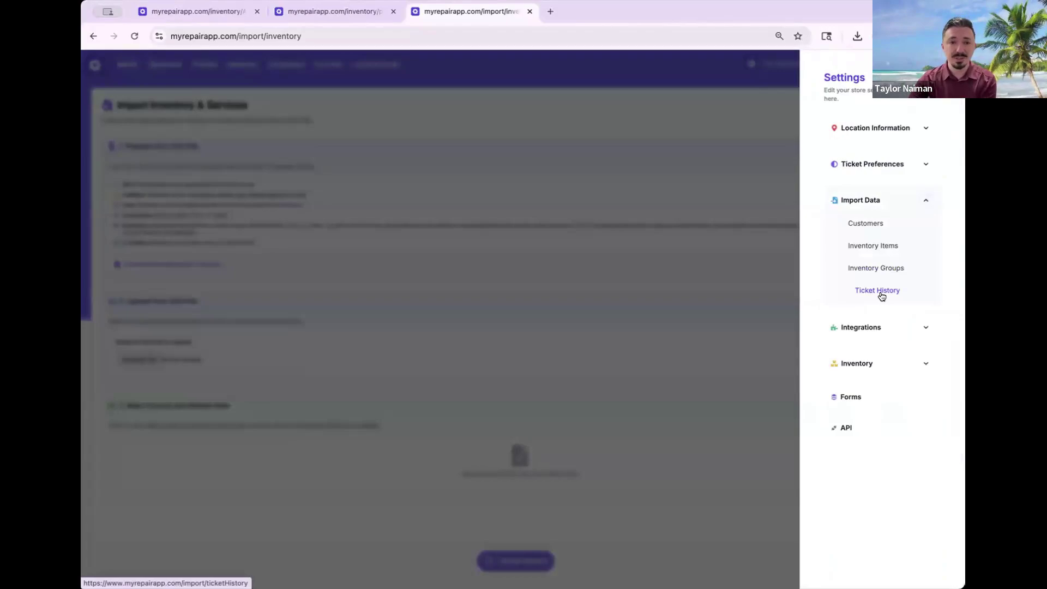
click(879, 292)
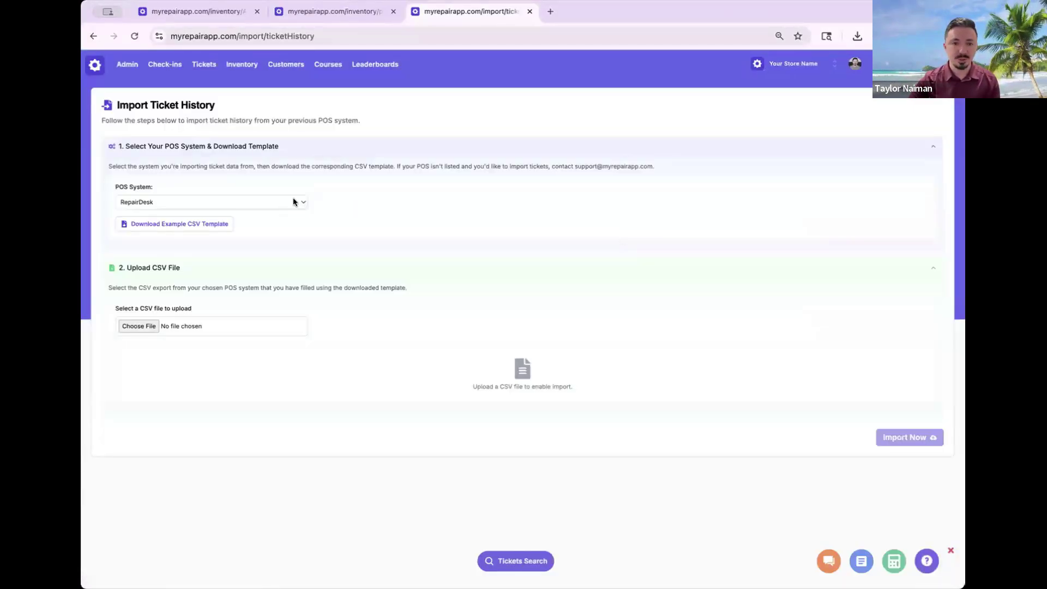
click(293, 201)
click(405, 206)
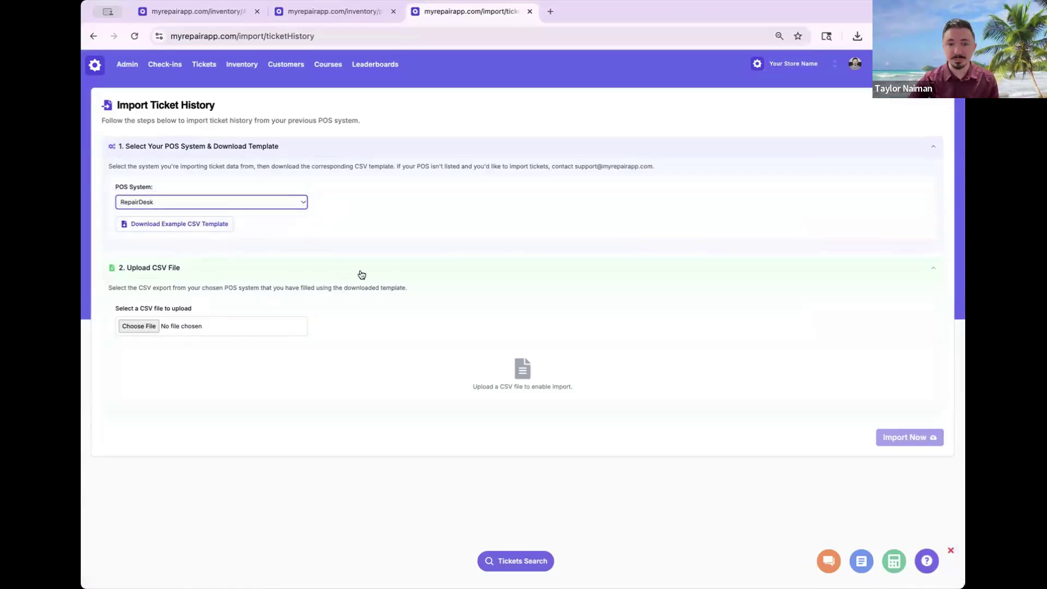
click(757, 64)
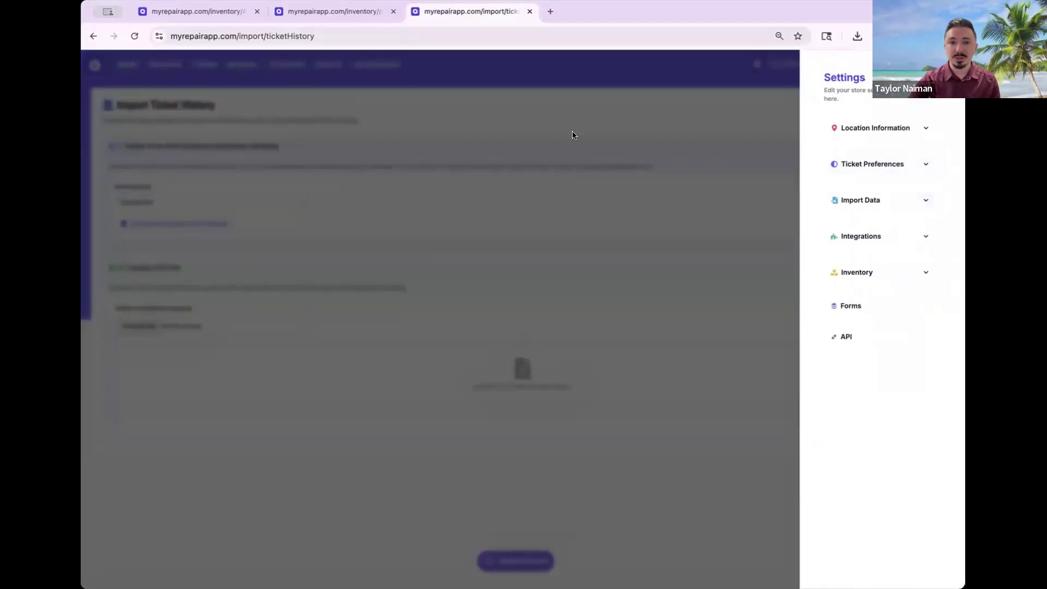
click(367, 14)
click(443, 12)
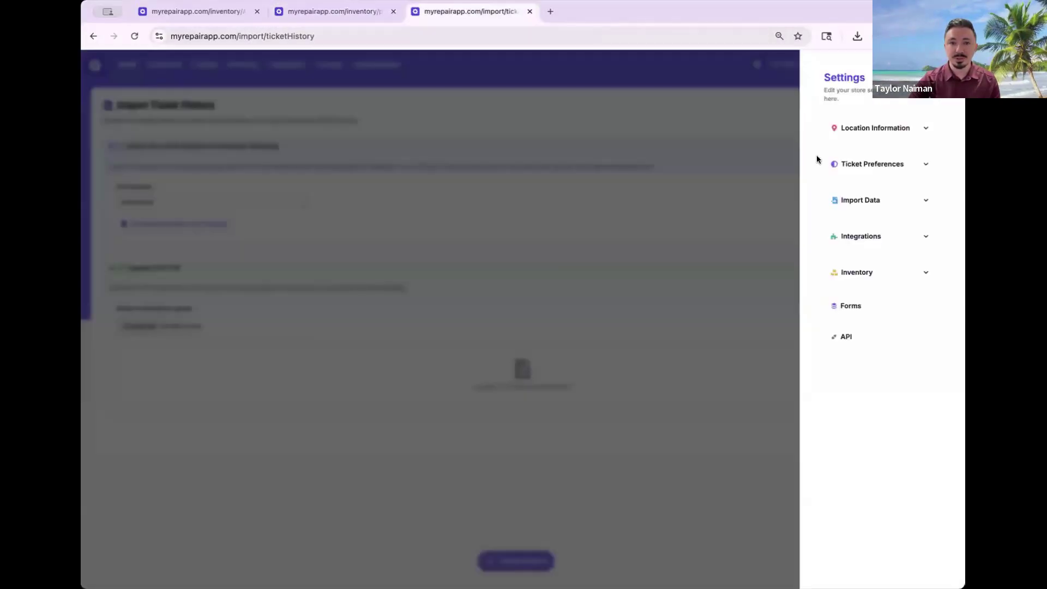
click(714, 123)
- Open the support center, search the articles for "grou", and open Importing Inventory Groups Using CSV Templates
click(927, 561)
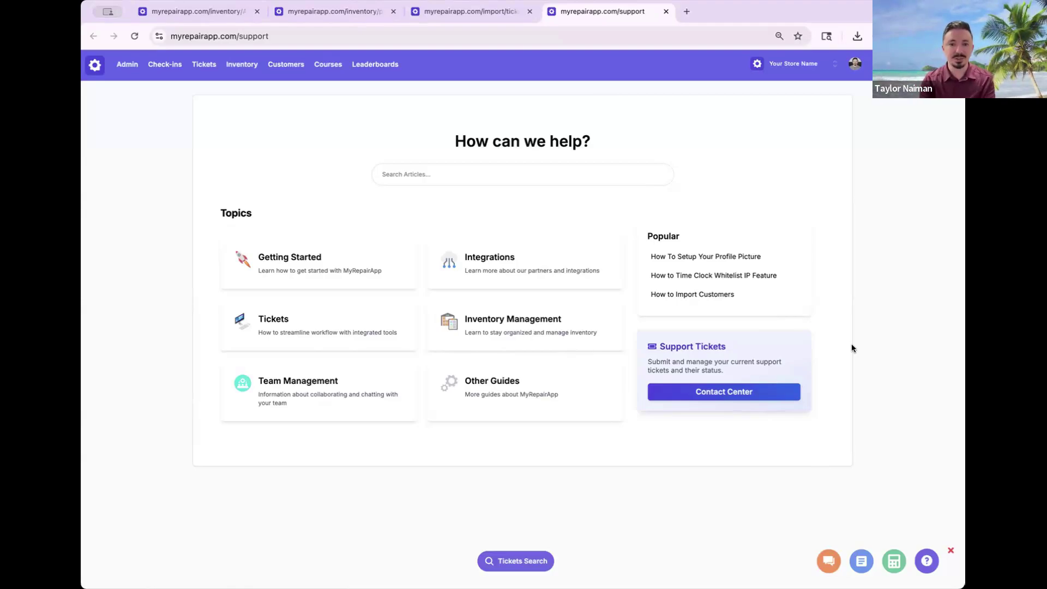
click(586, 164)
text(grou)
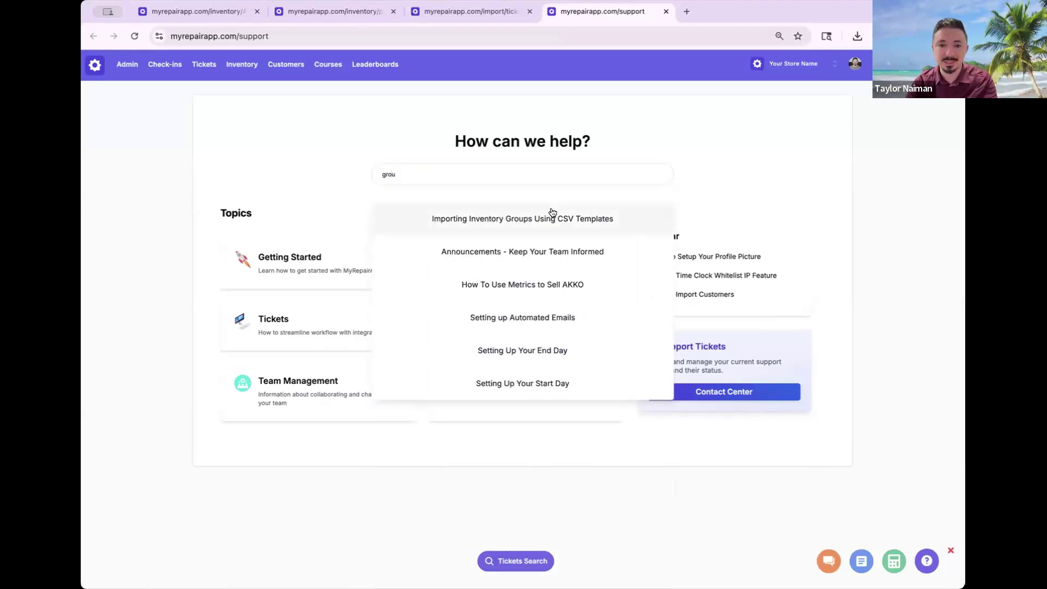
click(515, 218)
- Read the article's opening steps, from navigating to the dashboard through choosing Inventory Groups and getting the template
scroll(464, 300, down, 3)
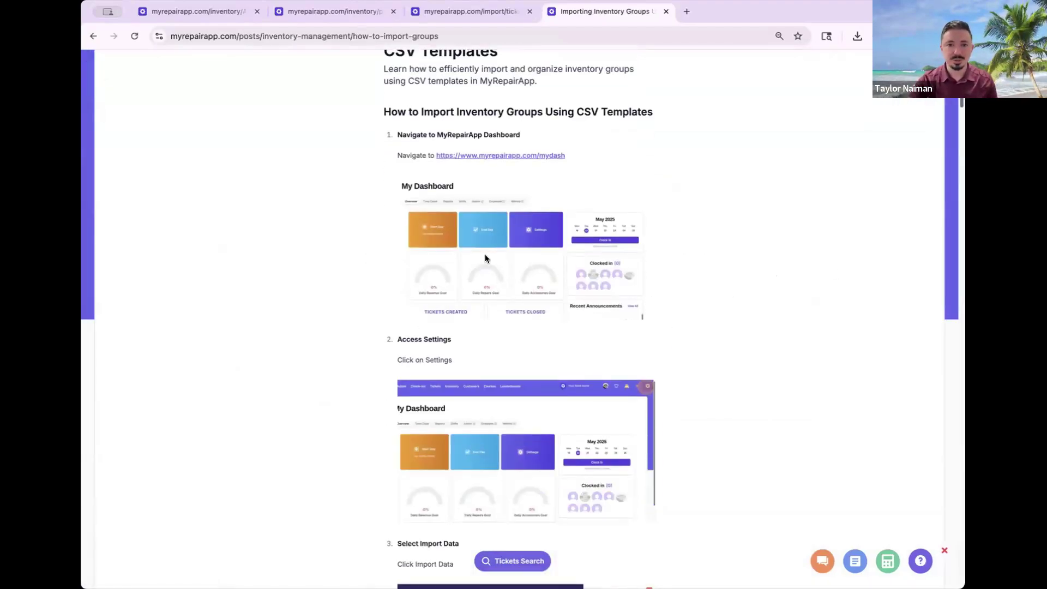
scroll(297, 252, down, 2)
scroll(358, 251, up, 4)
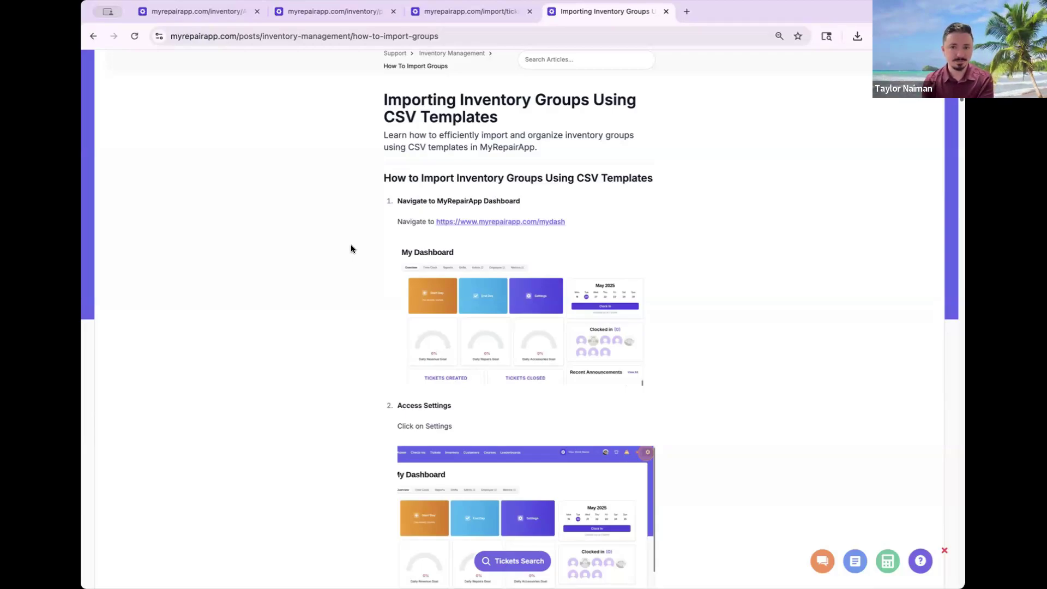
scroll(352, 239, up, 2)
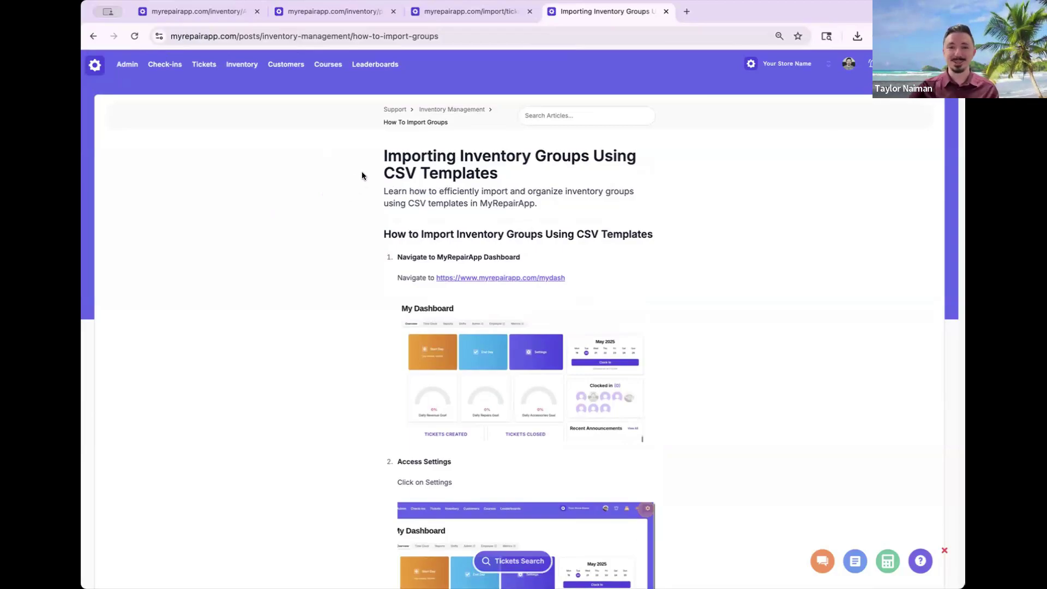
scroll(350, 179, down, 1)
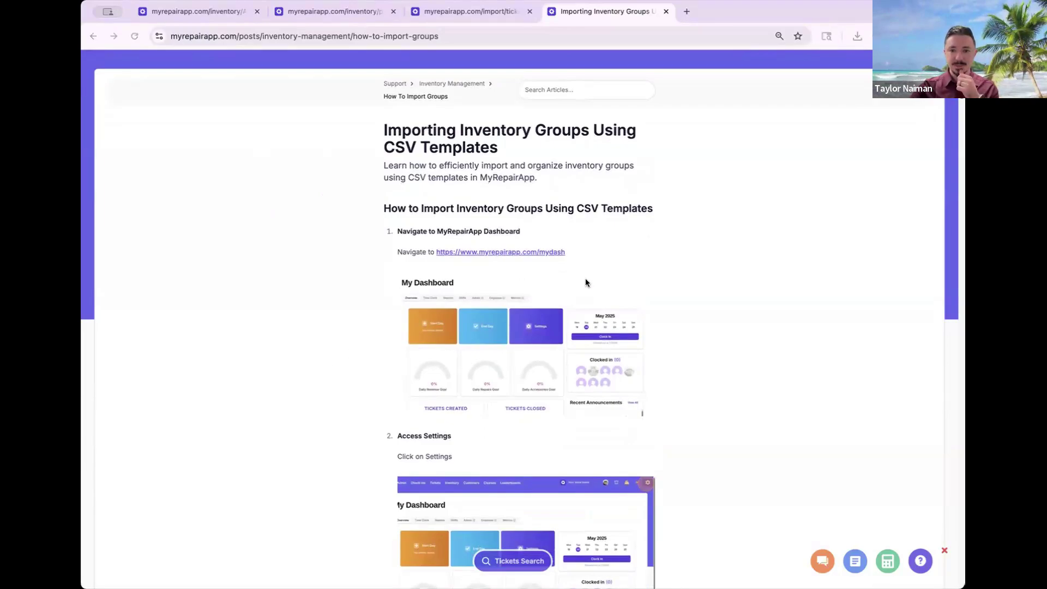
scroll(545, 194, down, 3)
scroll(623, 183, down, 3)
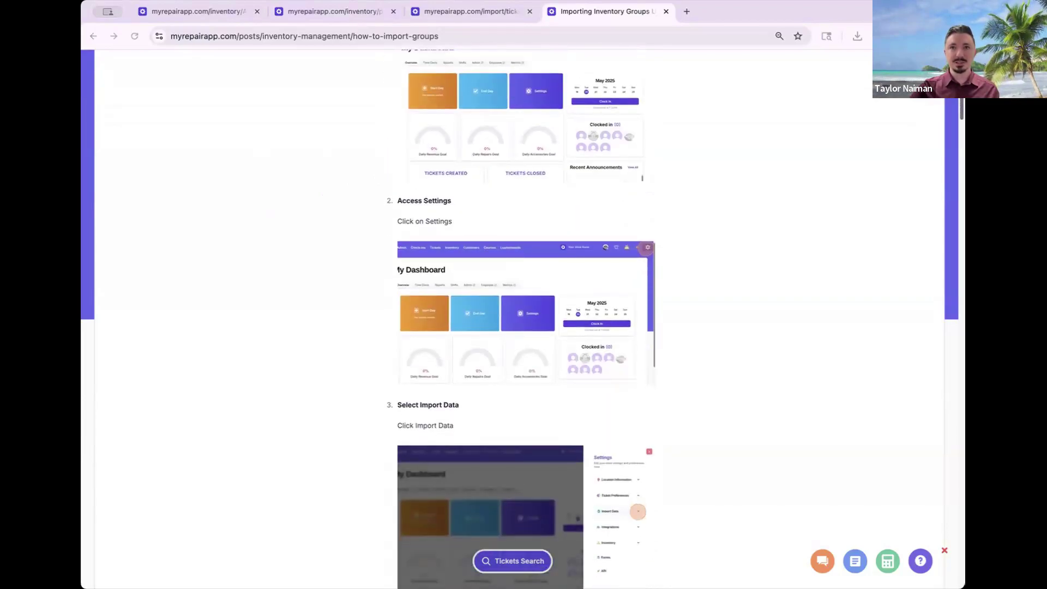
scroll(371, 299, down, 3)
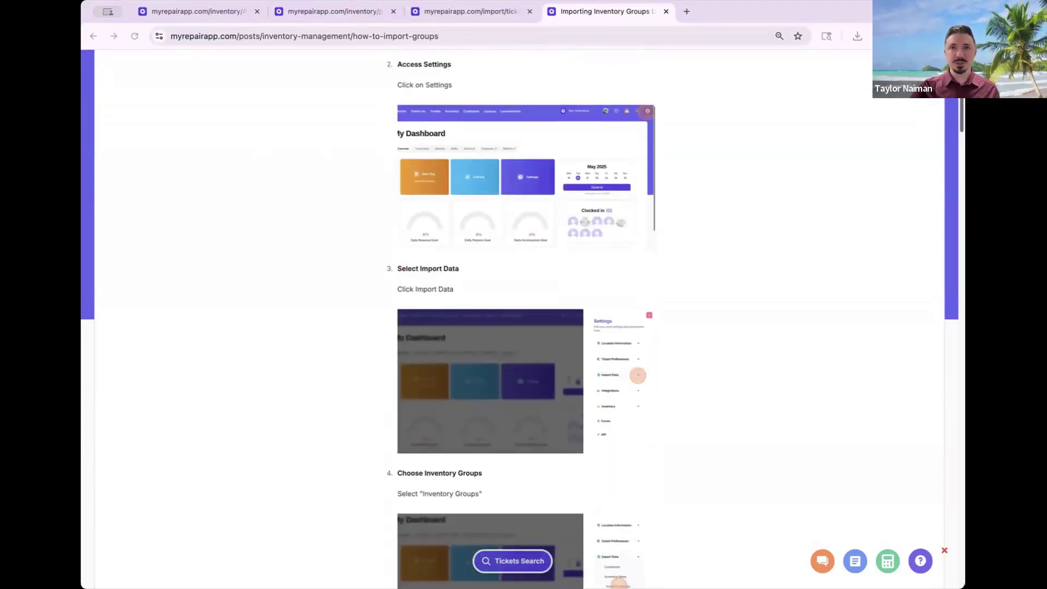
scroll(383, 357, down, 3)
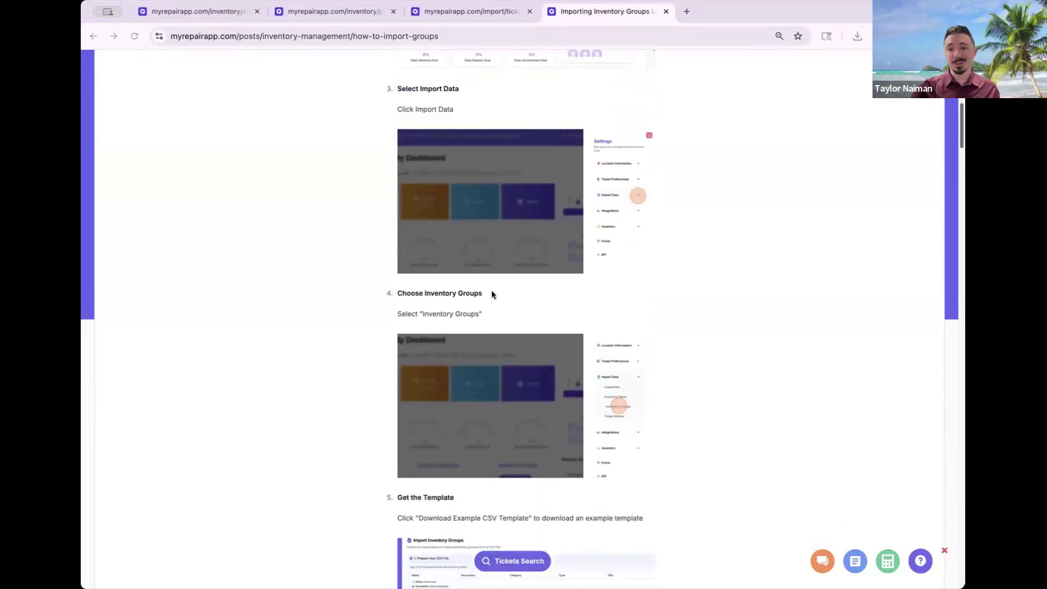
scroll(391, 248, down, 3)
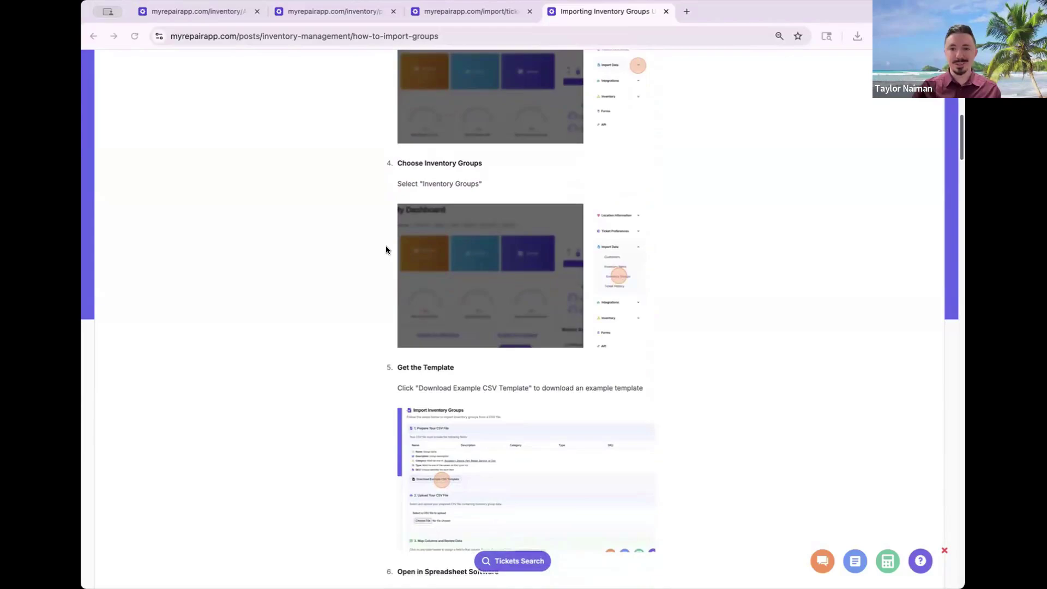
scroll(539, 160, down, 1)
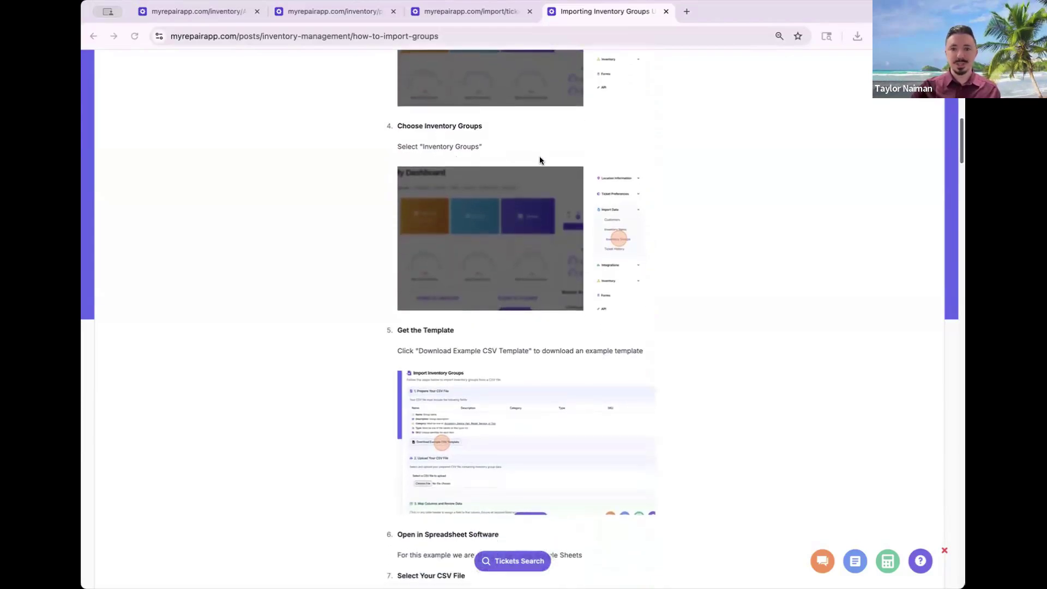
- Return to the ticket history import page, and open the CSV import page for inventory groups from the settings' import data options
click(486, 13)
mouse_move(914, 214)
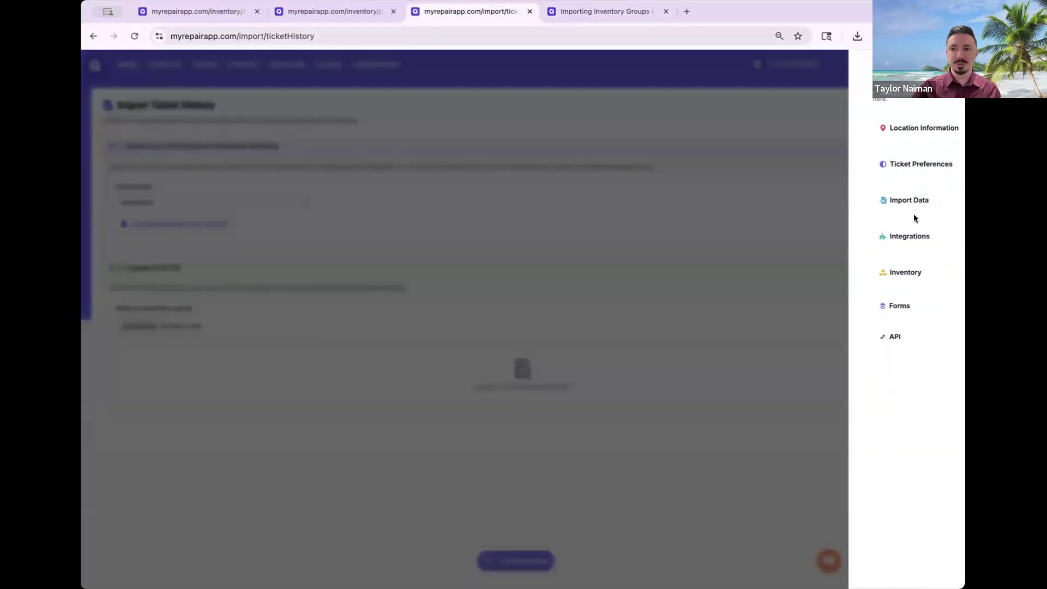
click(918, 242)
click(920, 202)
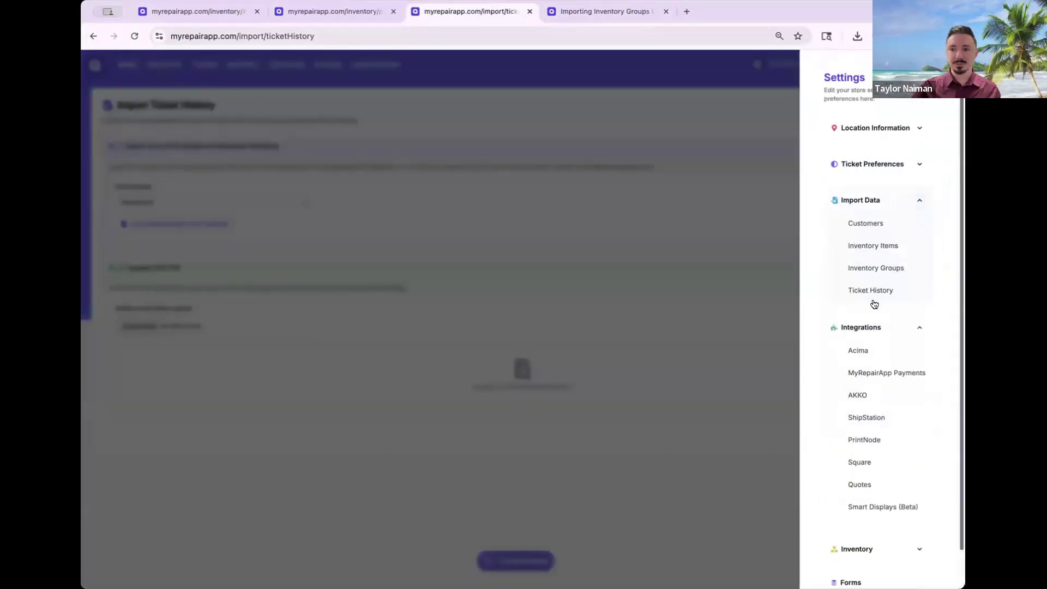
click(875, 268)
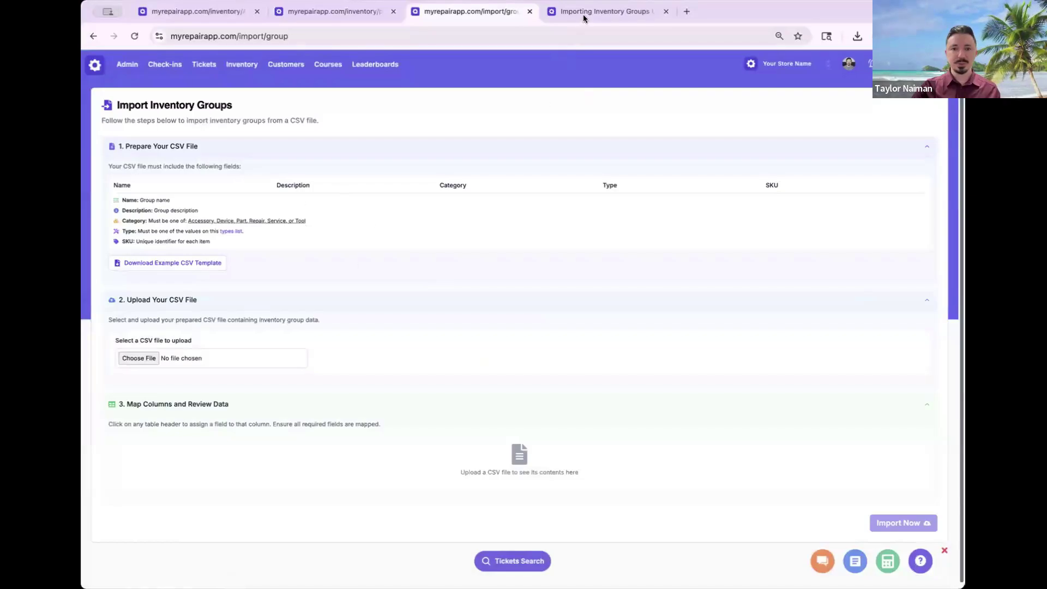
- Check the Get the Template step in the support article on importing inventory groups
click(583, 14)
scroll(480, 280, down, 2)
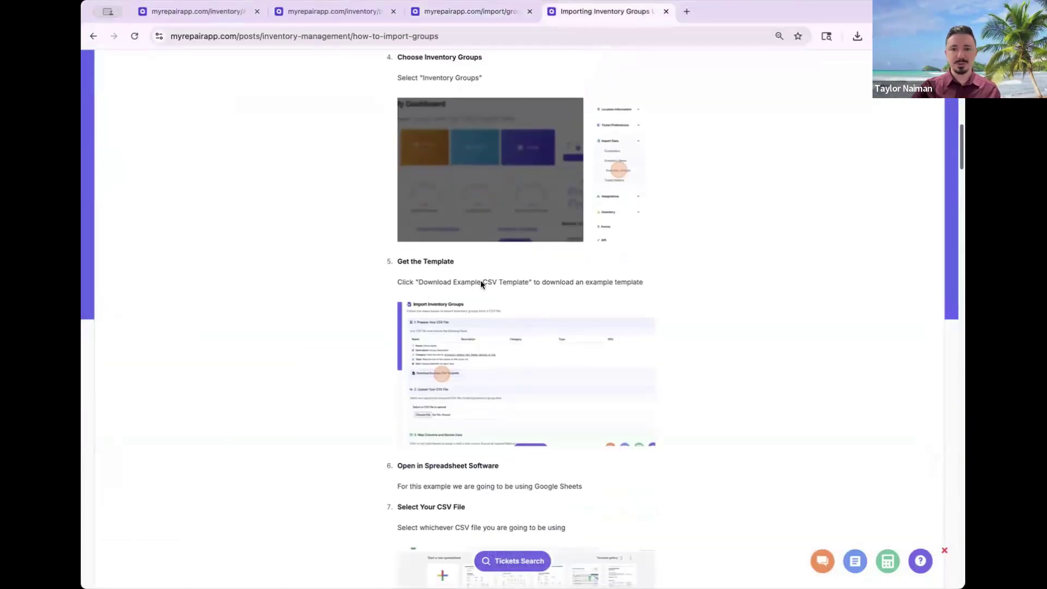
scroll(581, 278, down, 2)
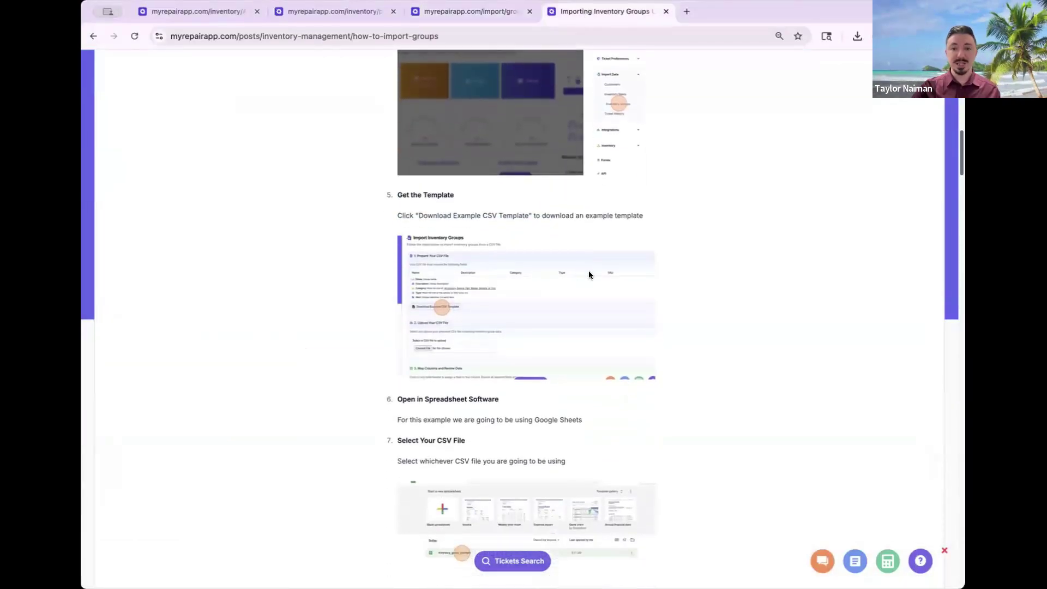
- View the allowed type list on the inventory groups import page, close it, and download the example CSV template
click(470, 12)
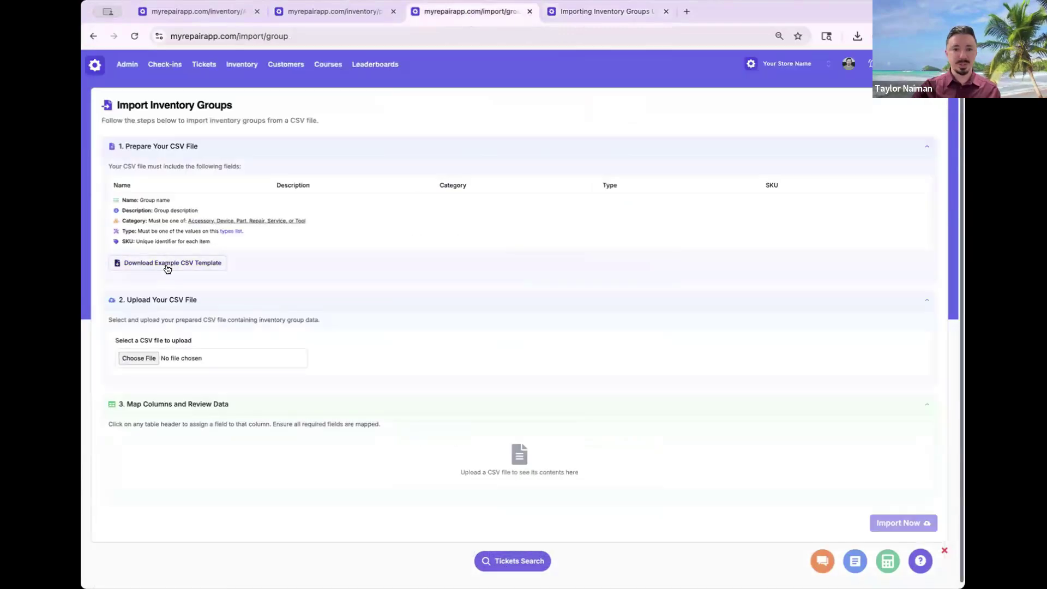
click(236, 234)
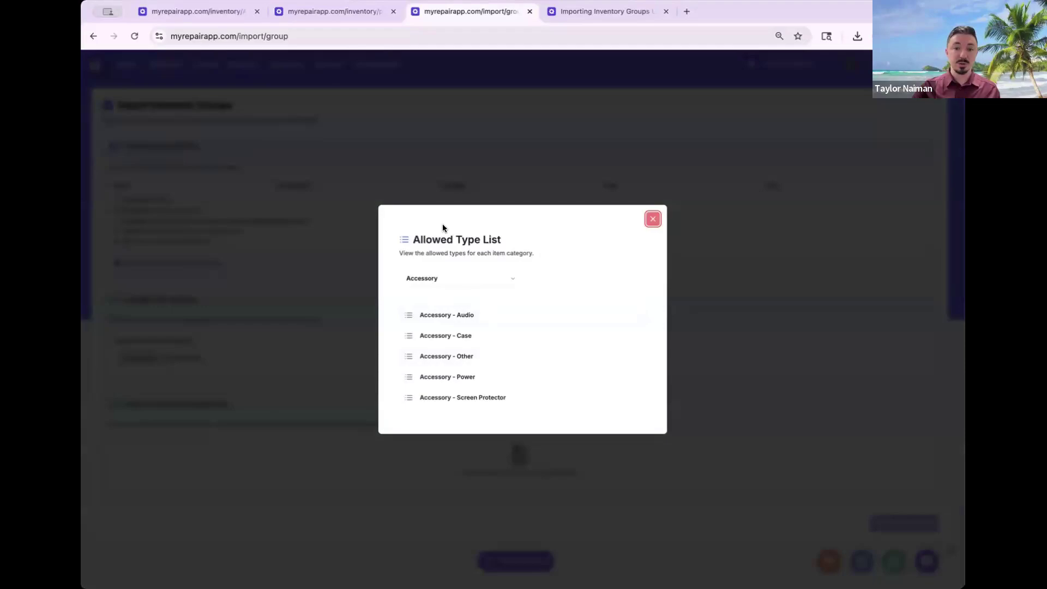
triple_click(519, 245)
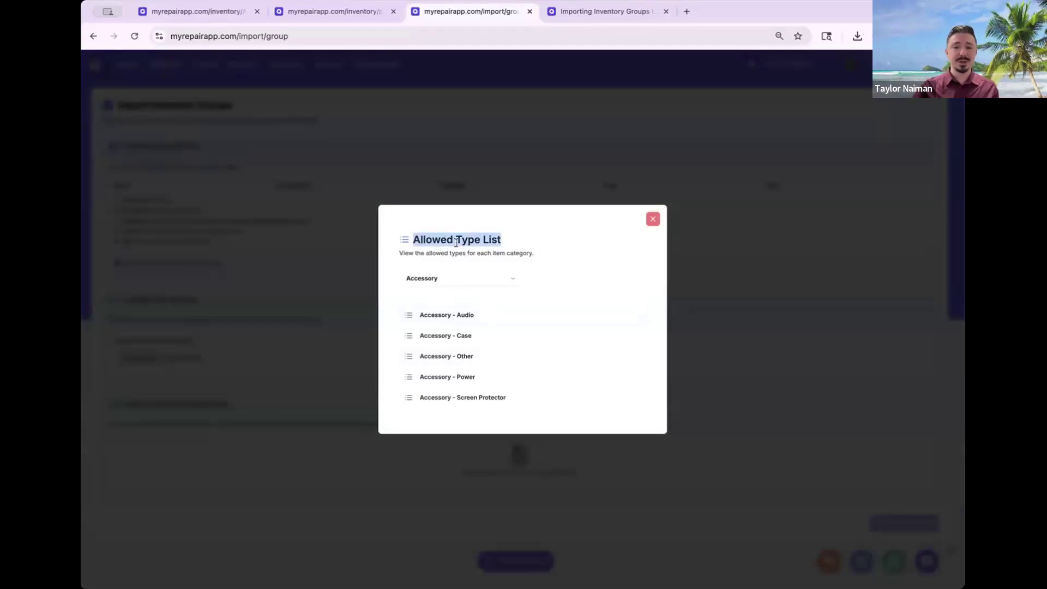
click(533, 246)
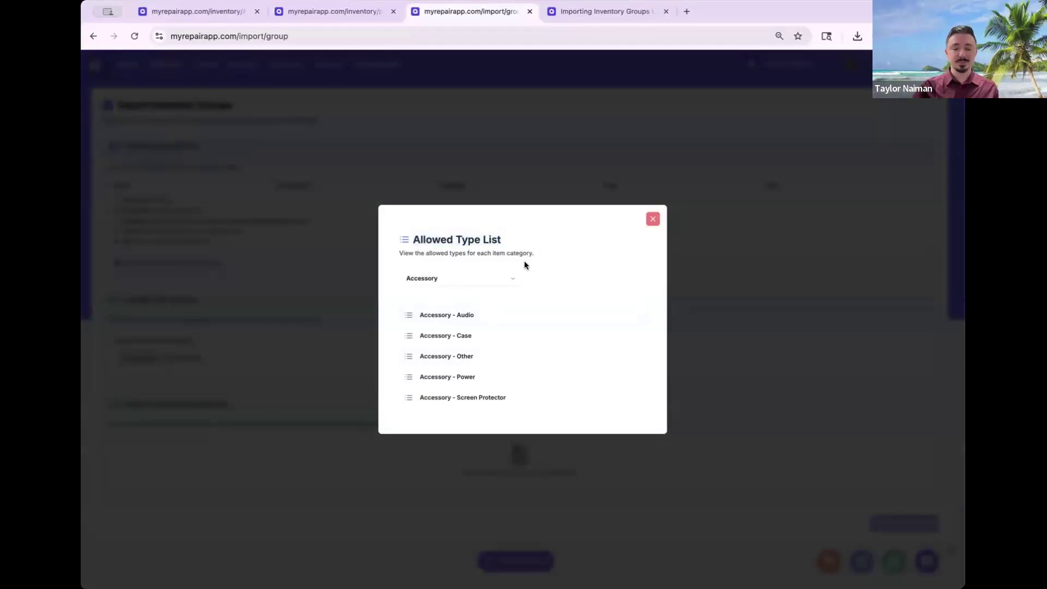
click(652, 218)
click(170, 264)
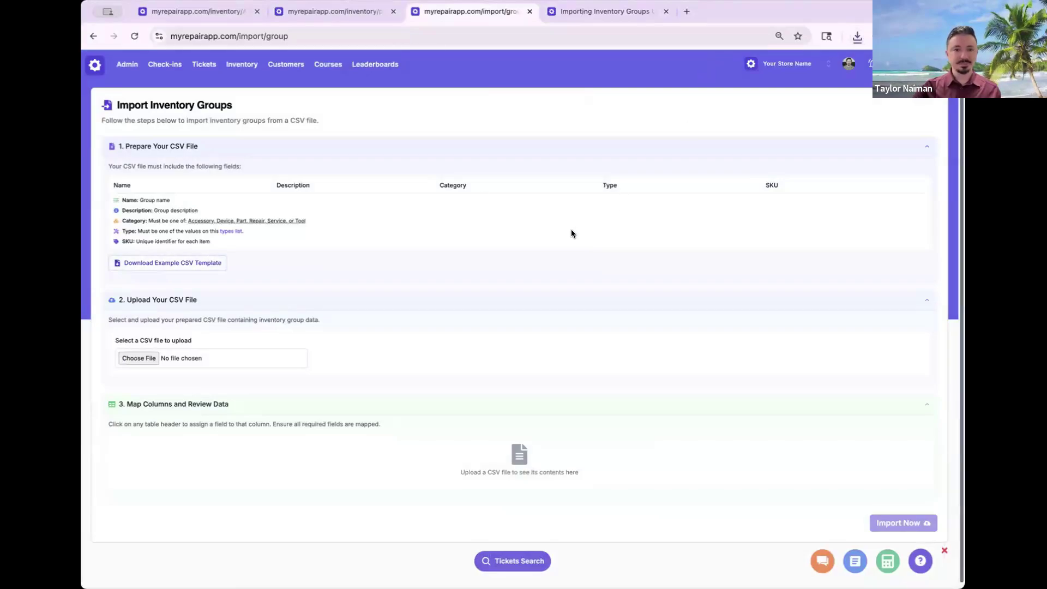
- Check the article's steps on opening the template in spreadsheet software and selecting the CSV file, and open the browser's download history
click(609, 16)
scroll(501, 320, down, 3)
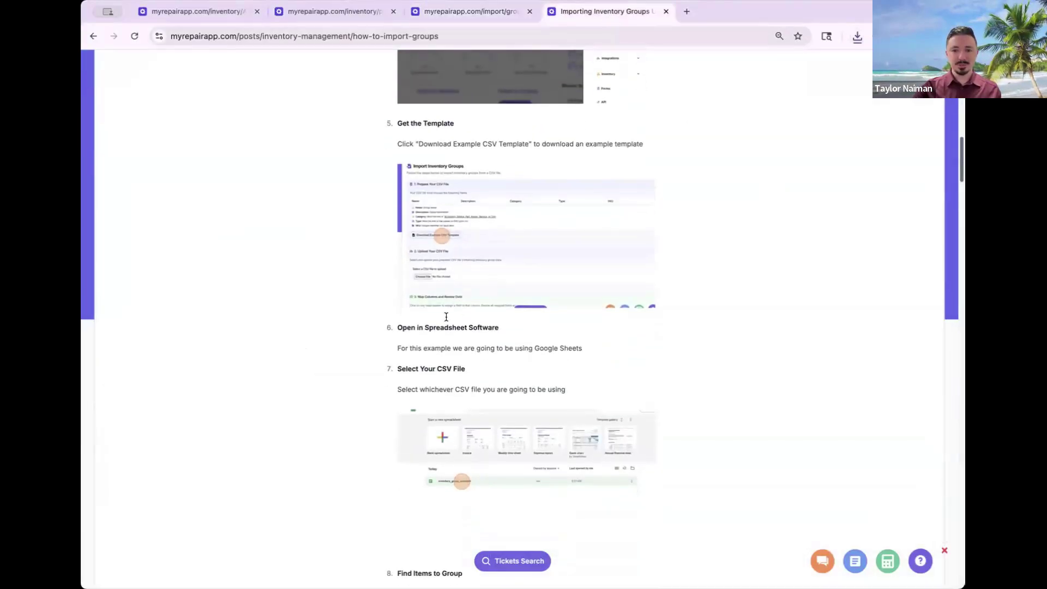
scroll(502, 324, down, 5)
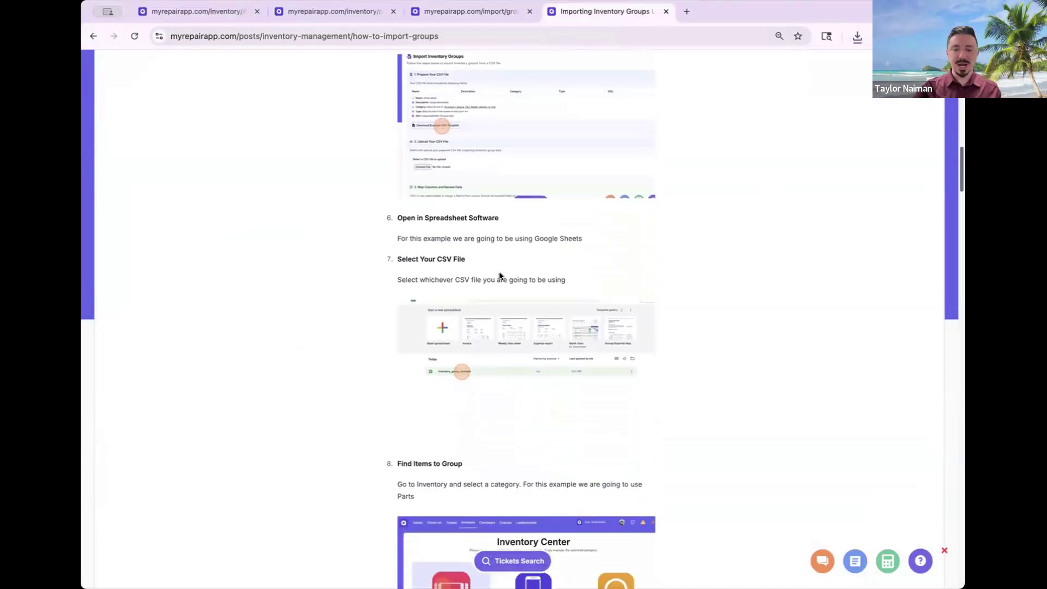
scroll(507, 276, down, 2)
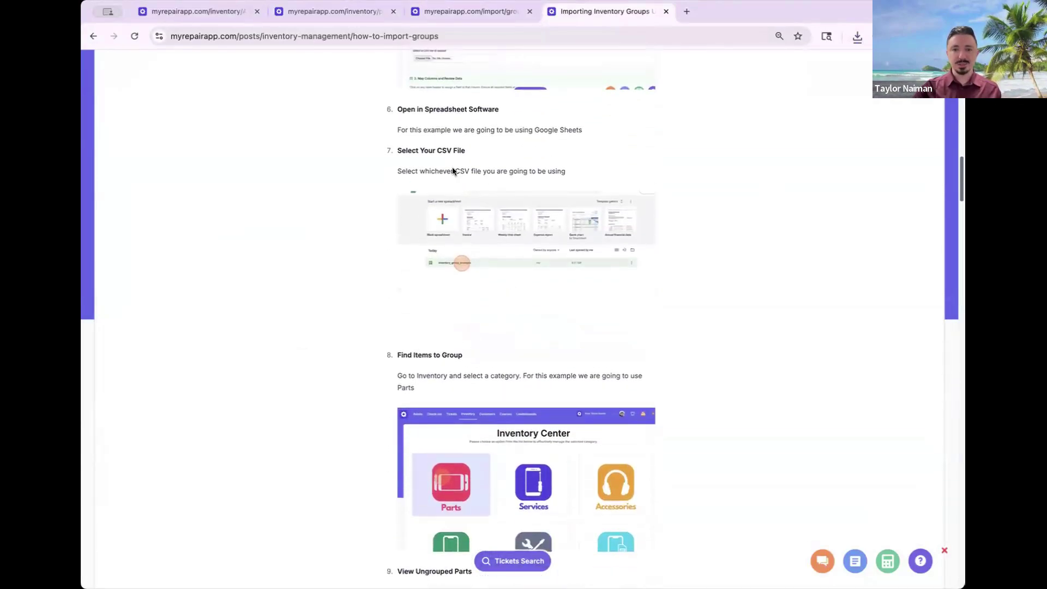
click(952, 36)
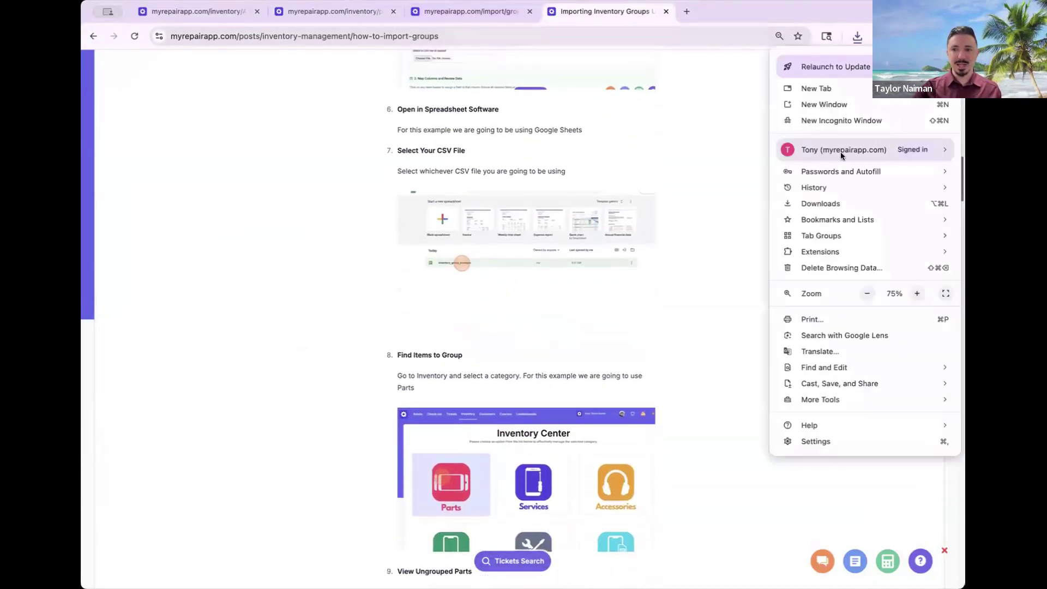
click(829, 203)
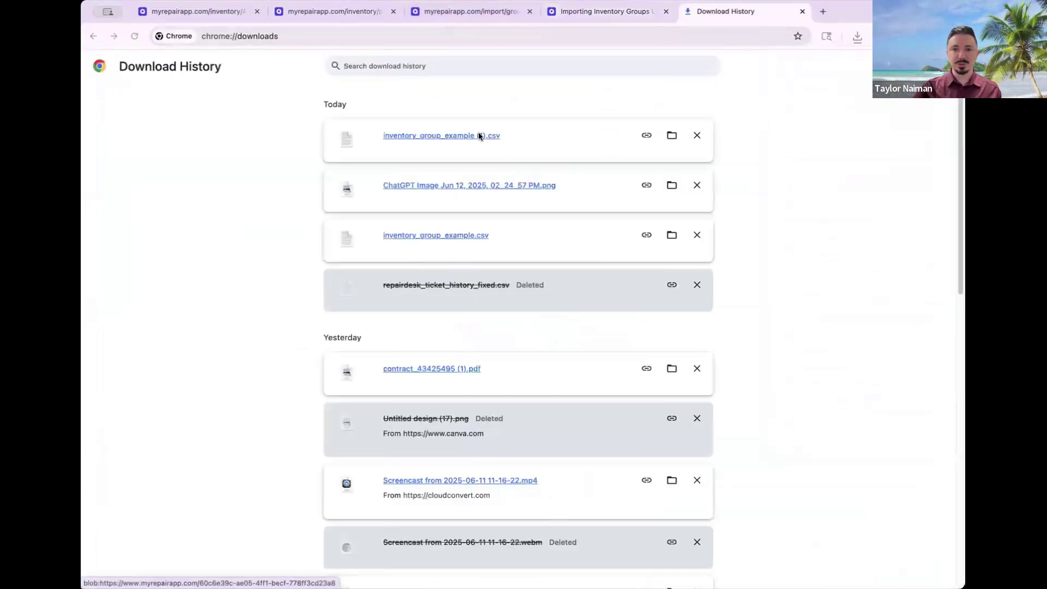
- Return to the support article and look over its steps from Open in Spreadsheet Software to View Ungrouped Parts
click(613, 11)
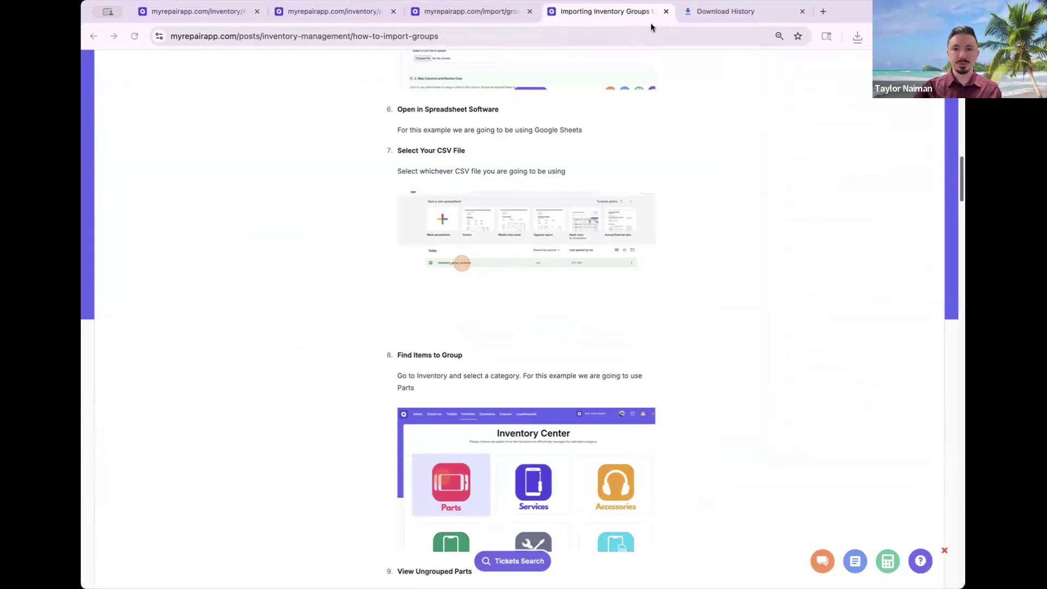
scroll(587, 234, up, 3)
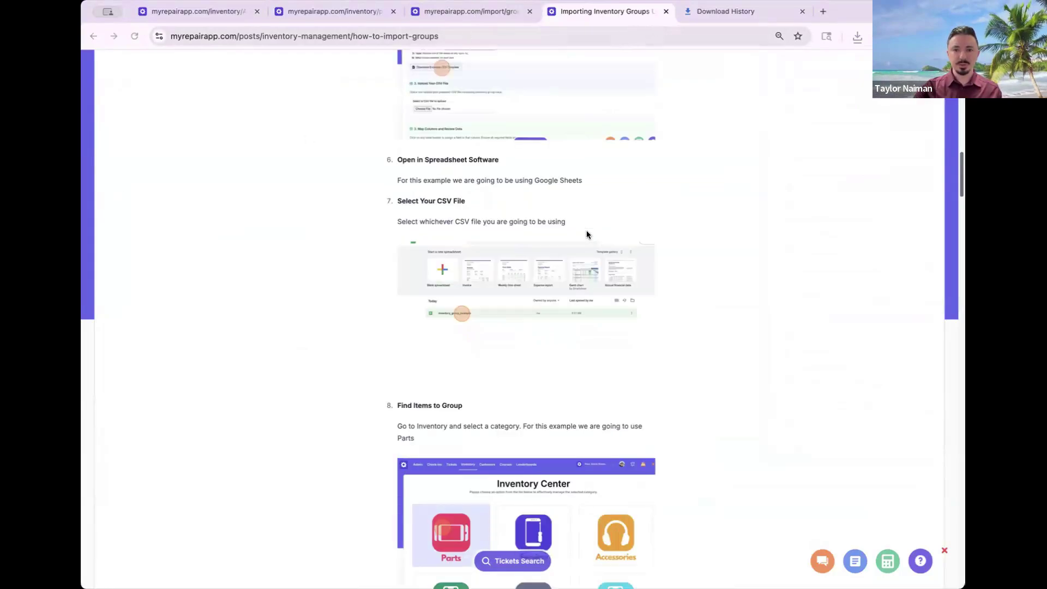
scroll(547, 276, down, 4)
scroll(590, 315, down, 2)
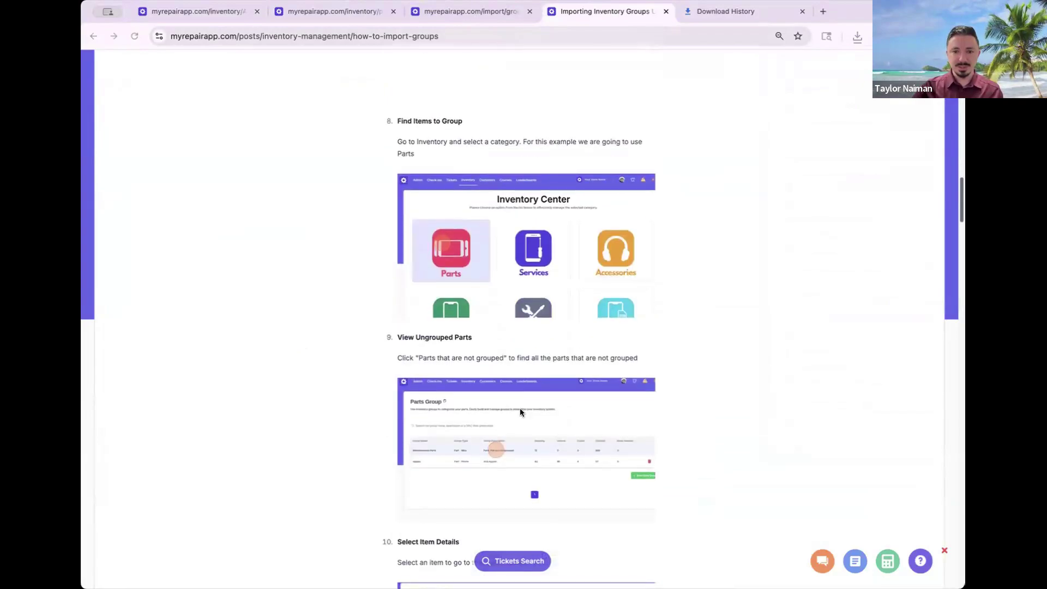
scroll(620, 273, up, 3)
scroll(630, 274, up, 1)
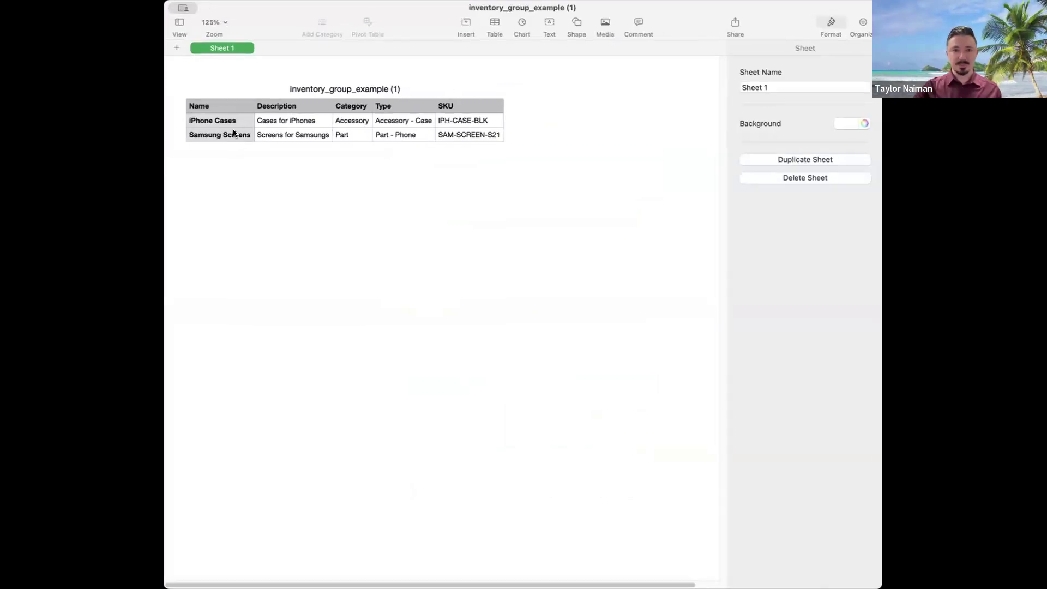
- In the inventory_group_example (1) spreadsheet, go through the Name, Description, Category, Type and SKU column headers
click(211, 112)
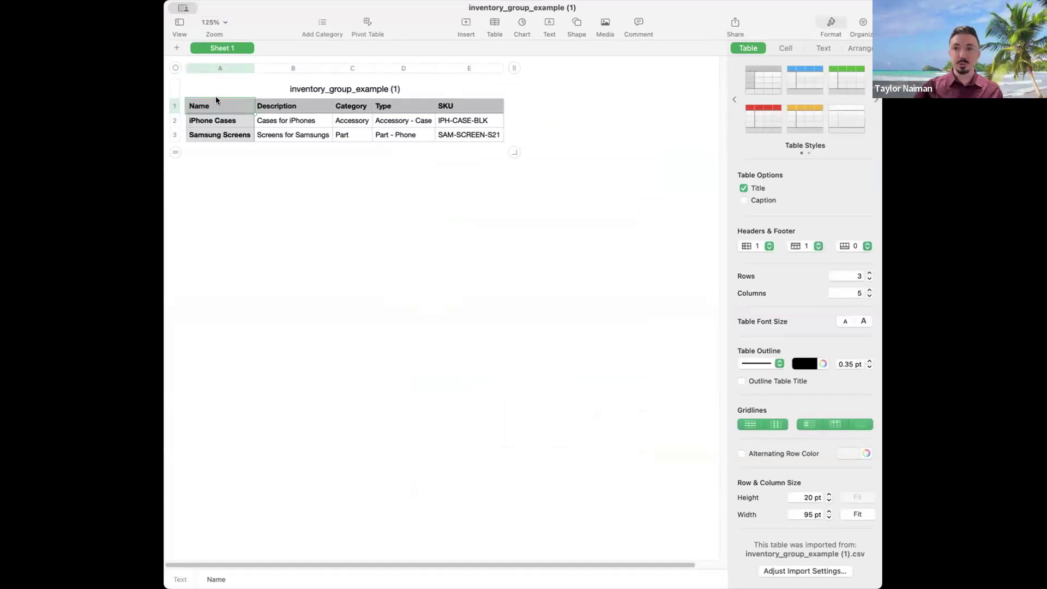
click(283, 106)
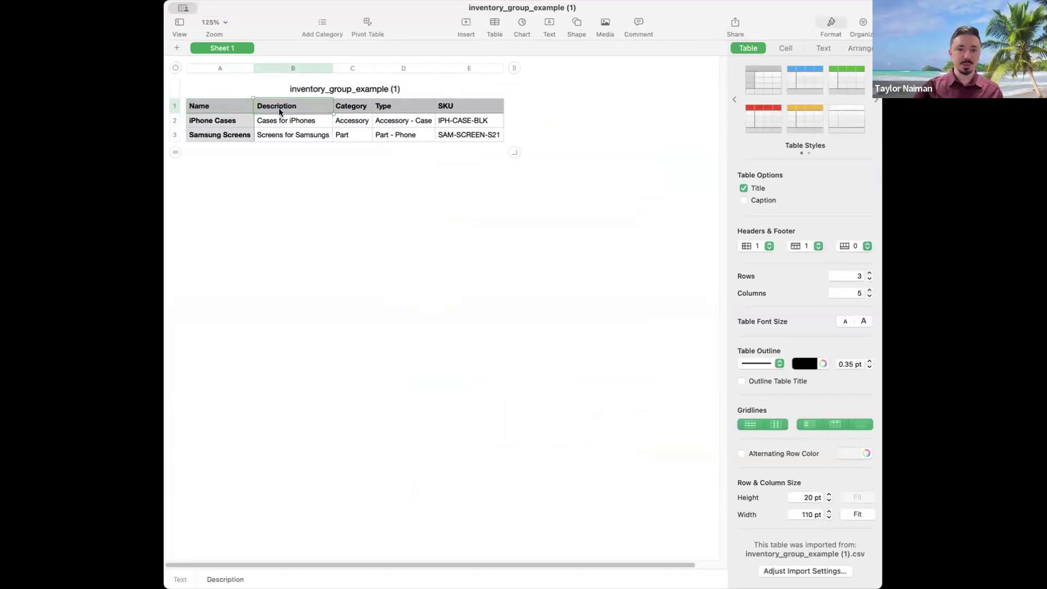
click(353, 108)
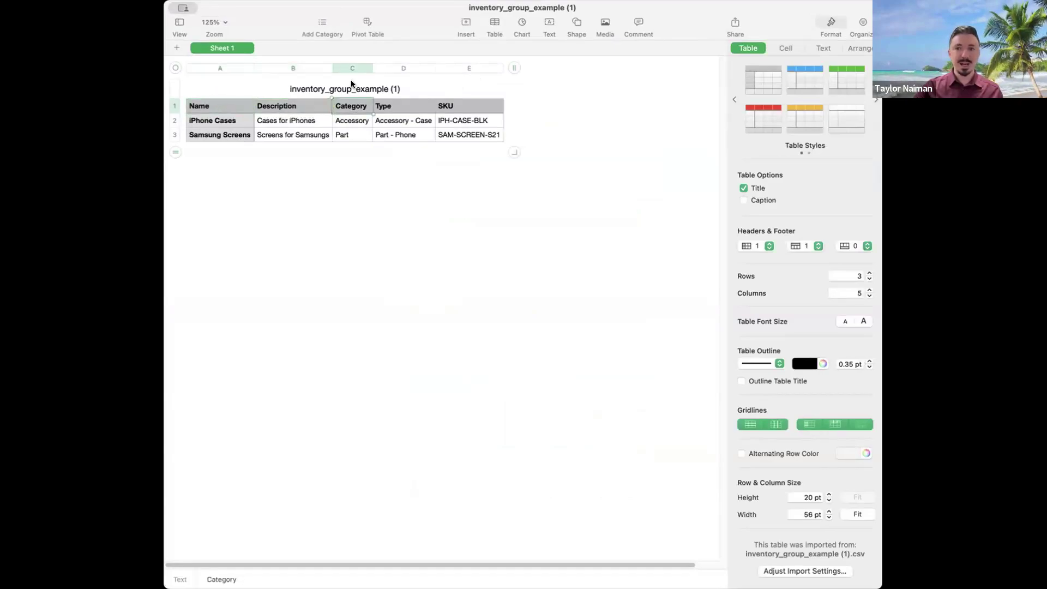
click(390, 106)
click(475, 107)
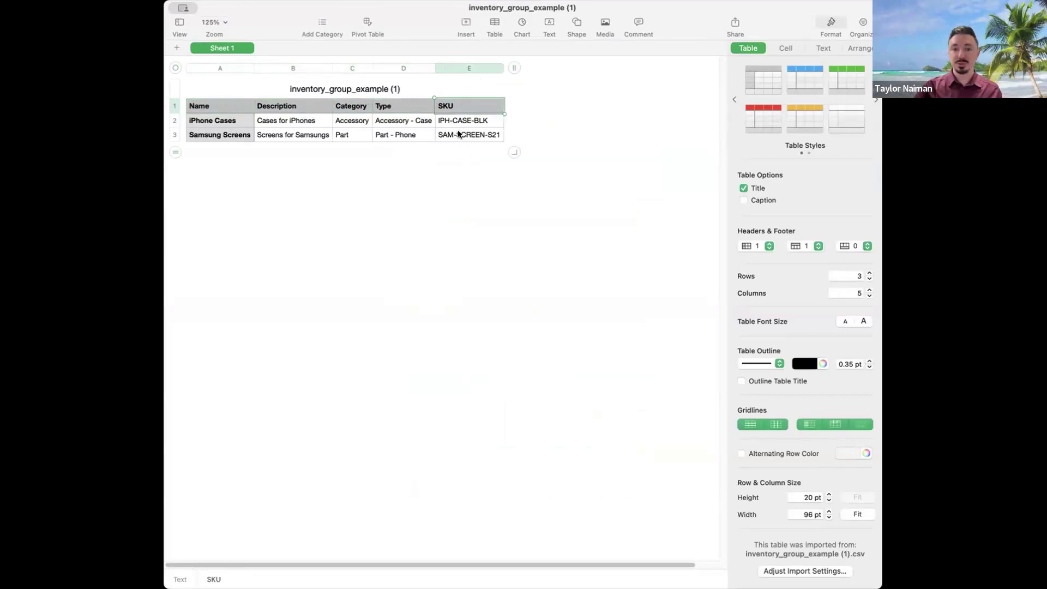
- Examine the iPhone Cases example row cell by cell, from its name through description, category and type to the SKU
click(222, 107)
click(214, 120)
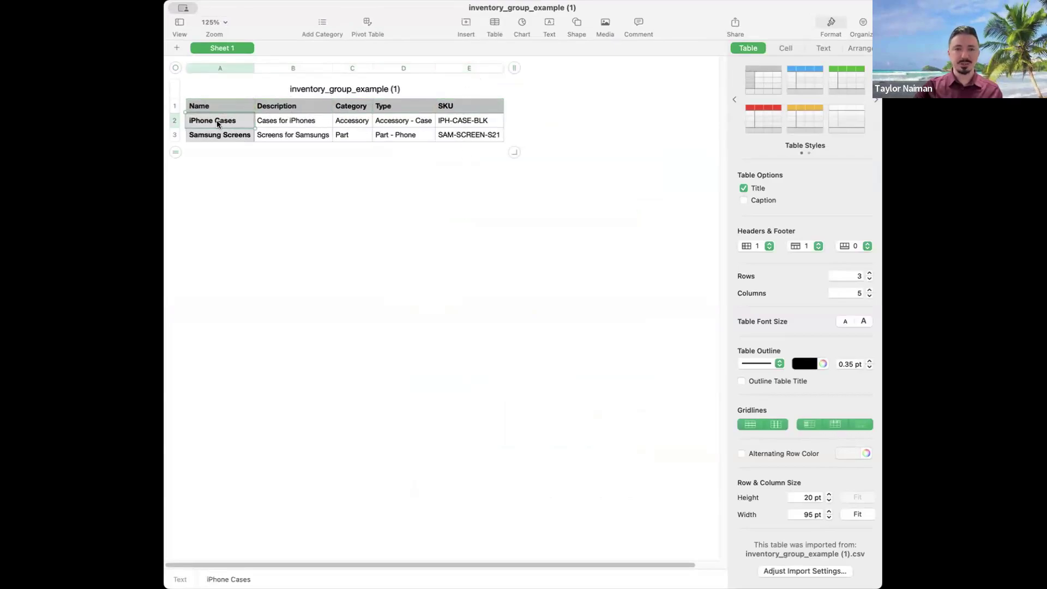
click(279, 120)
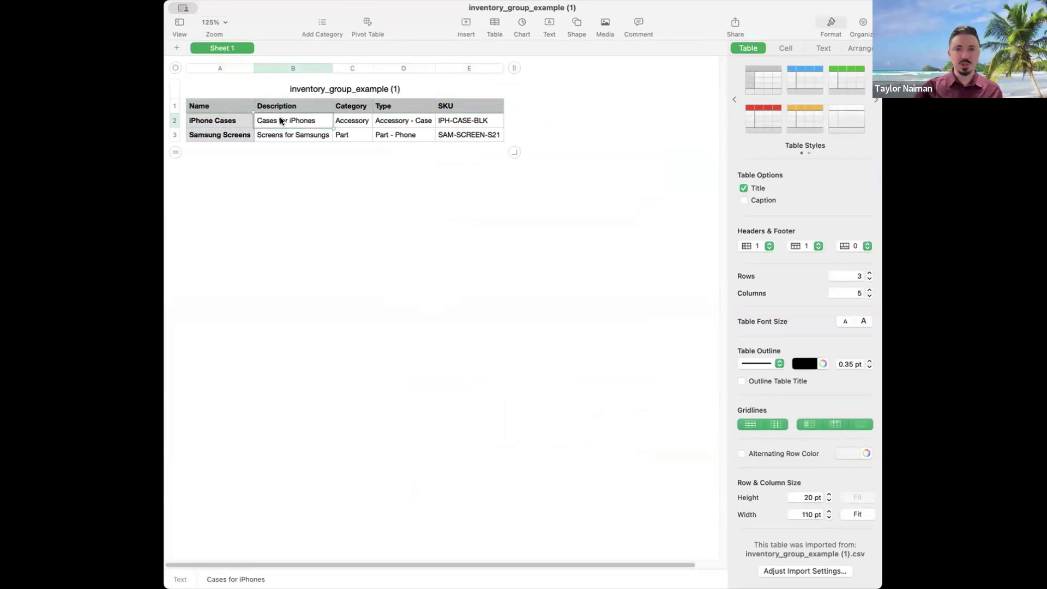
click(349, 122)
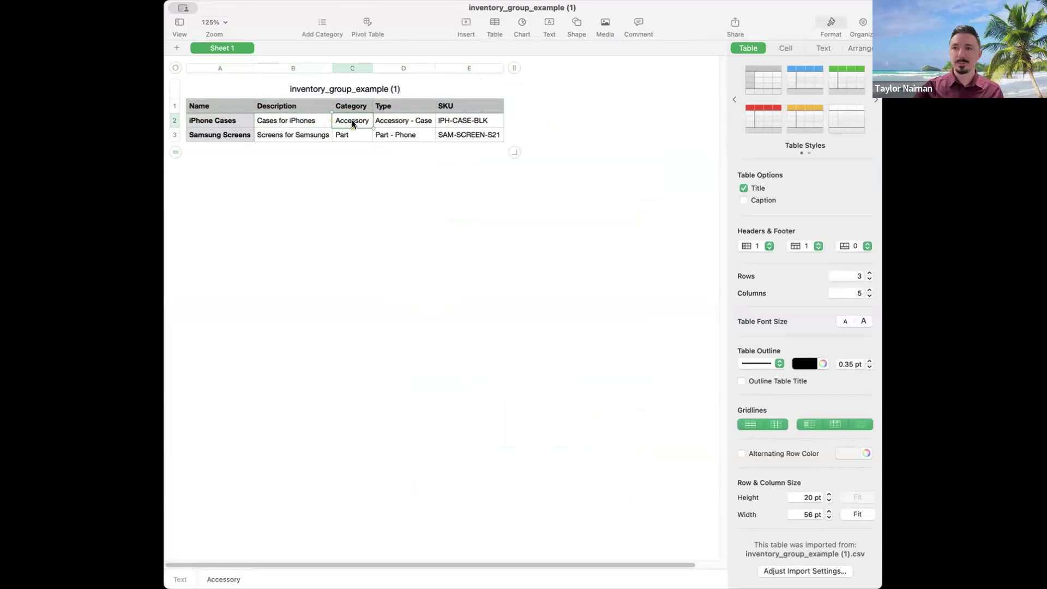
click(389, 124)
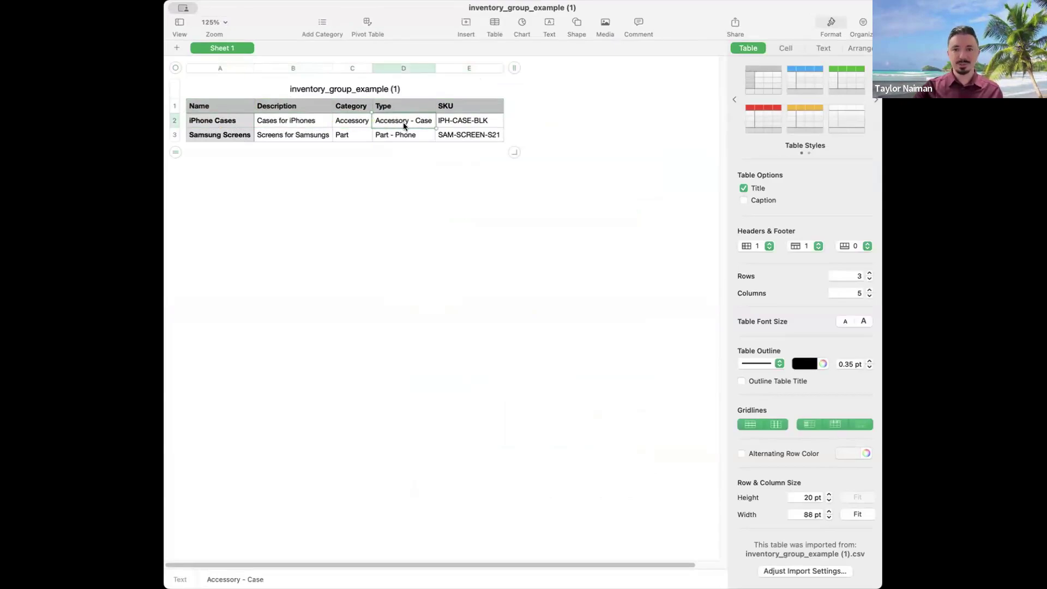
click(479, 119)
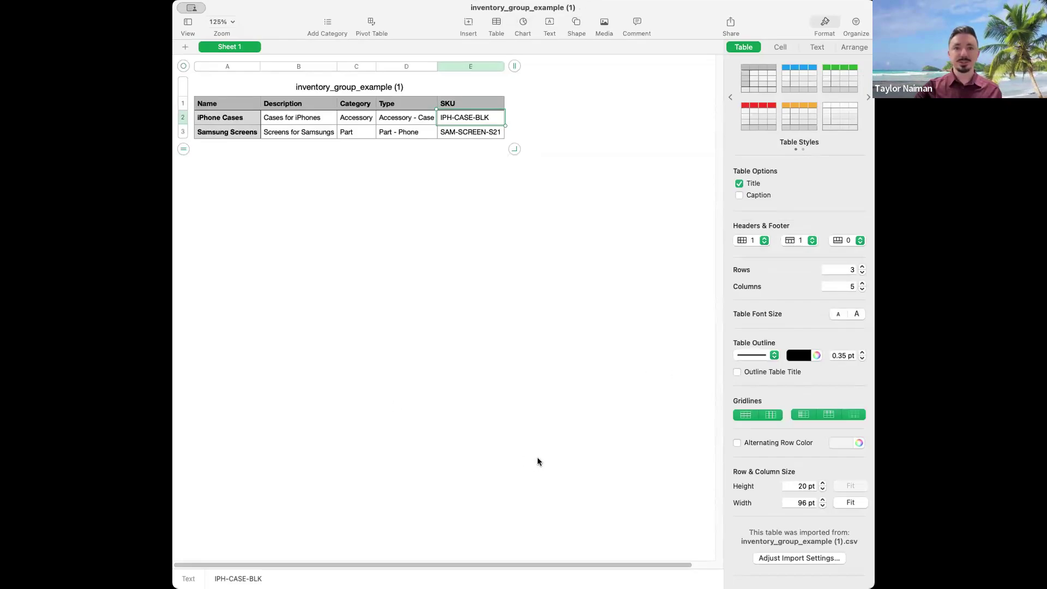
- Switch back to the support article in the browser and read the Find Items to Group and View Ungrouped Parts steps
key(super+Tab)
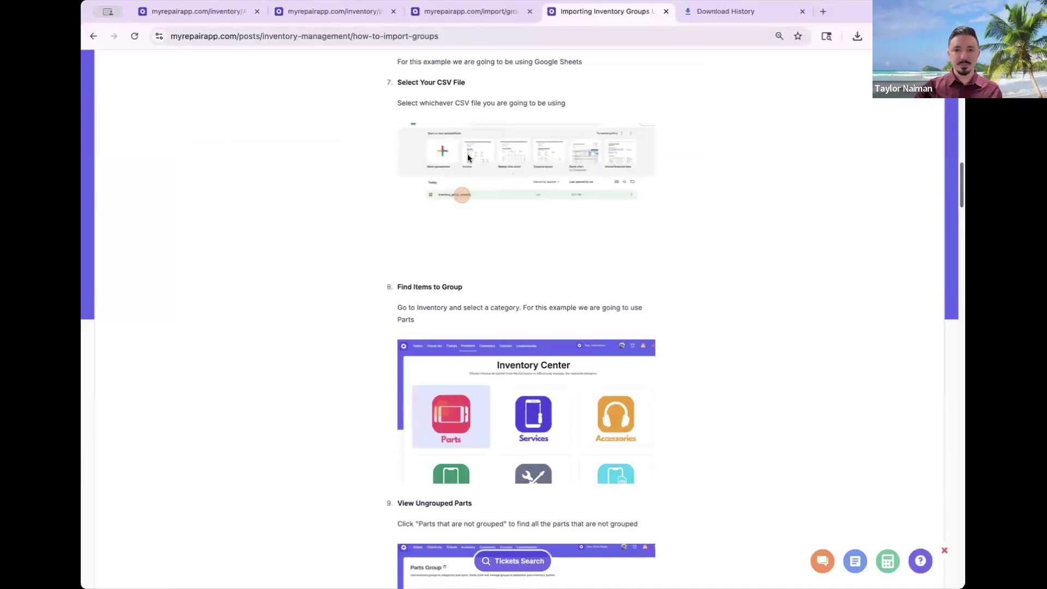
scroll(468, 158, down, 3)
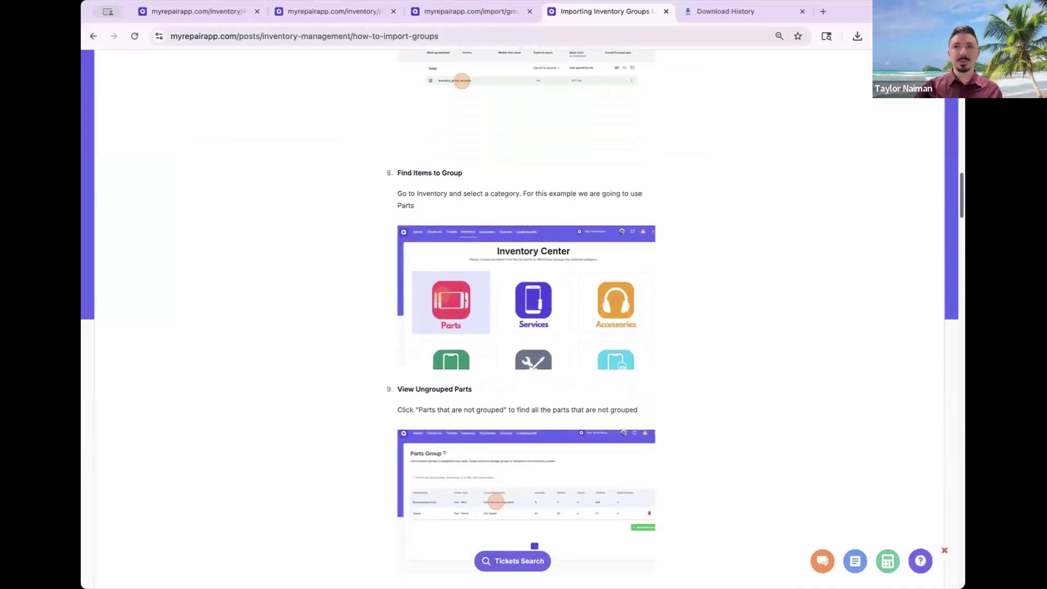
key(super+Tab)
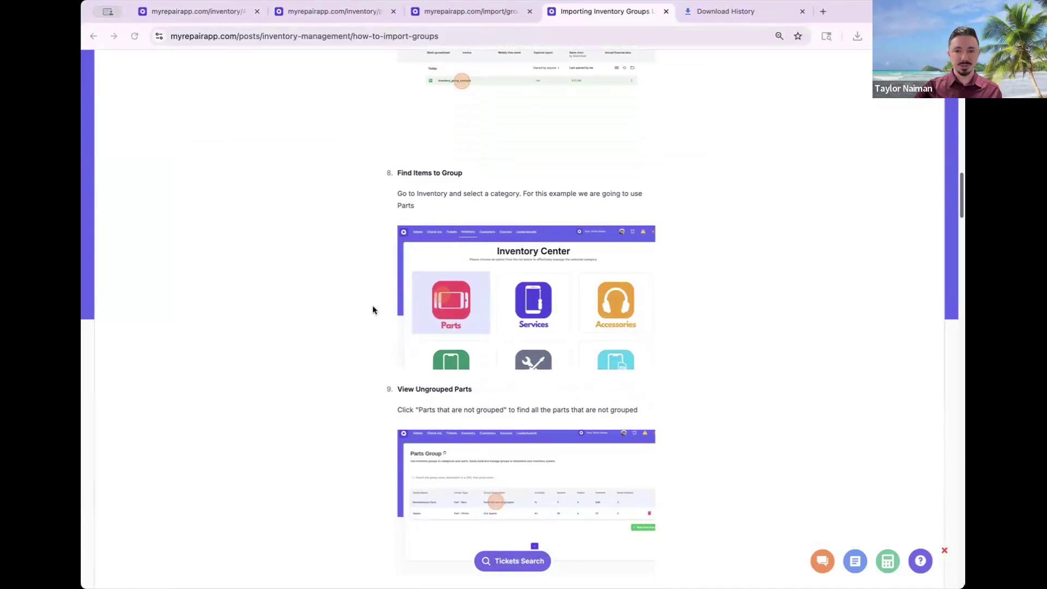
scroll(372, 306, down, 3)
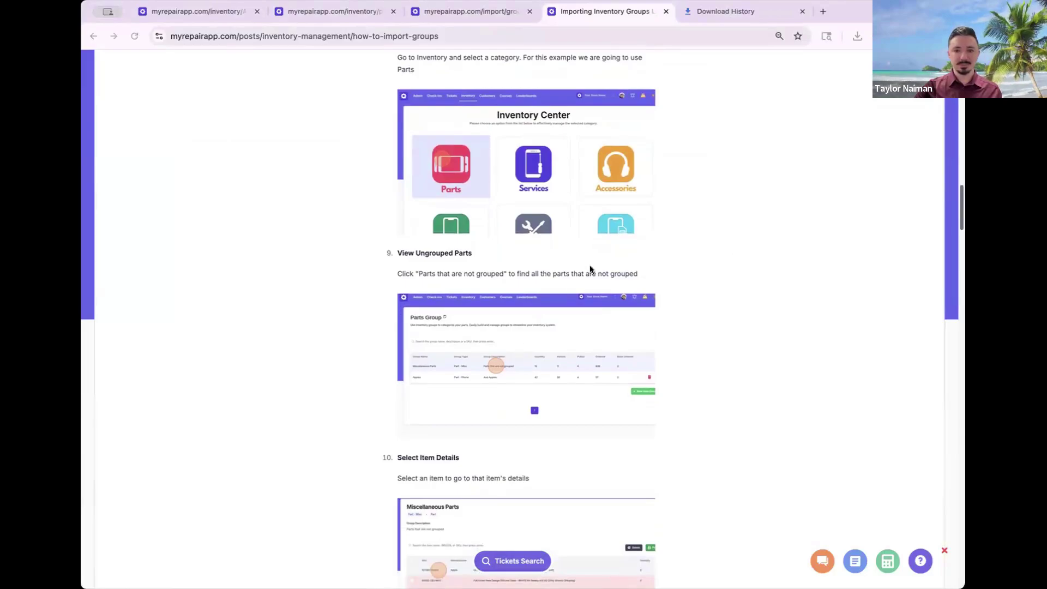
scroll(602, 243, down, 1)
scroll(602, 242, down, 2)
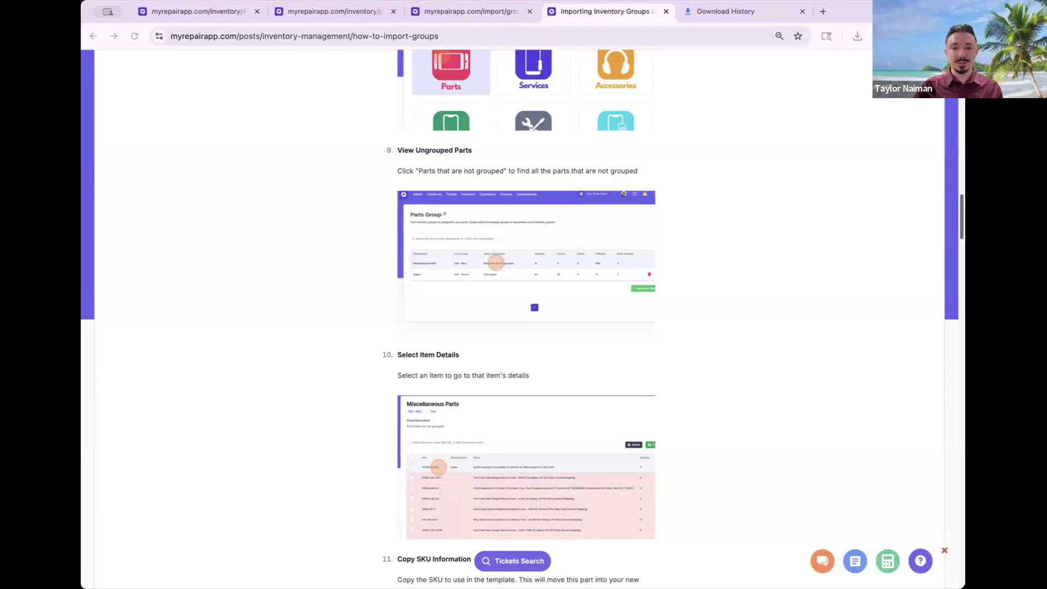
click(316, 341)
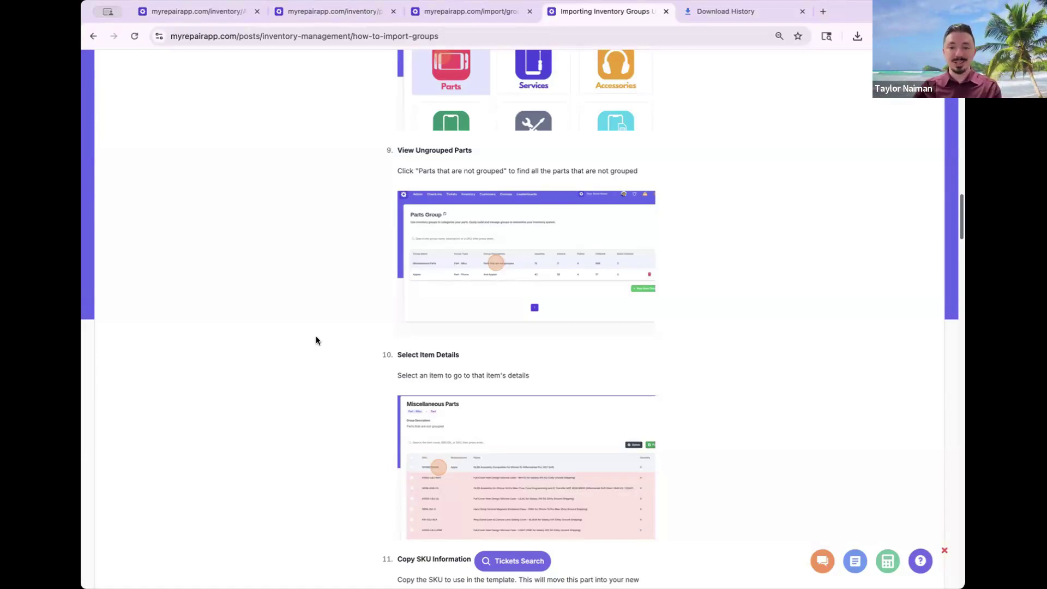
- Read the article's steps on viewing ungrouped parts, selecting item details, copying the SKU and adding SKUs to the template
scroll(335, 300, down, 3)
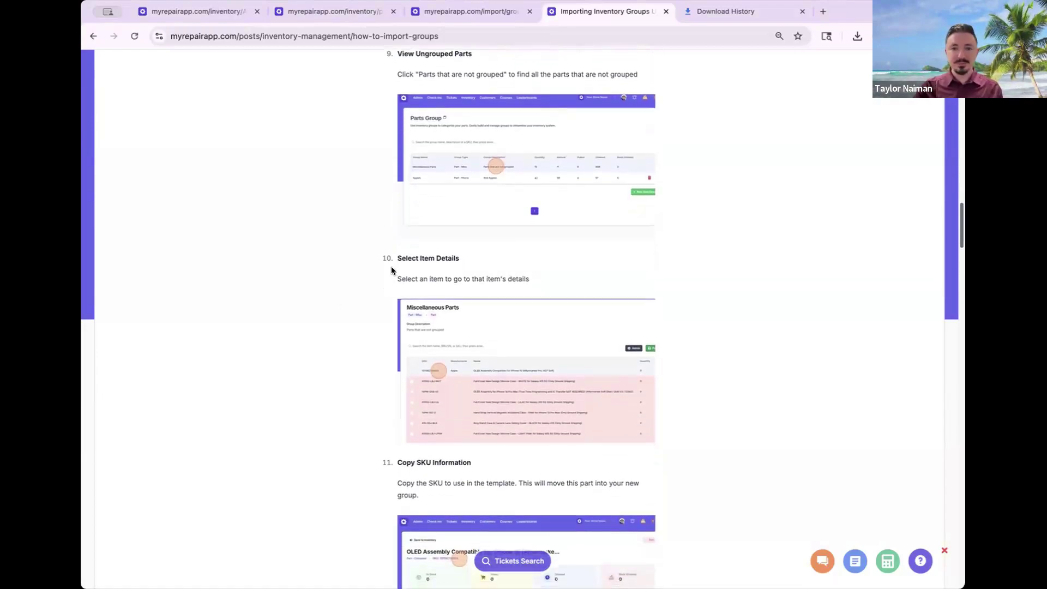
scroll(391, 270, up, 1)
drag(402, 90, 562, 91)
click(443, 175)
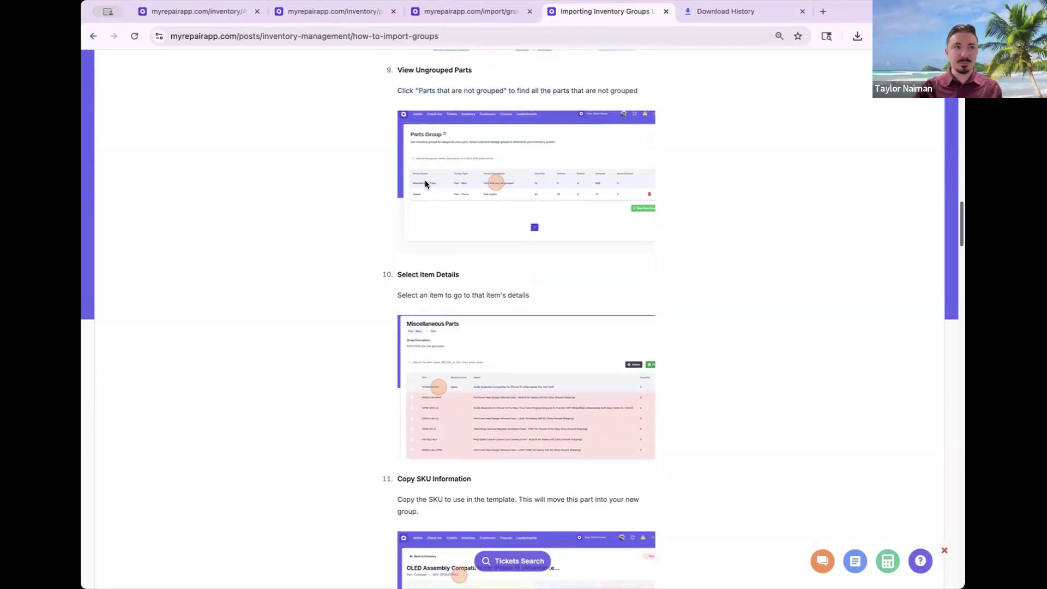
scroll(482, 253, down, 3)
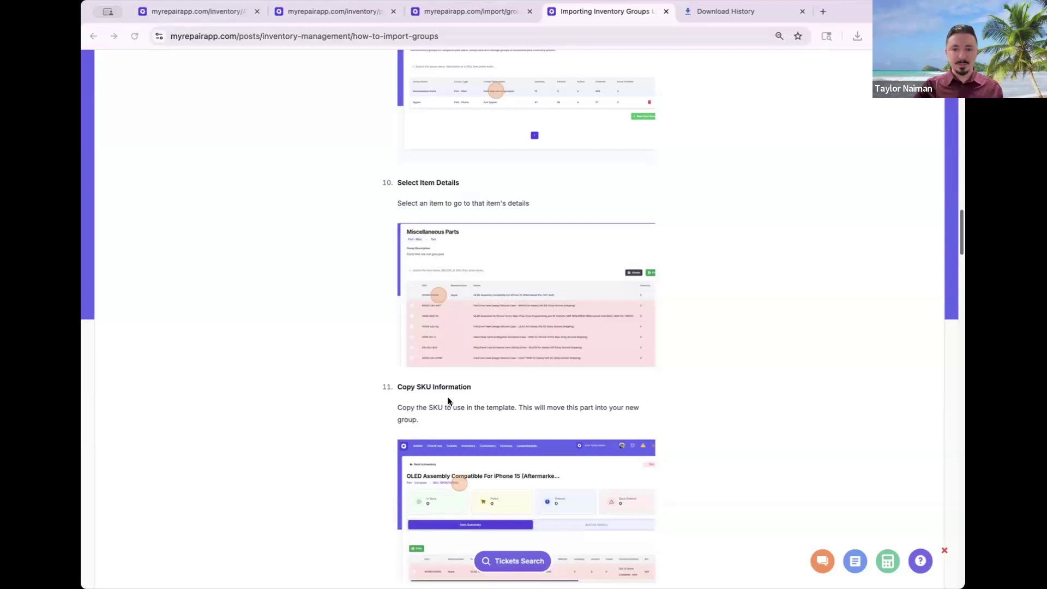
scroll(503, 365, down, 3)
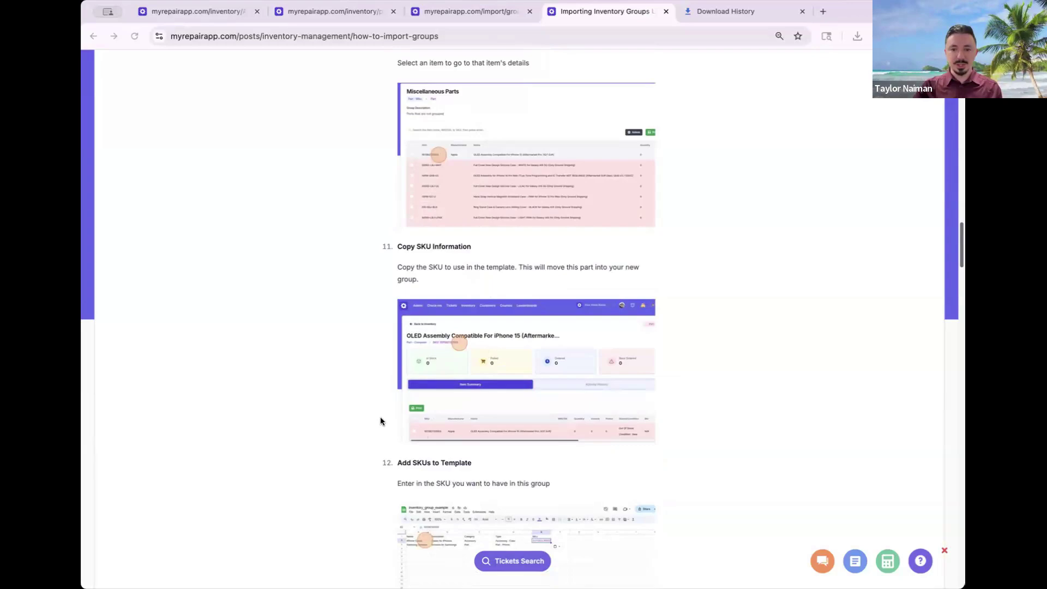
scroll(469, 407, down, 4)
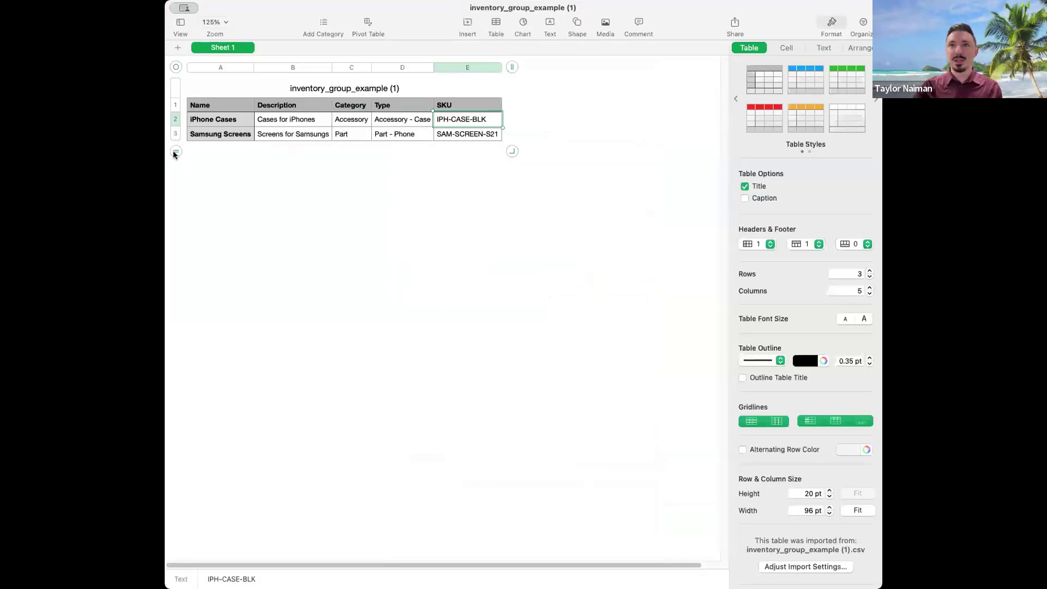
- Add a fourth row to the template table in the spreadsheet and enter 7P-EPRO as its SKU
click(175, 151)
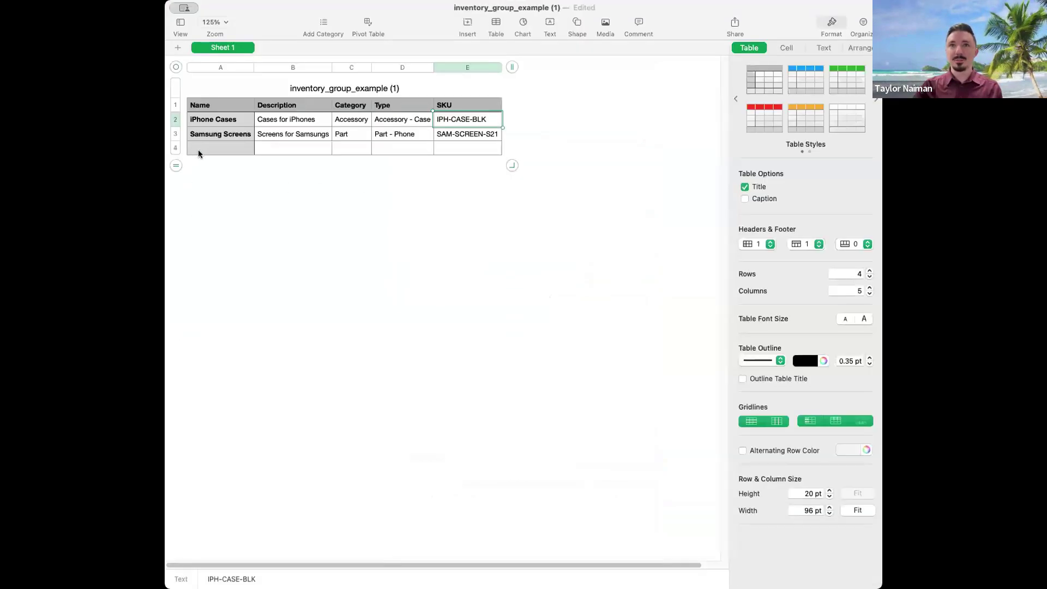
click(463, 152)
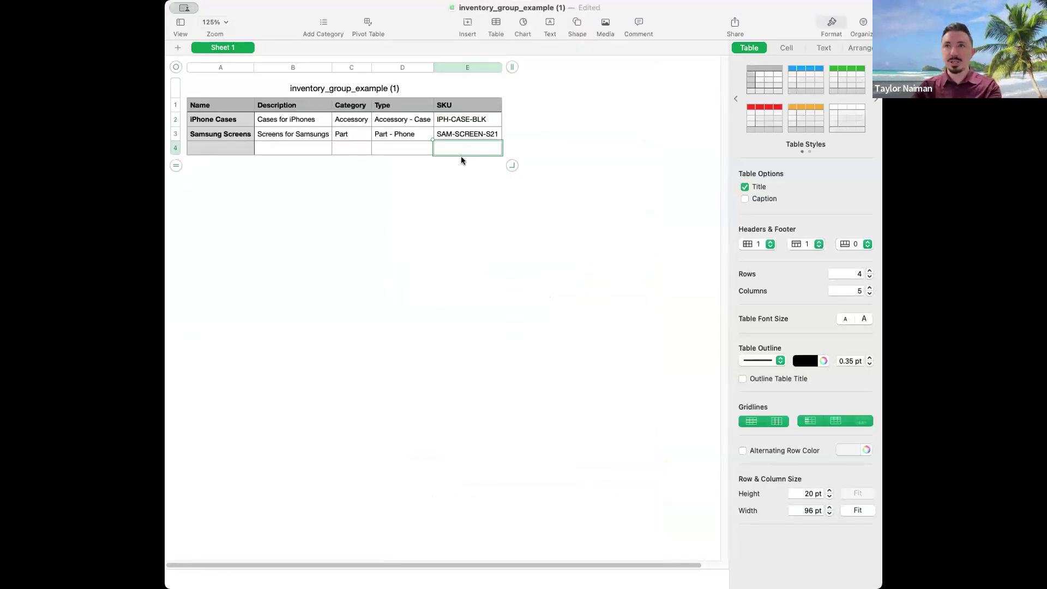
text(7P-EPRO)
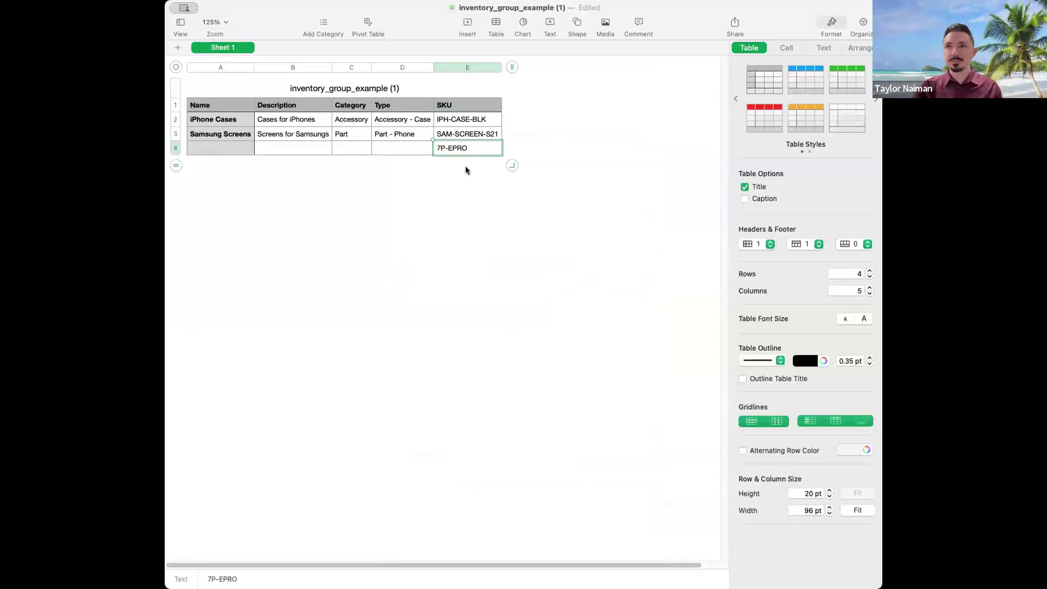
- Inspect the new row's Name, SKU and Type cells and the Samsung Screens row's Type cell
click(233, 149)
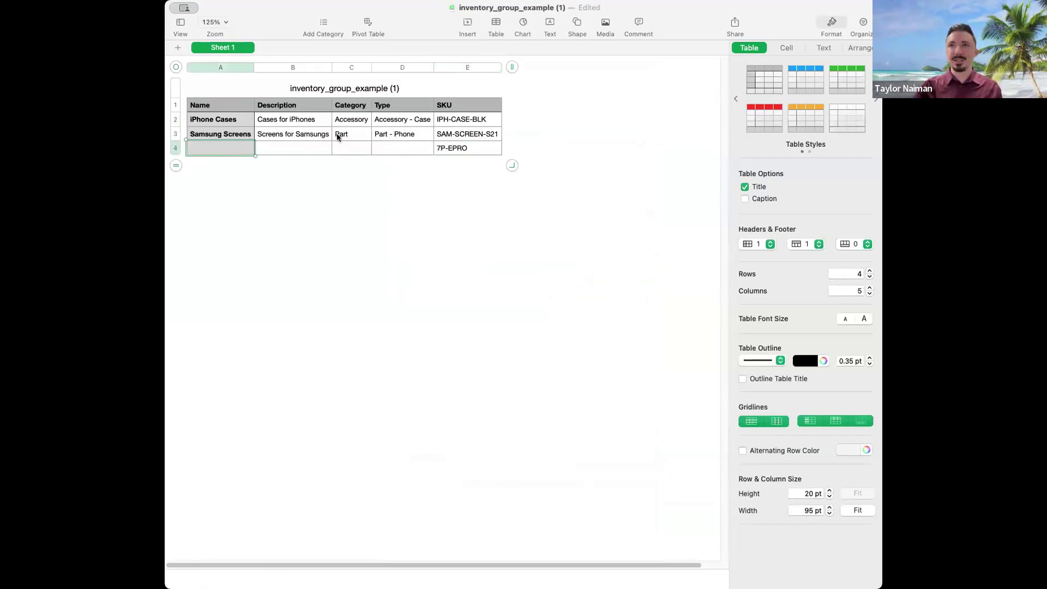
click(465, 147)
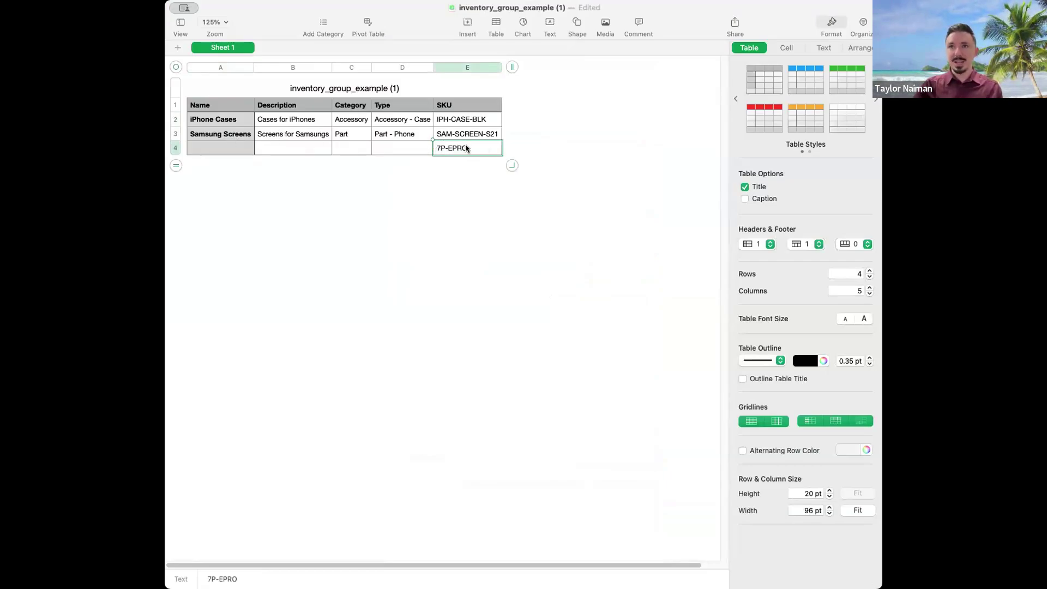
click(394, 148)
click(407, 136)
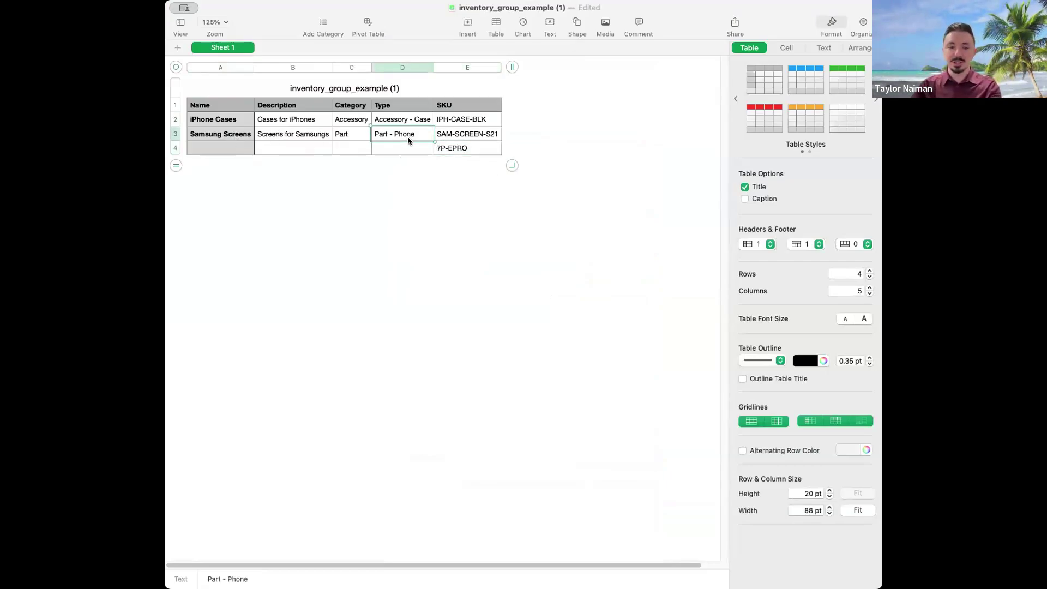
- Fill the fourth row's Type, Category, Description and Name cells with the values from the Samsung Screens row above
drag(402, 142, 293, 149)
click(351, 136)
click(293, 135)
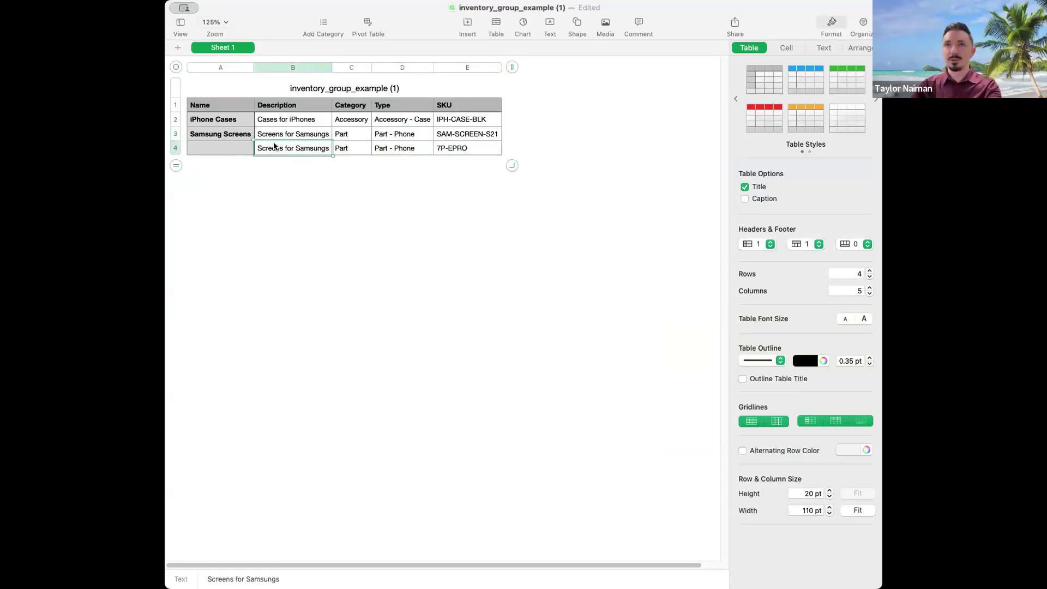
click(217, 136)
drag(221, 140, 178, 225)
- Extend the template table to ten rows
click(178, 223)
click(177, 232)
click(191, 216)
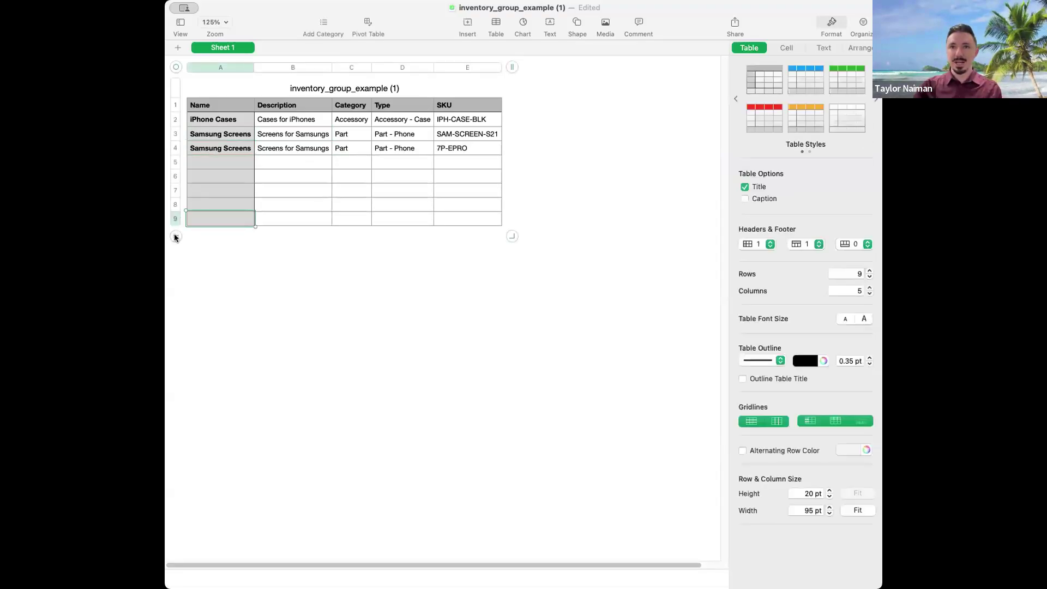
click(176, 235)
click(230, 151)
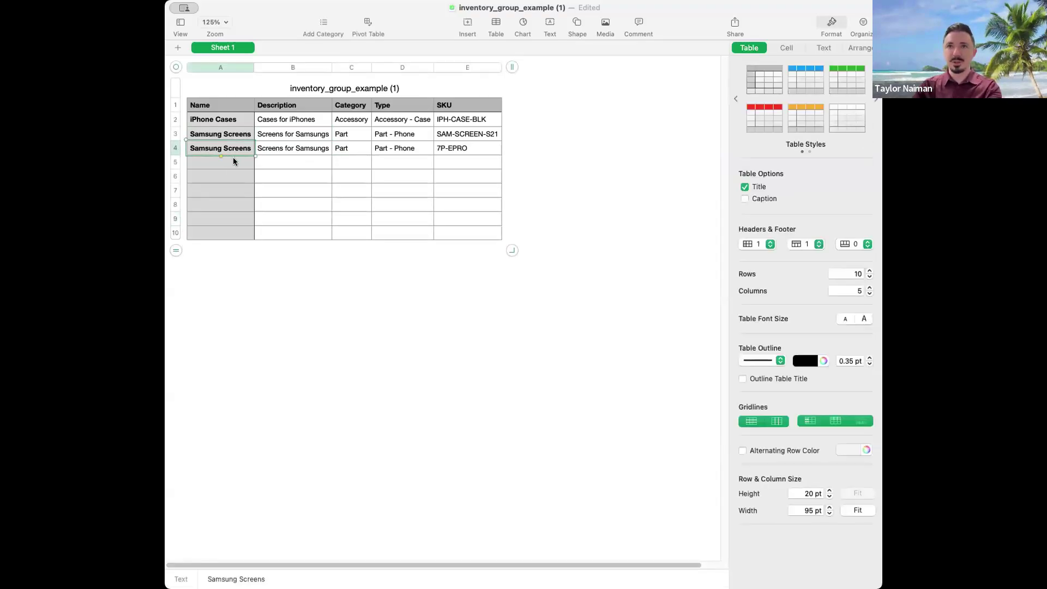
drag(234, 162, 232, 234)
text(Samsung Screens)
click(296, 148)
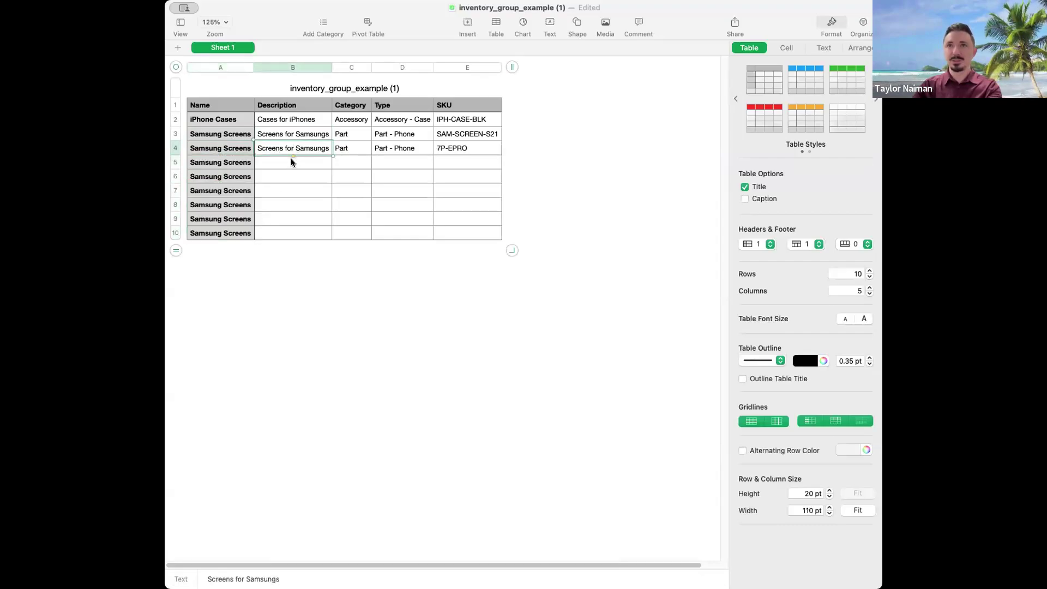
drag(295, 162, 322, 232)
text(Screens for Samsungs Screens for Samsungs Screens for Samsungs Screens for Samsungs Screens for Samsungs Screens for Samsungs)
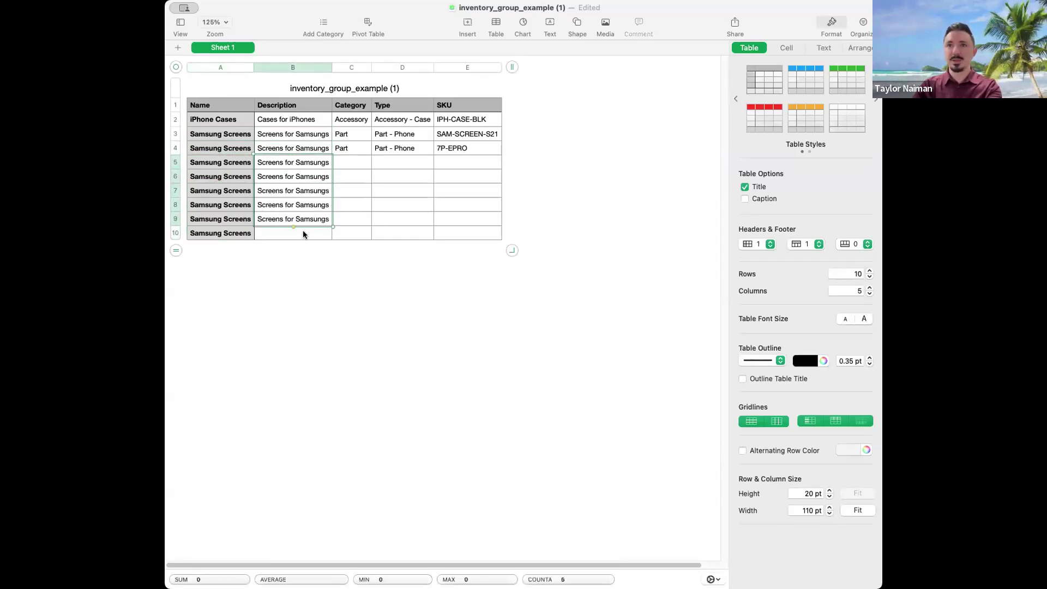
click(348, 224)
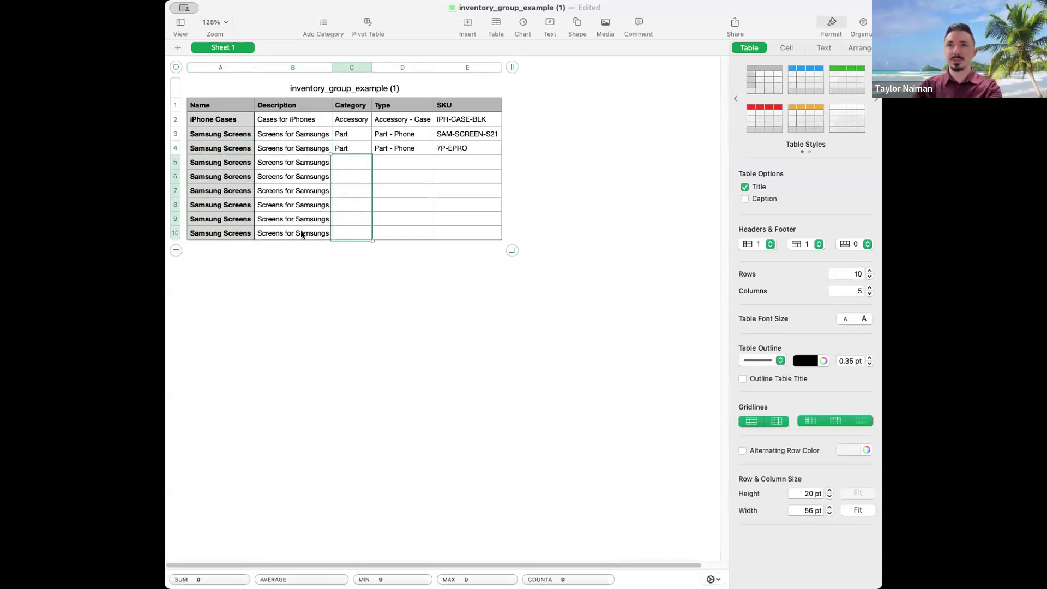
key(Escape)
key(super+z)
key(super+z)
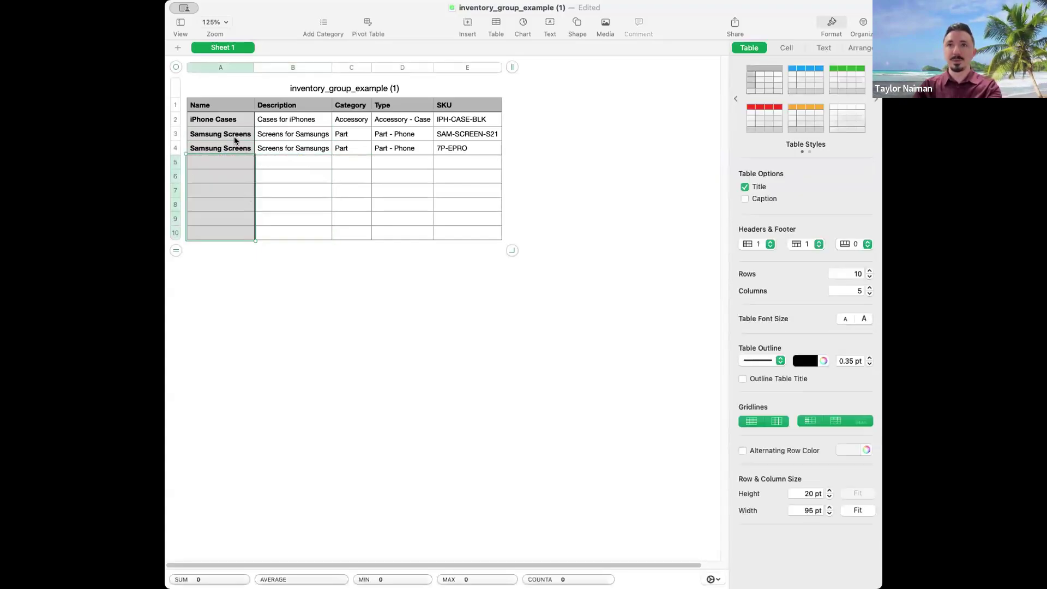
- Fill rows 5 to 10 with Samsung Screens, Screens for Samsungs, Part and Part - Phone, and inspect their SKU cells
drag(351, 148, 378, 228)
click(407, 288)
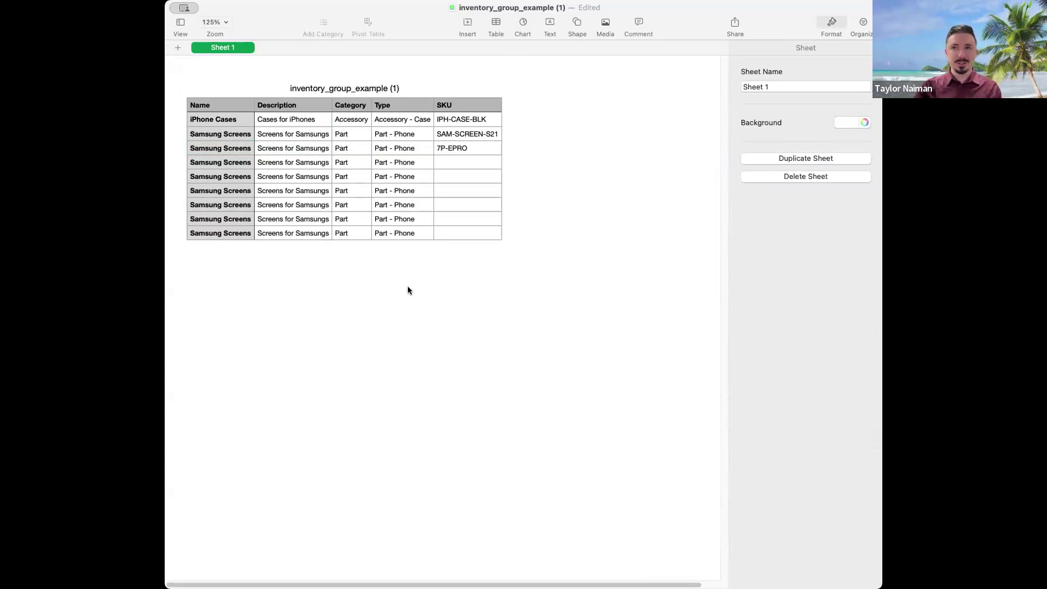
click(460, 164)
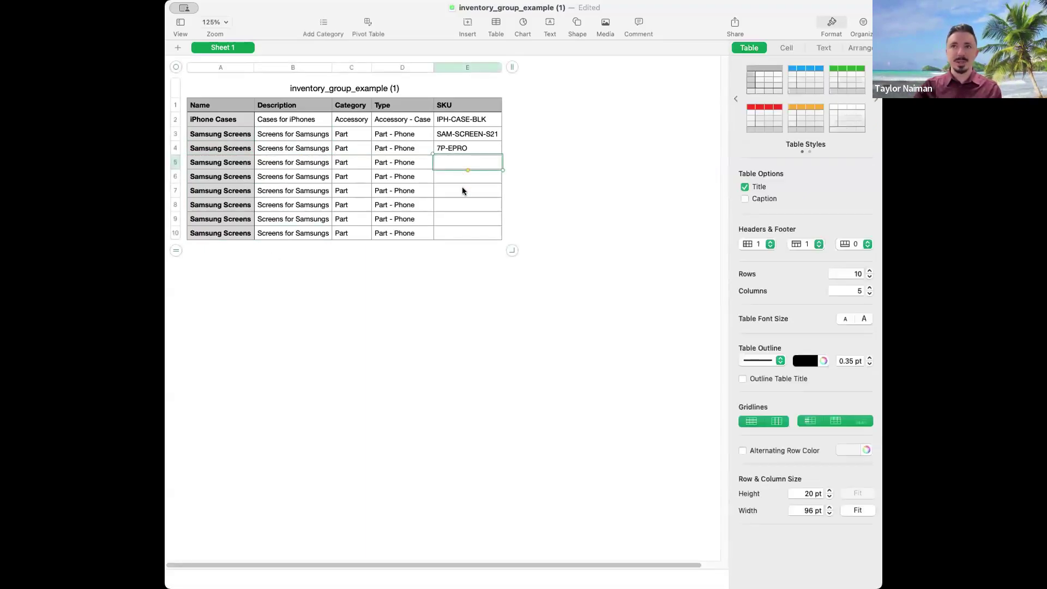
click(462, 177)
click(463, 205)
click(463, 218)
key(Escape)
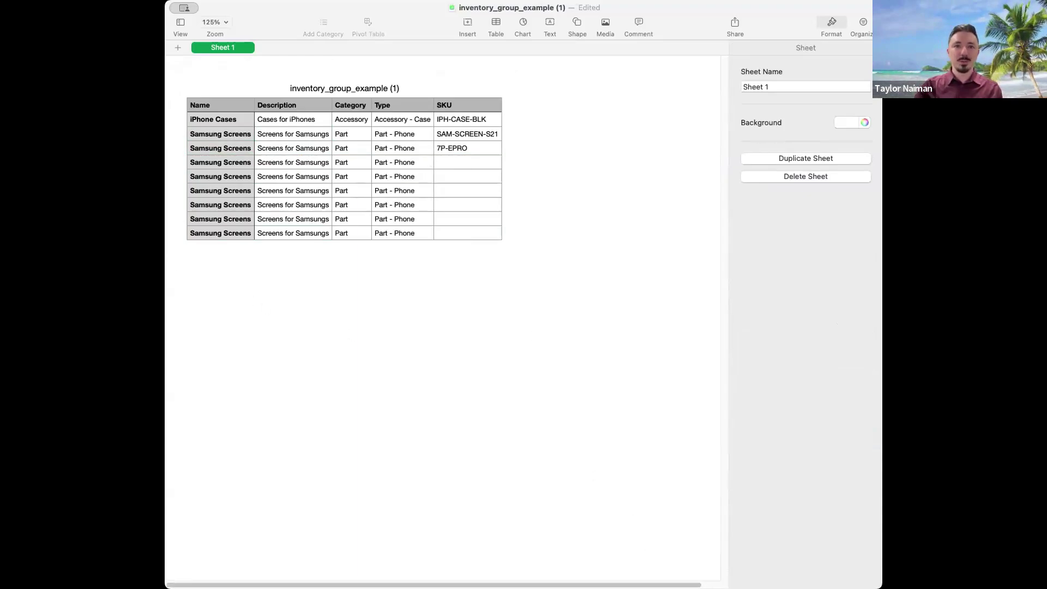
- Switch back to the support article in the browser and read the Add Multiple Items step
key(super+Tab)
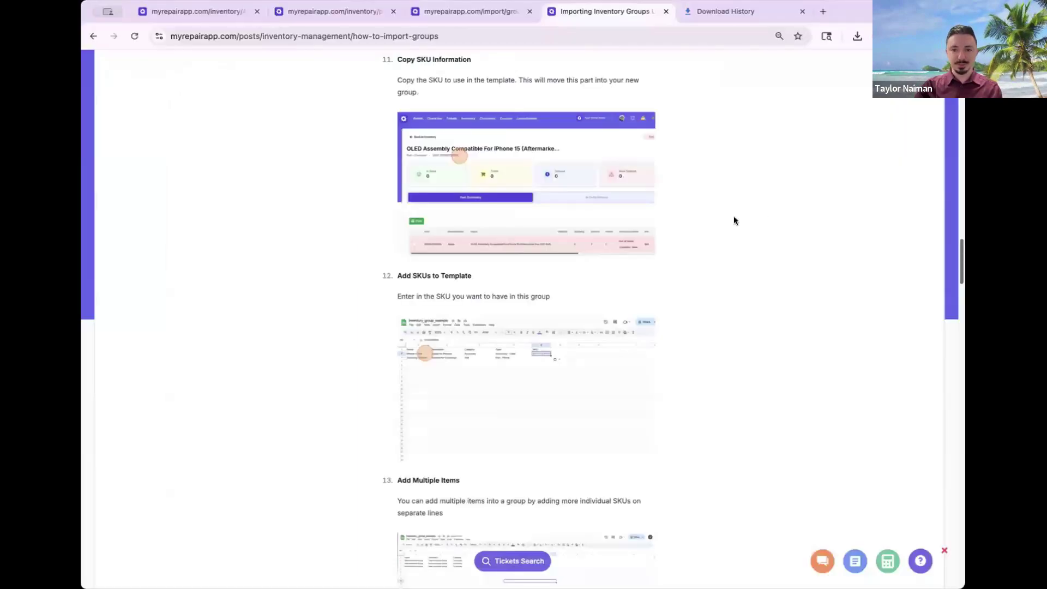
scroll(499, 214, down, 5)
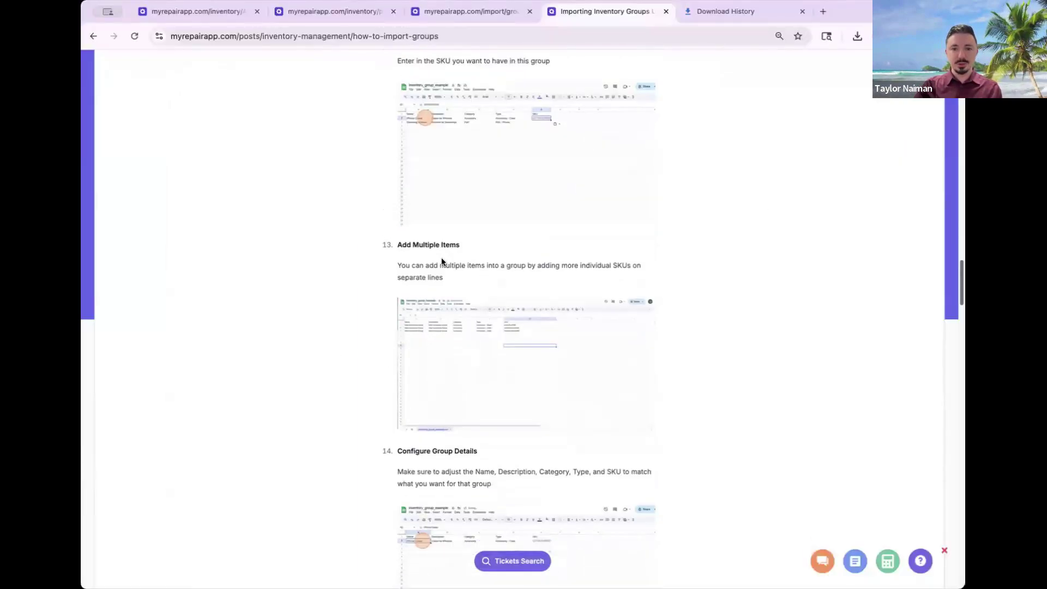
drag(424, 265, 499, 265)
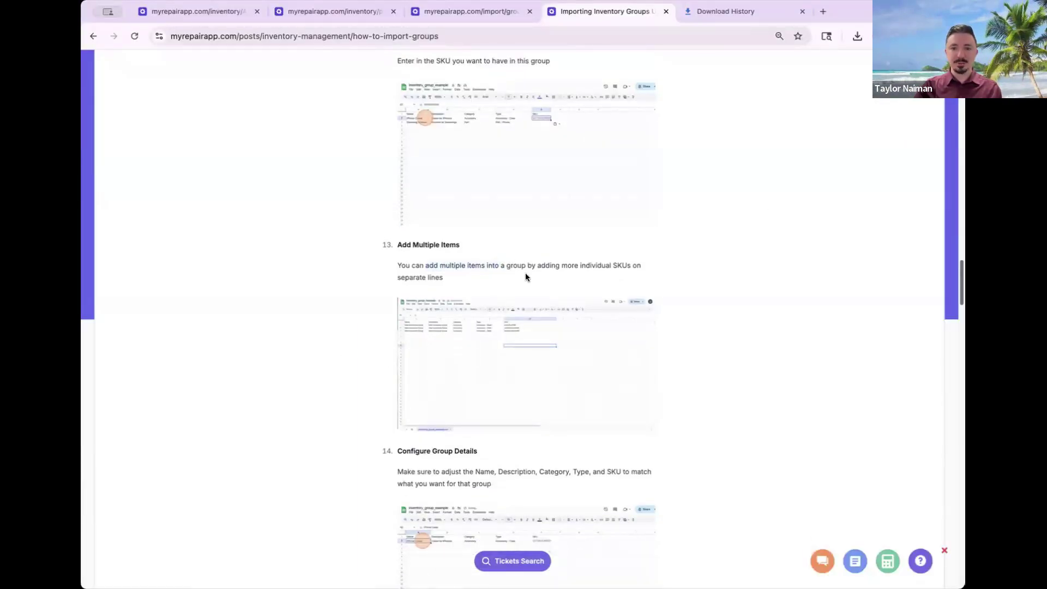
scroll(532, 256, down, 1)
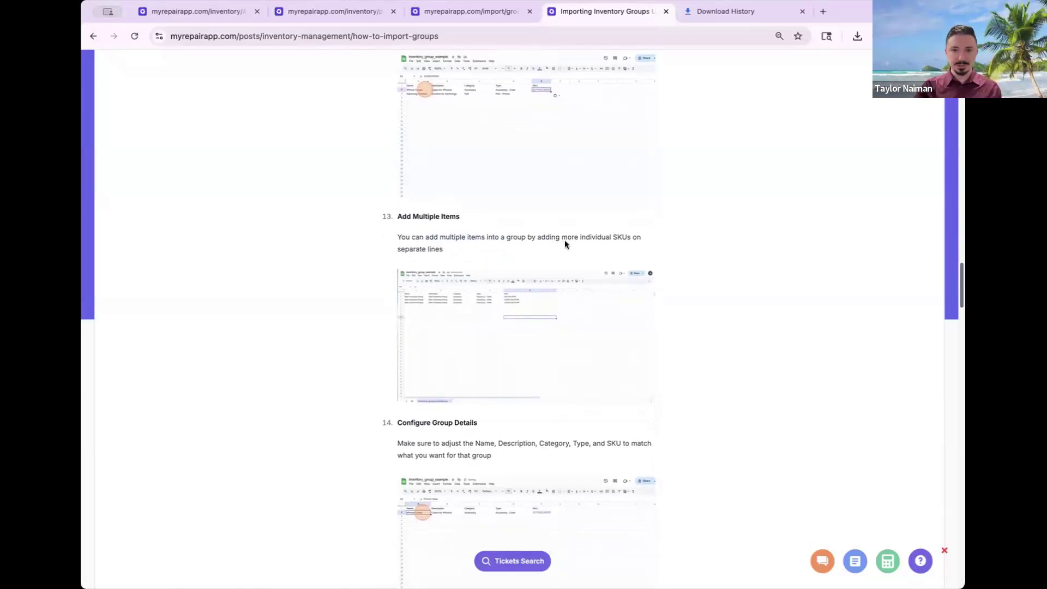
scroll(565, 241, down, 1)
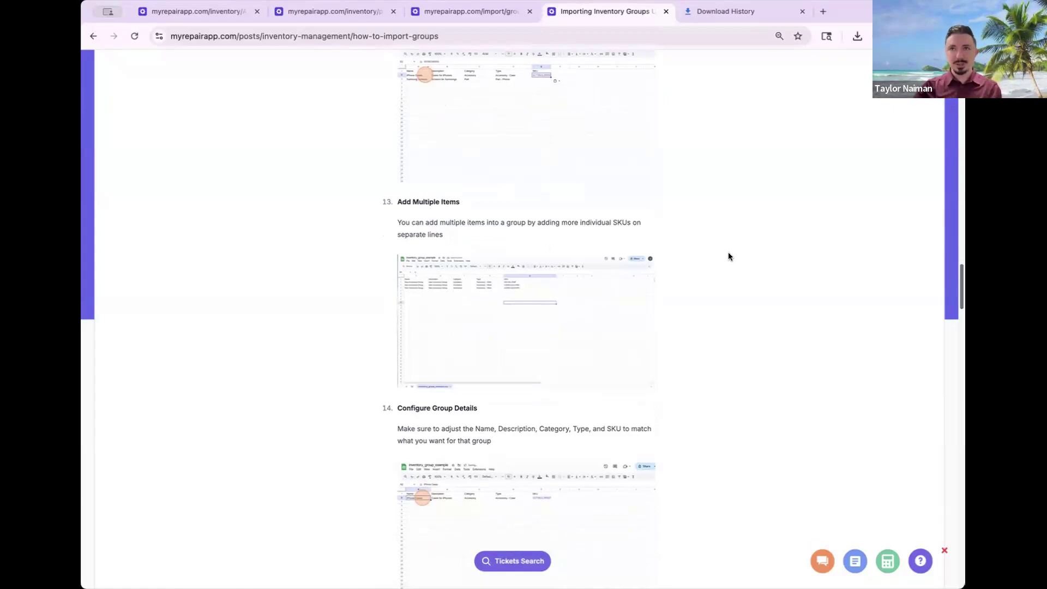
- Open the Apples group from the Parts Group list, view its Export Data option in Inventory Management, and close the dialog
click(329, 12)
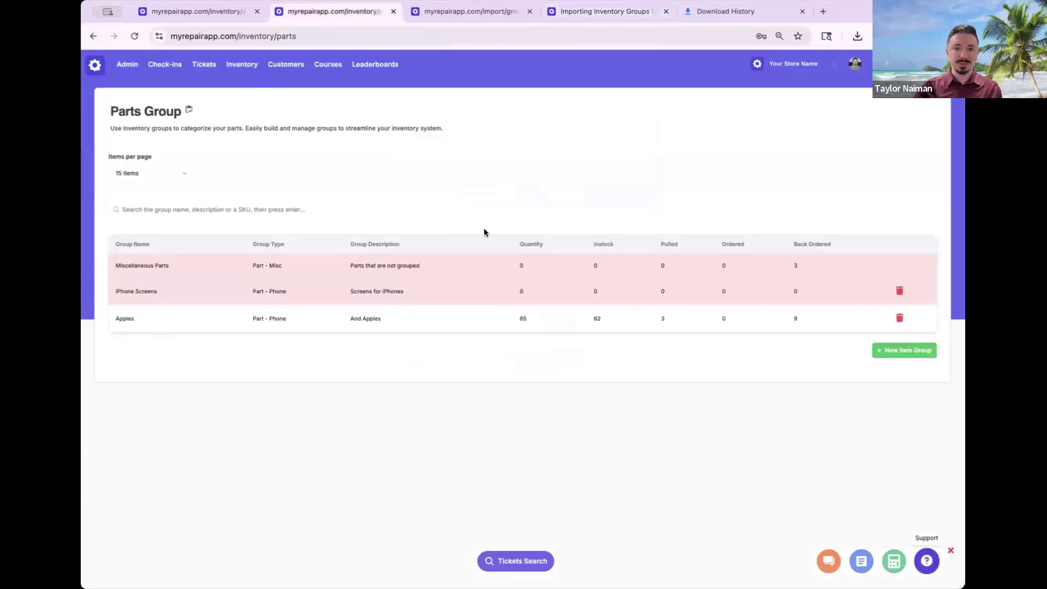
click(242, 64)
click(308, 211)
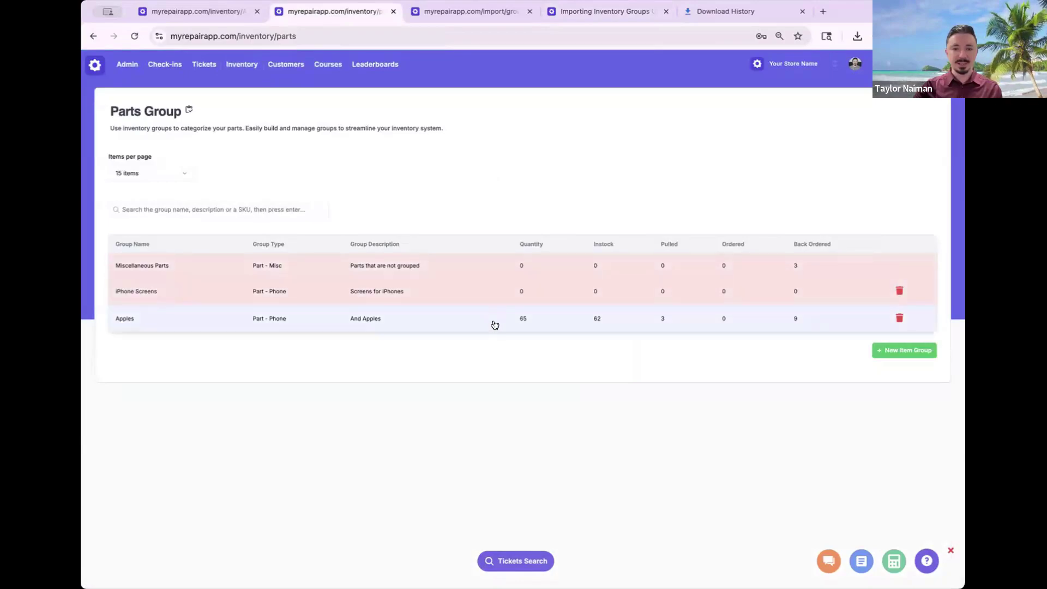
click(494, 319)
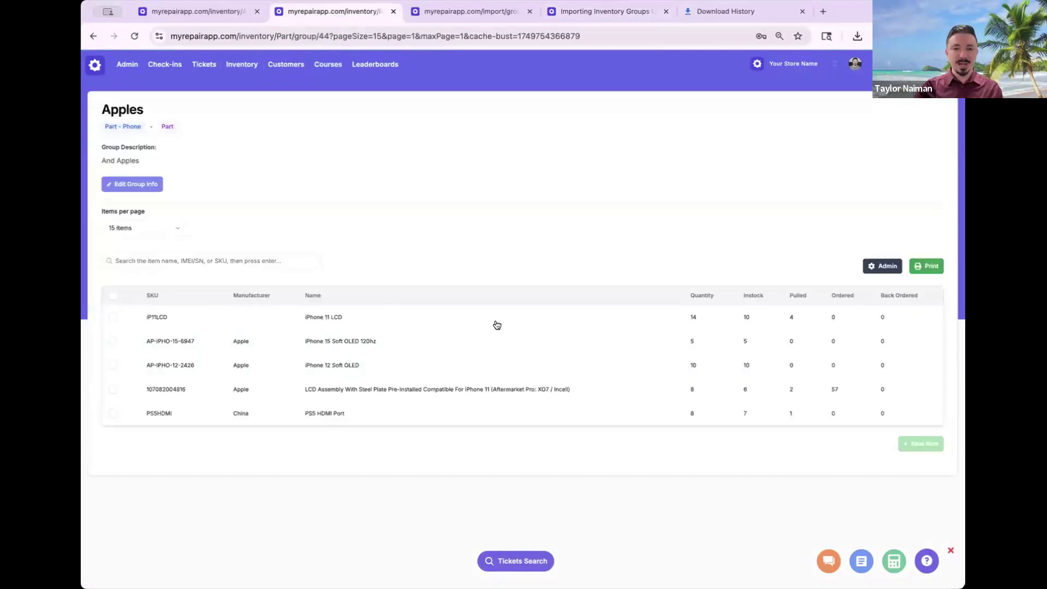
click(887, 268)
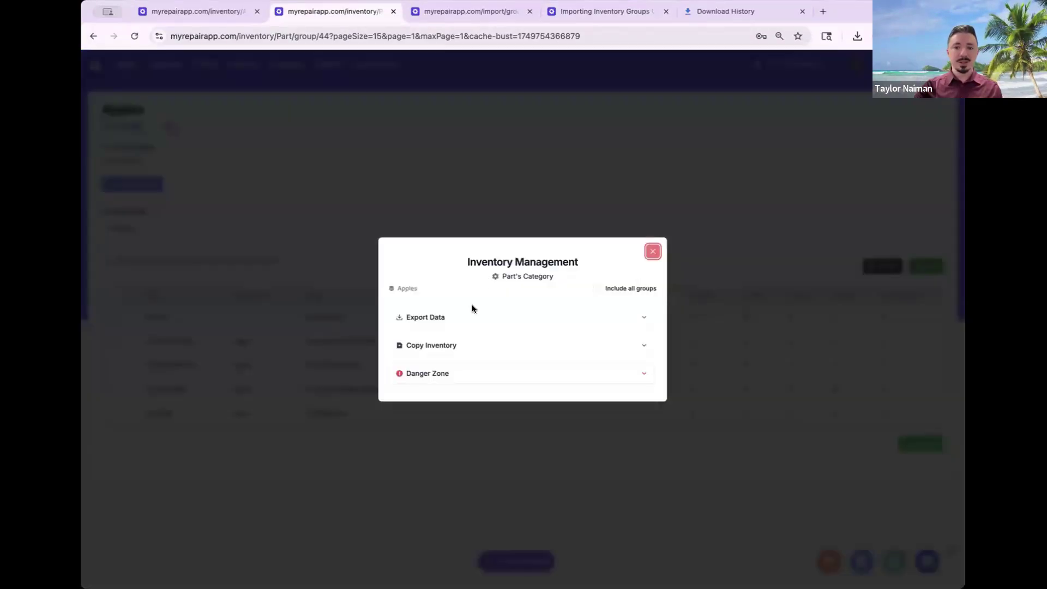
click(470, 315)
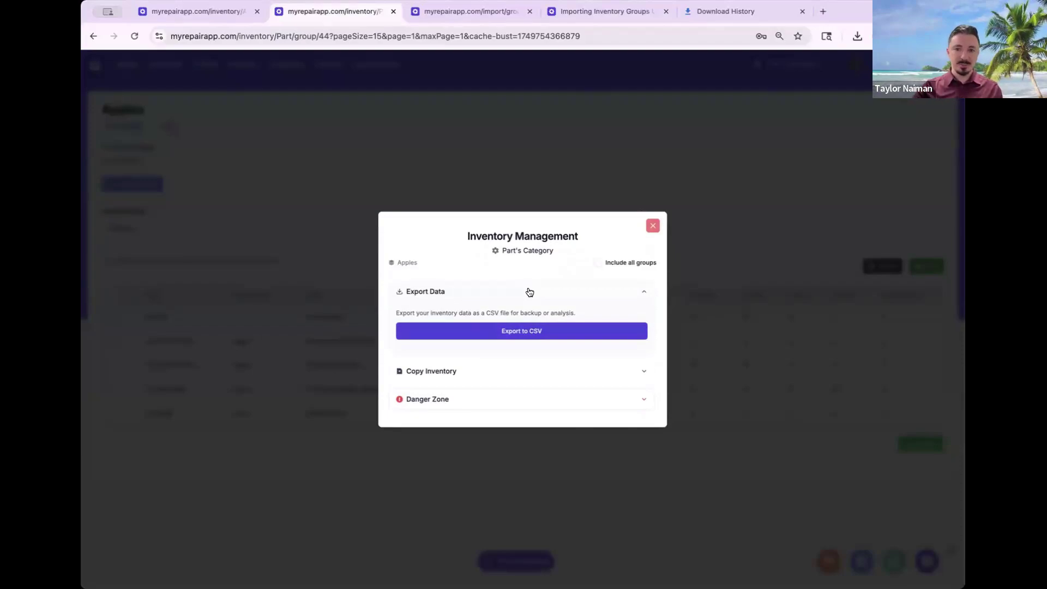
click(654, 226)
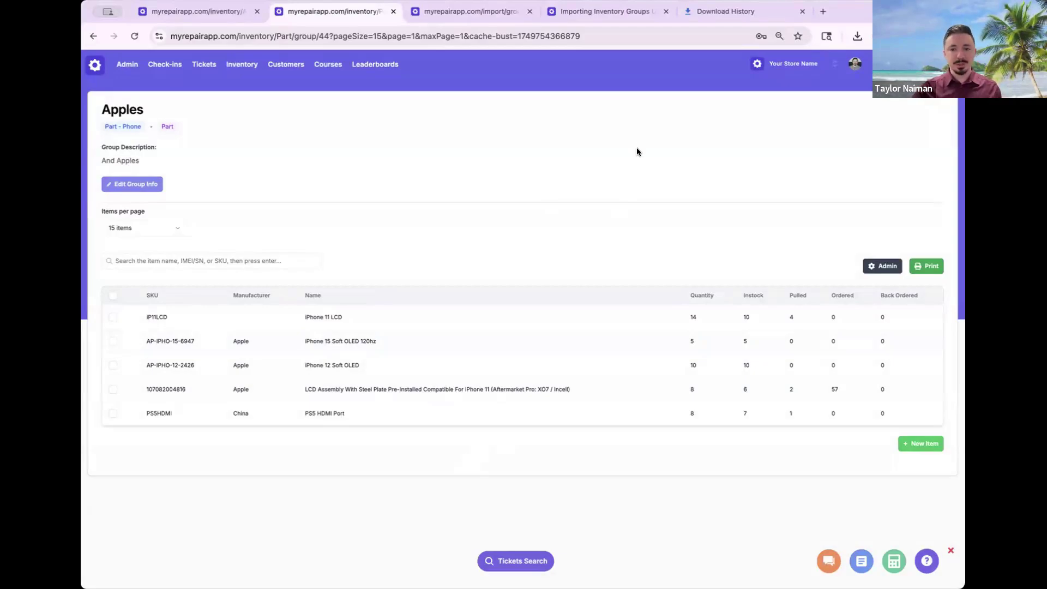
- Return to the support article and read the Configure Group Details and Check Type Names steps
click(612, 12)
scroll(675, 218, down, 3)
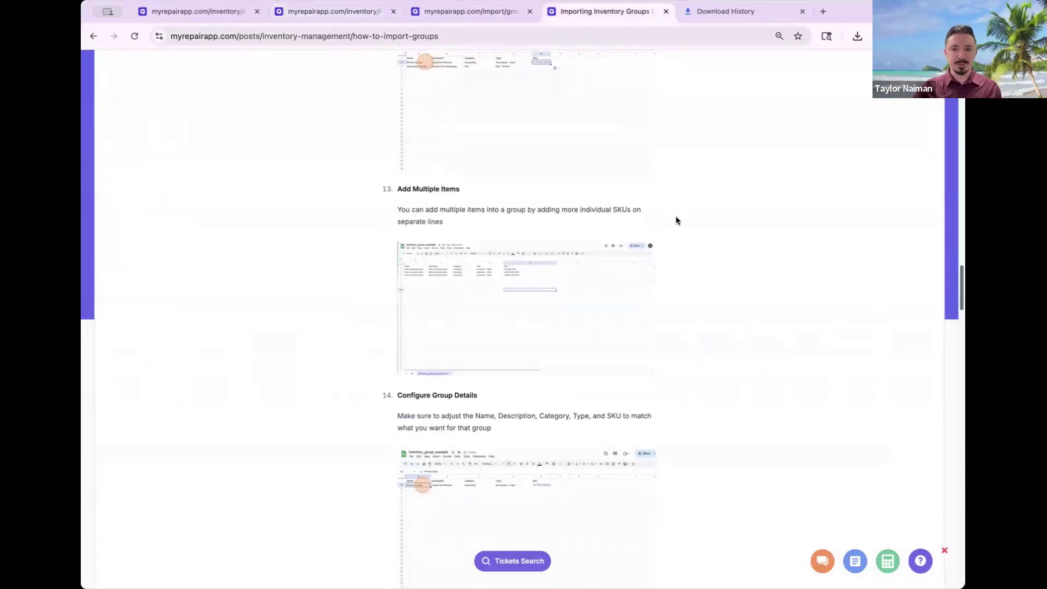
drag(416, 283, 540, 284)
click(474, 290)
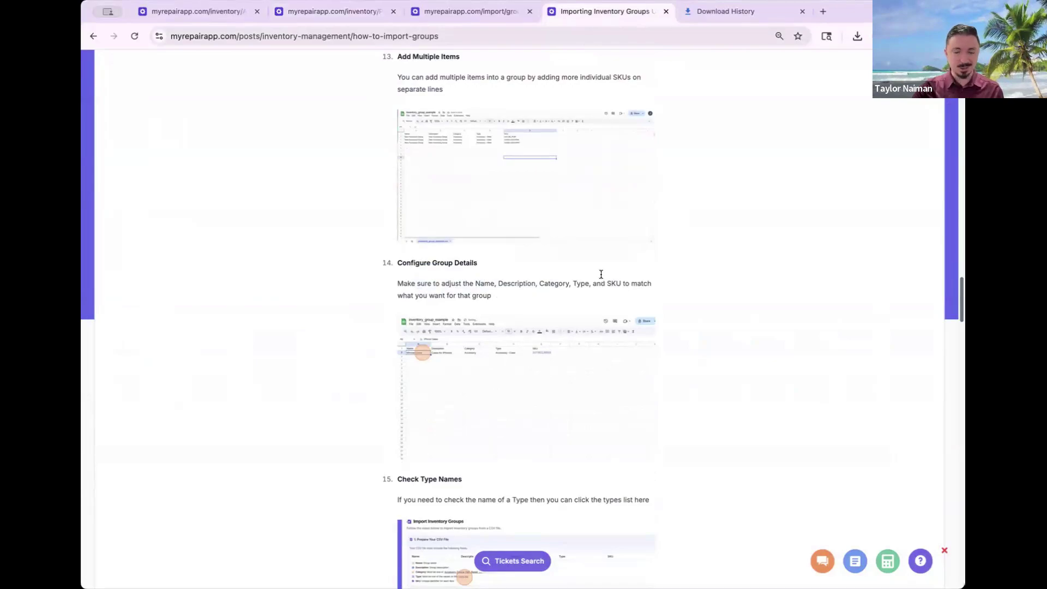
scroll(601, 274, down, 4)
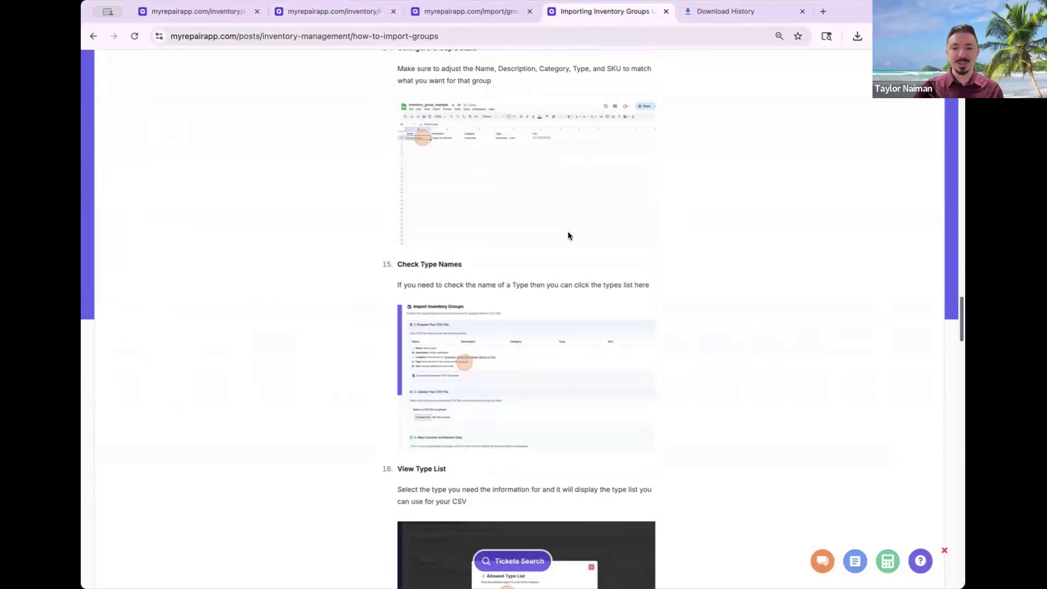
scroll(567, 236, down, 1)
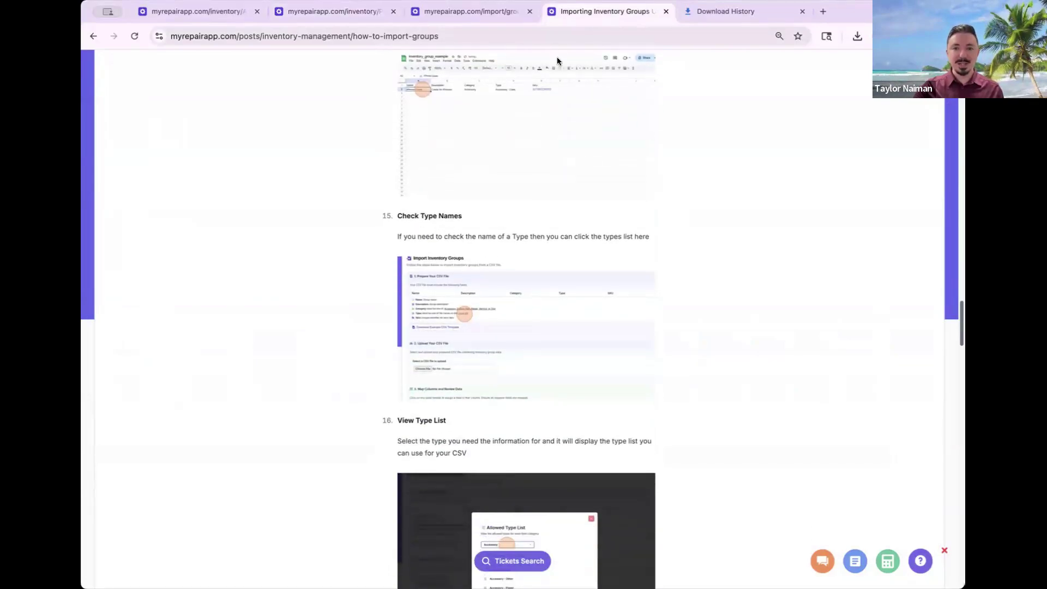
- Open the Import Inventory Groups page from the store settings' data import options
click(364, 12)
click(853, 63)
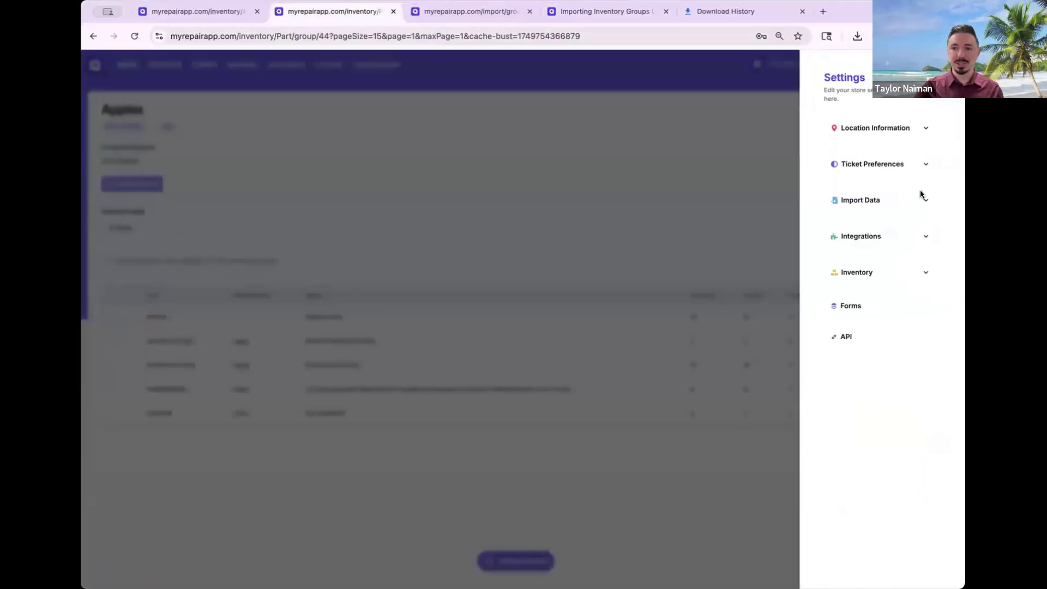
click(921, 198)
click(889, 270)
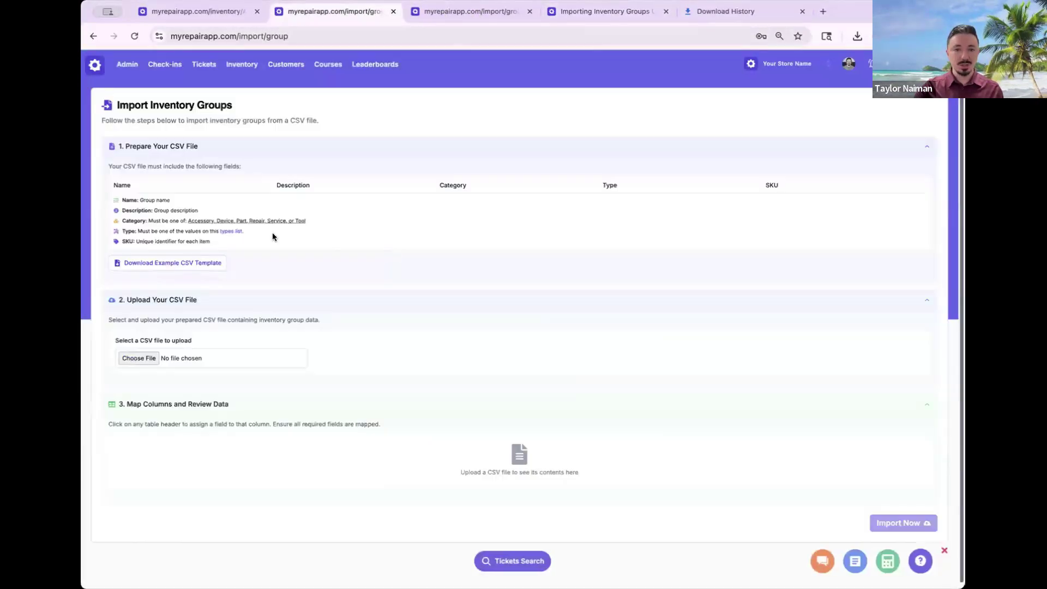
- Open the allowed types list and review the types for the Accessory category, from Audio to Screen Protector
click(234, 232)
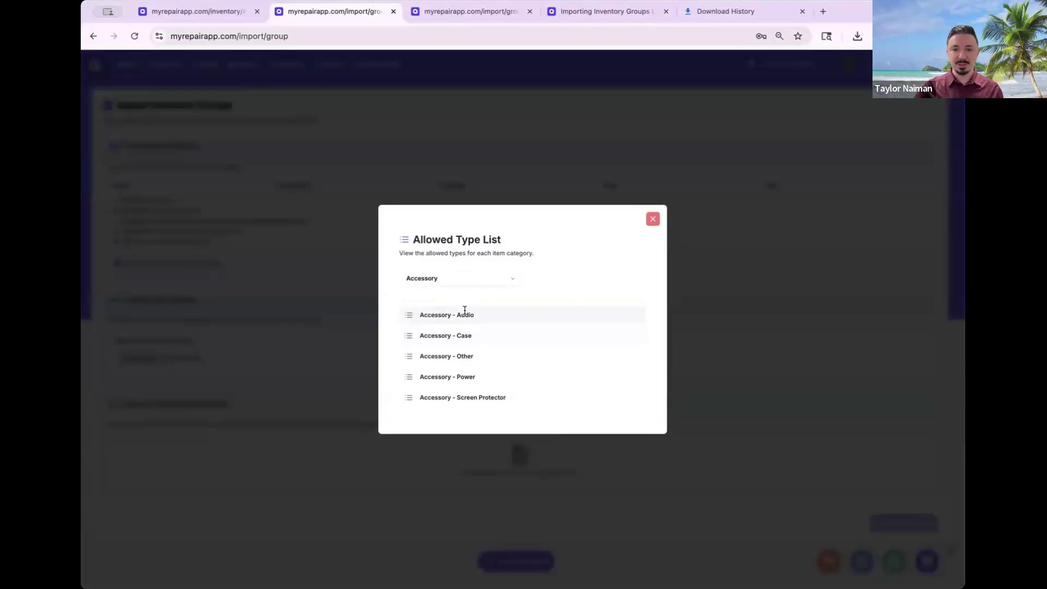
drag(426, 312, 506, 316)
click(506, 316)
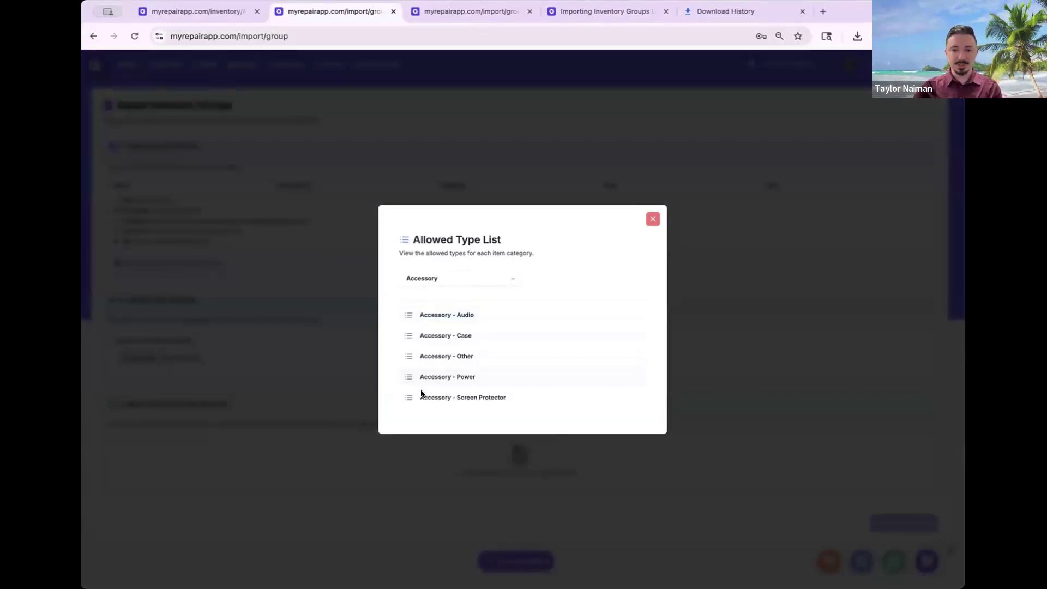
drag(419, 394, 495, 398)
click(509, 399)
click(506, 399)
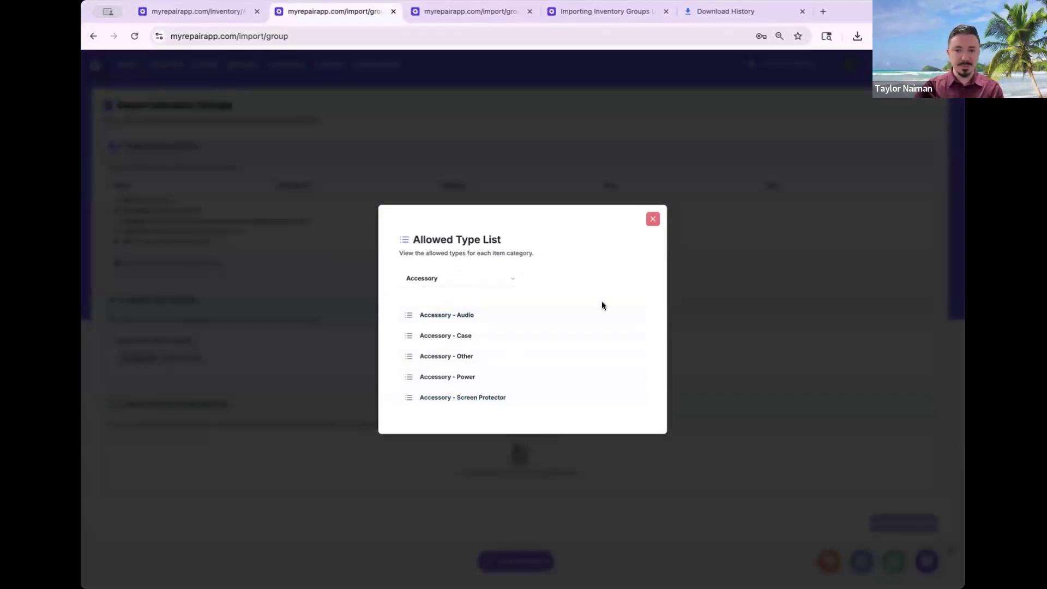
- Read the article's View Type List, Save as CSV and Upload Your CSV steps, and return to the Import Inventory Groups page
click(596, 11)
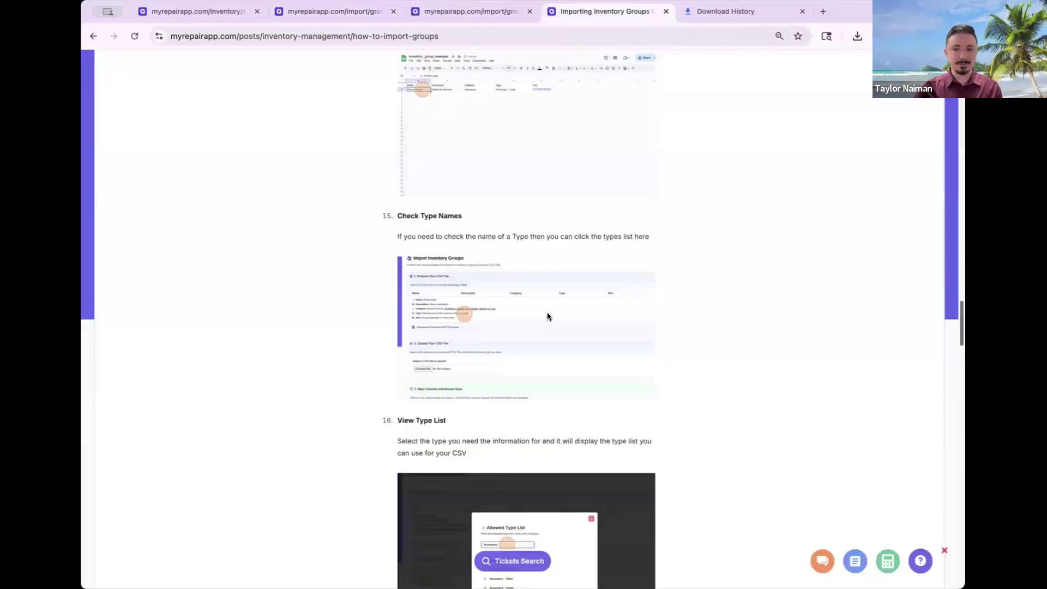
scroll(552, 316, down, 5)
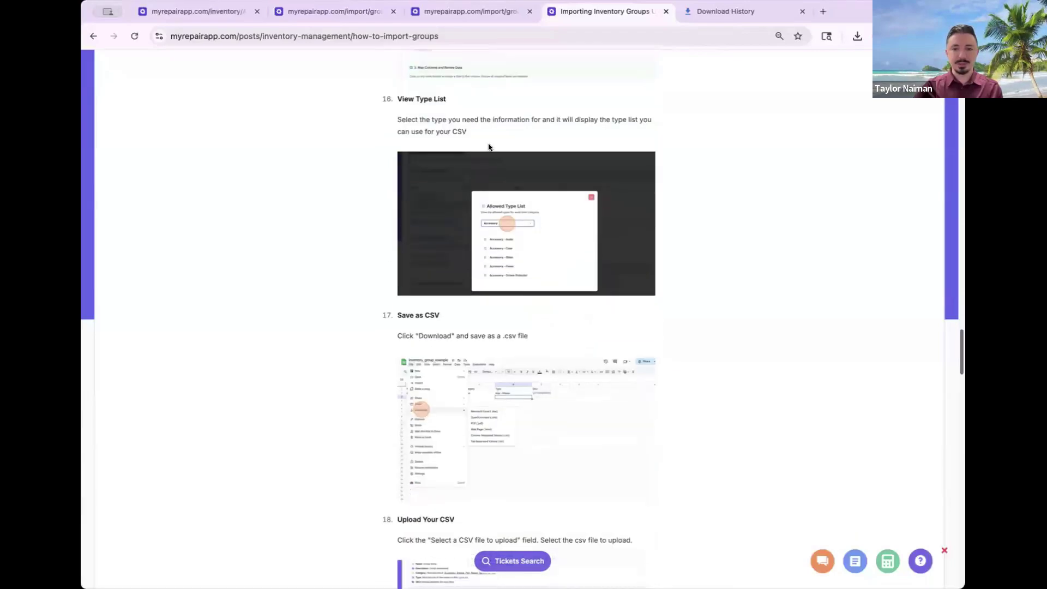
scroll(365, 223, down, 3)
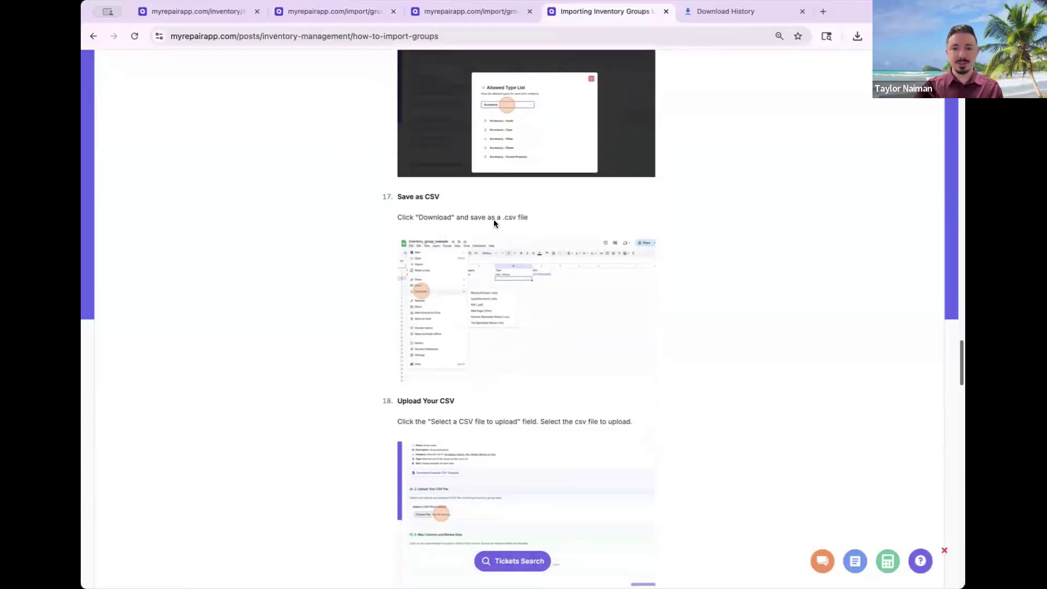
scroll(494, 234, down, 3)
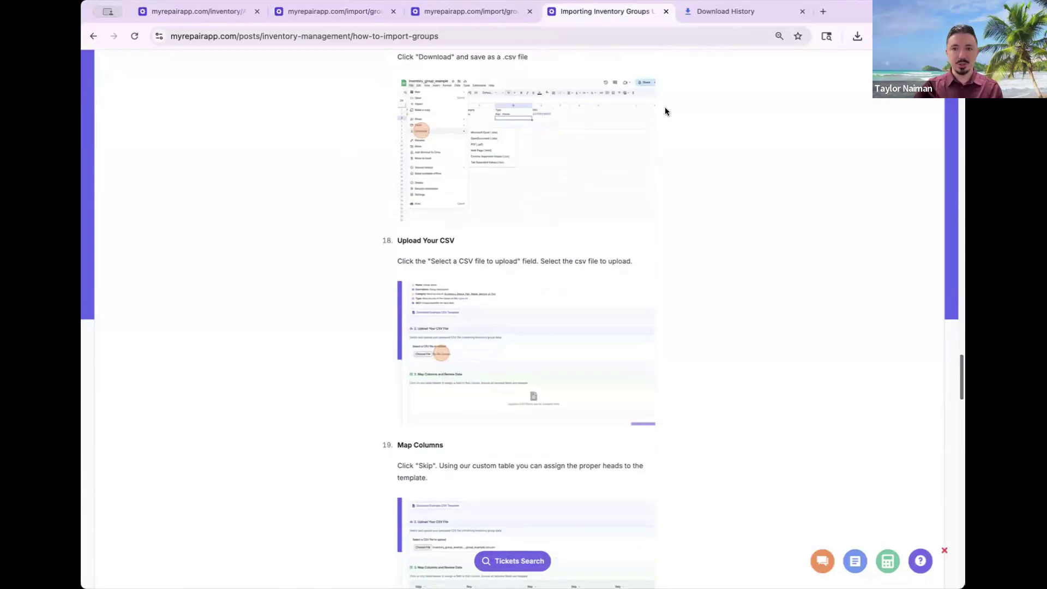
click(361, 16)
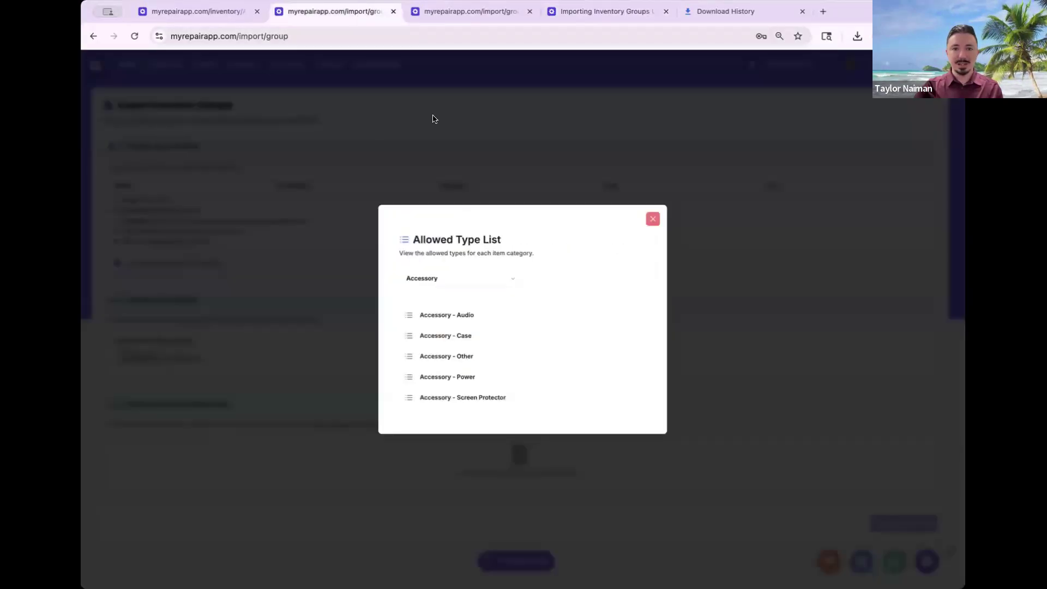
- Close the allowed types list and read the support article's Upload Your CSV and Map Columns steps
click(652, 218)
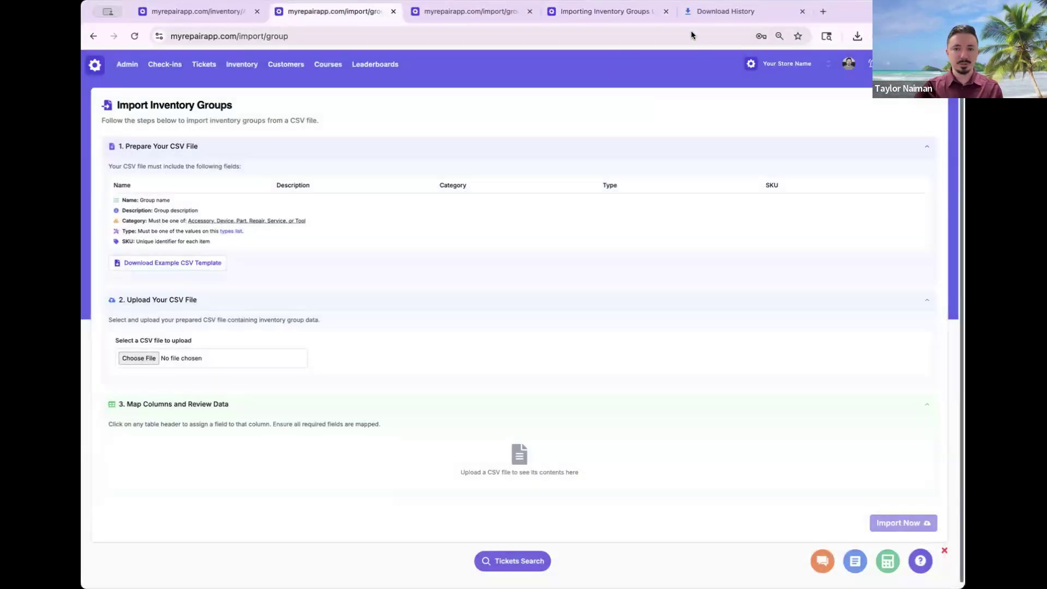
click(600, 11)
scroll(505, 270, down, 3)
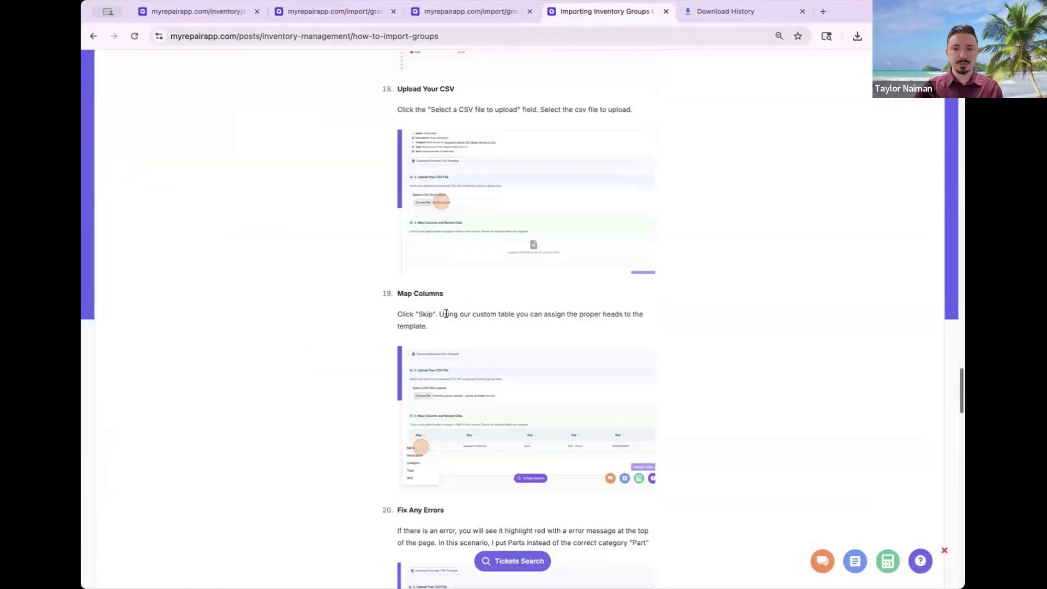
scroll(452, 322, down, 1)
- Upload inventory_group_example (1).csv to the Import Inventory Groups page
click(474, 21)
click(140, 360)
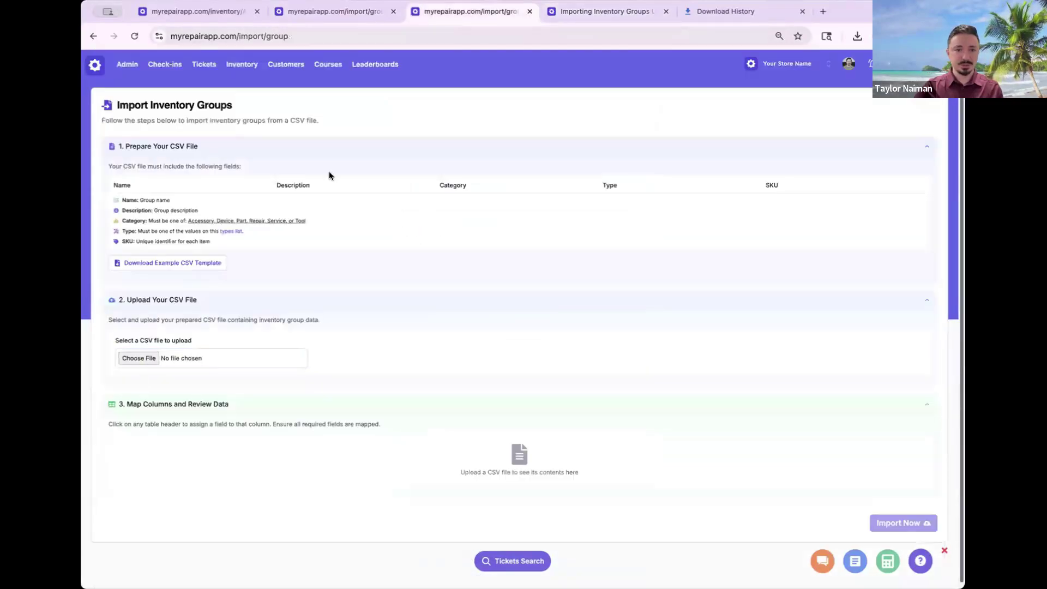
double_click(349, 177)
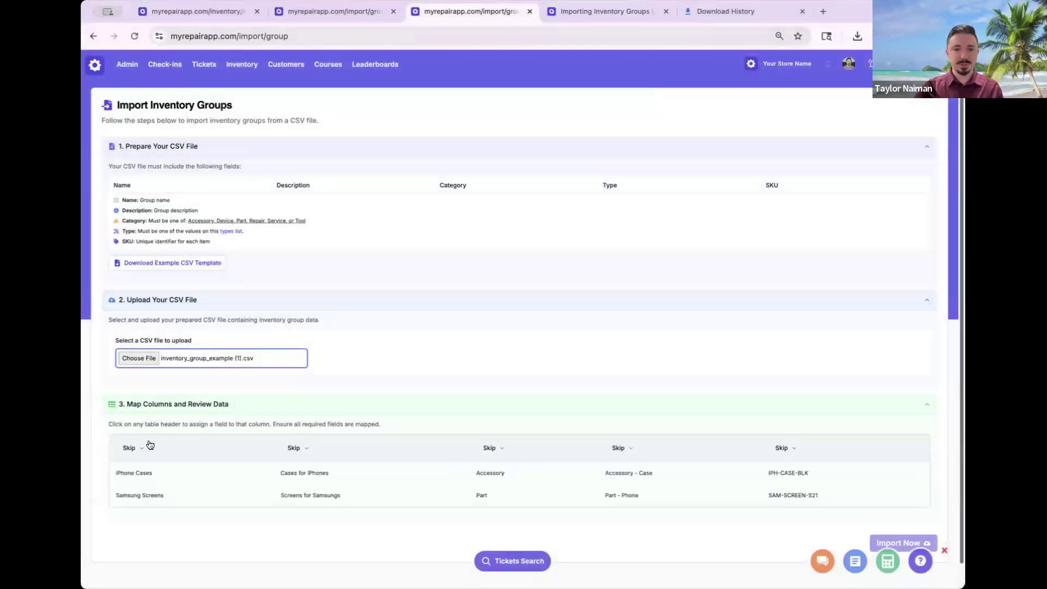
- Read the article's Map Columns step on assigning the proper headers, and return to the Import Inventory Groups page
click(579, 12)
scroll(474, 346, down, 2)
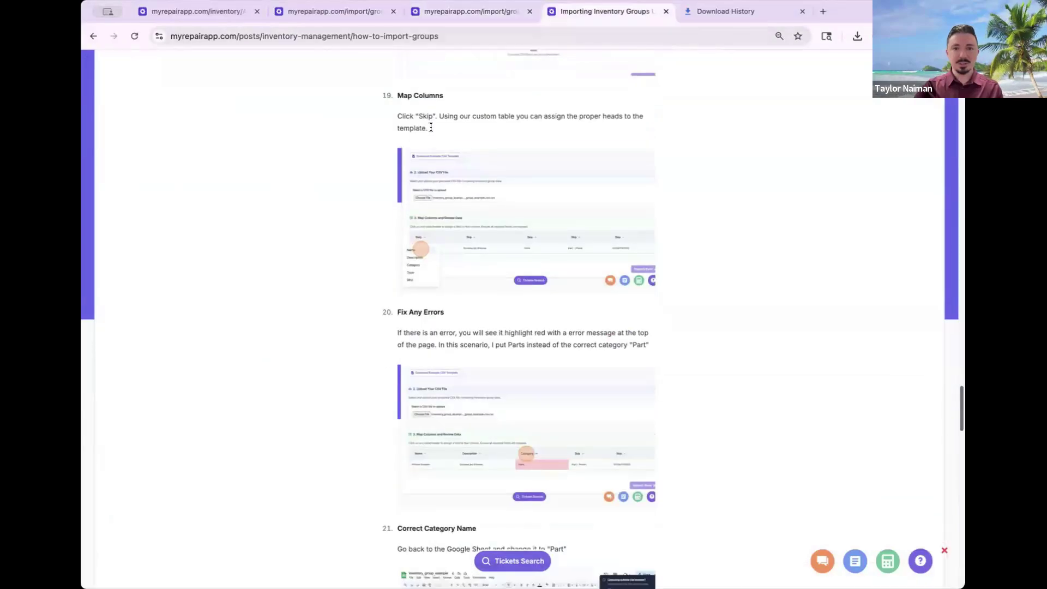
scroll(434, 142, up, 1)
drag(404, 188, 523, 212)
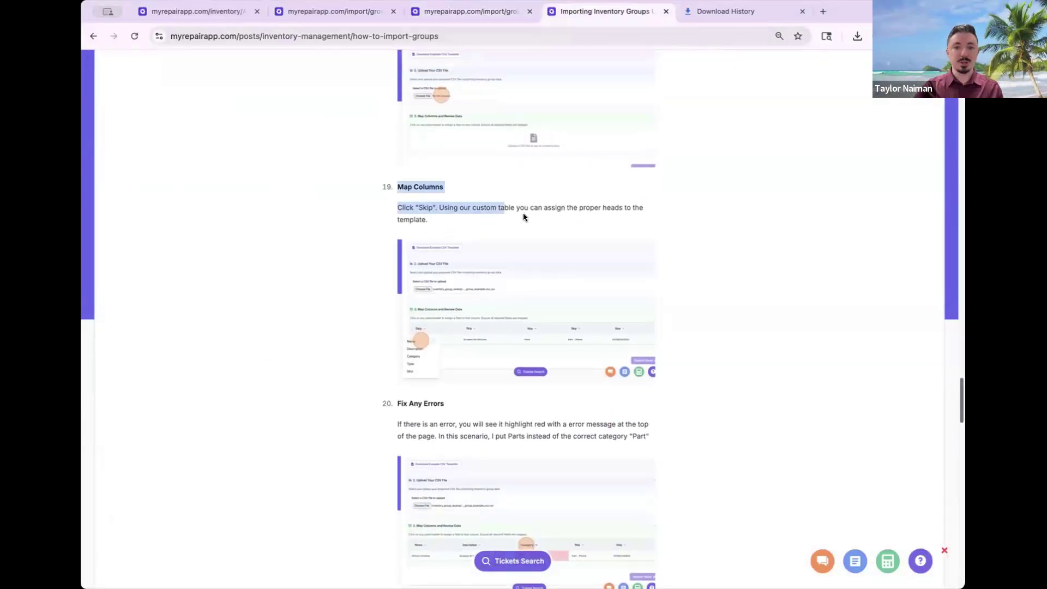
click(434, 217)
click(453, 12)
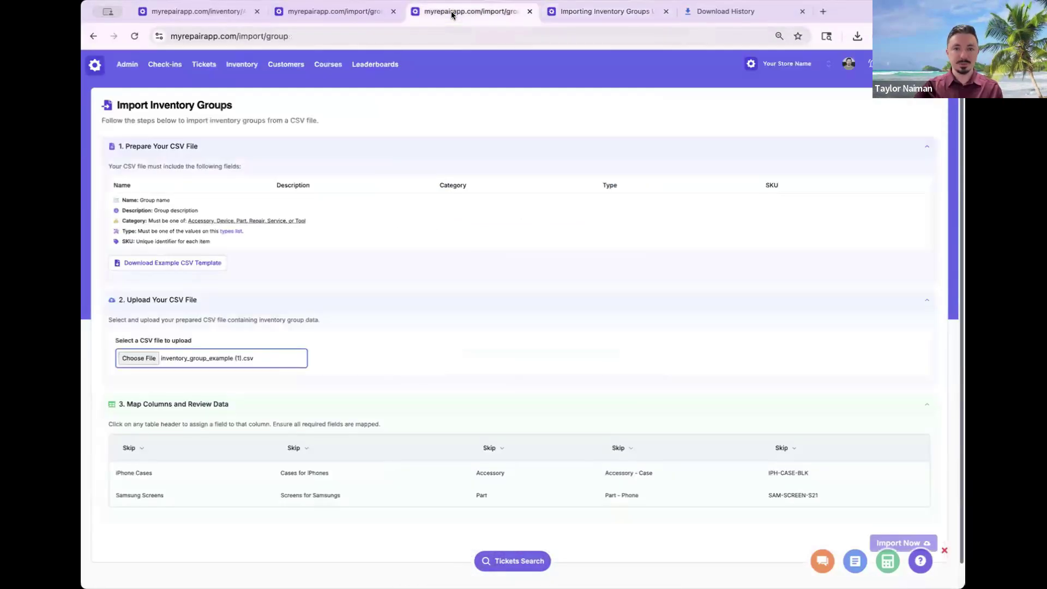
key(ctrl+Tab)
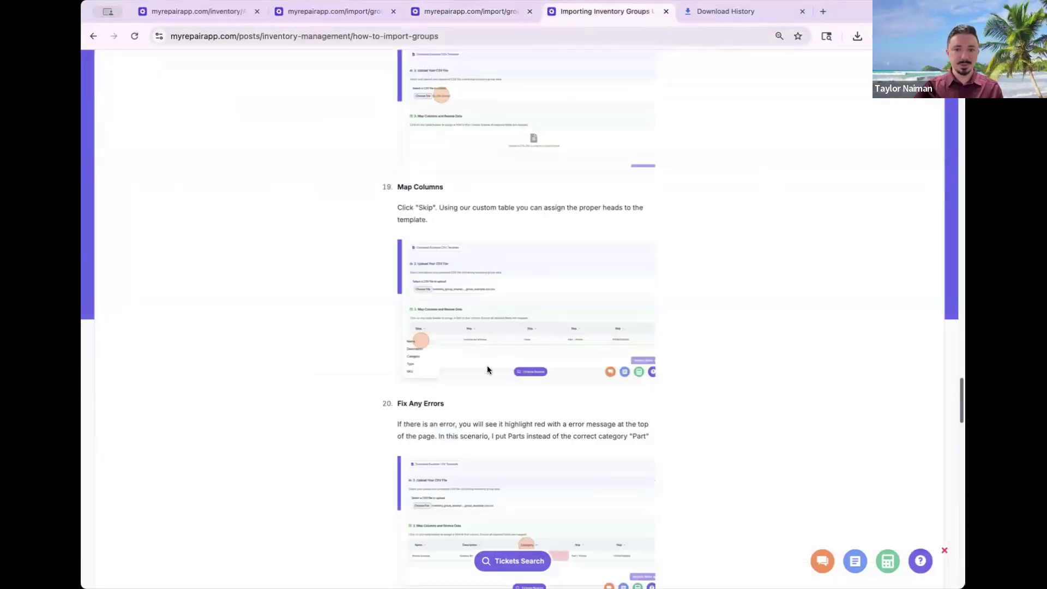
drag(456, 203, 580, 205)
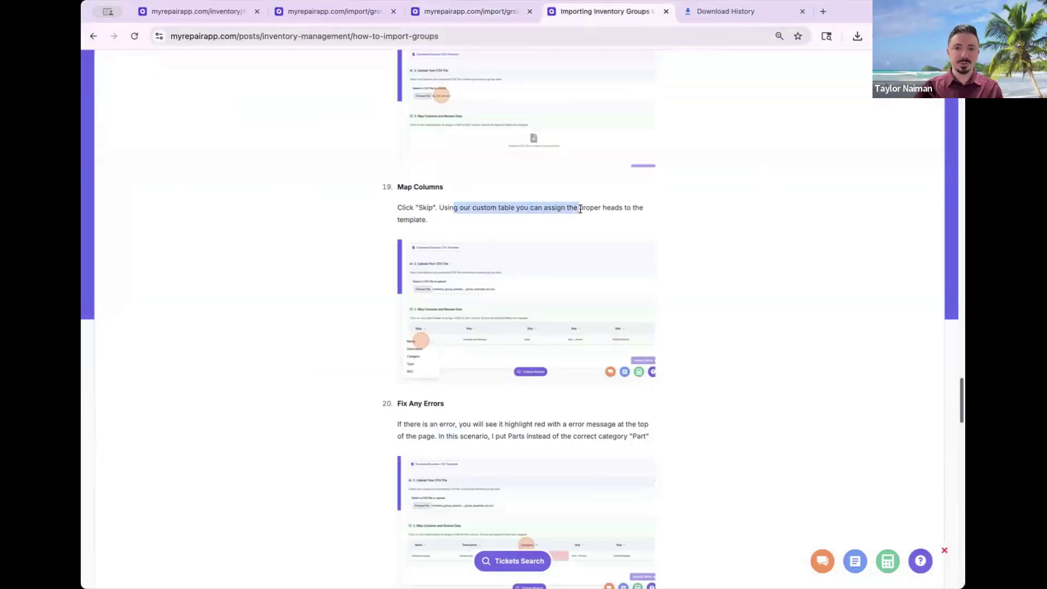
click(588, 213)
click(479, 11)
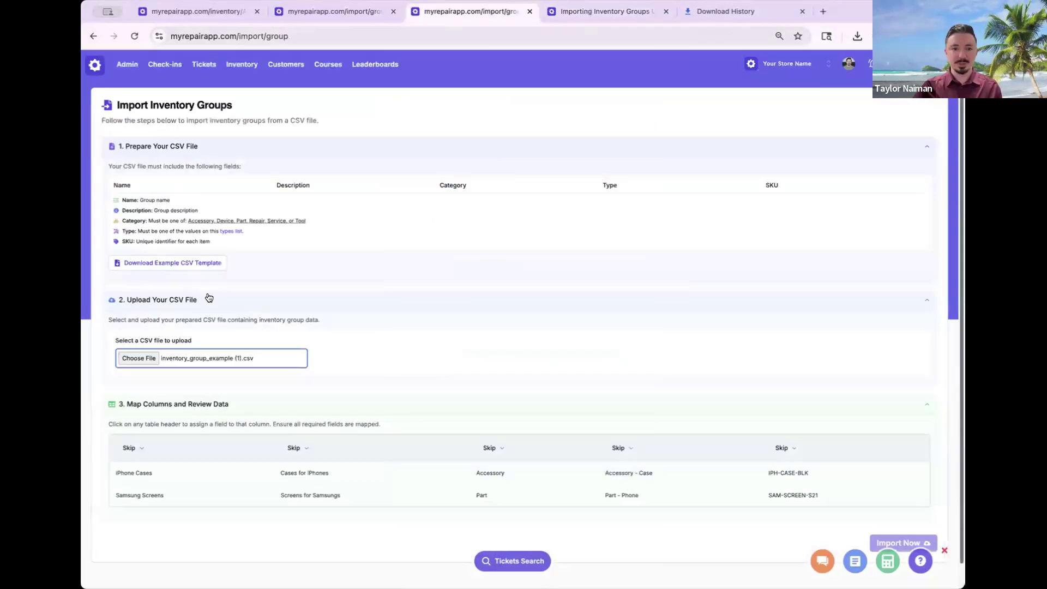
click(135, 453)
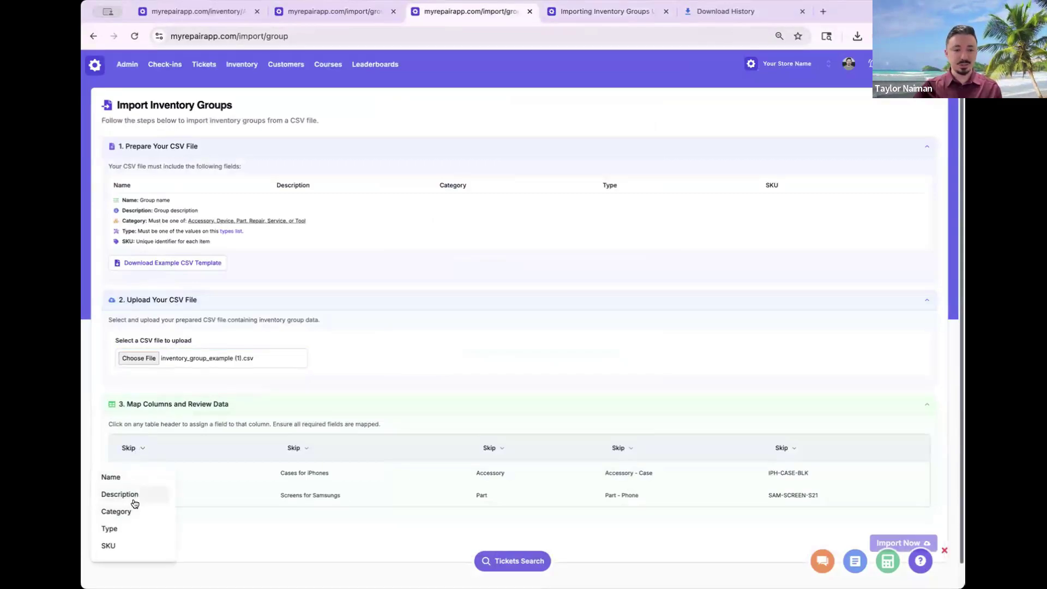
click(132, 496)
click(144, 457)
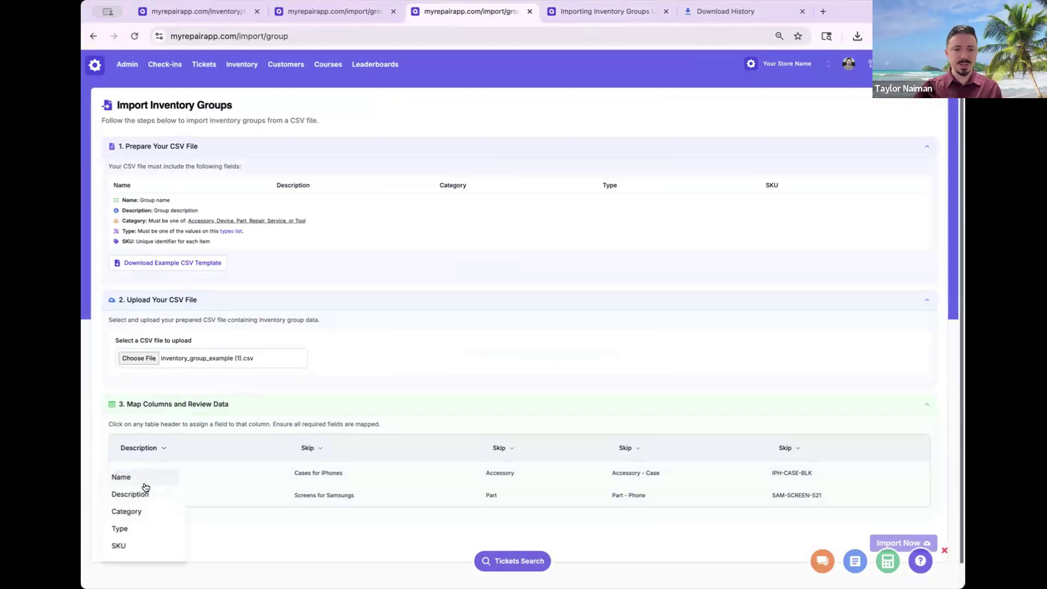
click(145, 489)
- Map the five uploaded columns in order to Name, Description, Category, Type and SKU
click(283, 450)
click(287, 493)
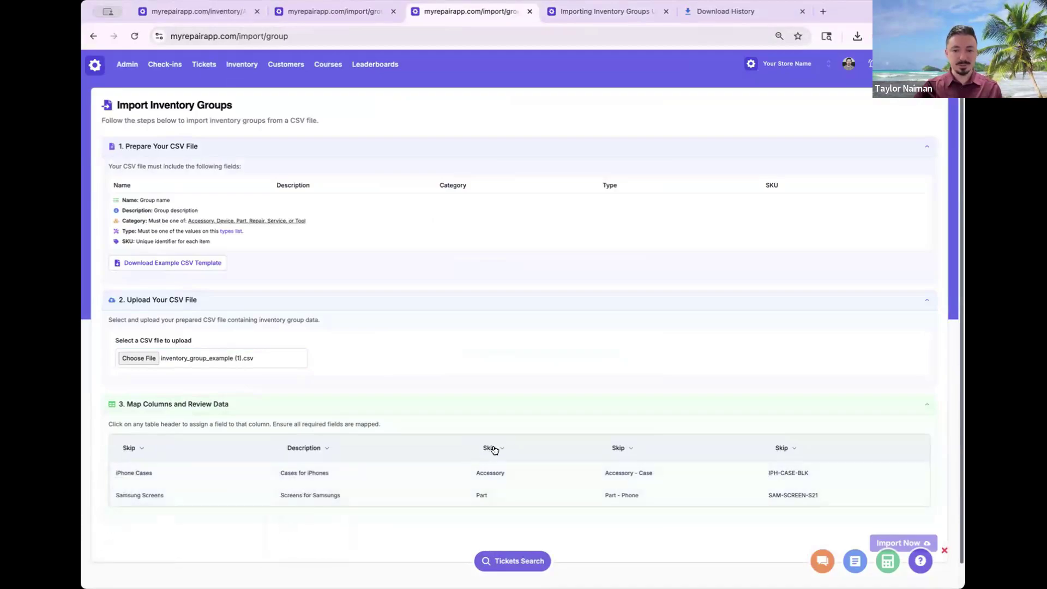
click(491, 448)
click(493, 511)
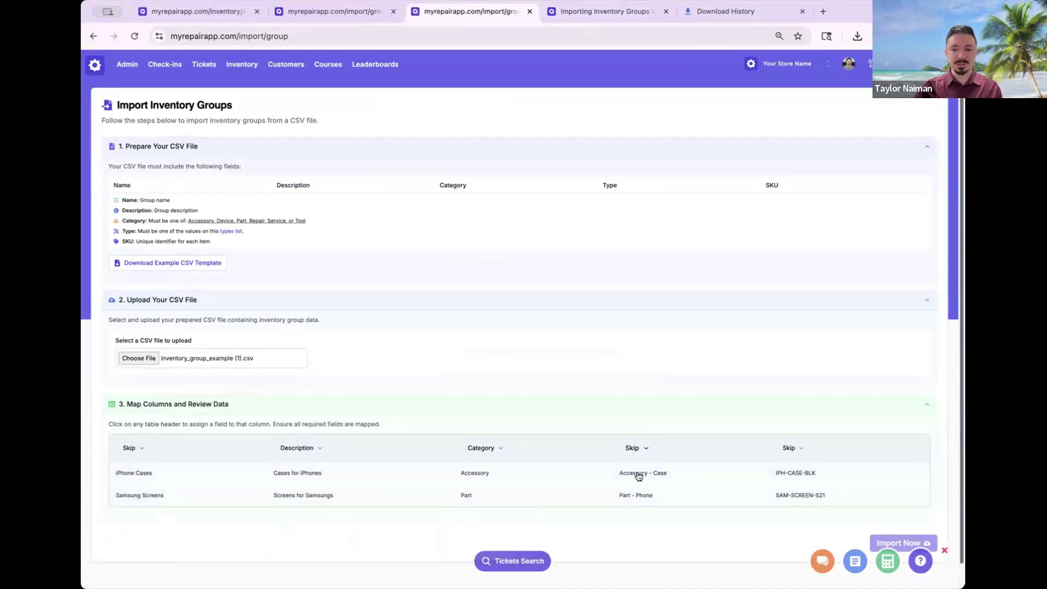
click(633, 448)
click(619, 527)
click(788, 446)
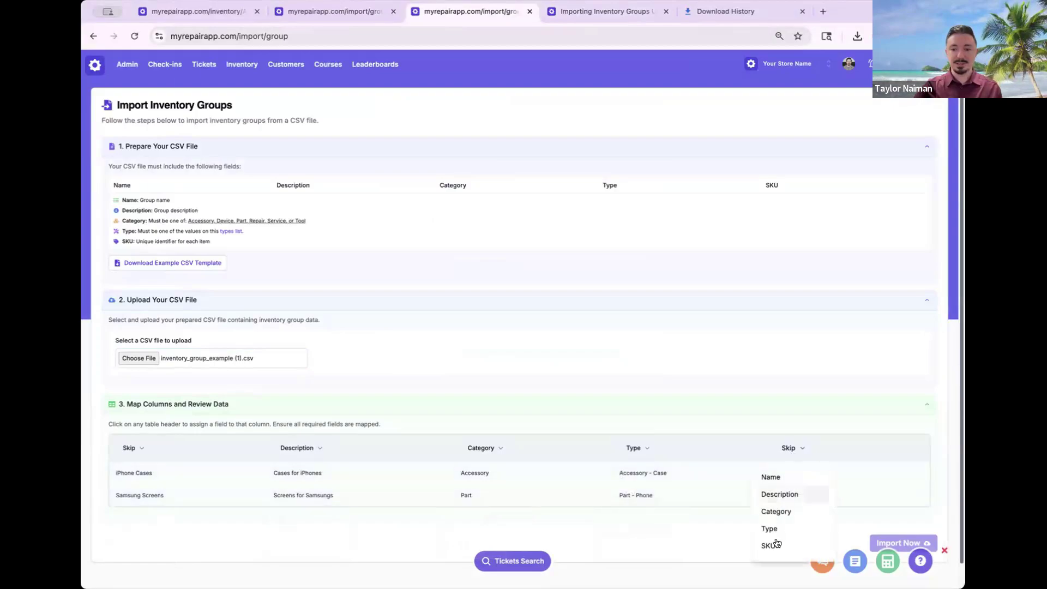
click(773, 544)
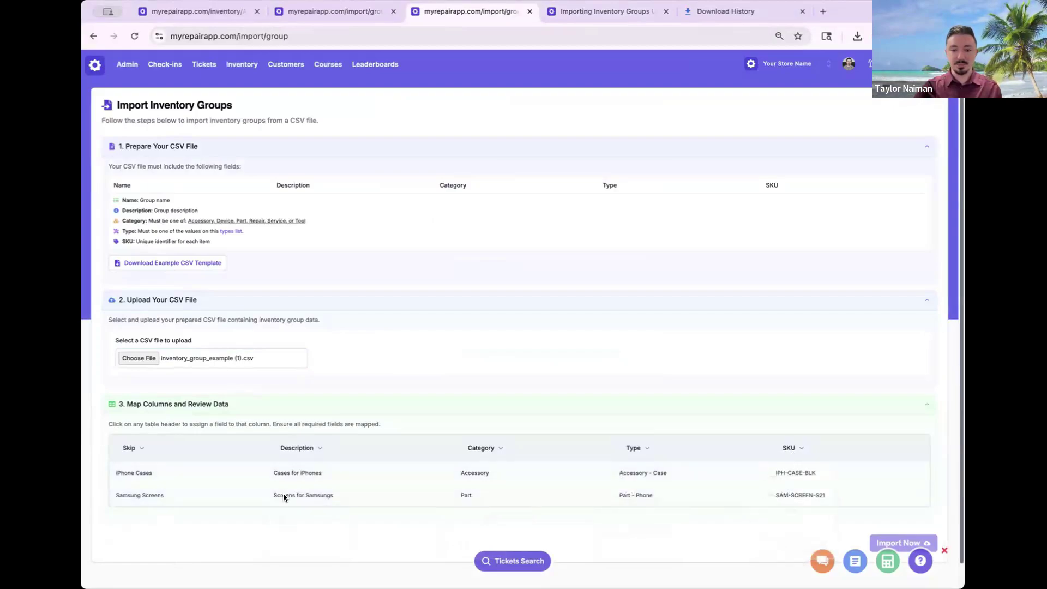
click(139, 448)
click(131, 477)
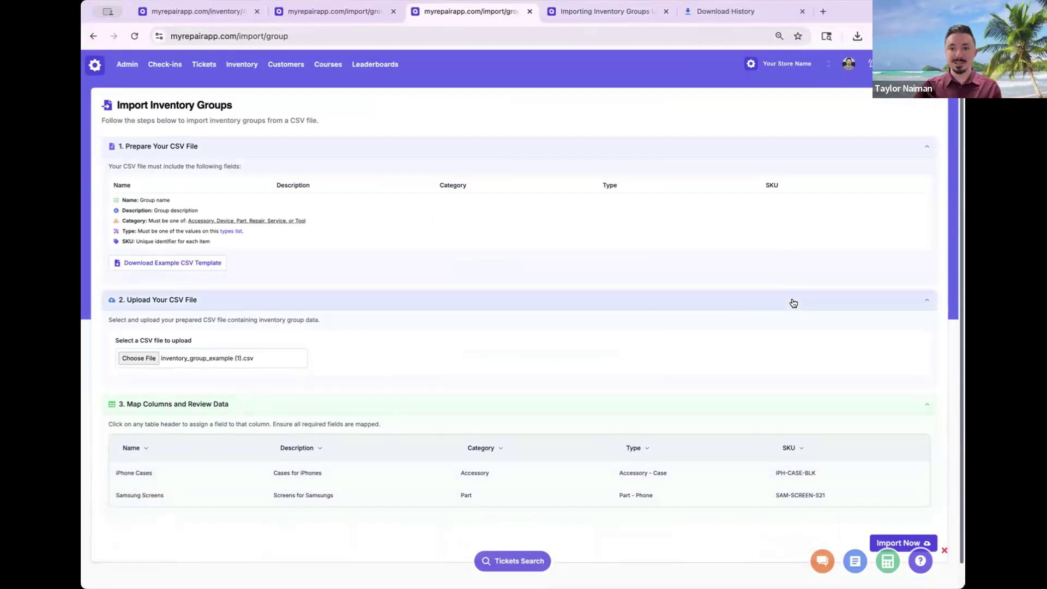
- Import the mapped iPhone Cases and Samsung Screens groups into the inventory
scroll(847, 393, down, 1)
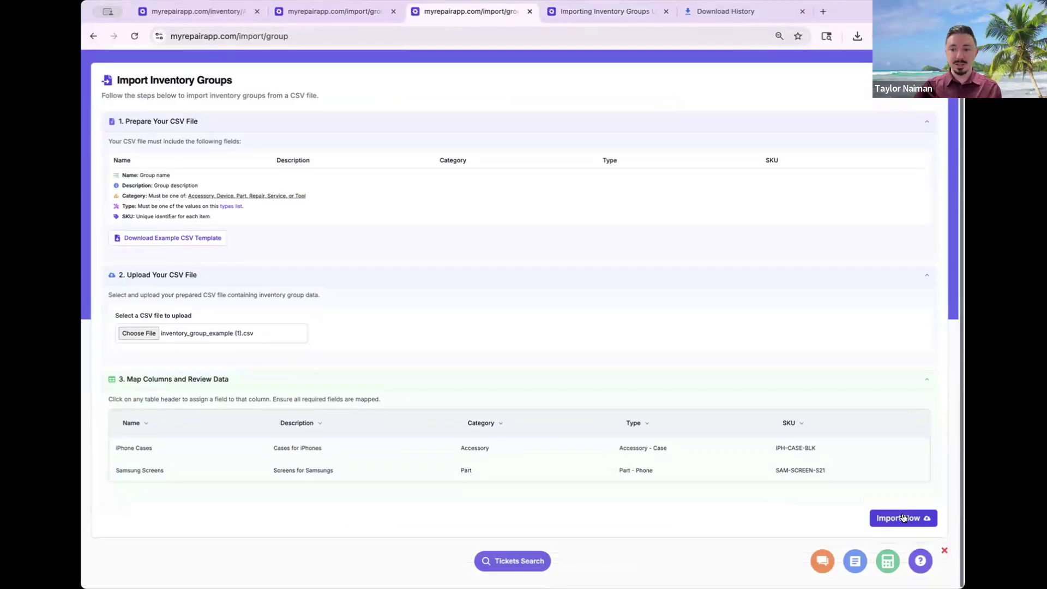
click(903, 518)
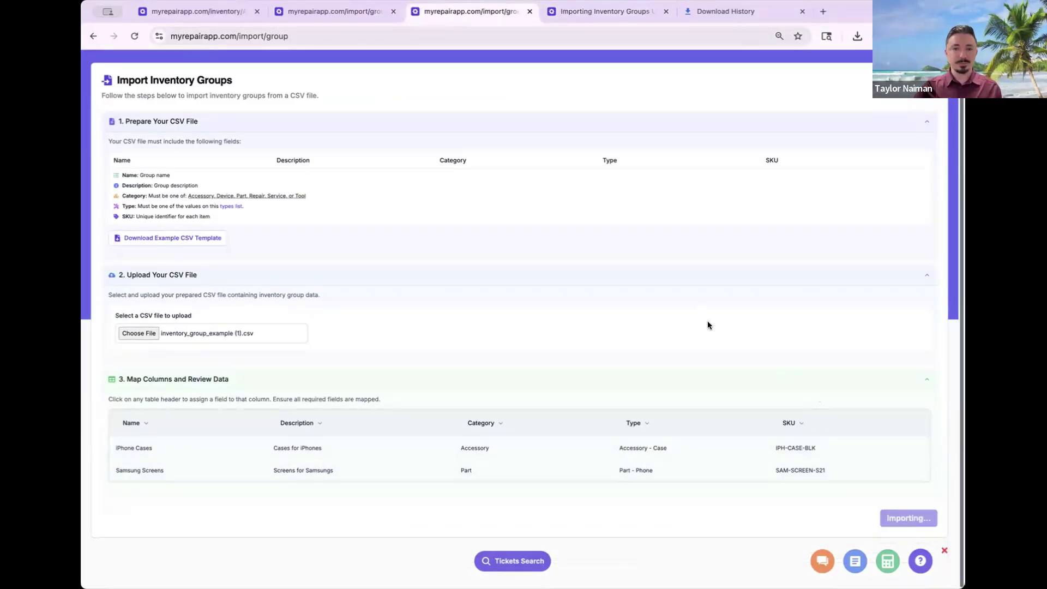
scroll(709, 324, up, 1)
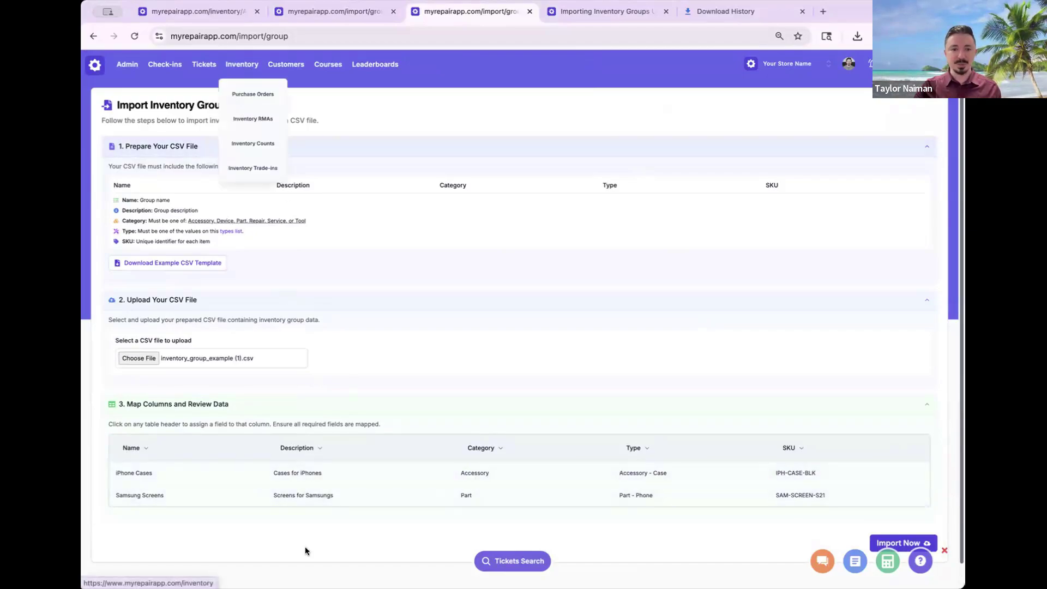
- Check the inventory's Parts Group and Accessory Groups lists for the imported Samsung Screens and iPhone Cases groups
click(243, 68)
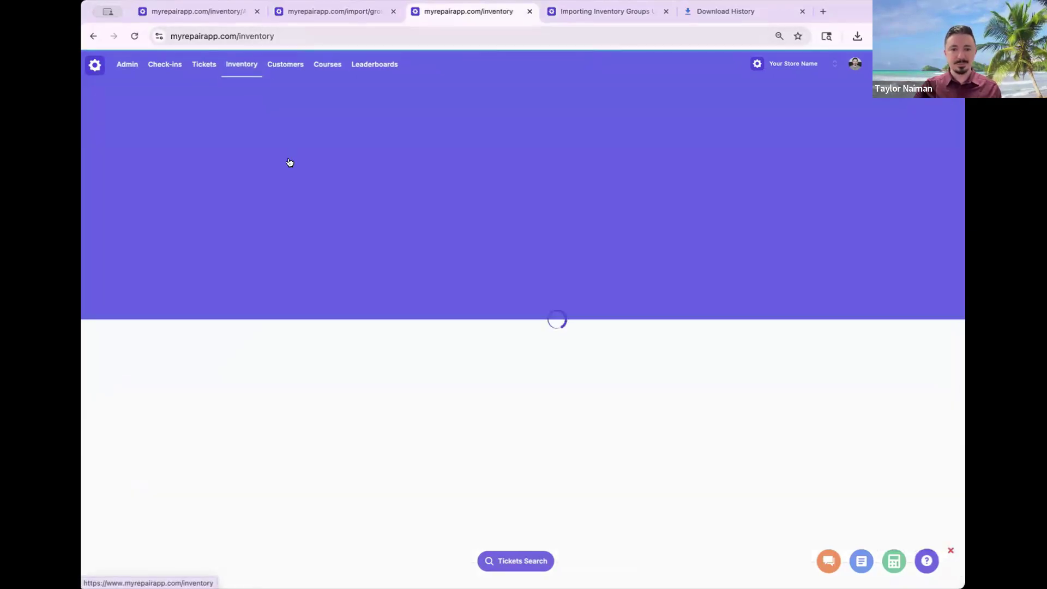
click(266, 227)
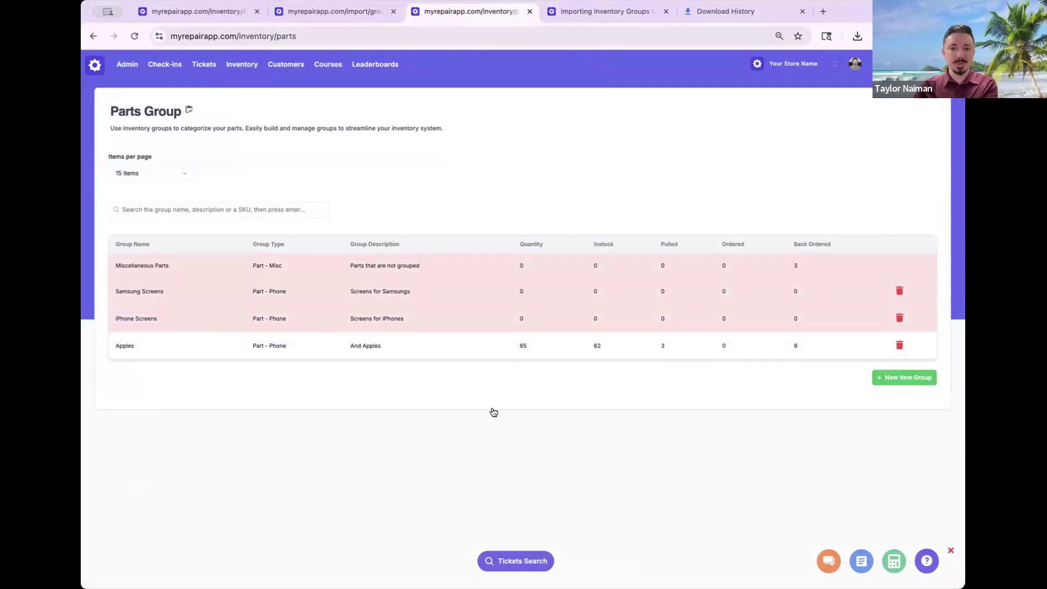
click(242, 64)
click(780, 227)
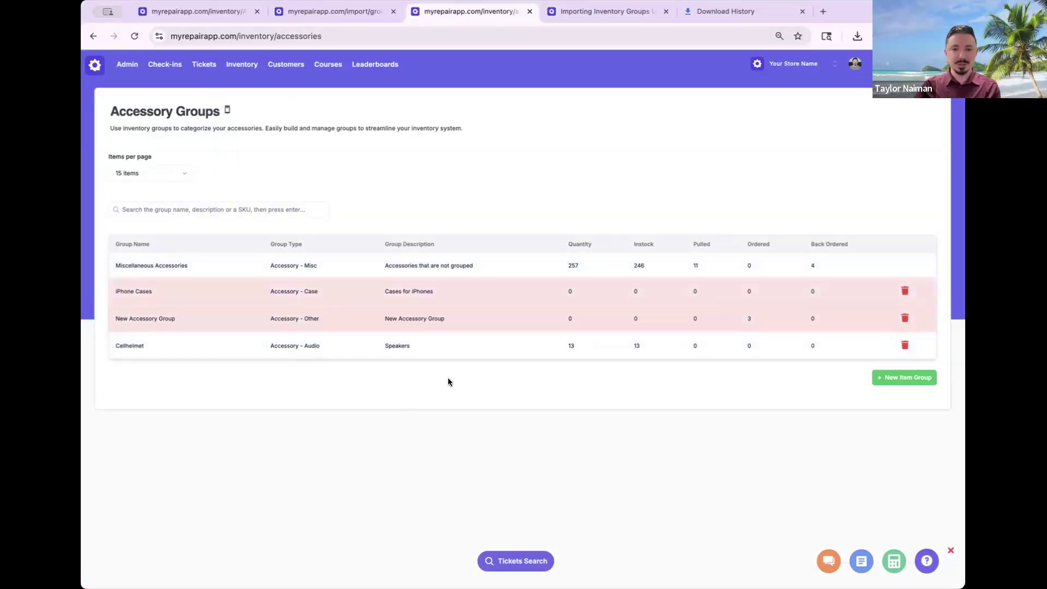
- Return to the support article and read the Fix Any Errors step about red-highlighted cells and the error message
click(597, 15)
scroll(401, 160, down, 1)
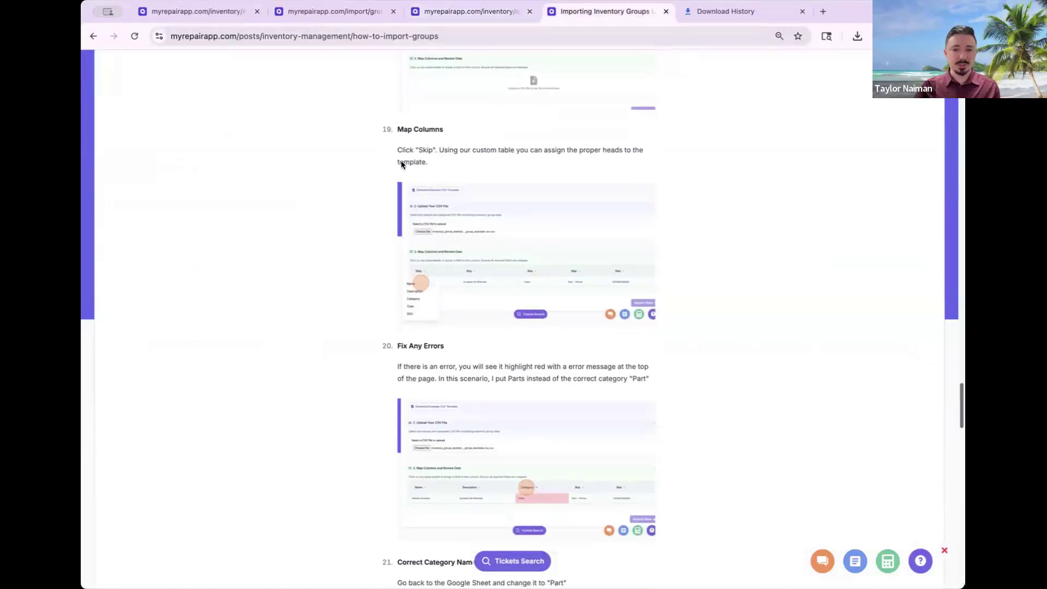
scroll(563, 144, down, 1)
drag(455, 298, 398, 298)
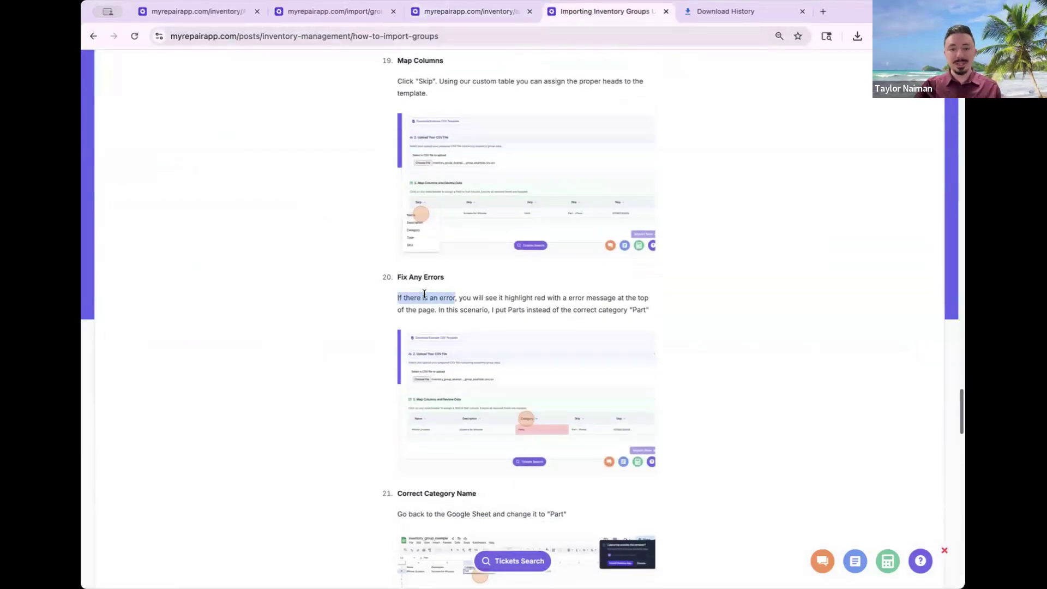
click(424, 294)
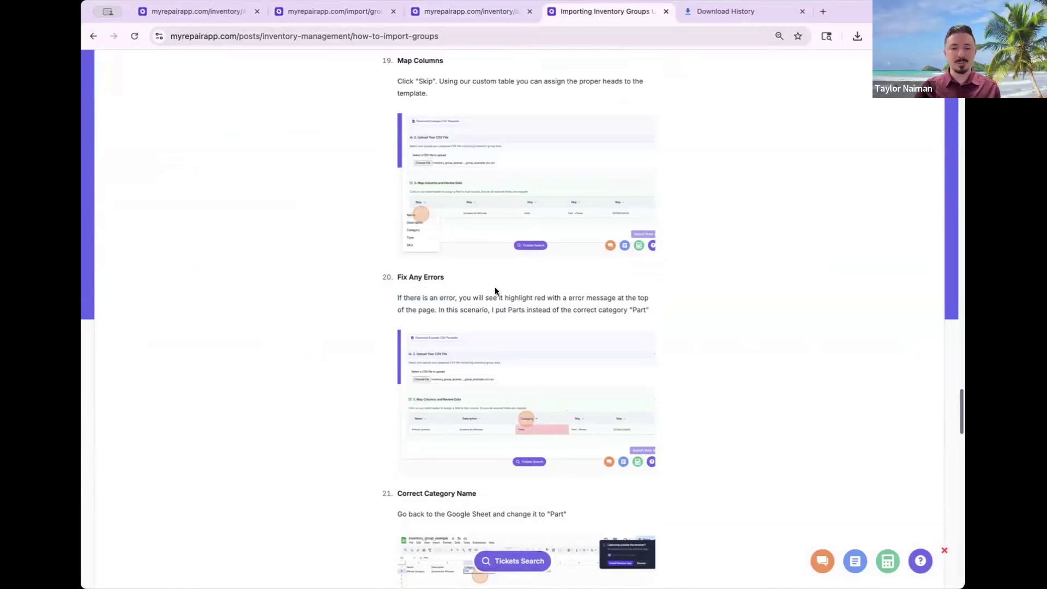
drag(489, 299, 600, 298)
click(597, 297)
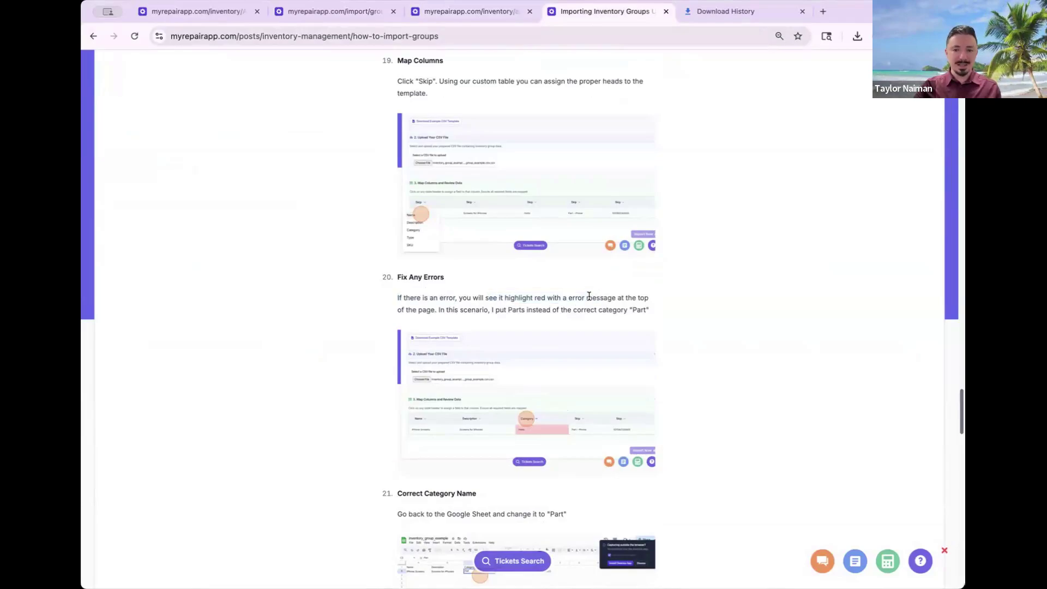
- Read the article's remaining steps from Correct Category Name and Save Updated CSV through Start Import to Verify Groups
scroll(537, 300, down, 1)
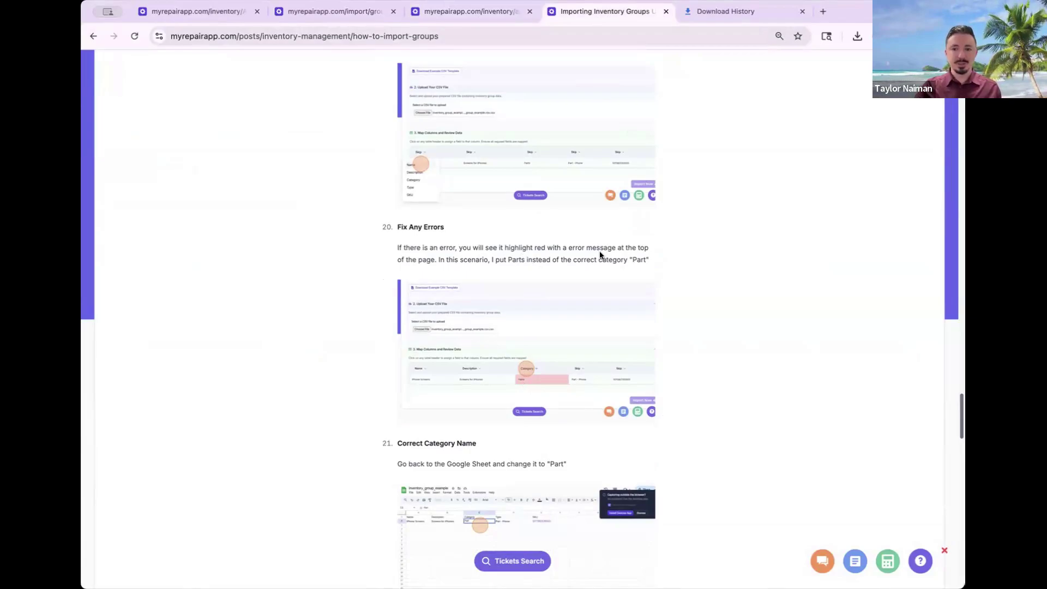
scroll(519, 374, down, 1)
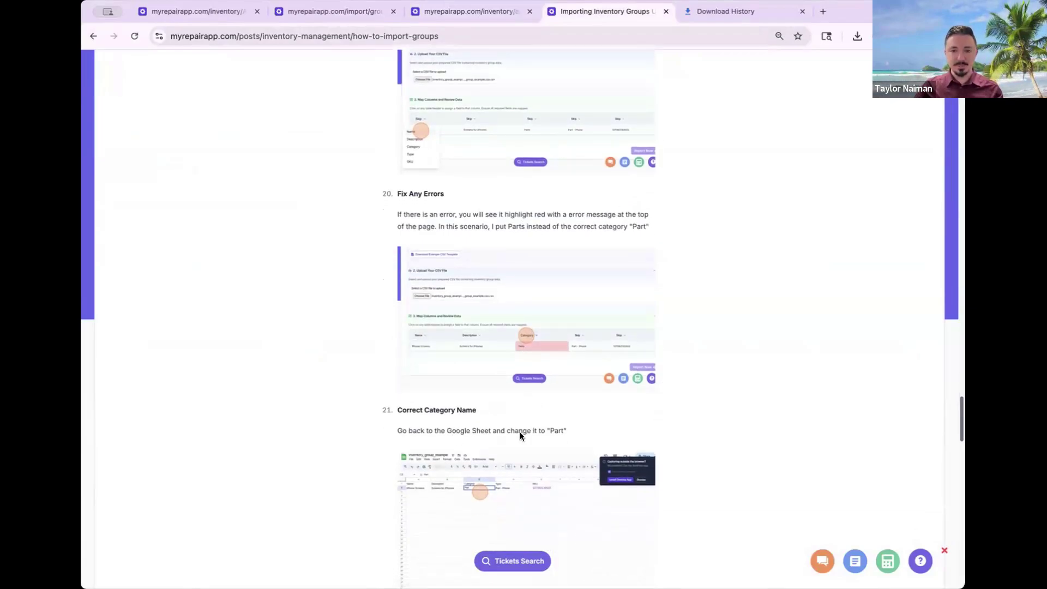
scroll(549, 275, down, 5)
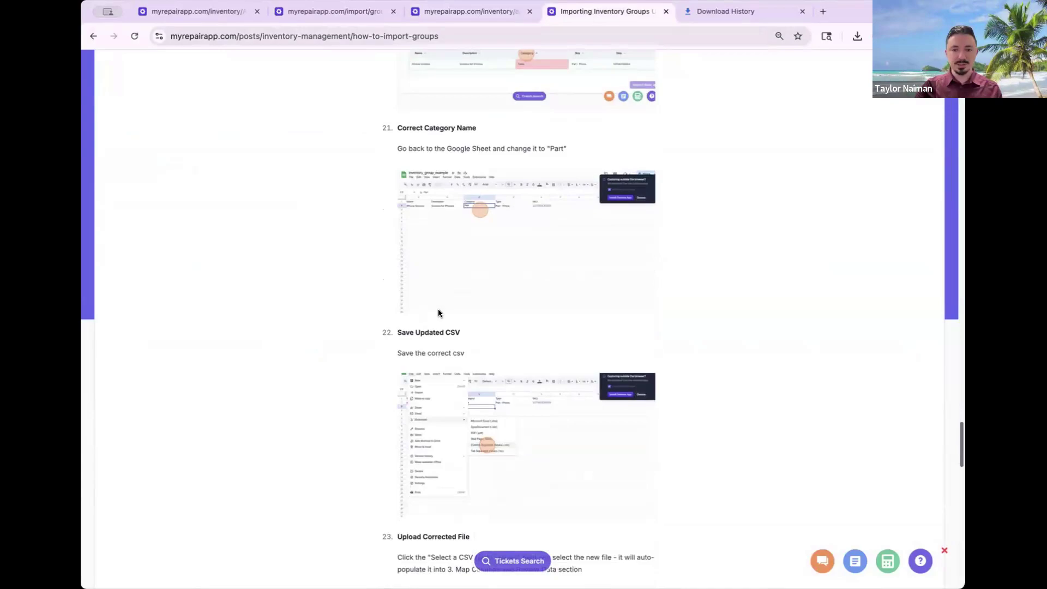
scroll(439, 313, down, 6)
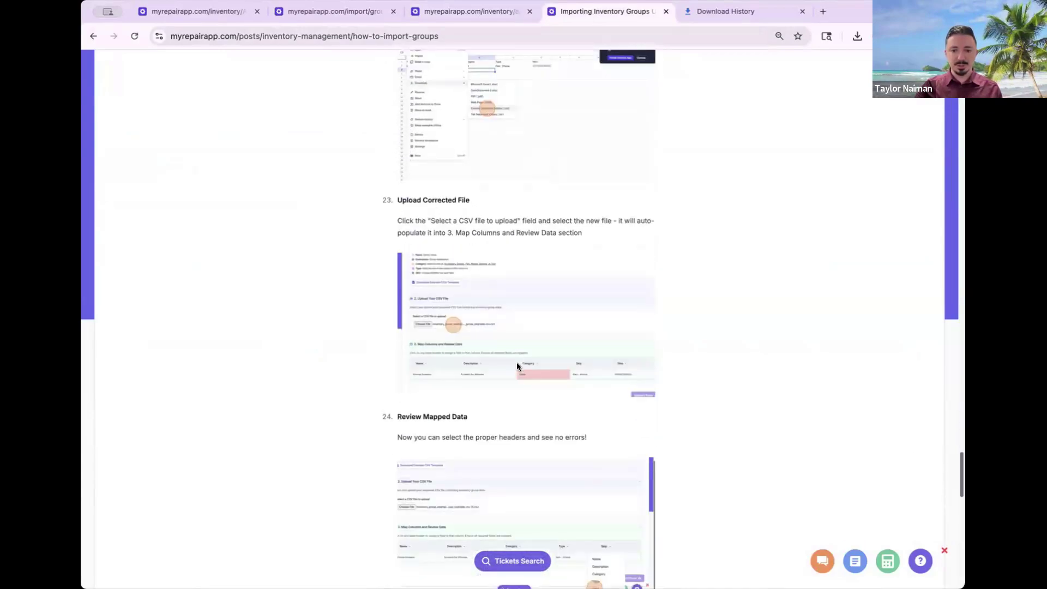
scroll(556, 392, down, 3)
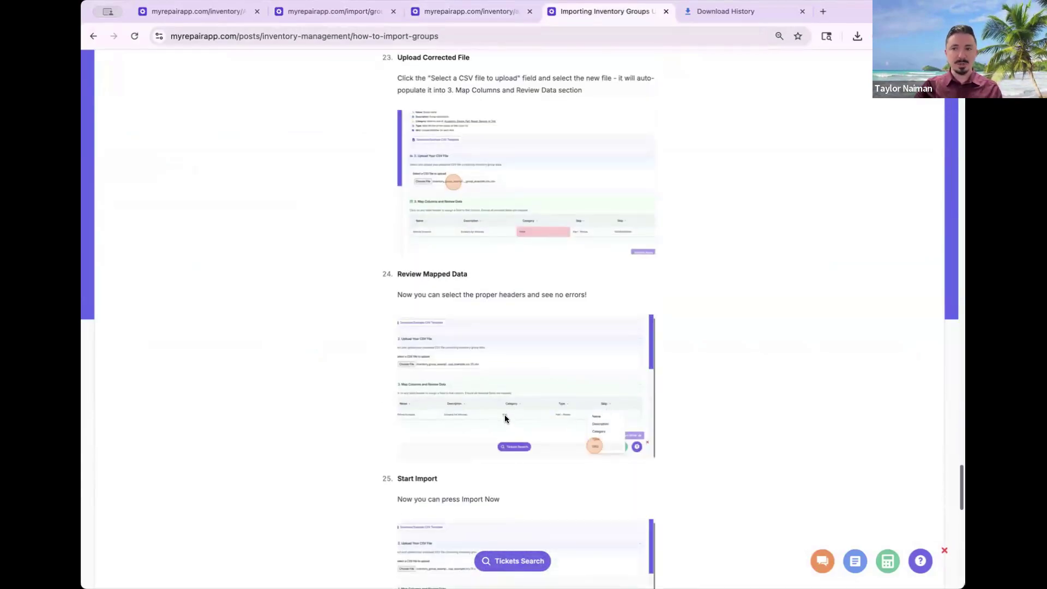
scroll(689, 376, down, 3)
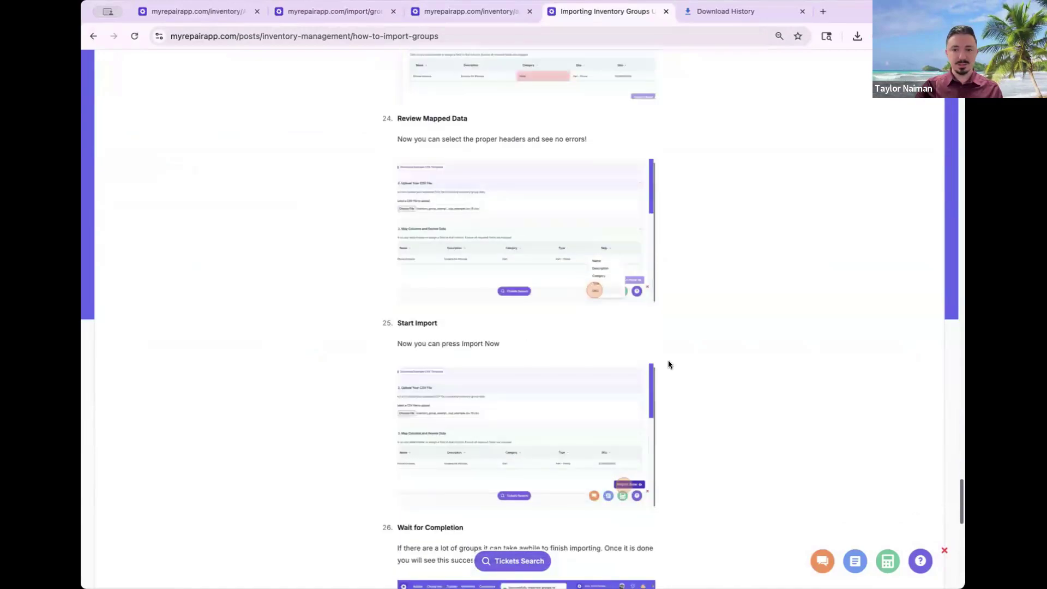
scroll(485, 328, down, 6)
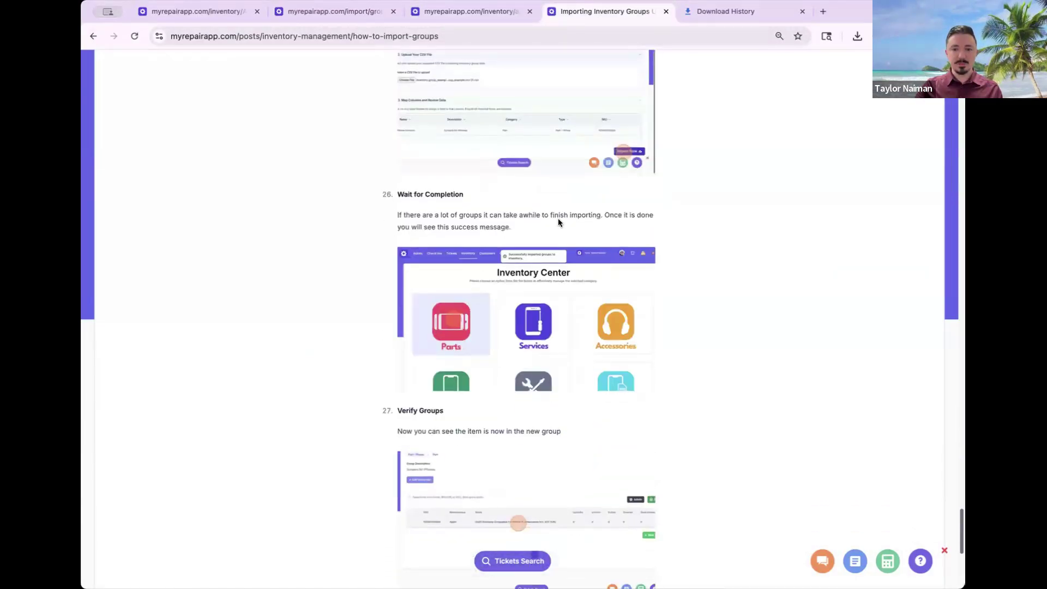
triple_click(632, 228)
click(699, 219)
scroll(700, 217, down, 2)
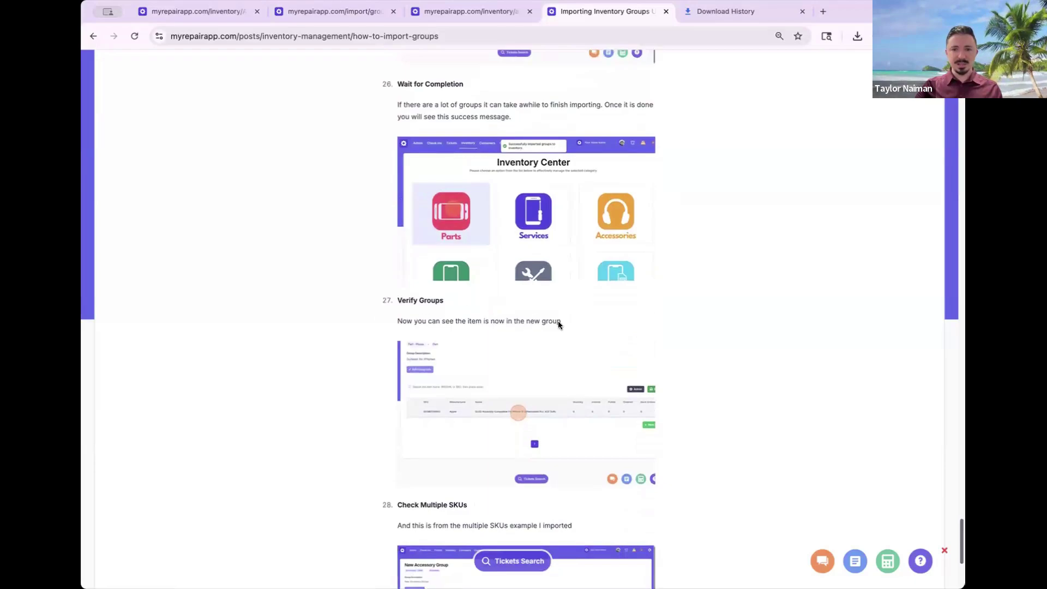
- Read the support article's closing Verify Groups and Check Multiple SKUs steps and its Need Help section
scroll(723, 286, down, 2)
scroll(726, 289, down, 1)
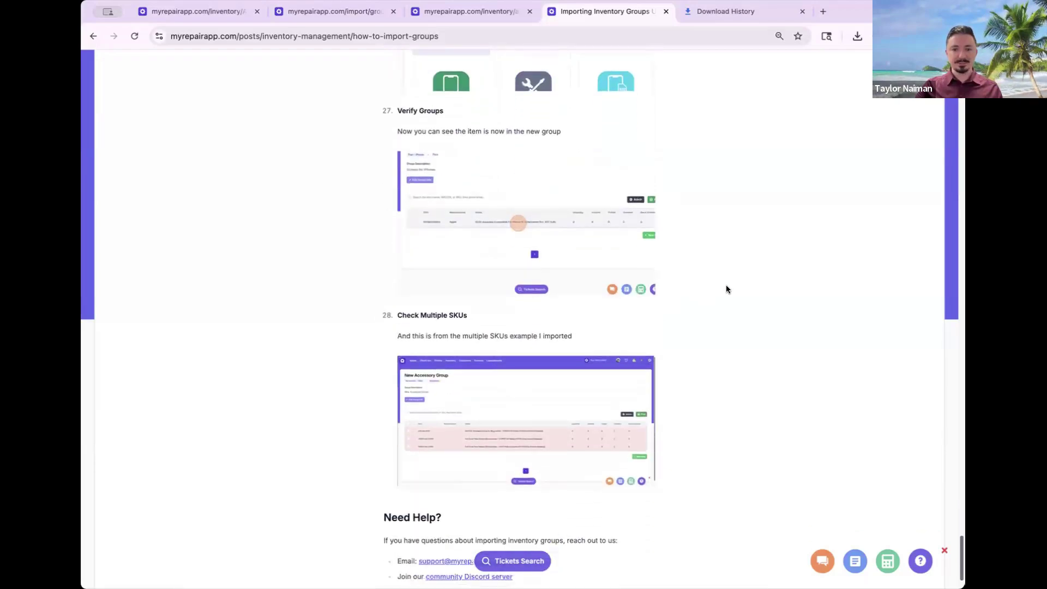
scroll(725, 289, down, 1)
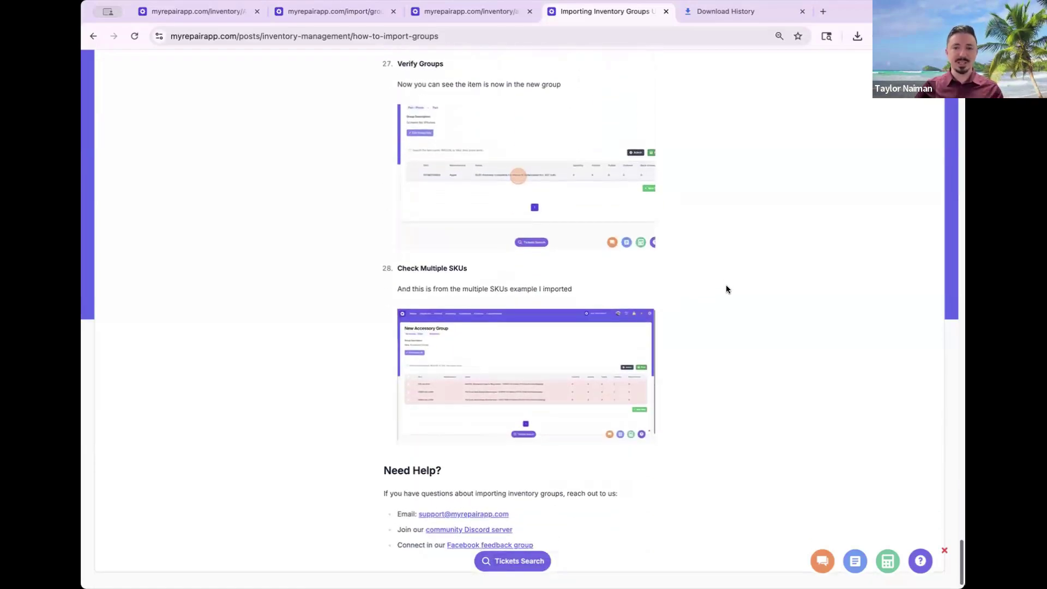
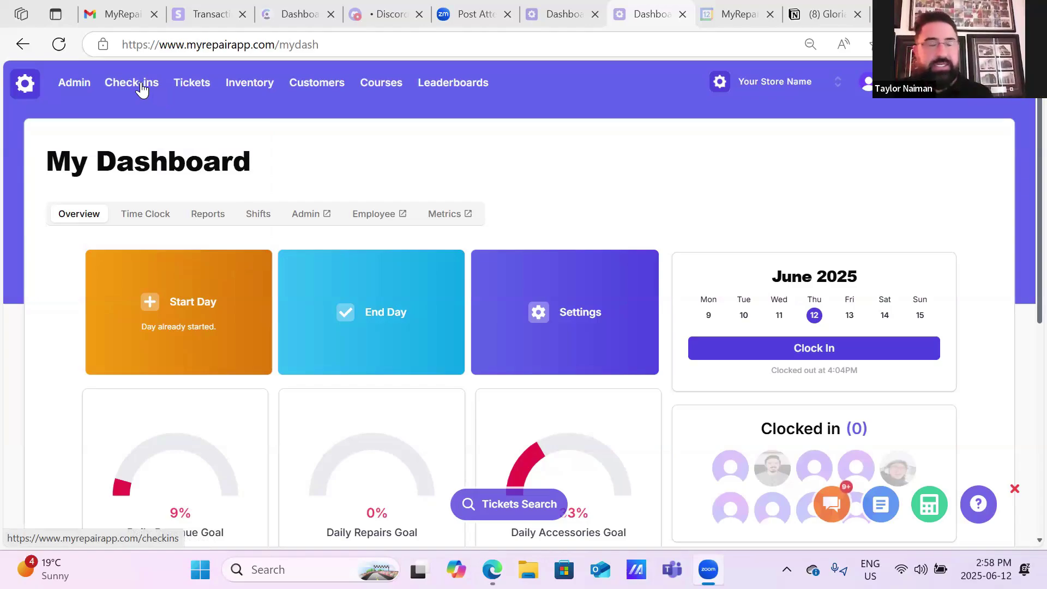
- Start a trade-in check-in for a returning customer, view the Add Device categories, and leave the ticket without adding a device
click(142, 87)
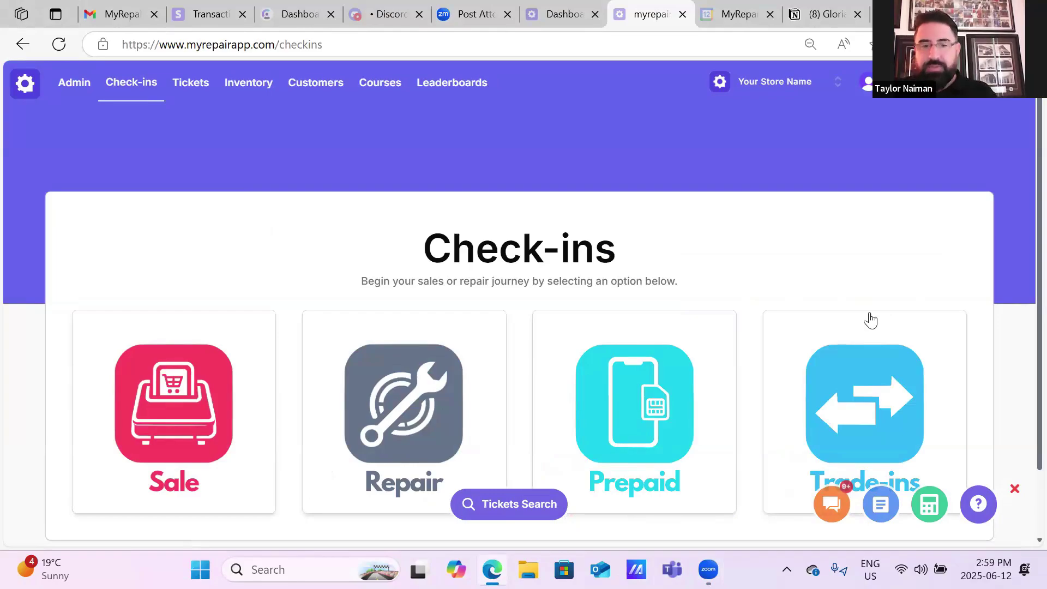
scroll(870, 319, down, 2)
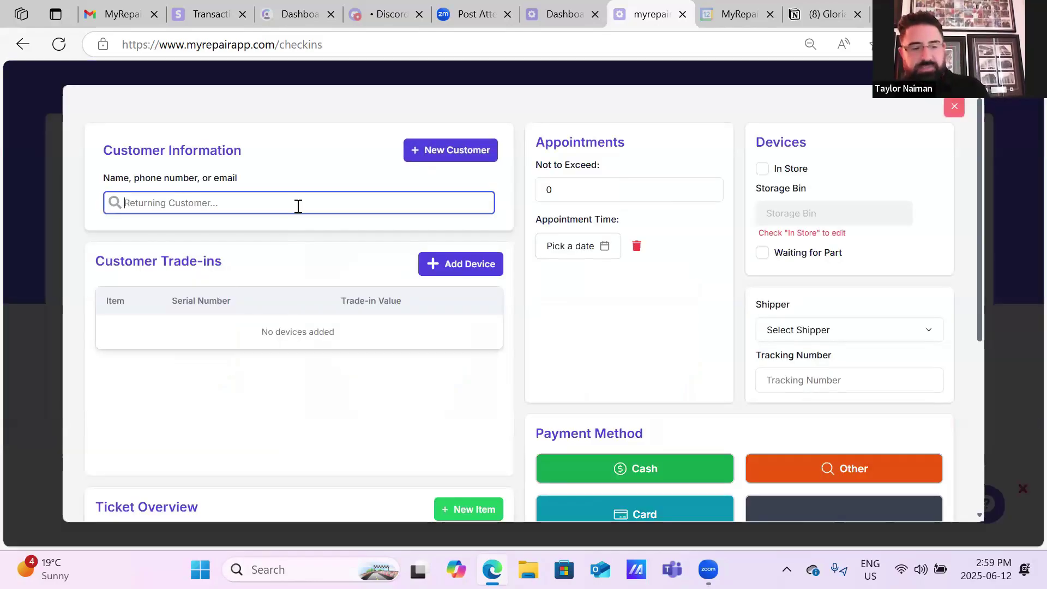
text(ta)
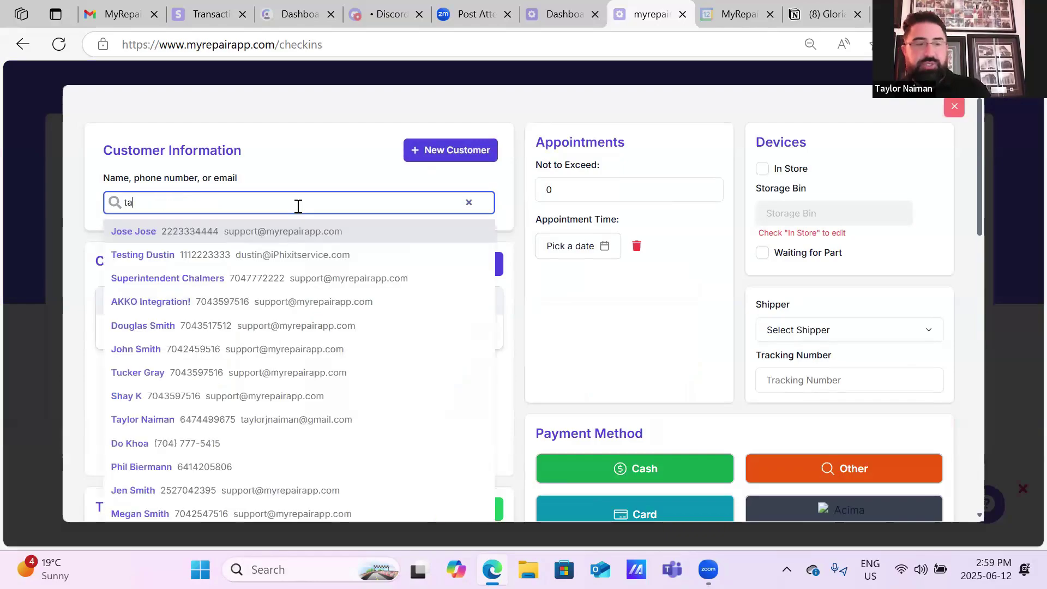
text(y)
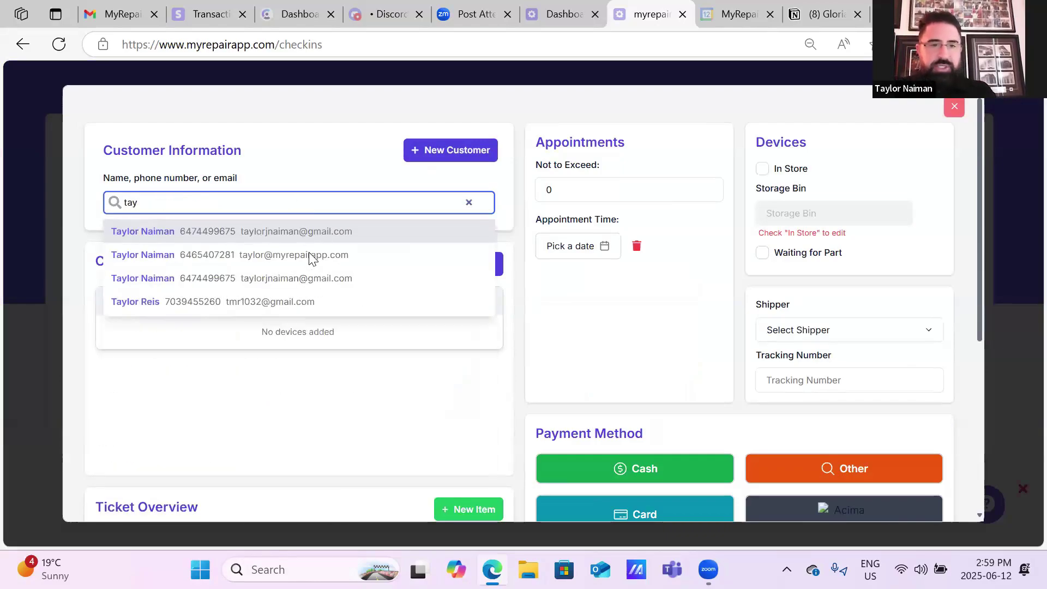
click(348, 264)
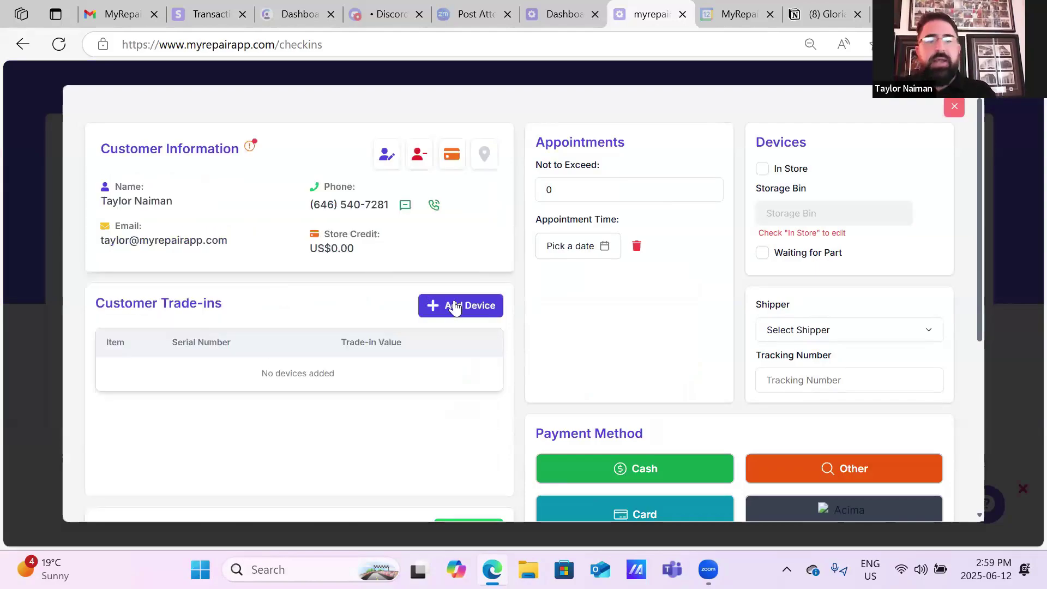
scroll(460, 230, down, 2)
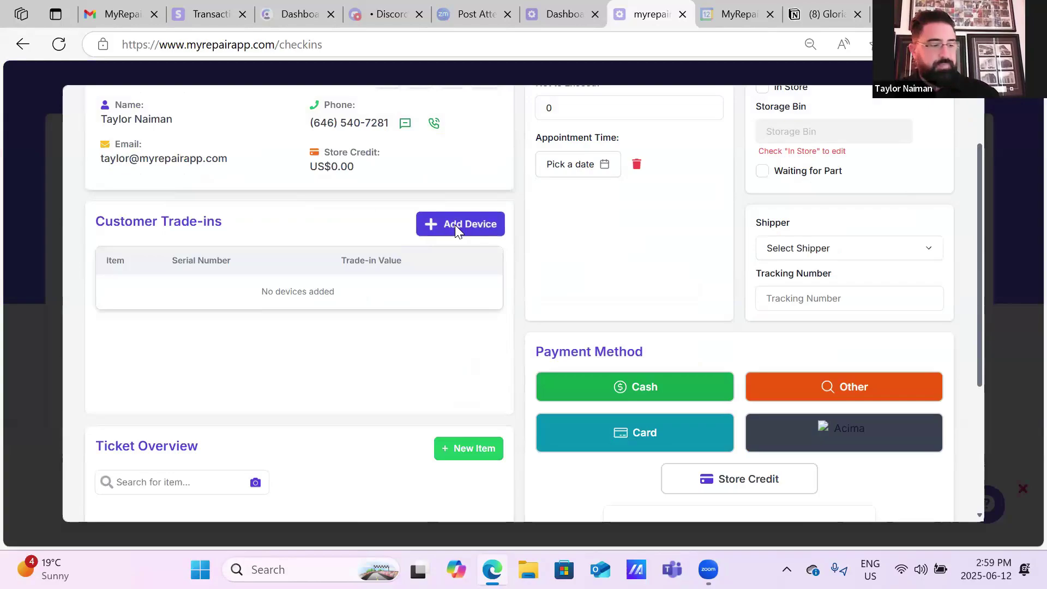
click(455, 225)
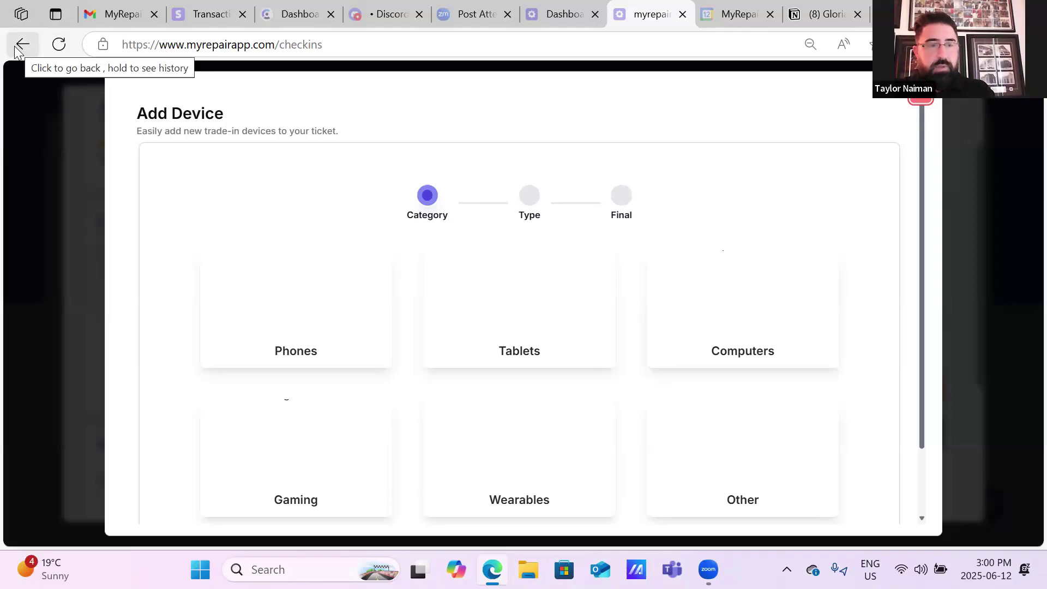
click(16, 50)
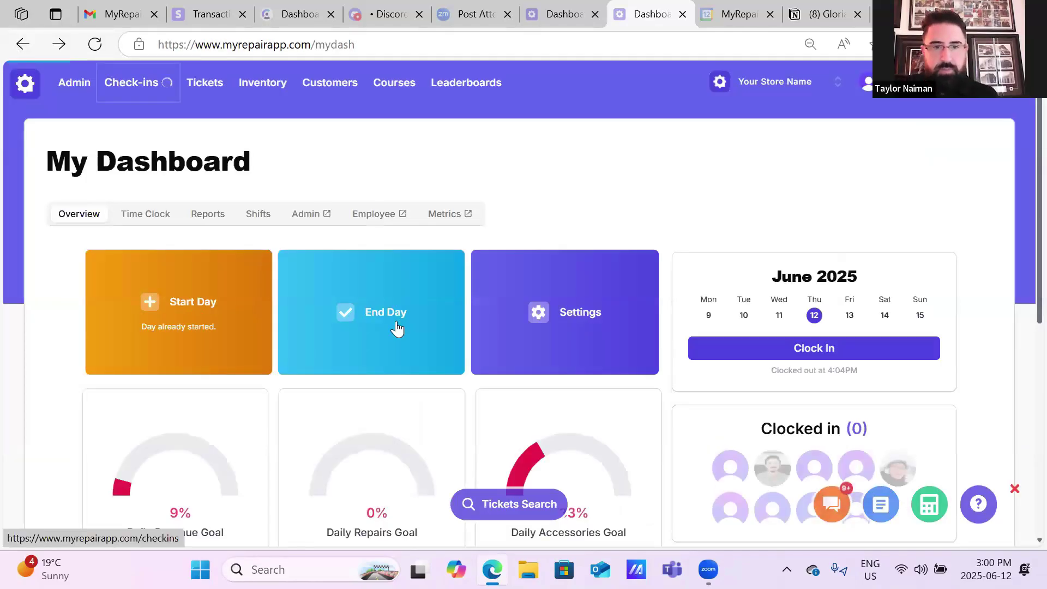
- Start a repair check-in and assign the returning customer found by searching their name
click(398, 328)
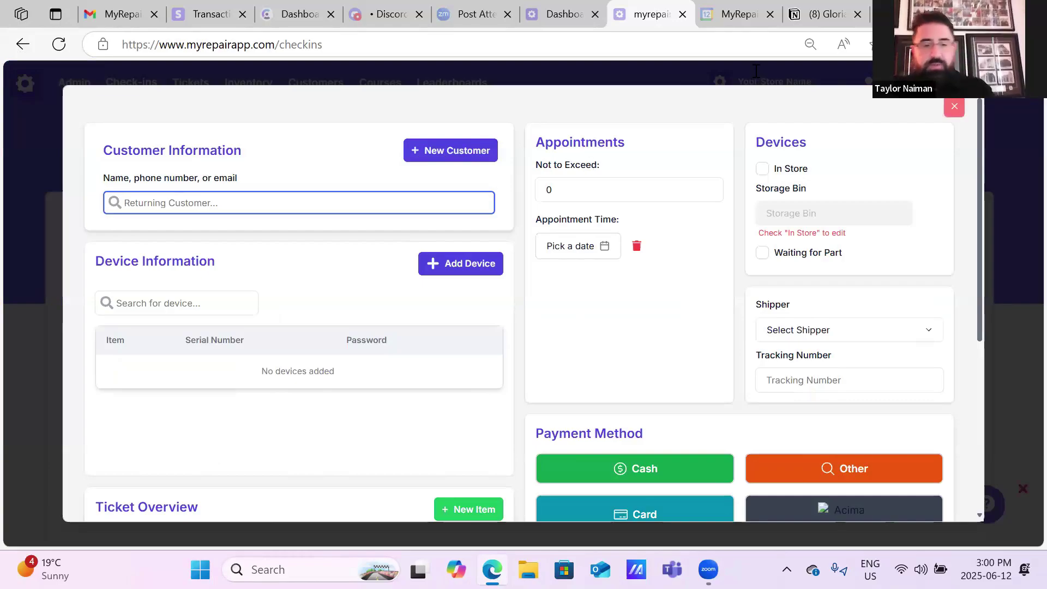
click(213, 200)
text(taylor)
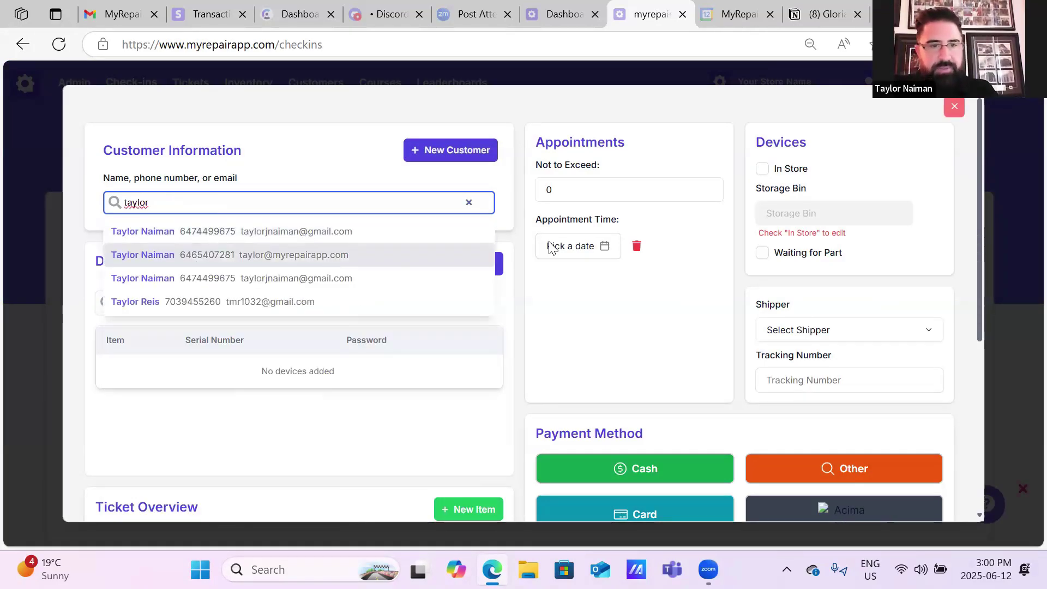
key(Return)
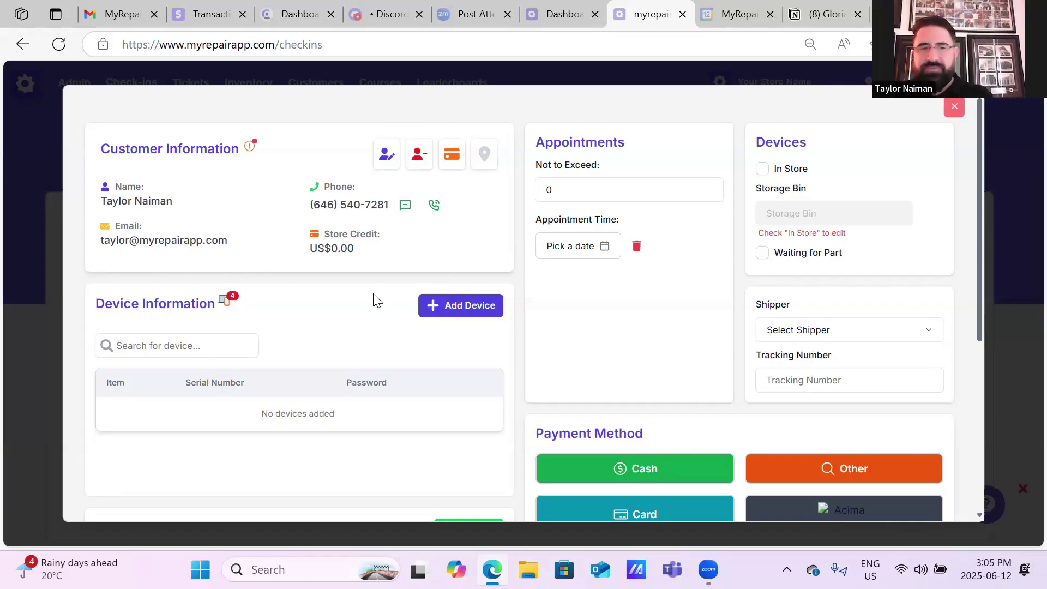
- Find and add an iPhone 11 to the repair ticket's device information
scroll(374, 299, down, 3)
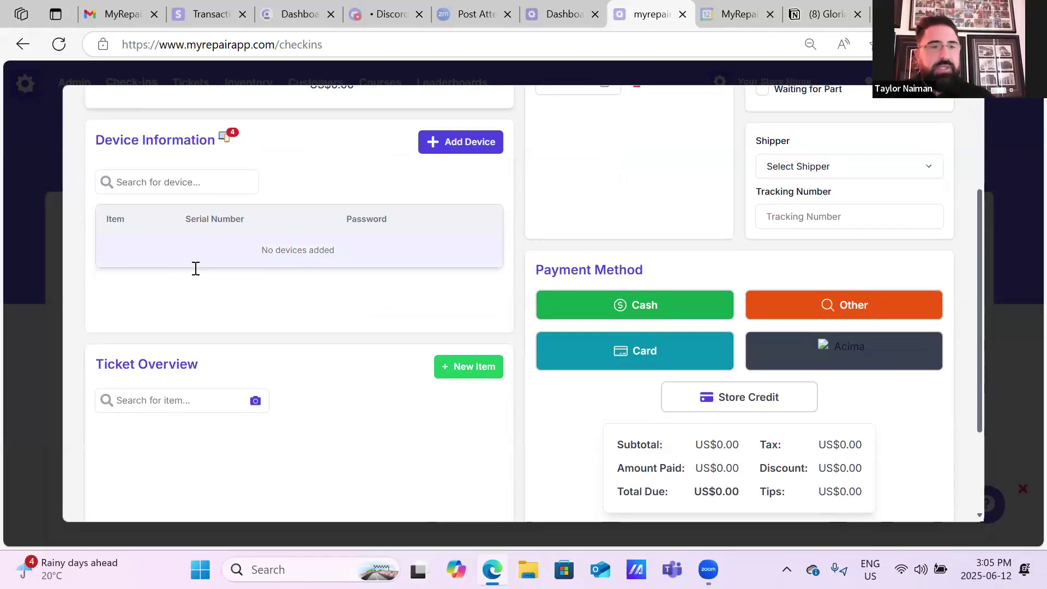
scroll(195, 268, up, 2)
click(252, 261)
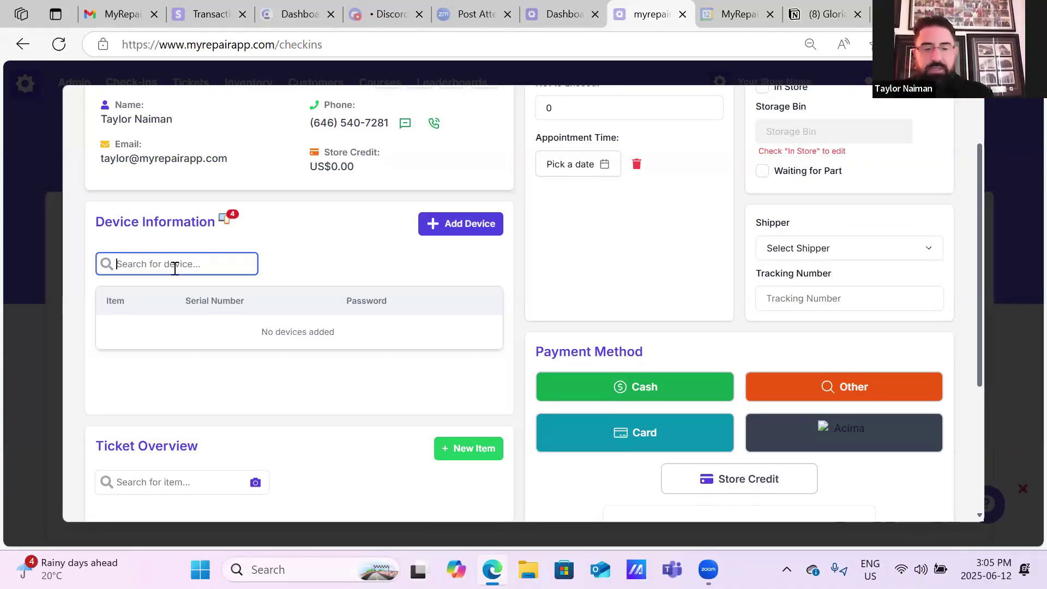
text(iphone)
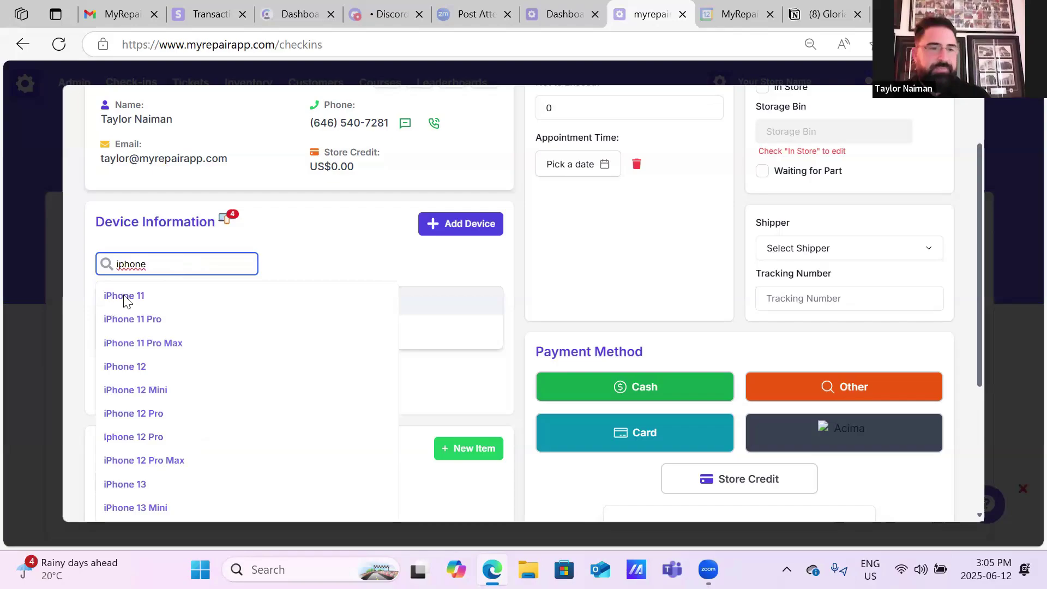
click(199, 292)
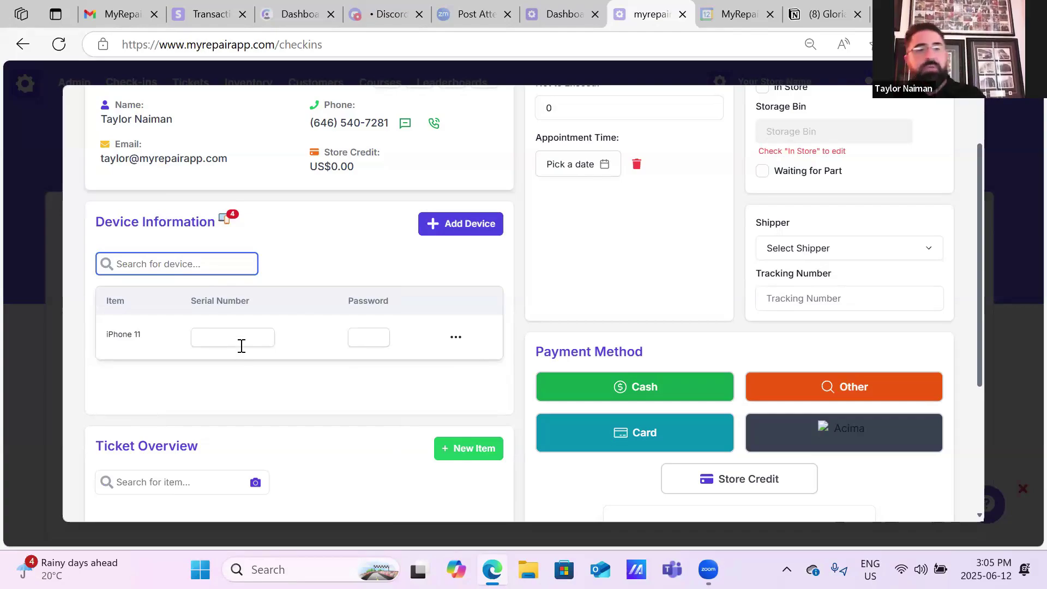
- View the iPhone 11's Pattern Lock form and close it without saving a pattern
click(456, 338)
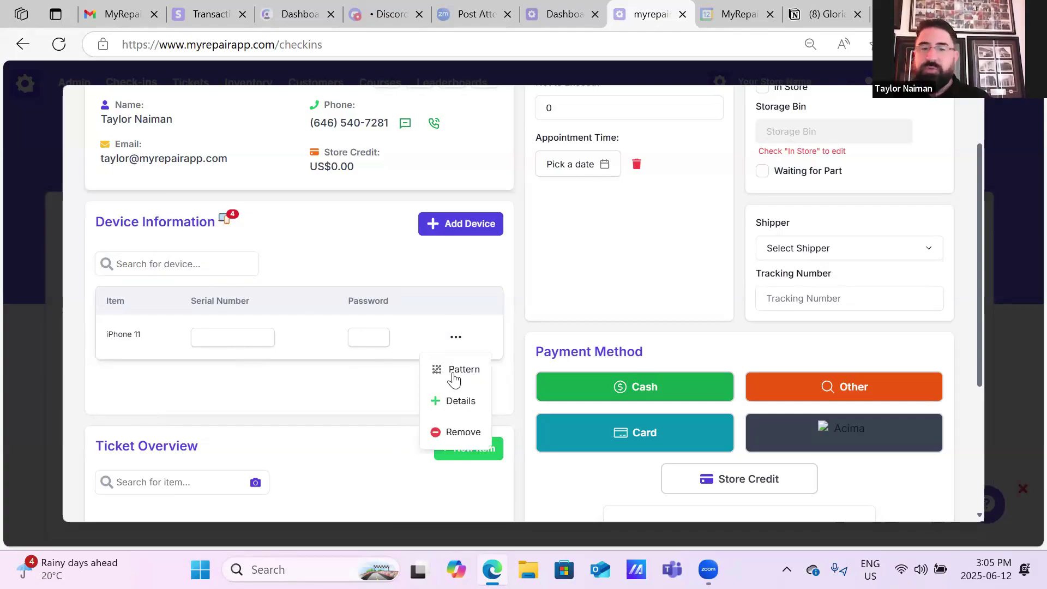
click(464, 371)
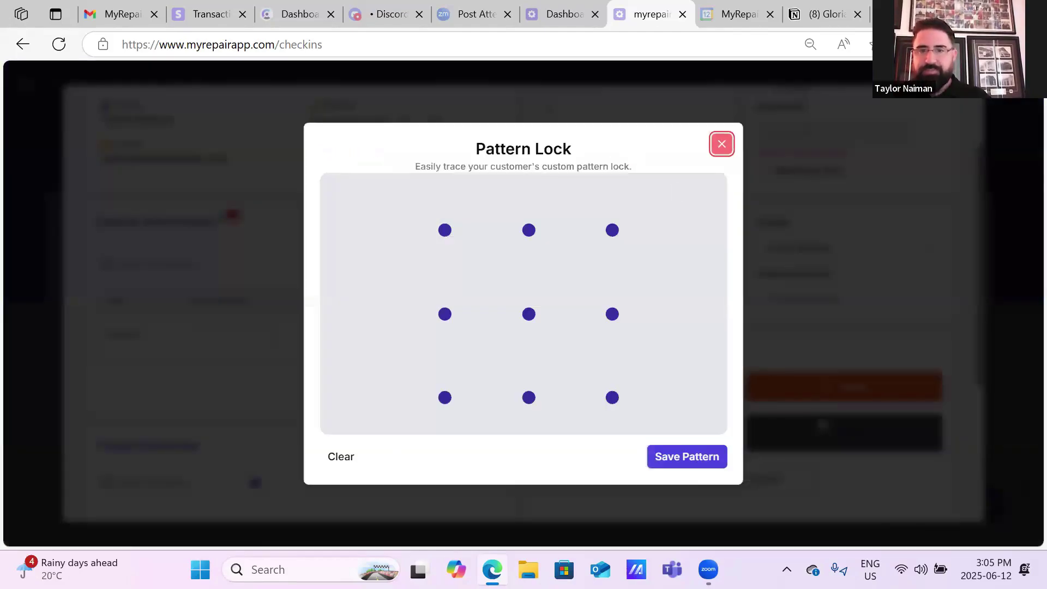
key(Escape)
scroll(309, 254, down, 3)
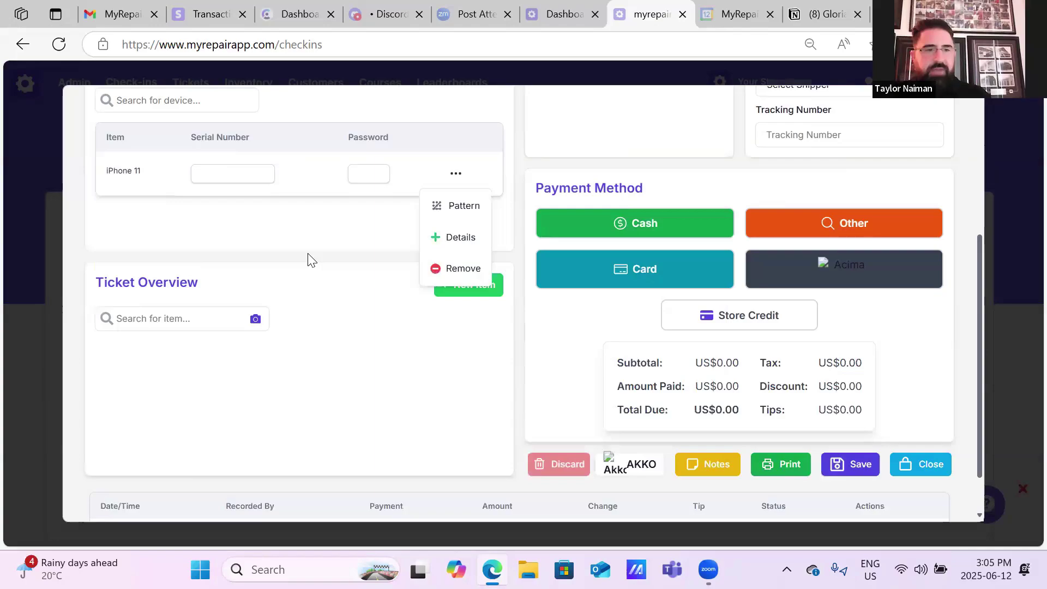
click(136, 256)
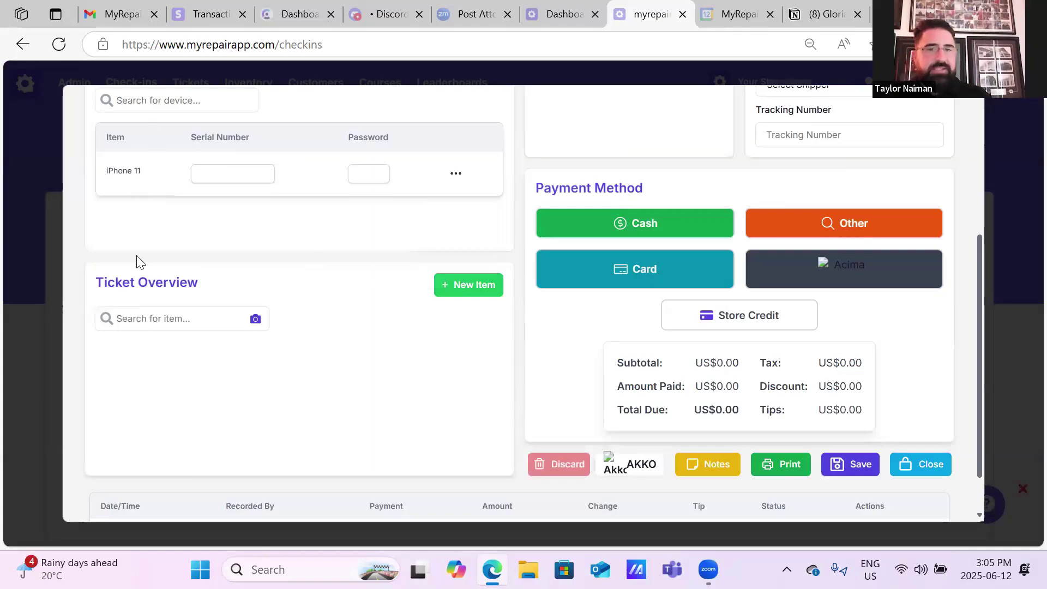
- Add the Apple iPhone 11 Screen Repair item AP-IPHO-11-2501 to the ticket overview
click(158, 318)
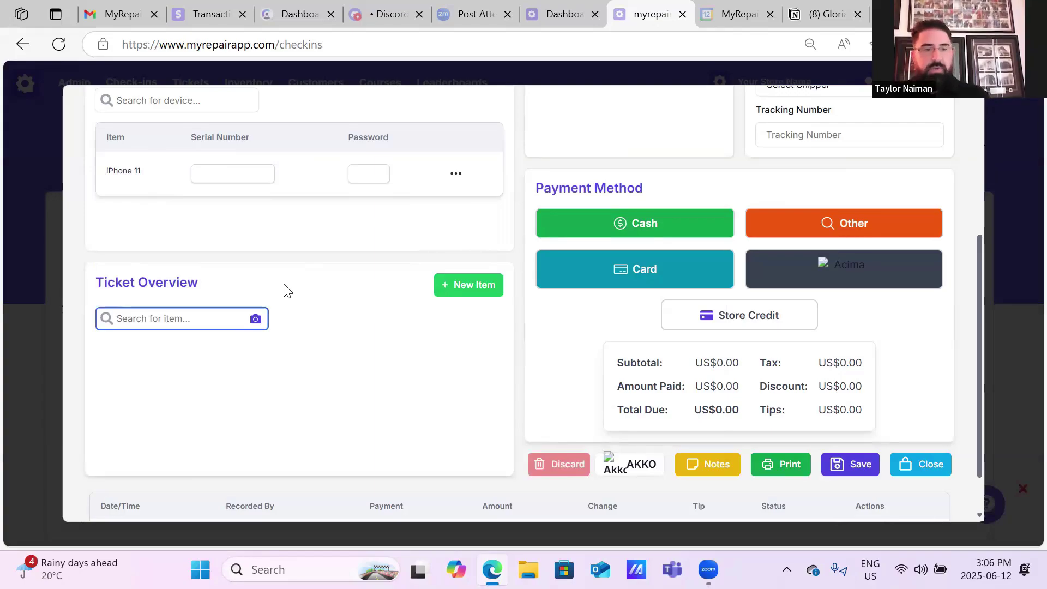
text(iphone )
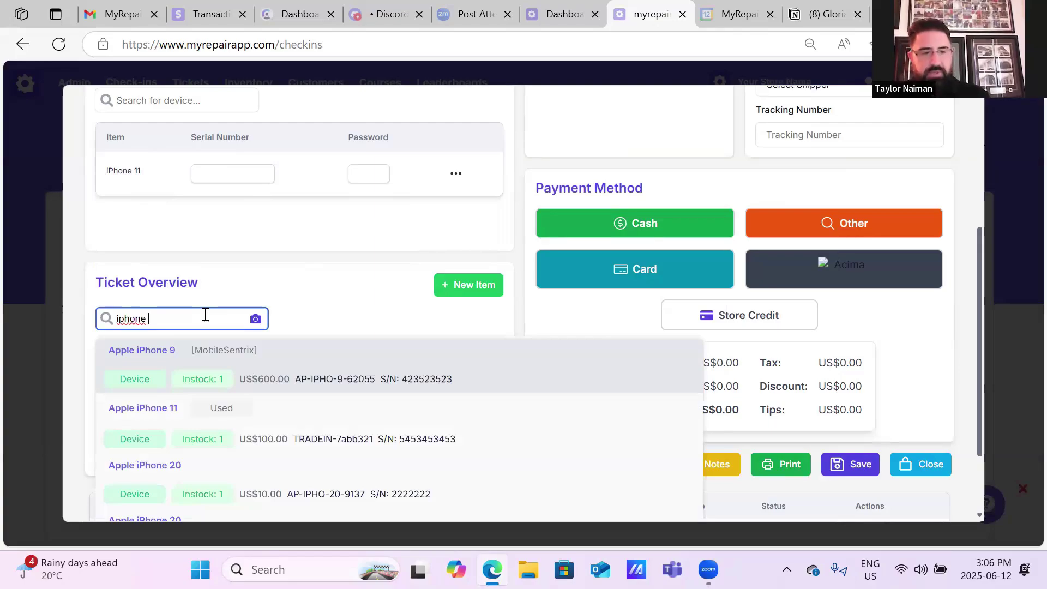
text(11 scr)
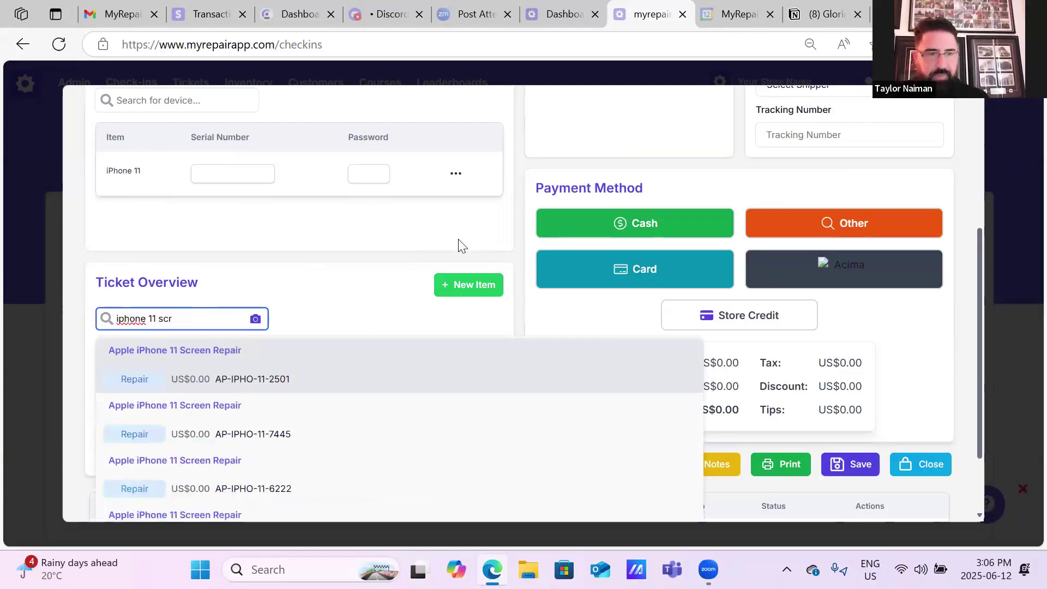
click(493, 345)
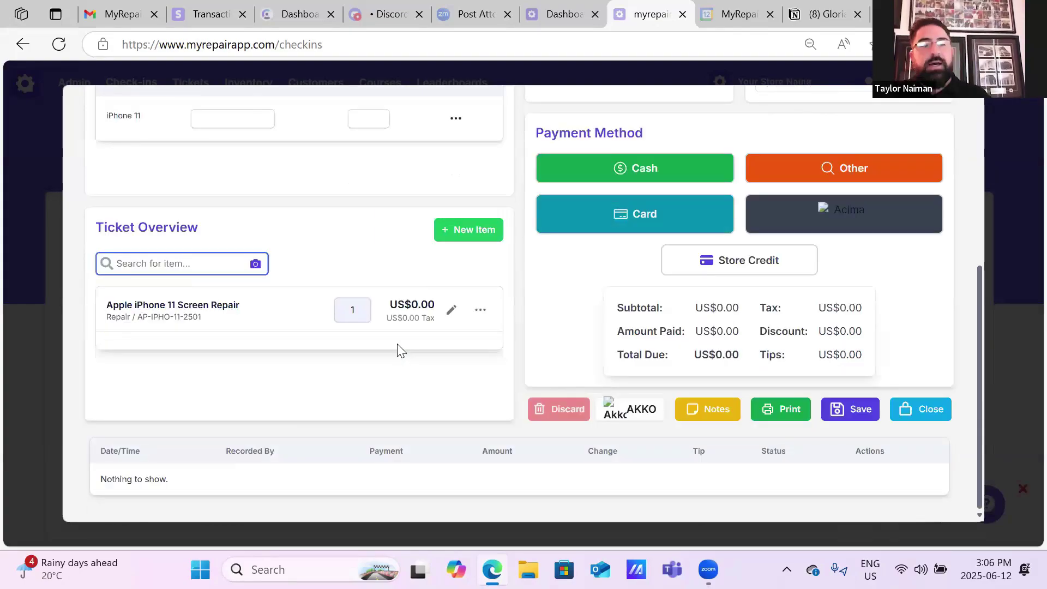
- Set the price of the Apple iPhone 11 Screen Repair item to US$100 and apply the change
double_click(446, 309)
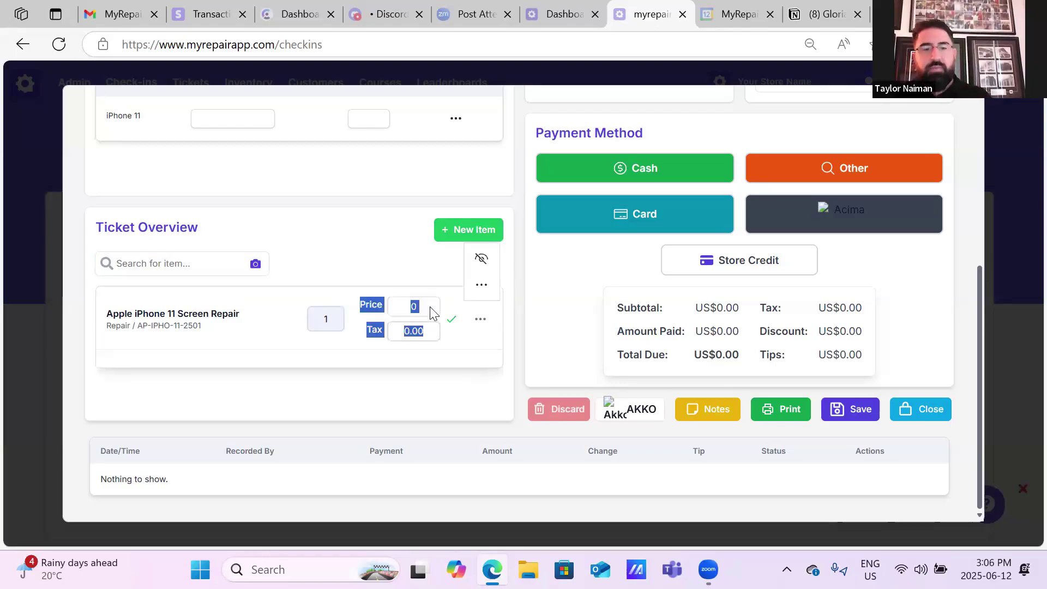
click(425, 299)
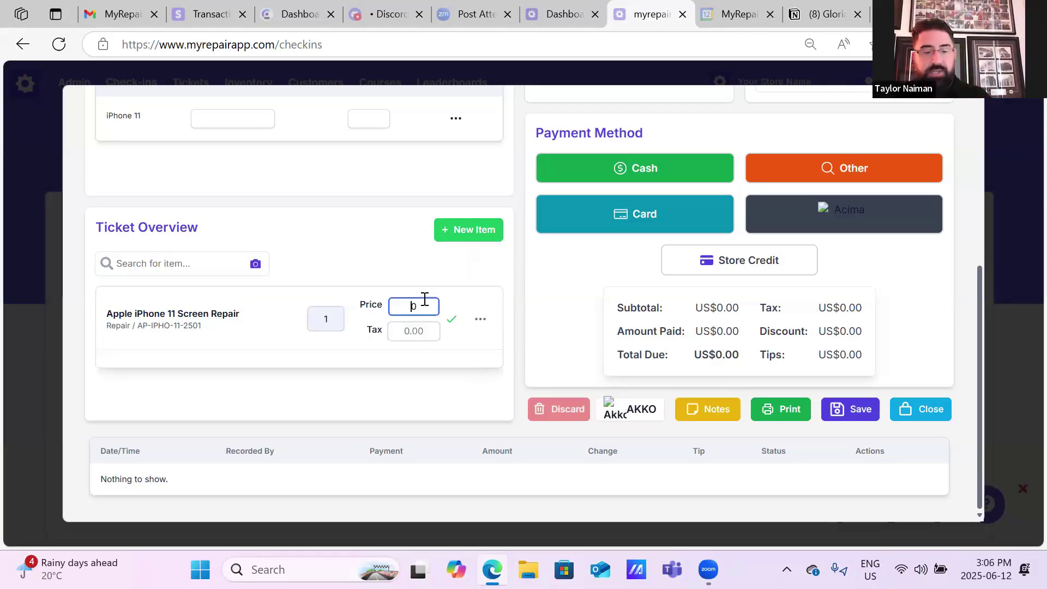
text(100)
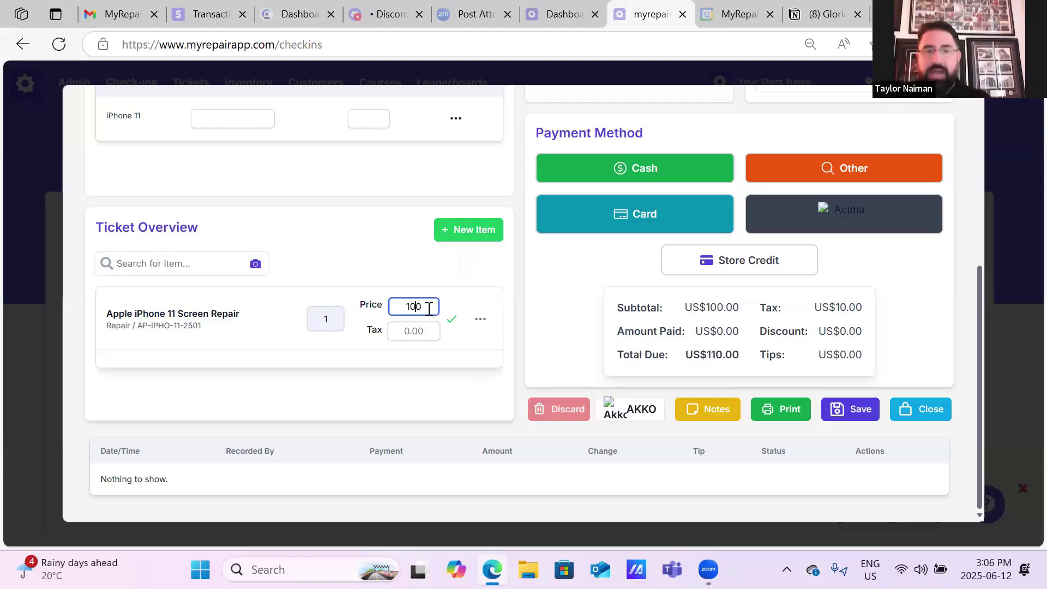
click(542, 311)
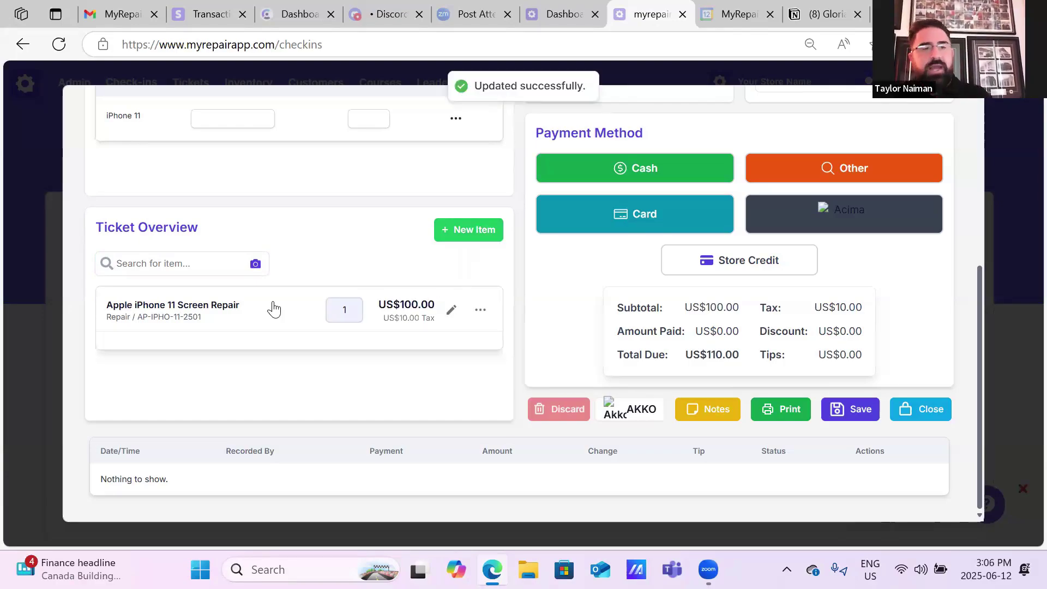
- Attach the iPhone 11 LCD part (iP11LCD) to the Apple iPhone 11 Screen Repair item in the ticket overview
click(480, 310)
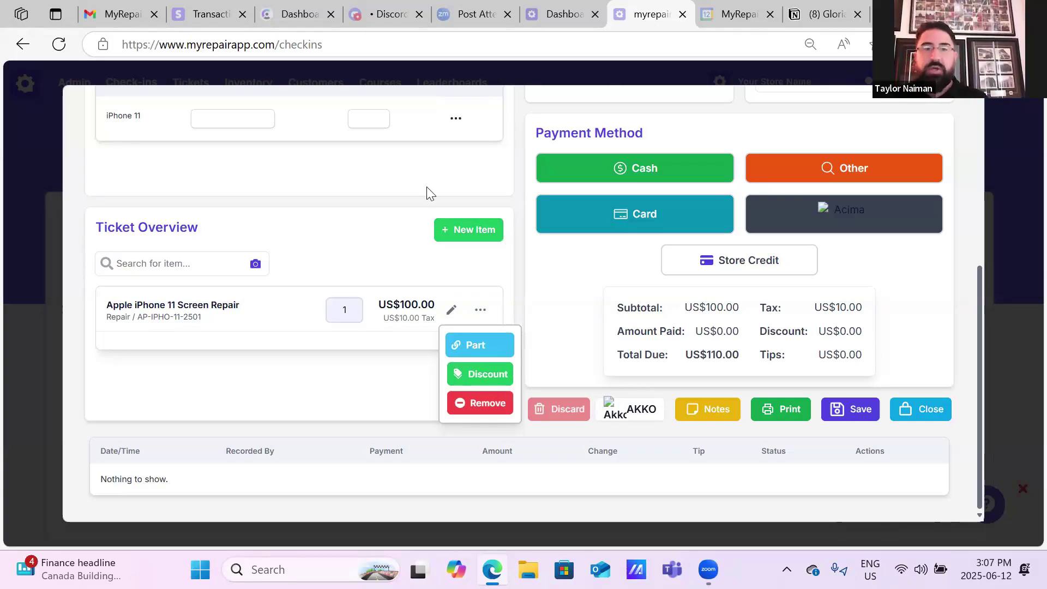
click(492, 345)
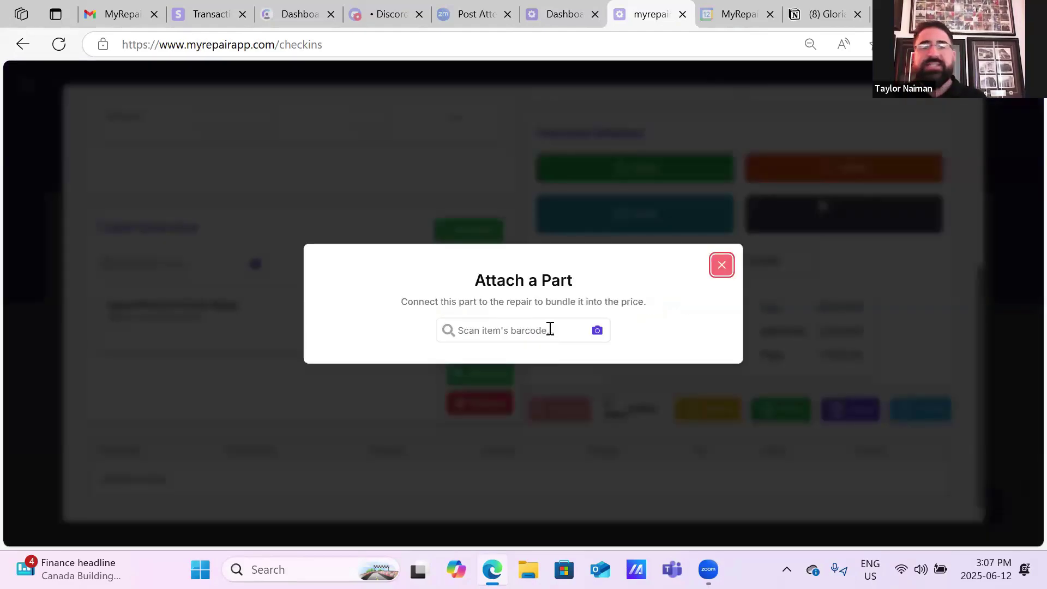
click(551, 329)
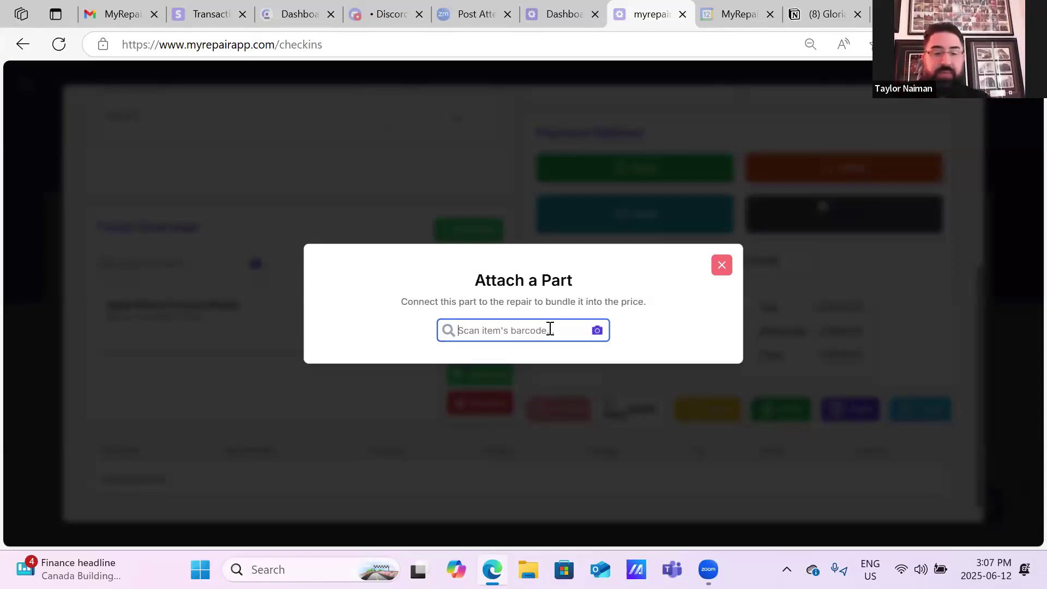
text(i)
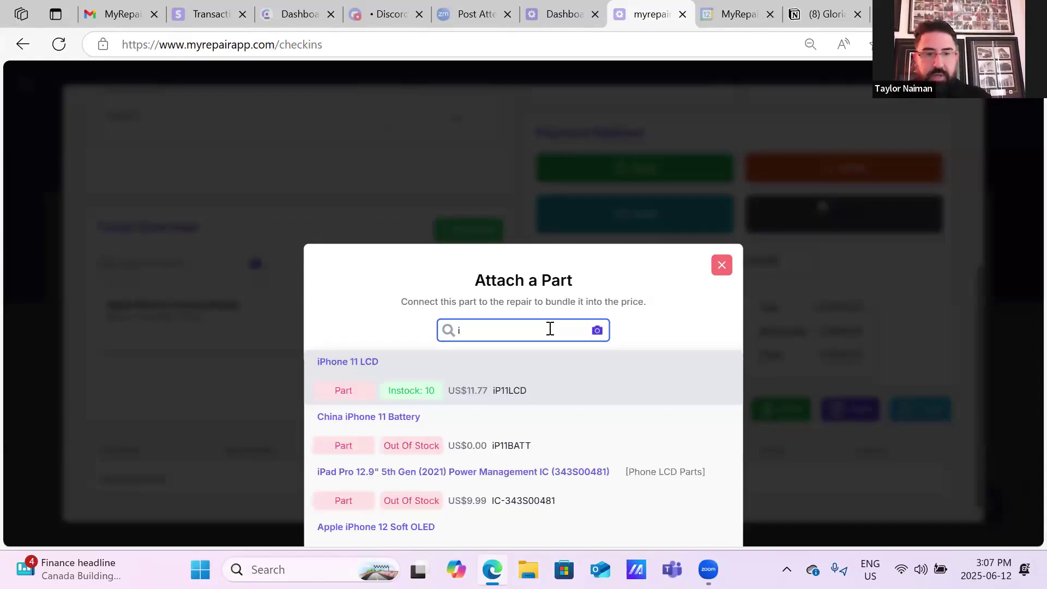
text(pho)
key(BackSpace)
key(BackSpace)
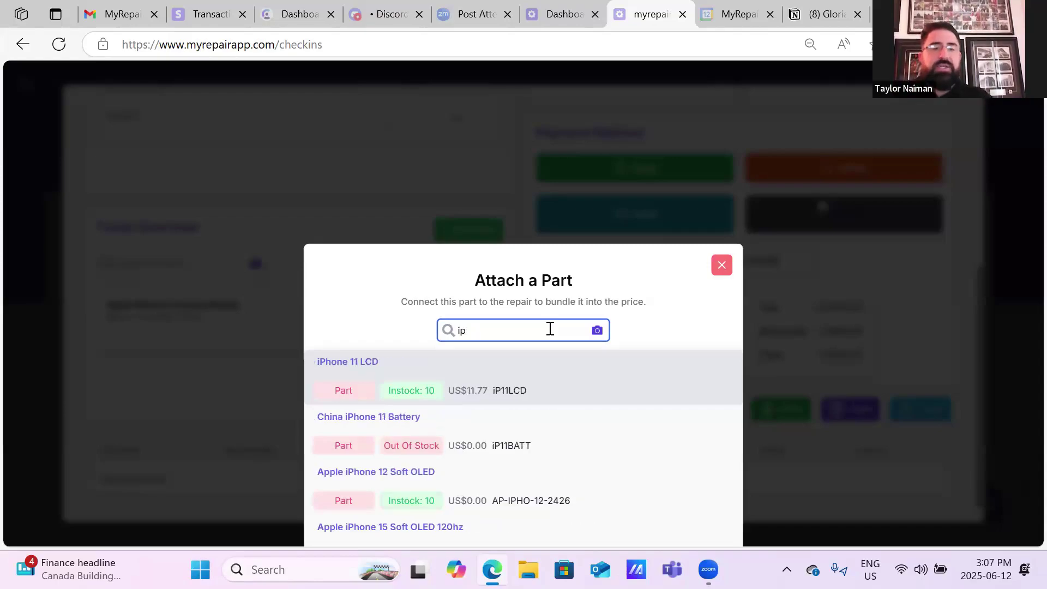
click(415, 372)
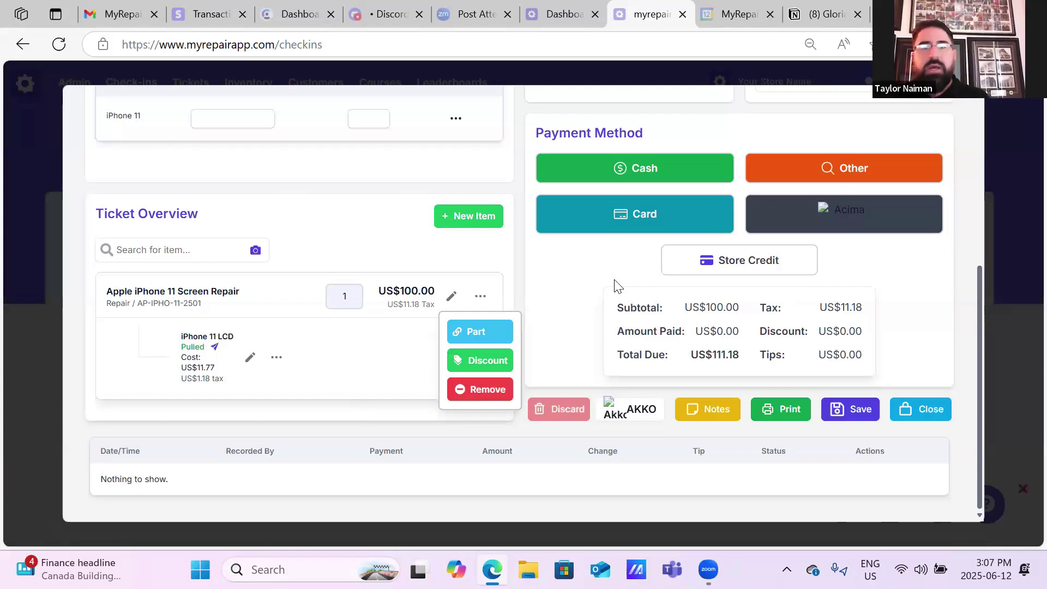
- Try the In Store and Waiting for Part options in the ticket's Devices section, clearing each one again
scroll(615, 282, up, 5)
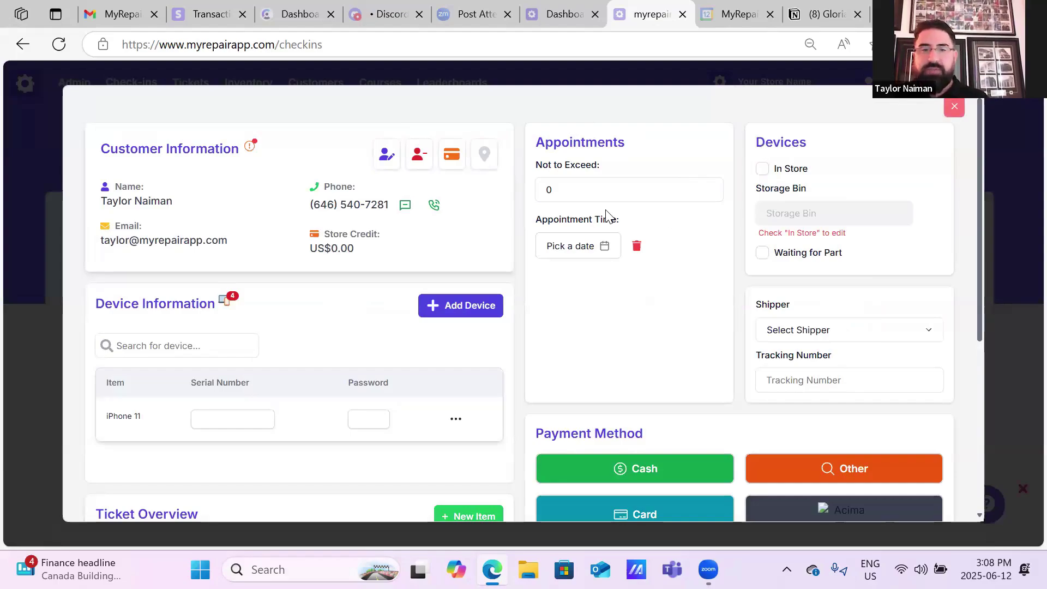
click(763, 169)
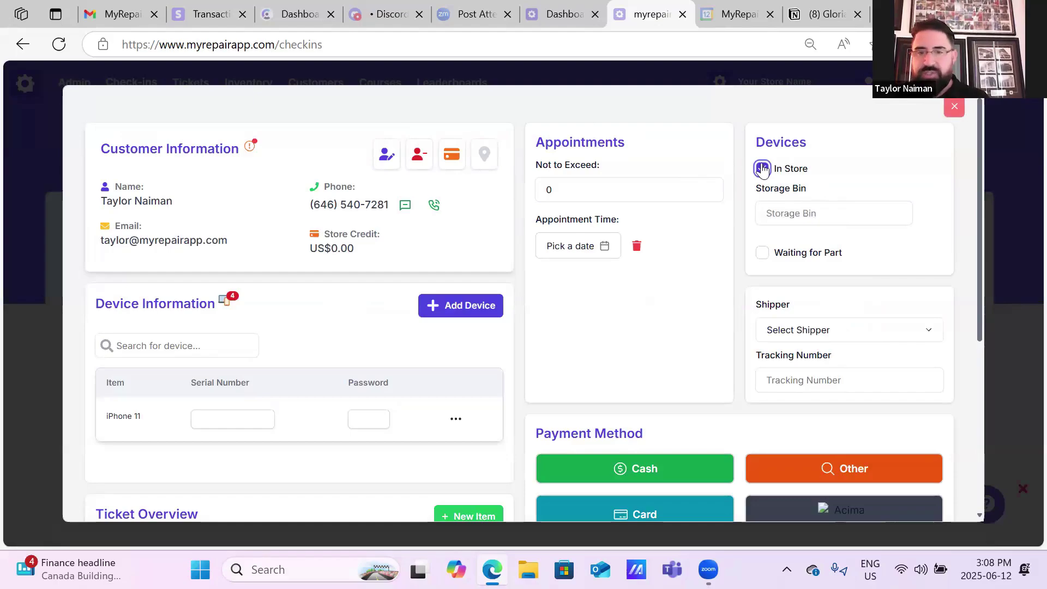
click(775, 212)
key(shift+Tab)
key(space)
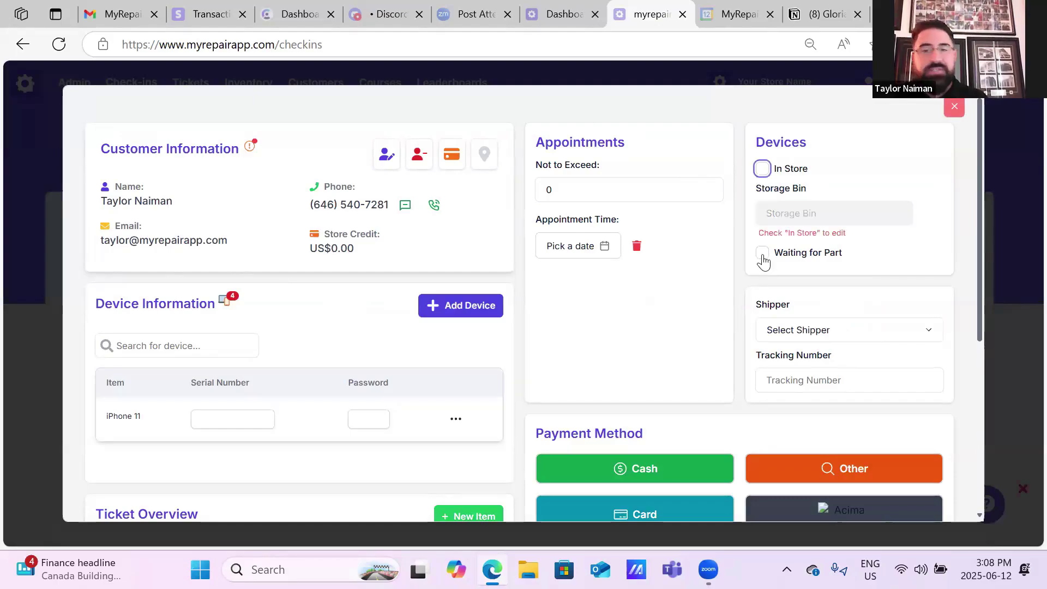
click(764, 262)
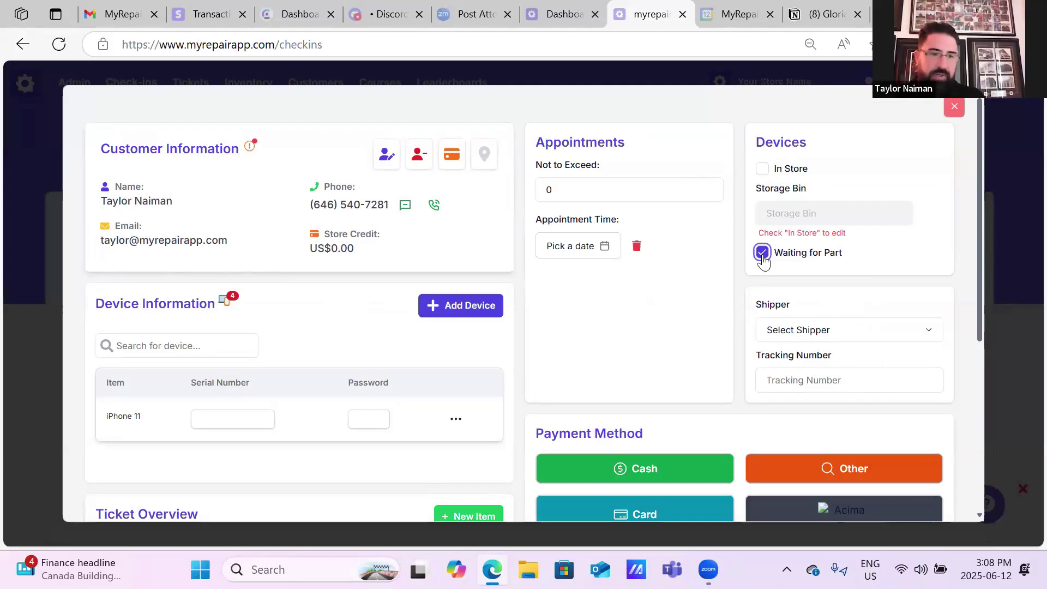
click(825, 254)
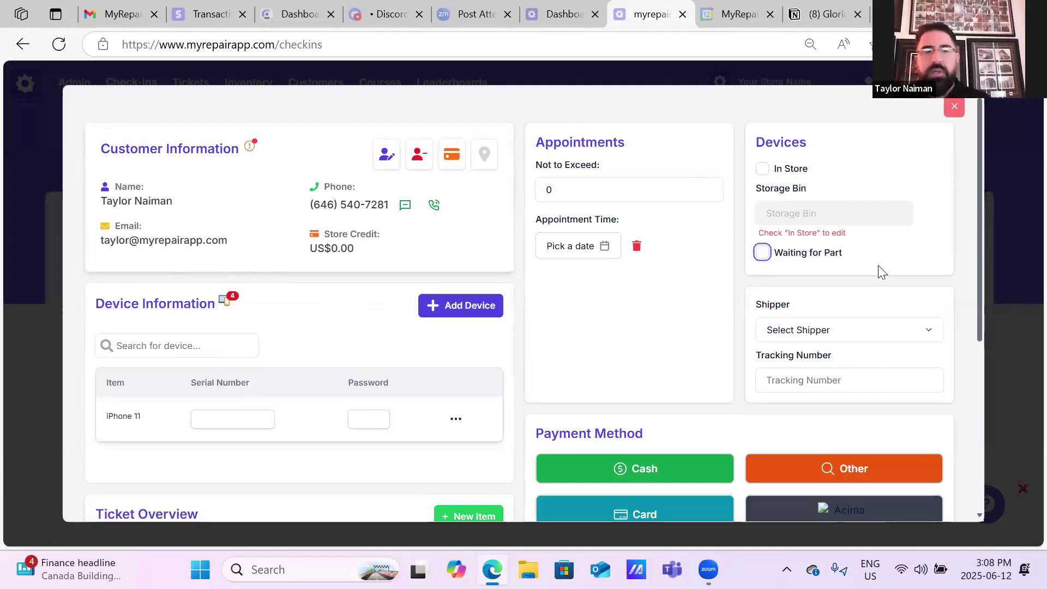
- Set the ticket's shipper to FedEx and enter 123456 as the tracking number
scroll(926, 259, down, 1)
click(925, 260)
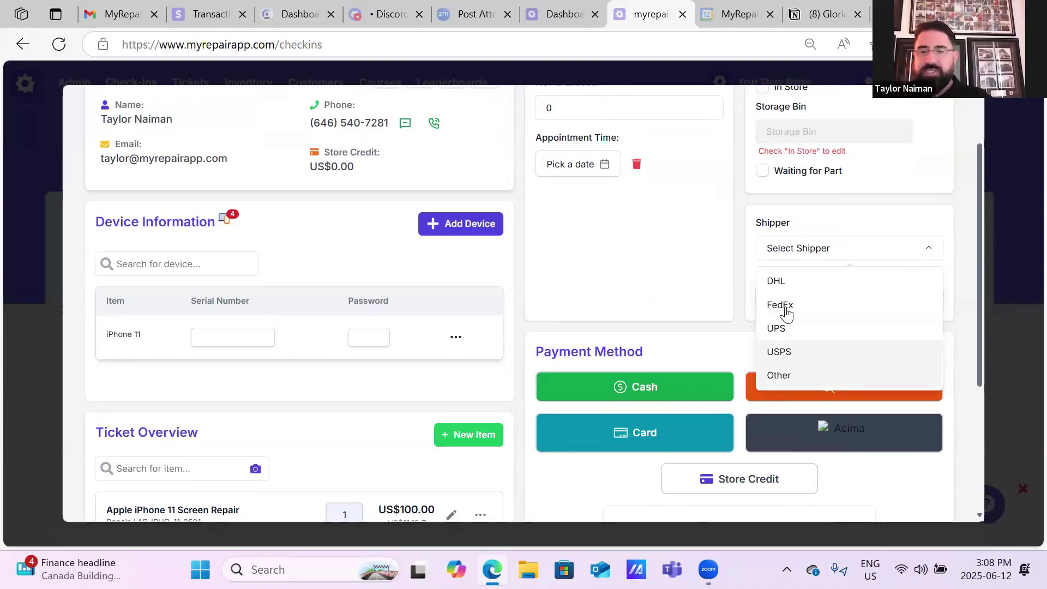
click(813, 299)
key(Tab)
click(927, 333)
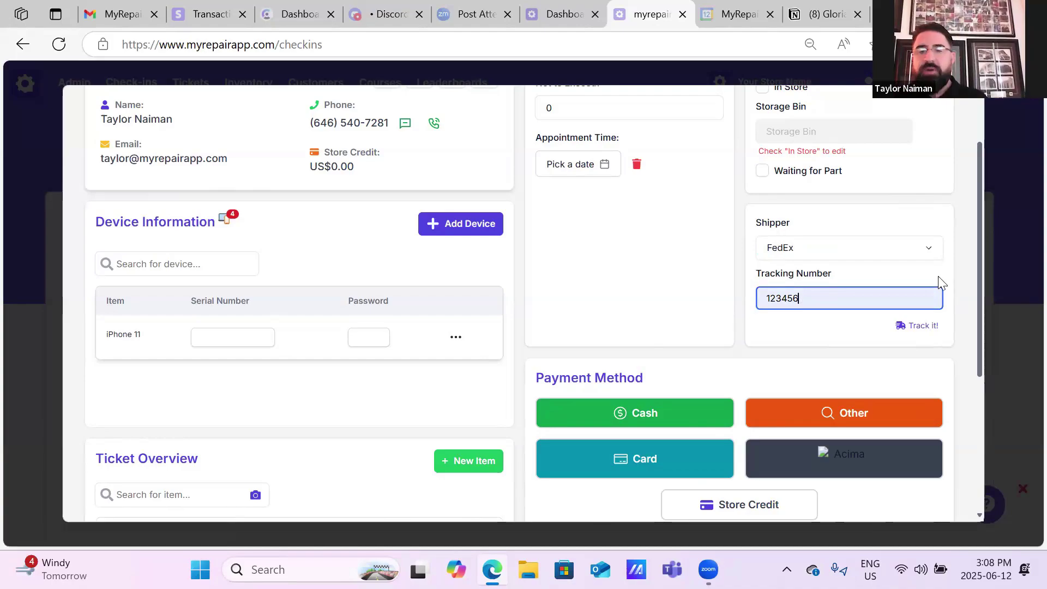
- View the ticket's Initial Note form and close it without writing a note
scroll(974, 385, down, 1)
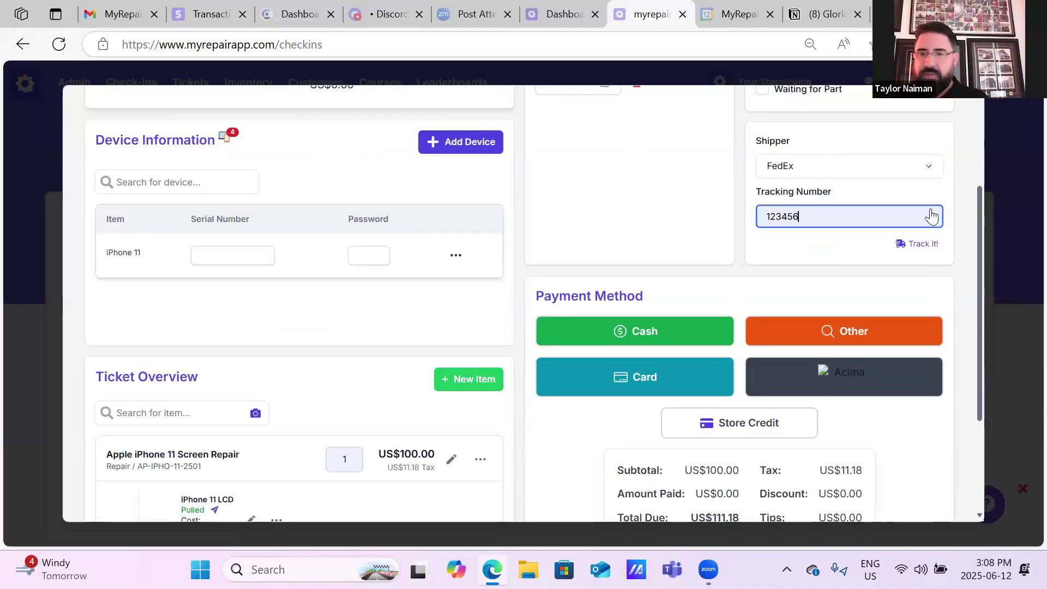
scroll(927, 217, down, 2)
click(831, 213)
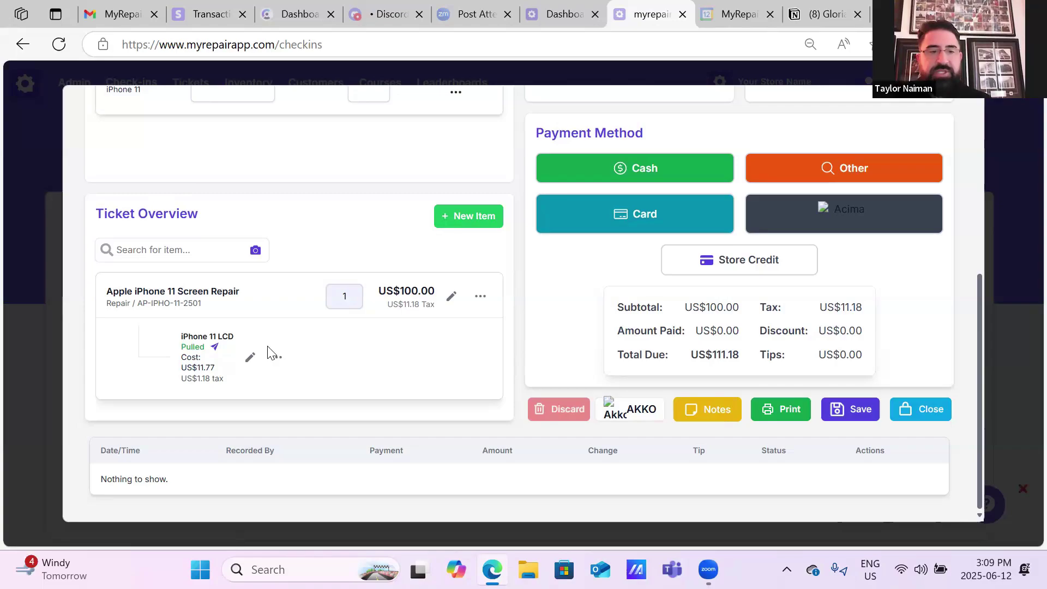
click(268, 364)
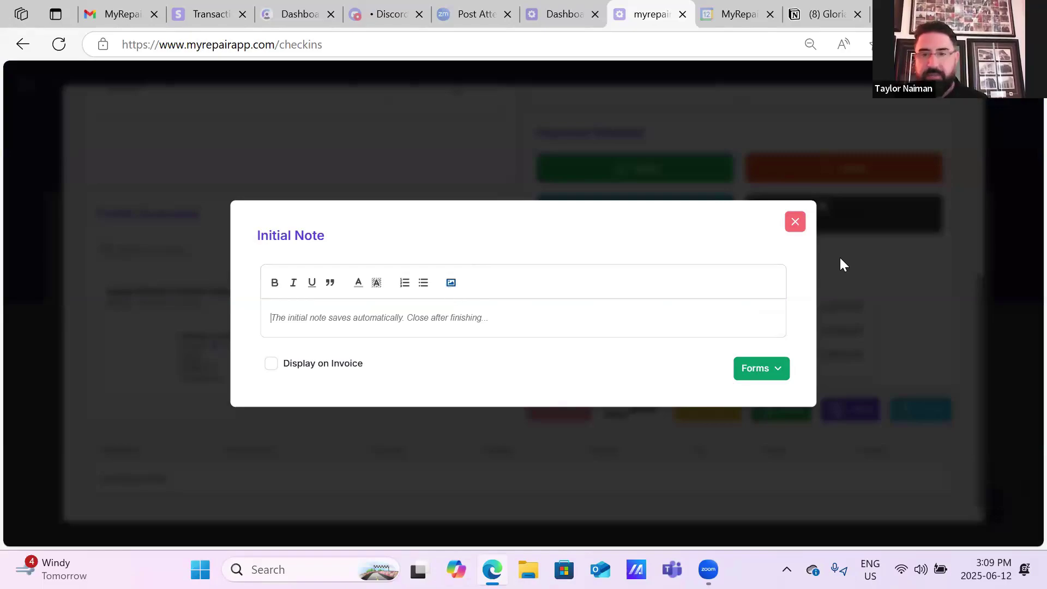
click(796, 223)
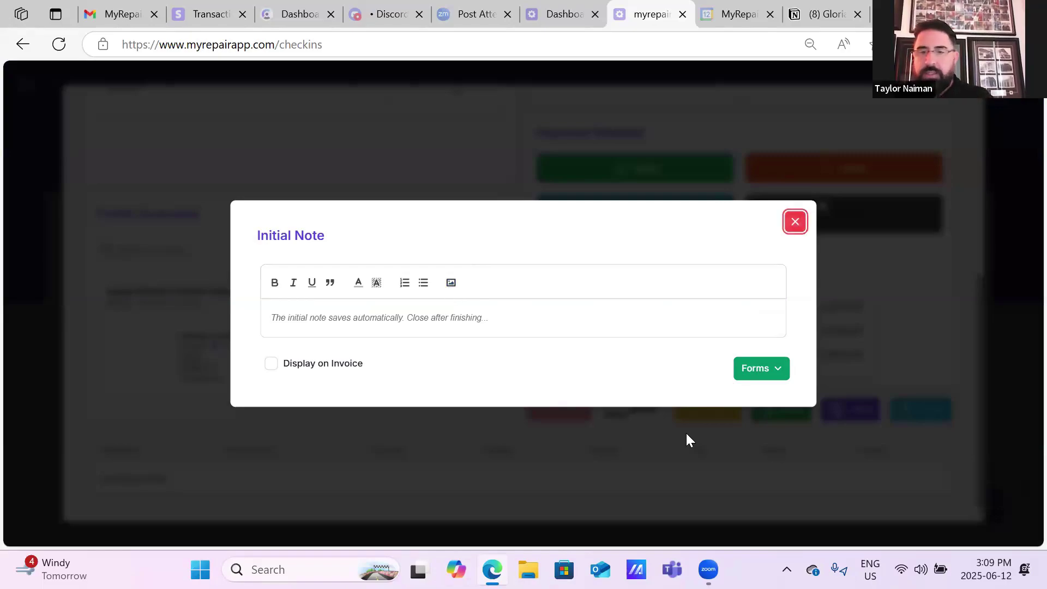
- Show the PrintNode print options for the ticket and dismiss them without printing
click(788, 417)
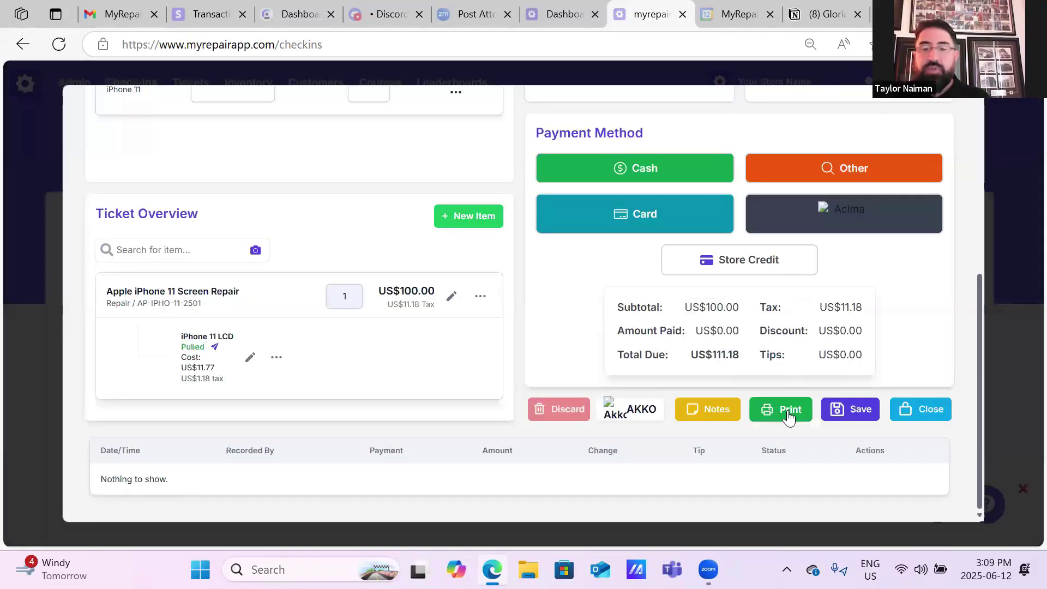
scroll(789, 411, up, 1)
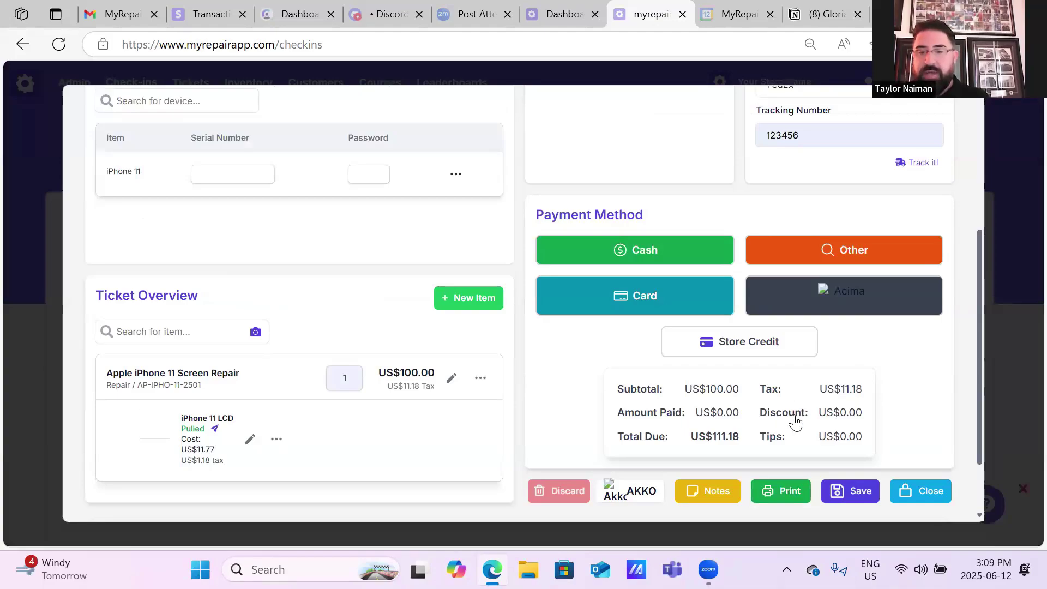
scroll(796, 421, down, 1)
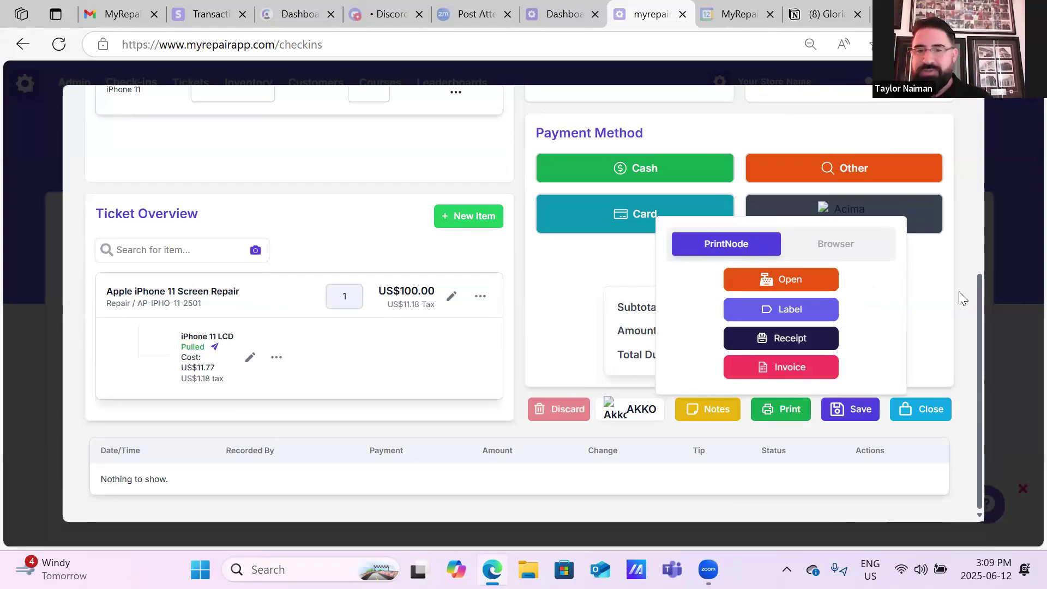
click(939, 331)
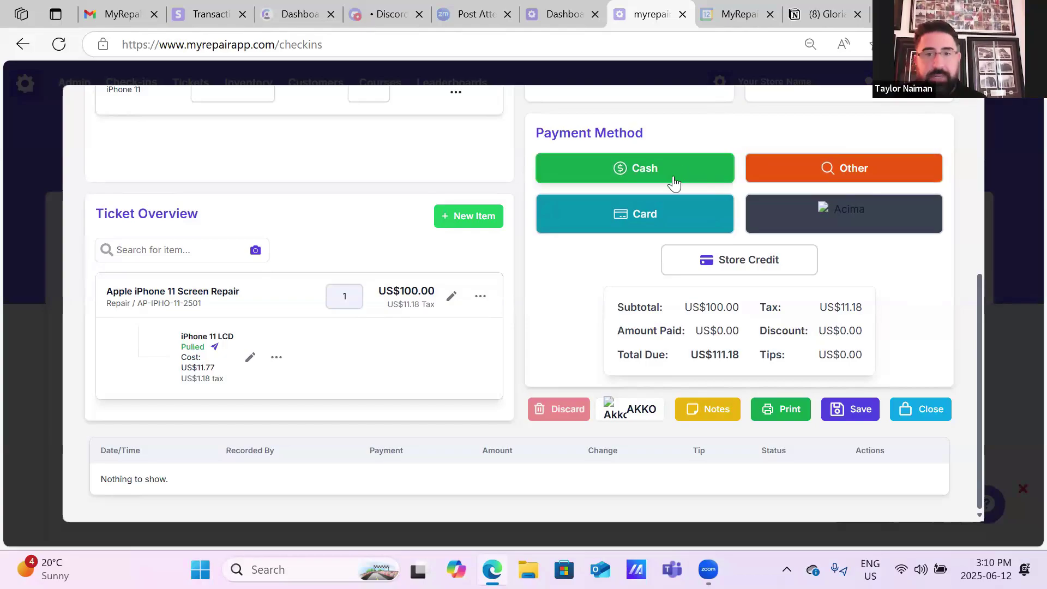
- View the provider choices for an Other Payment and close the form without submitting a payment
click(879, 171)
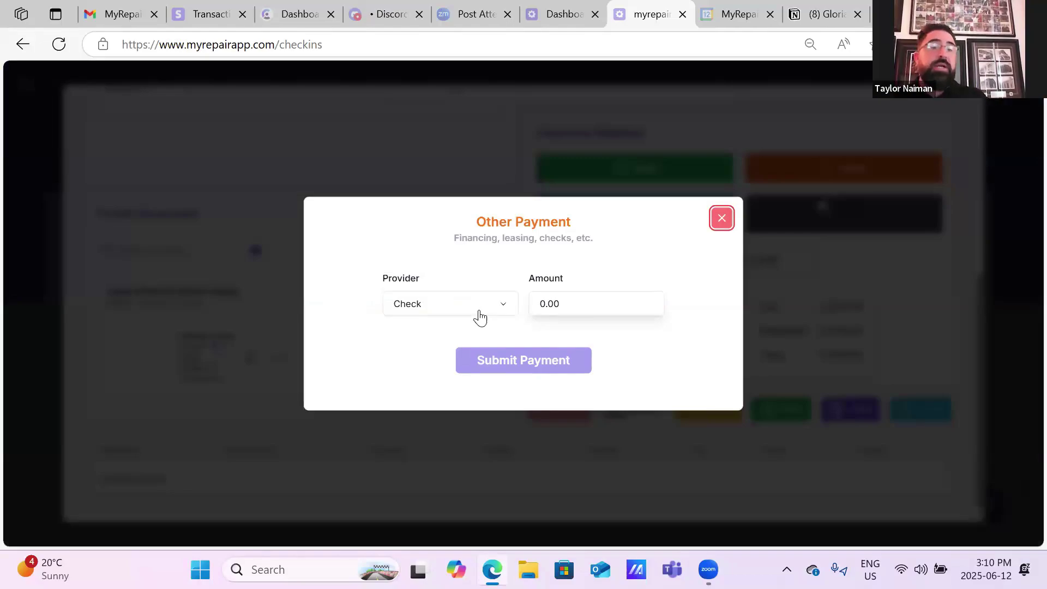
click(478, 312)
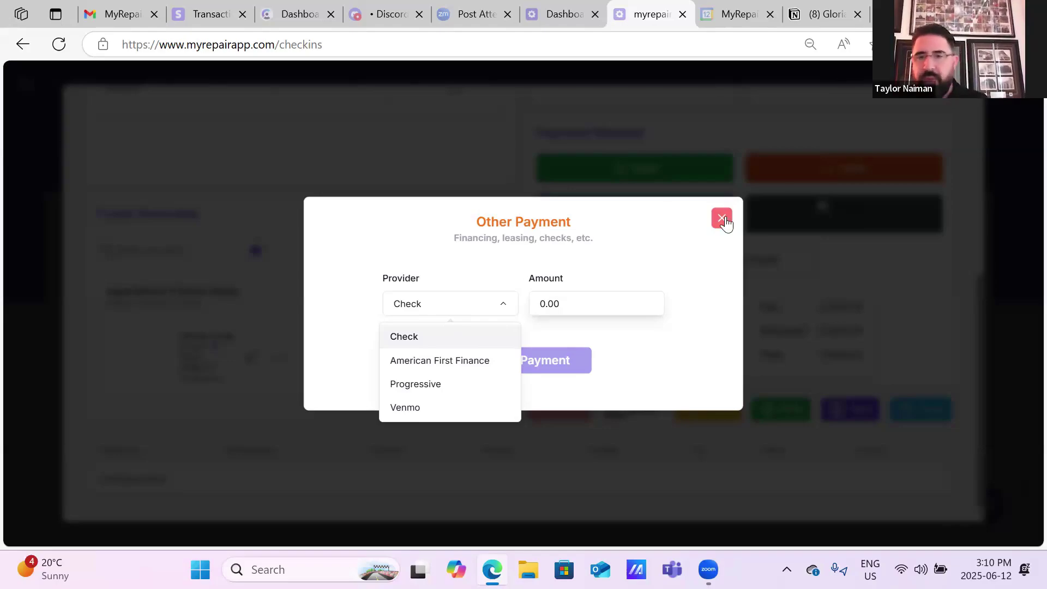
click(1021, 338)
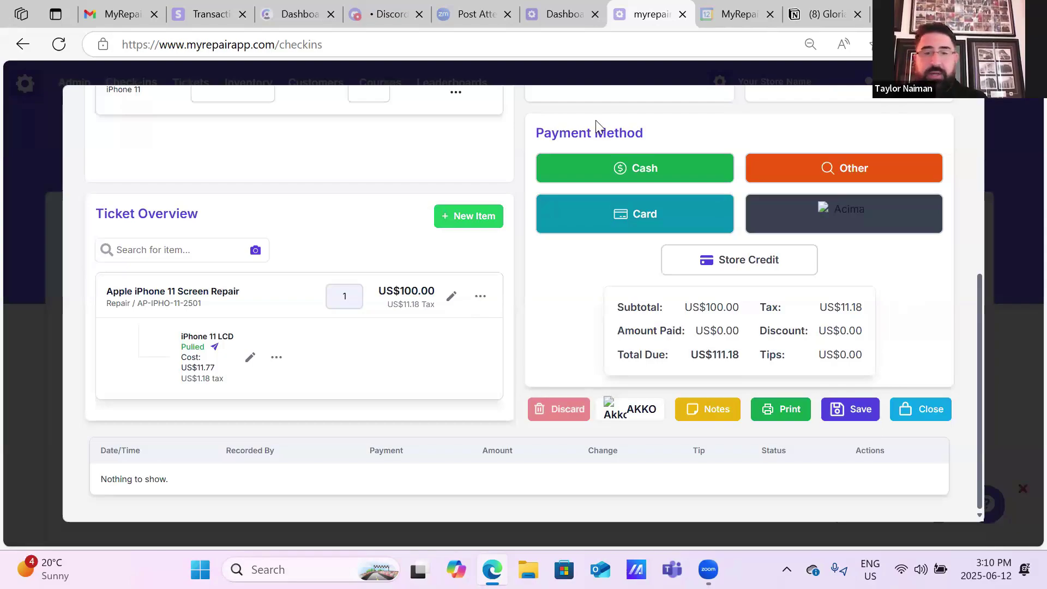
- Record a partial cash payment of US$50 on the ticket using the Main Register
click(660, 170)
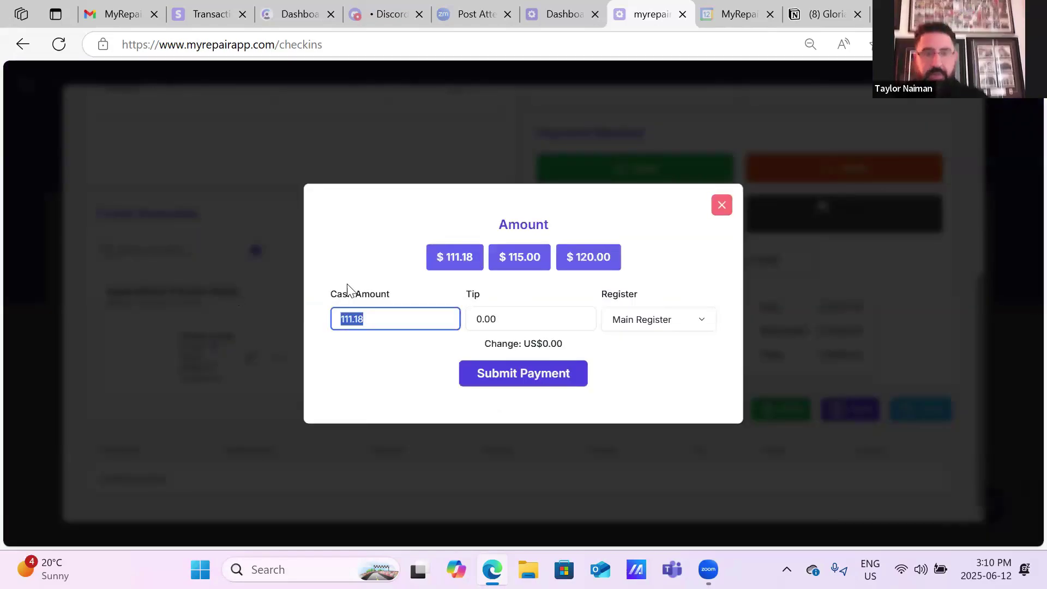
text(50)
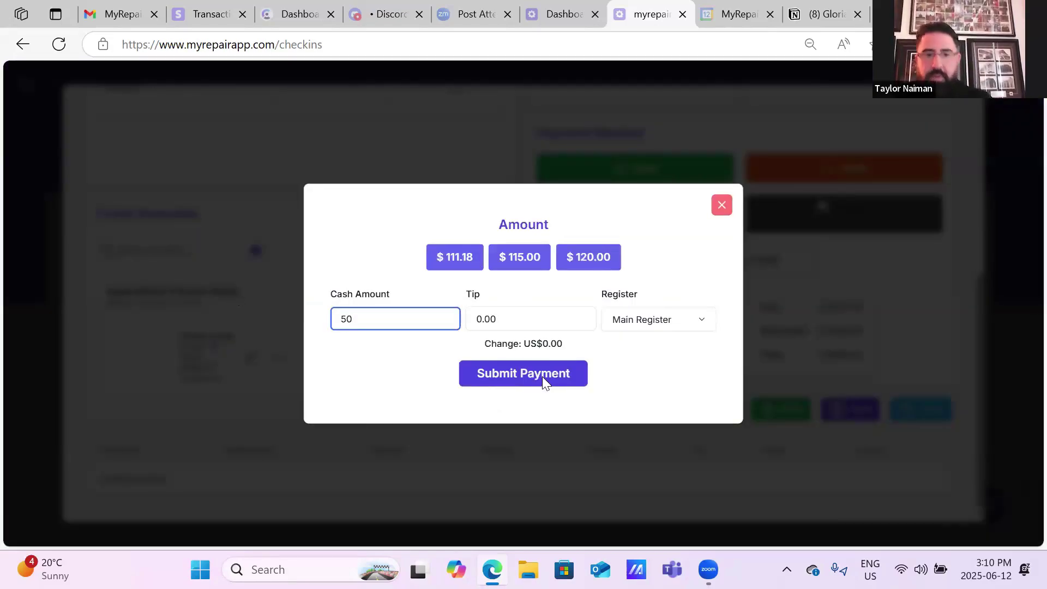
key(Return)
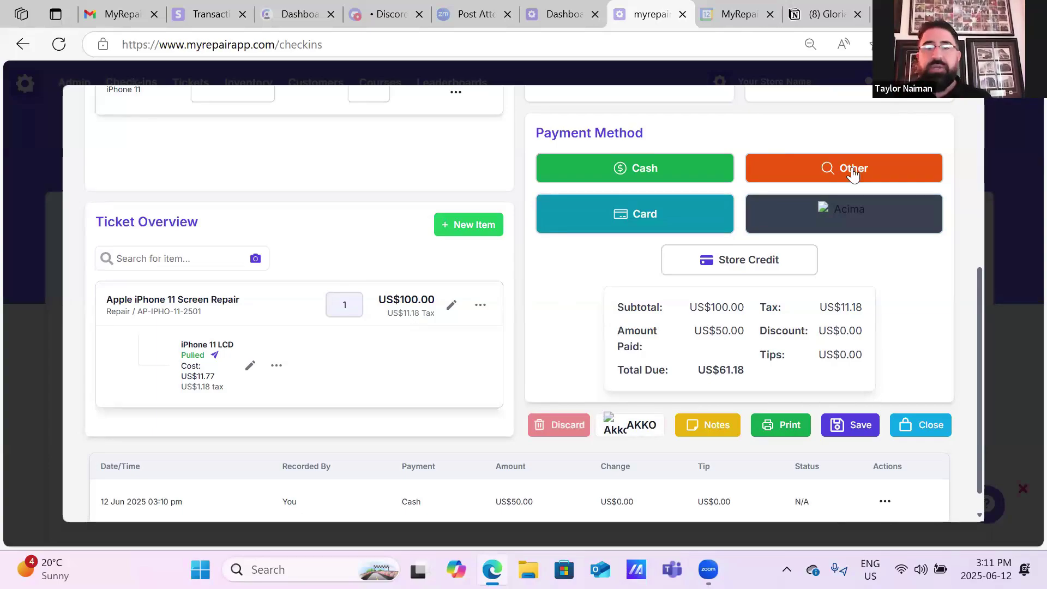
- Record an Other Payment of US$50 on the ticket with Check as the provider
scroll(842, 256, up, 1)
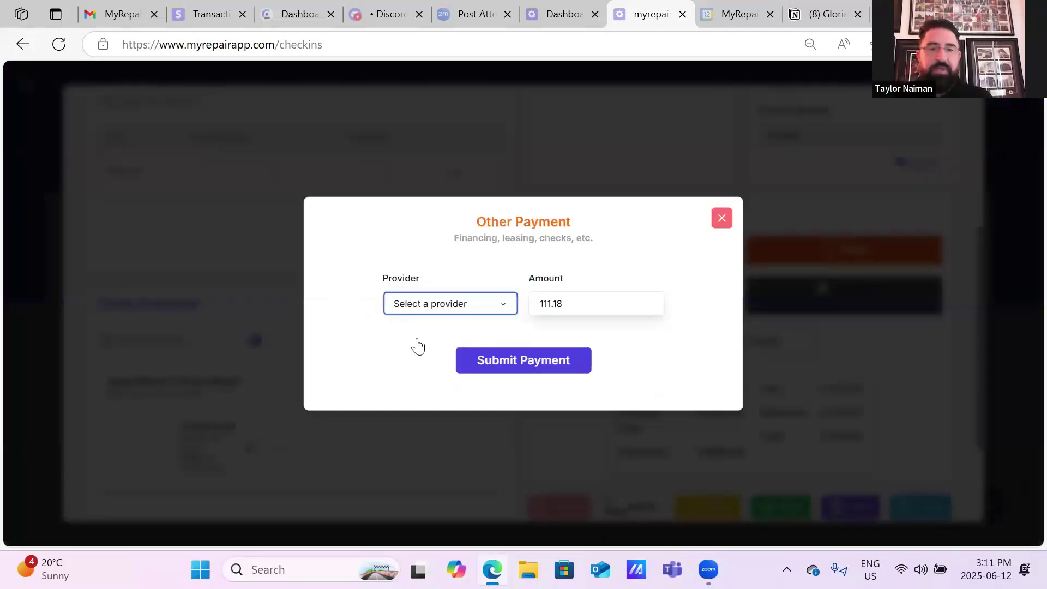
click(431, 305)
click(424, 340)
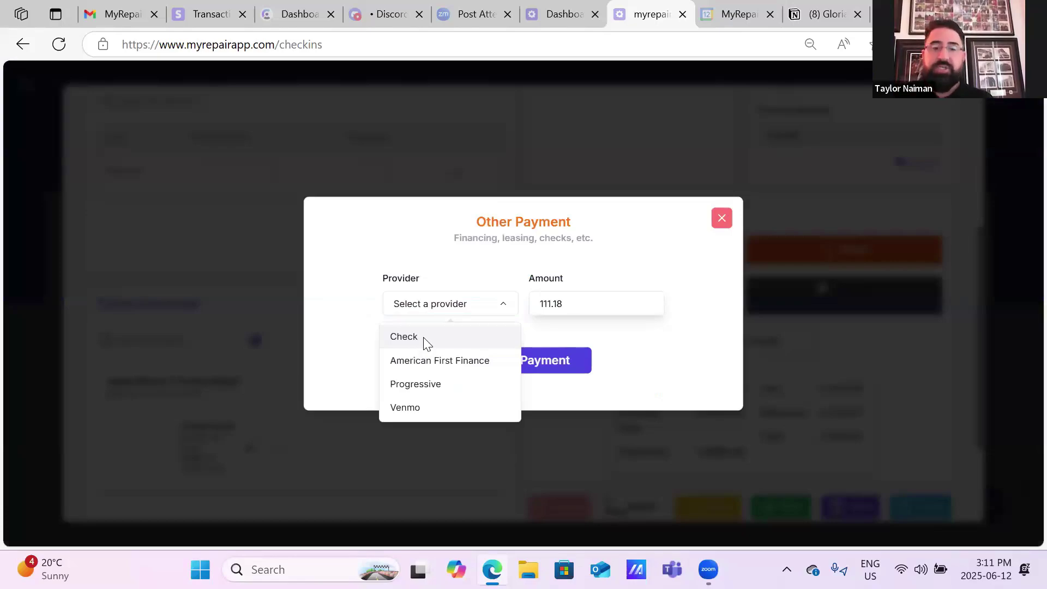
double_click(568, 293)
text(50)
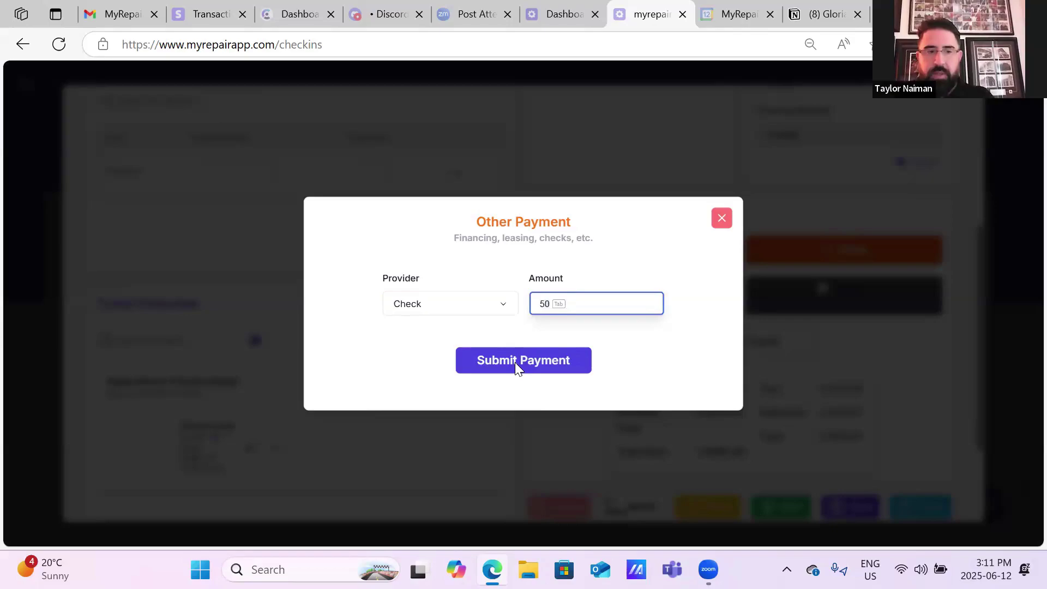
click(515, 362)
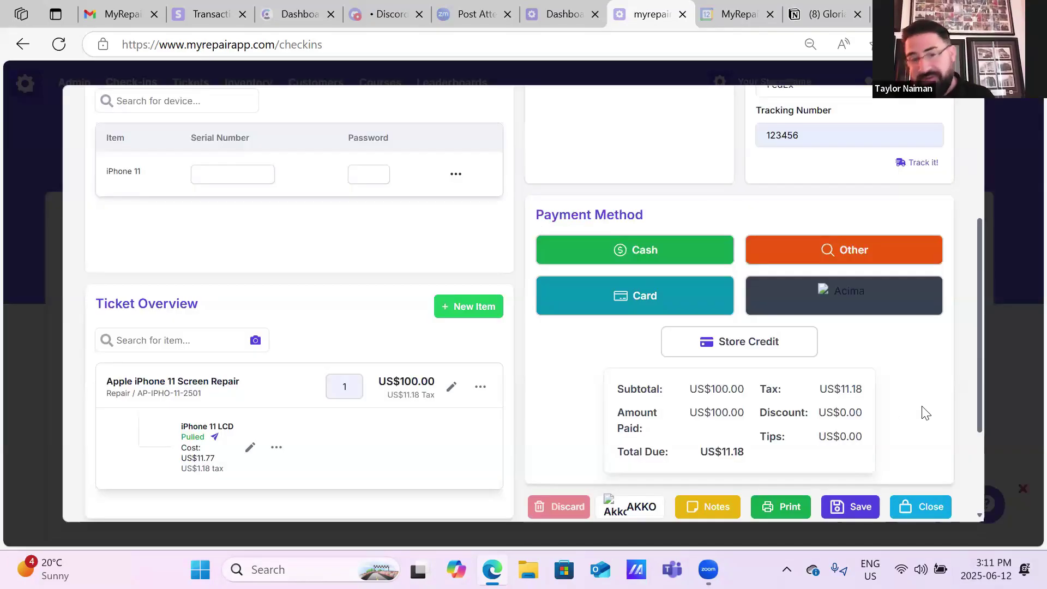
- Finish the ticket without sending the customer an update message, and display the Ticket Board
scroll(926, 403, down, 3)
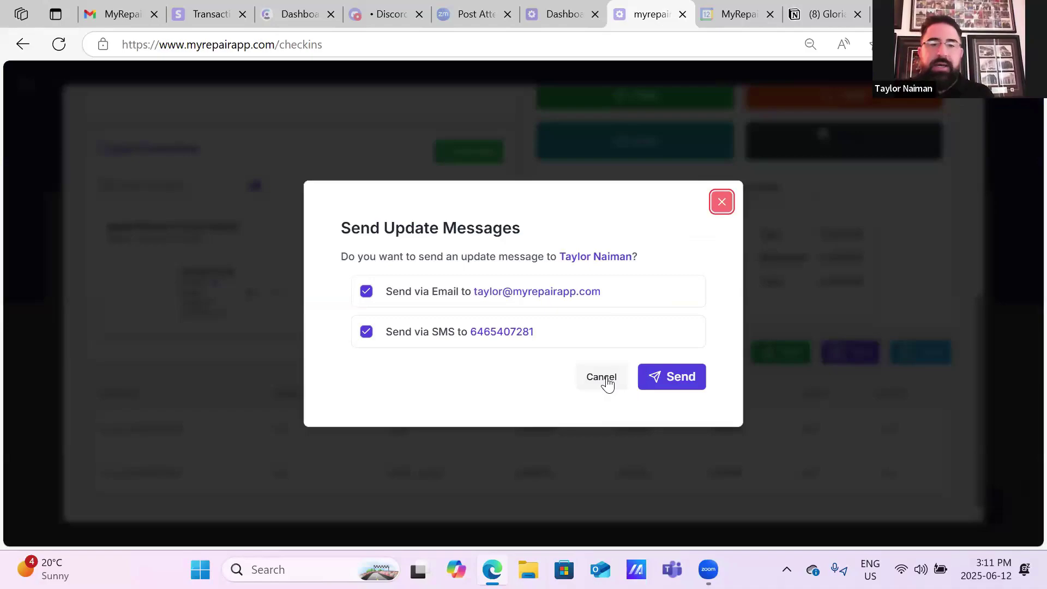
click(890, 326)
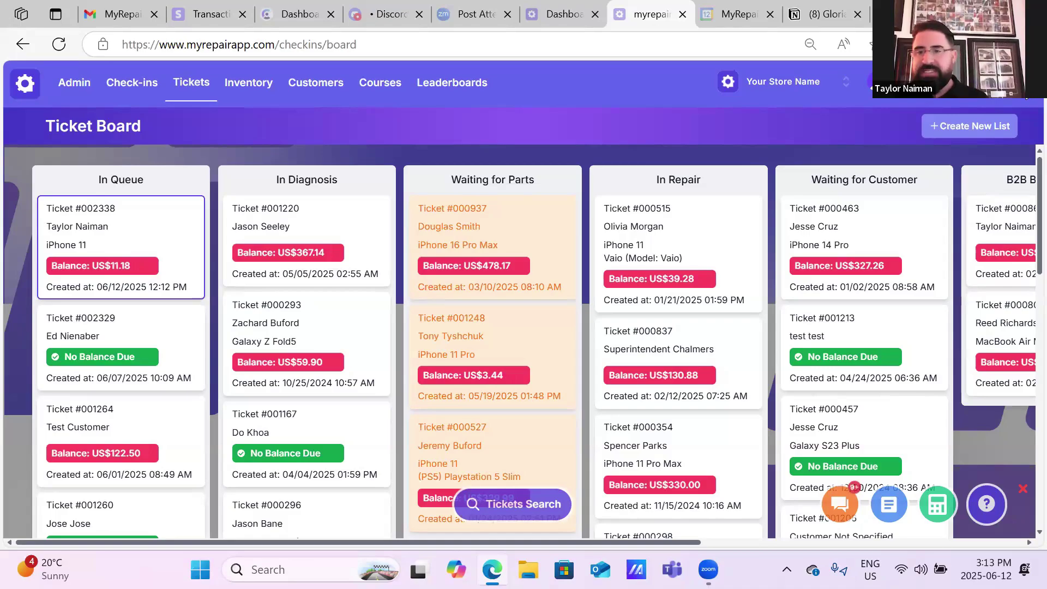
- Review the Ticket Board display options in the store's Ticket Preferences and return to the board without changing them
click(1024, 85)
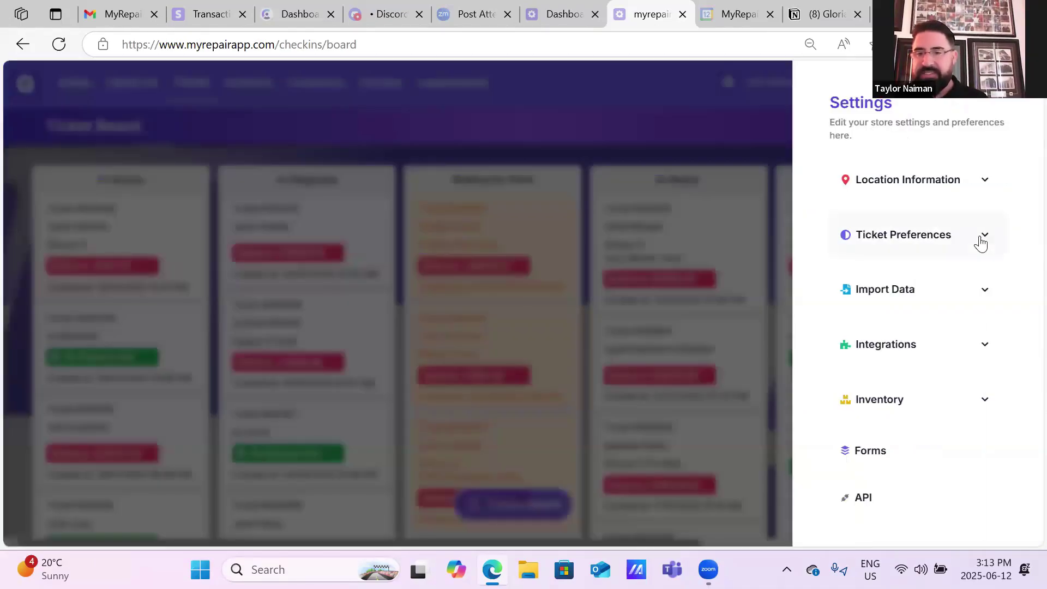
click(981, 243)
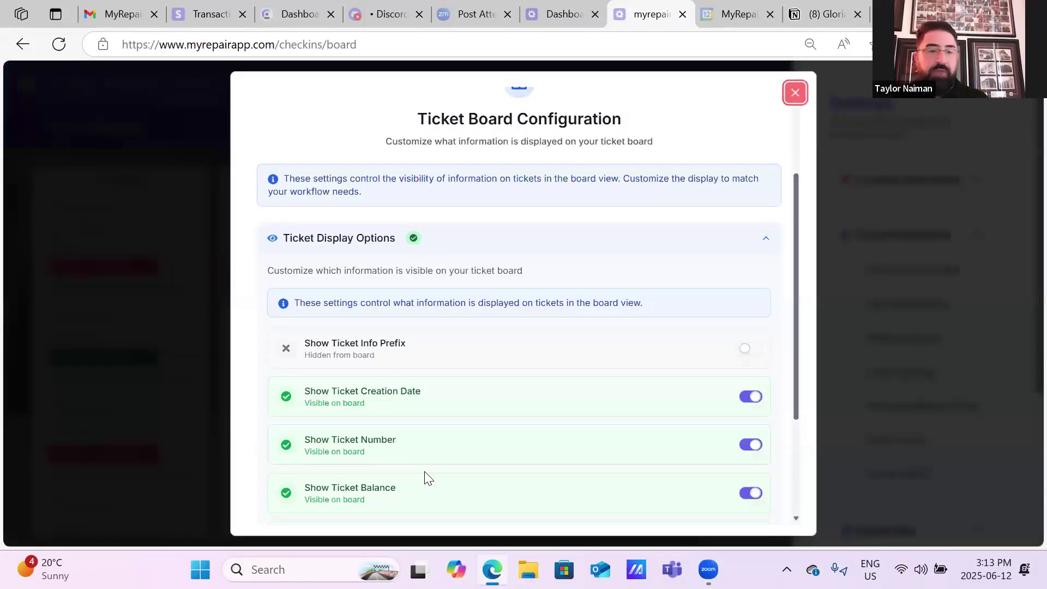
scroll(429, 479, down, 4)
scroll(428, 478, down, 1)
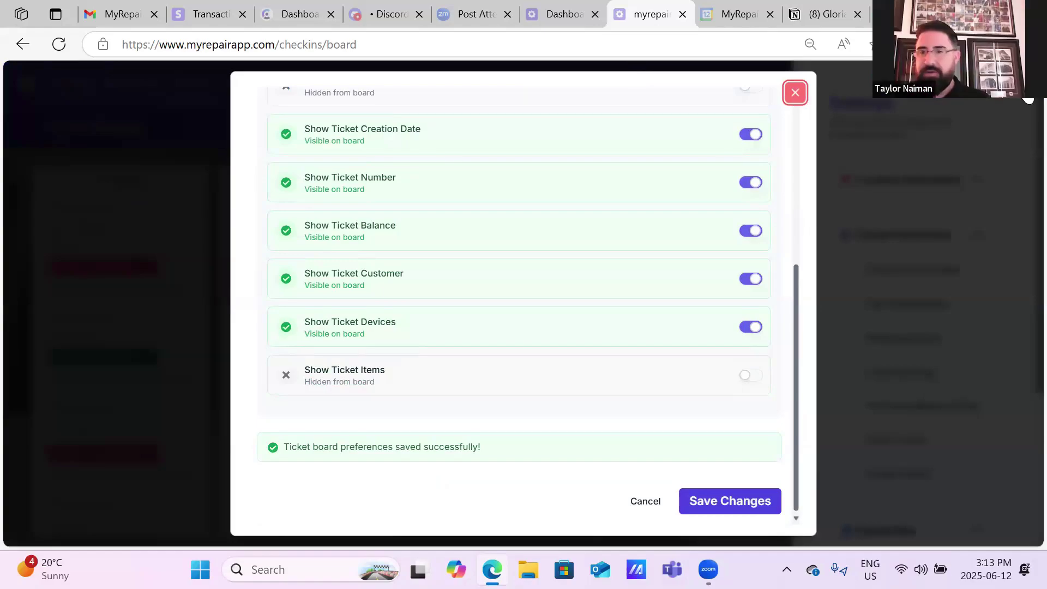
click(991, 240)
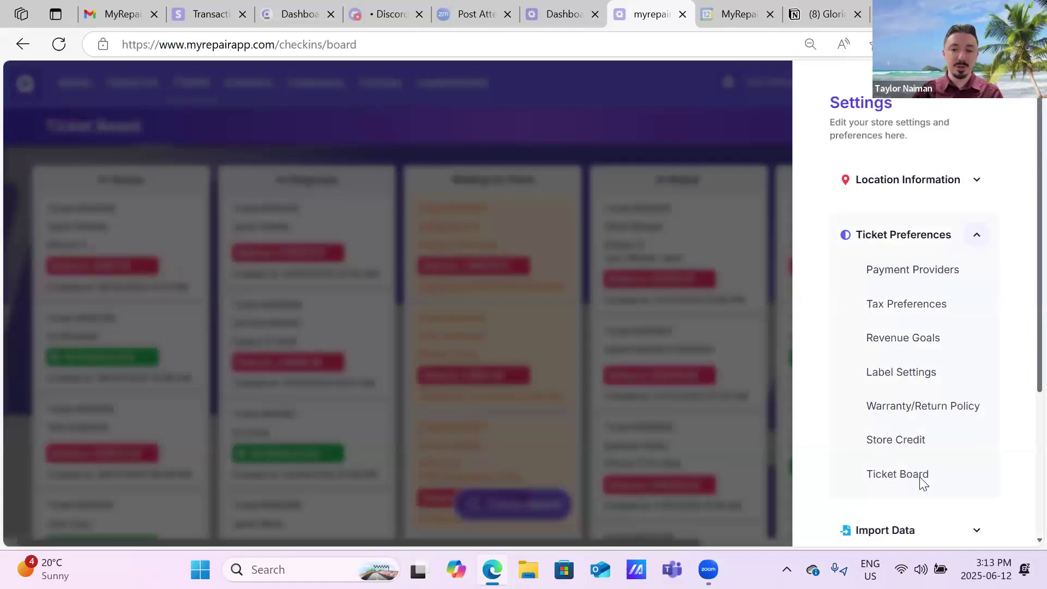
click(921, 478)
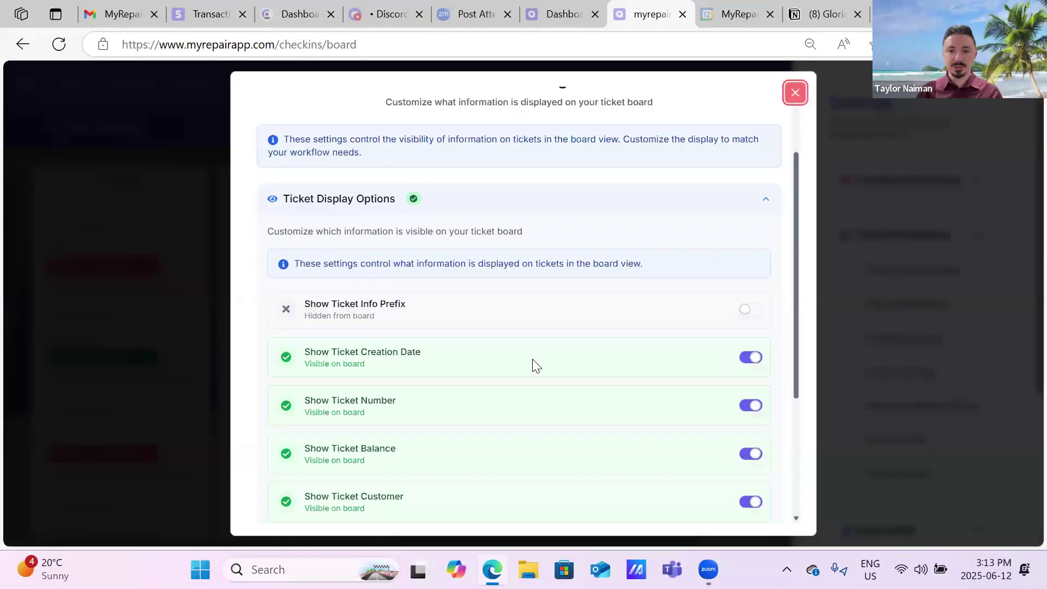
scroll(537, 366, down, 4)
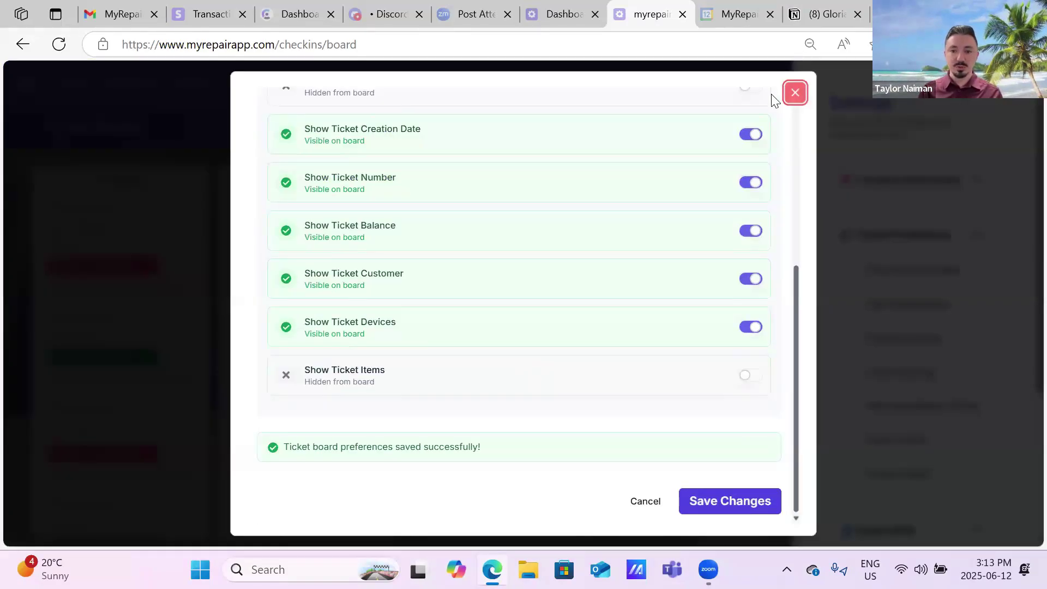
scroll(771, 98, up, 5)
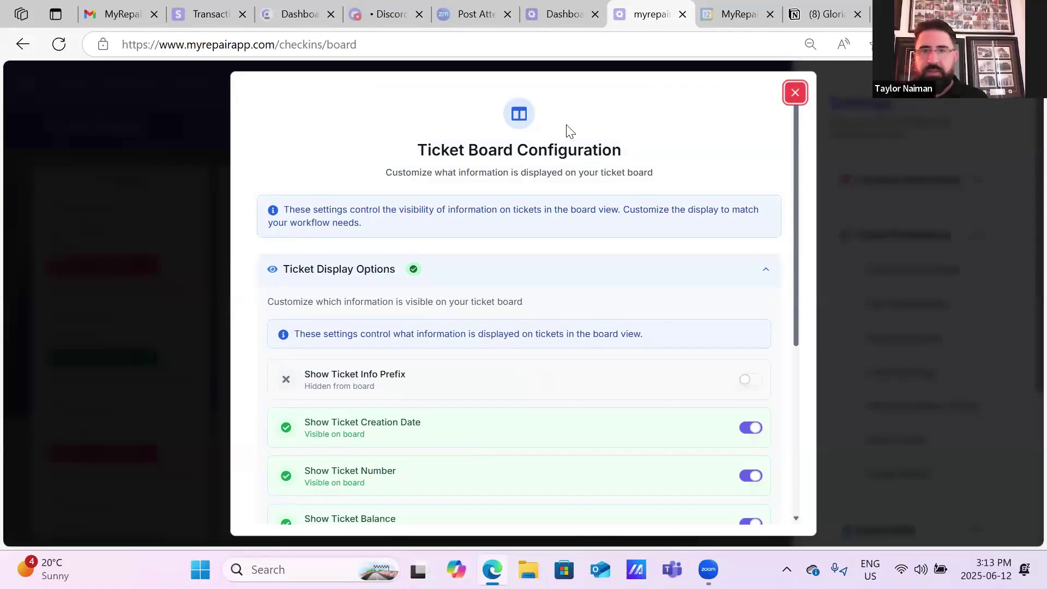
key(Escape)
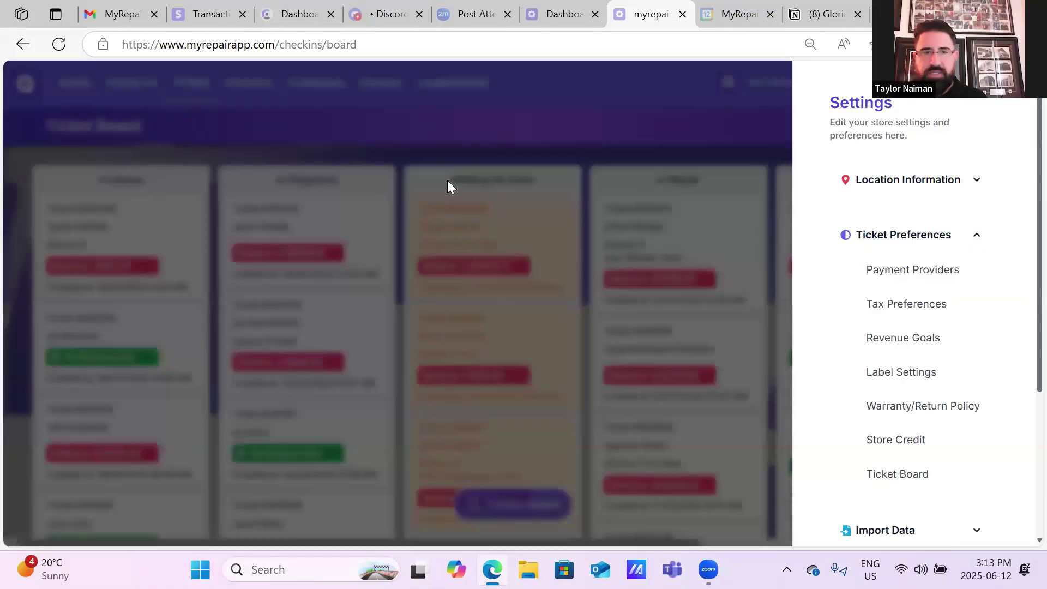
click(476, 112)
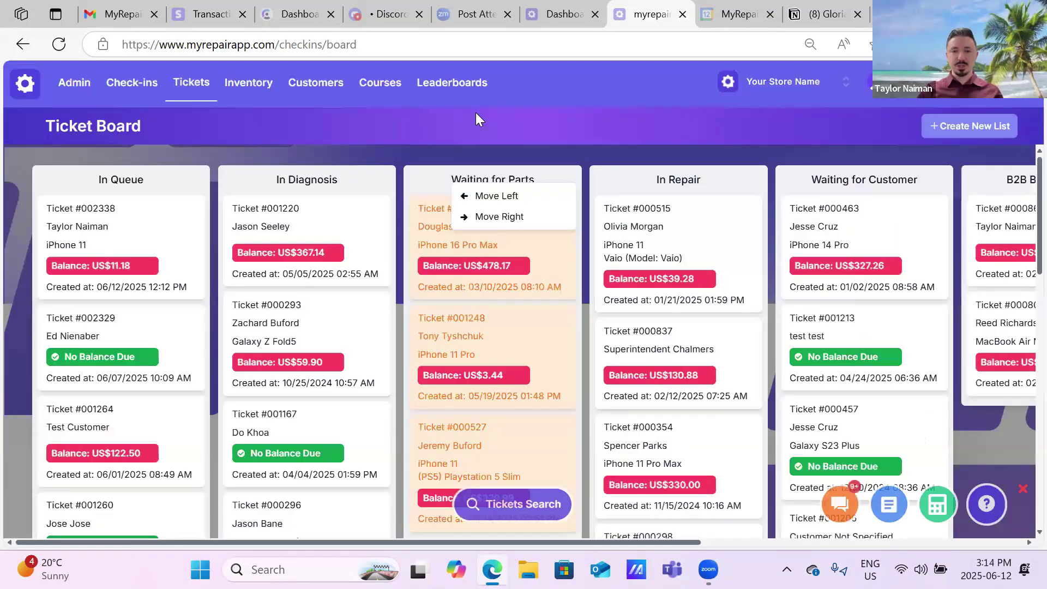
- Examine the repositioning options for the Waiting for Parts and In Diagnosis lists without moving either list
right_click(452, 182)
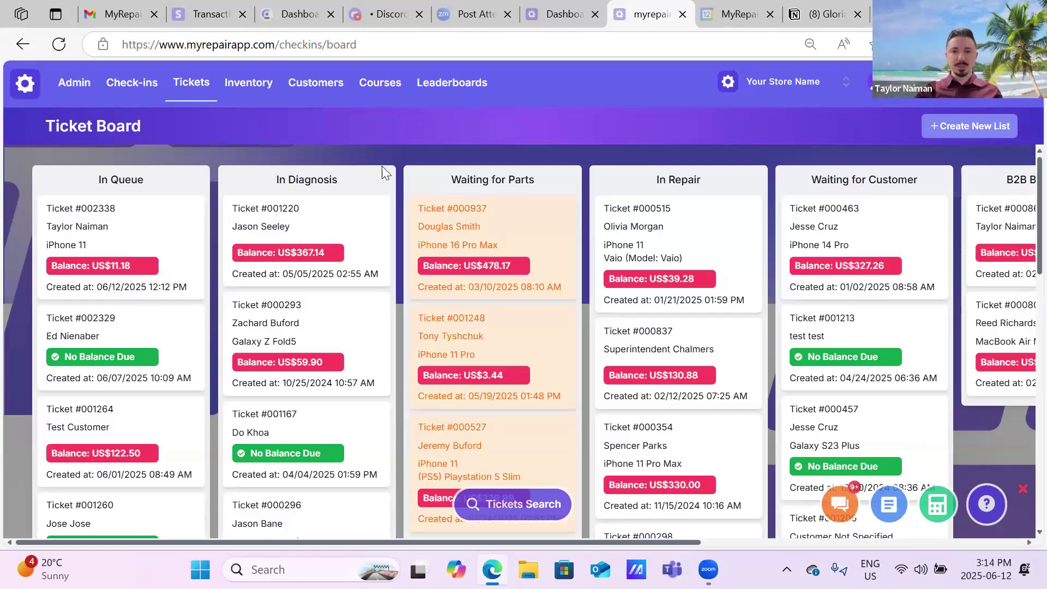
right_click(318, 183)
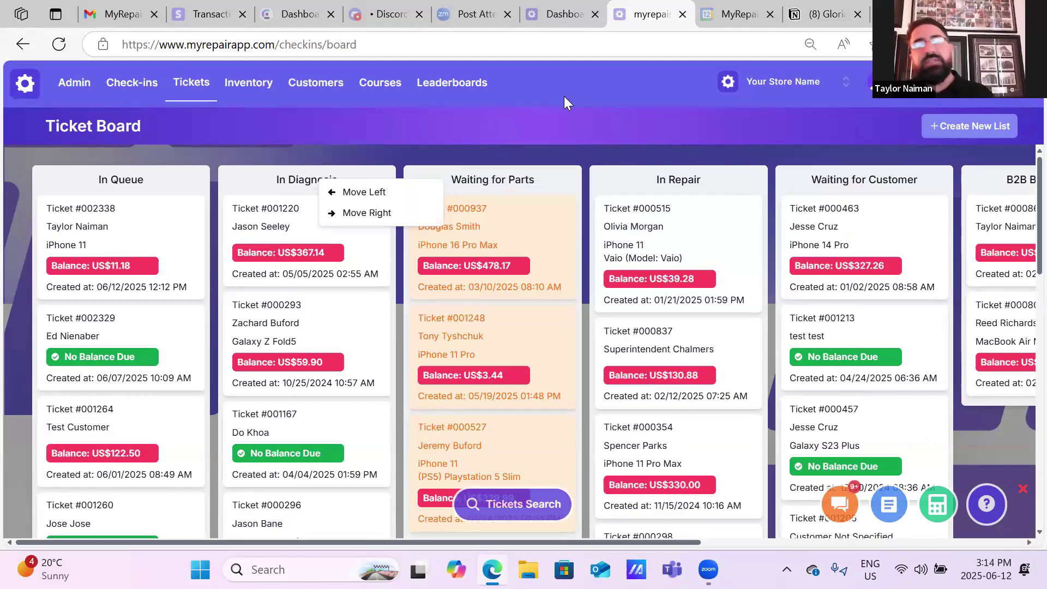
right_click(491, 179)
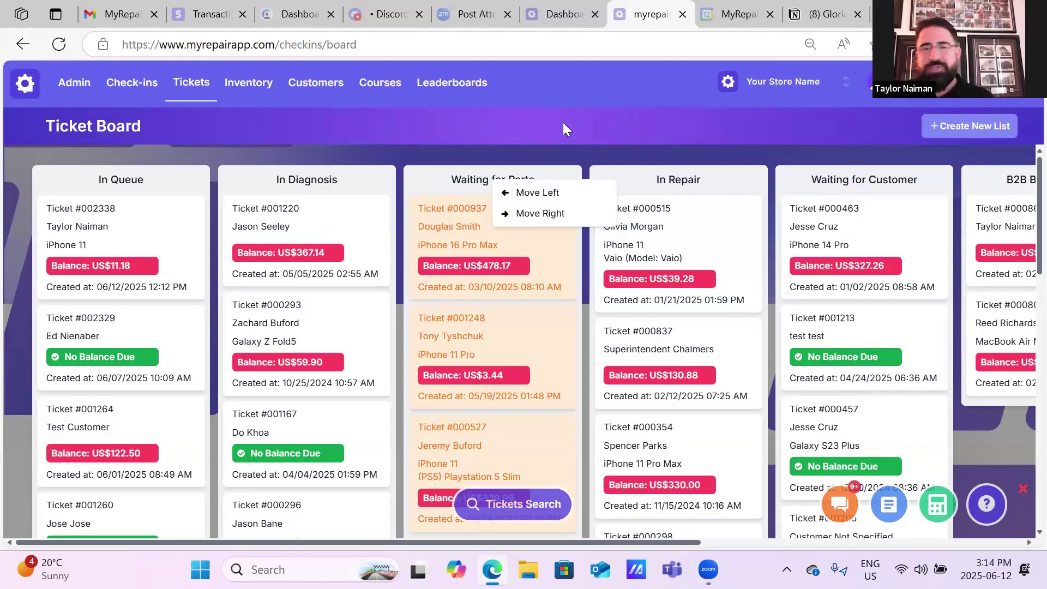
click(536, 67)
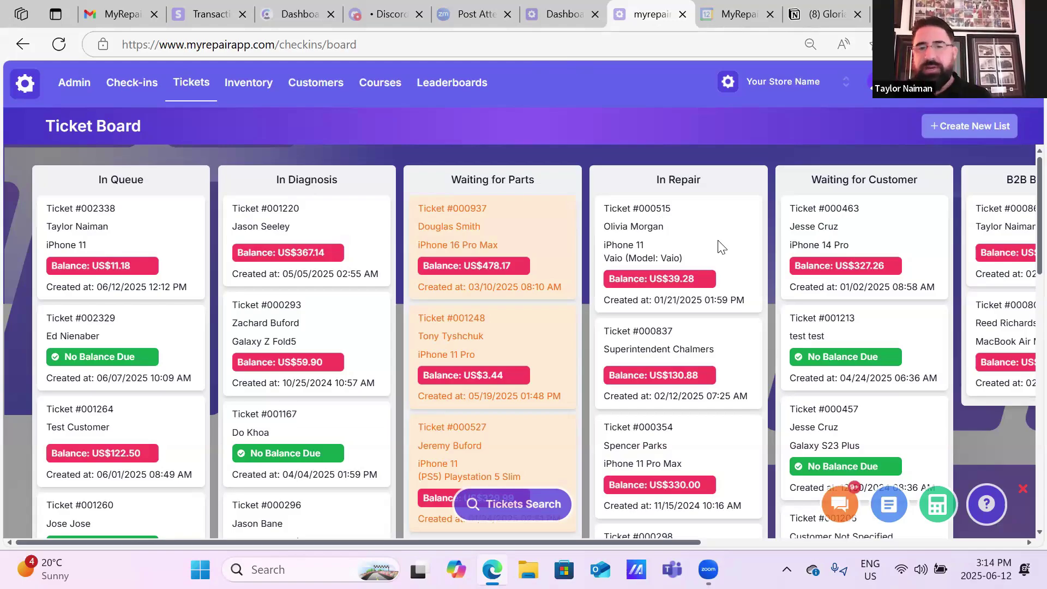
- Move the first iPhone 11 ticket from In Queue to In Repair and on to Ready for Pickup, declining both customer update messages
drag(121, 248, 722, 247)
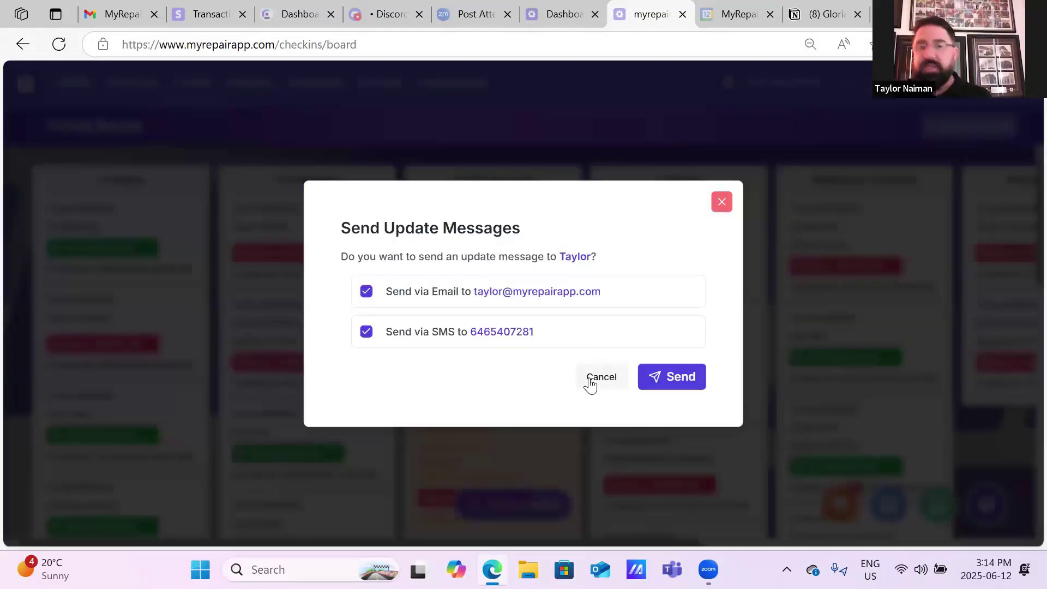
click(600, 377)
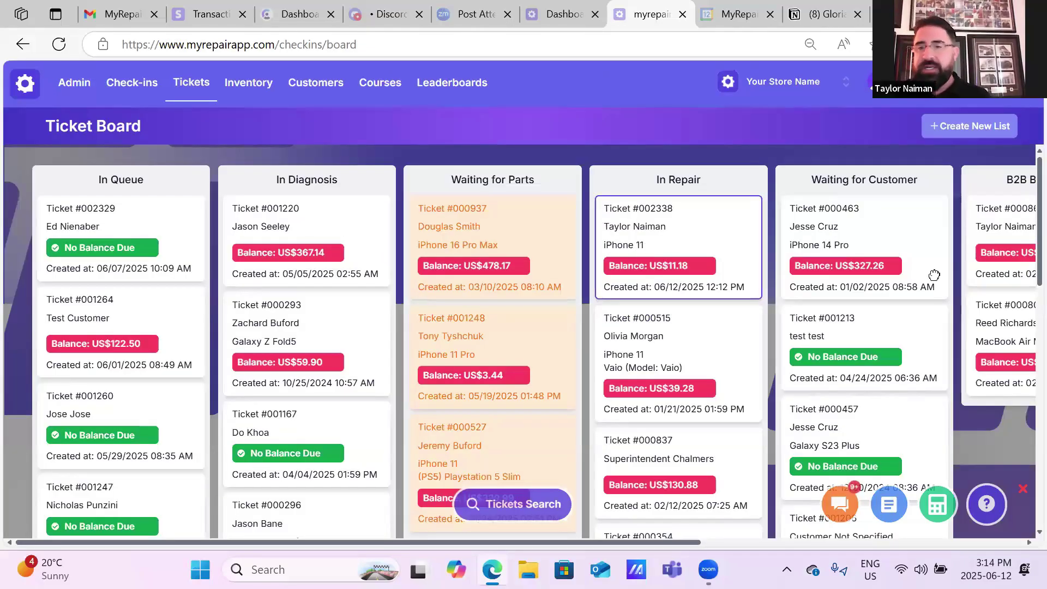
drag(935, 275, 701, 251)
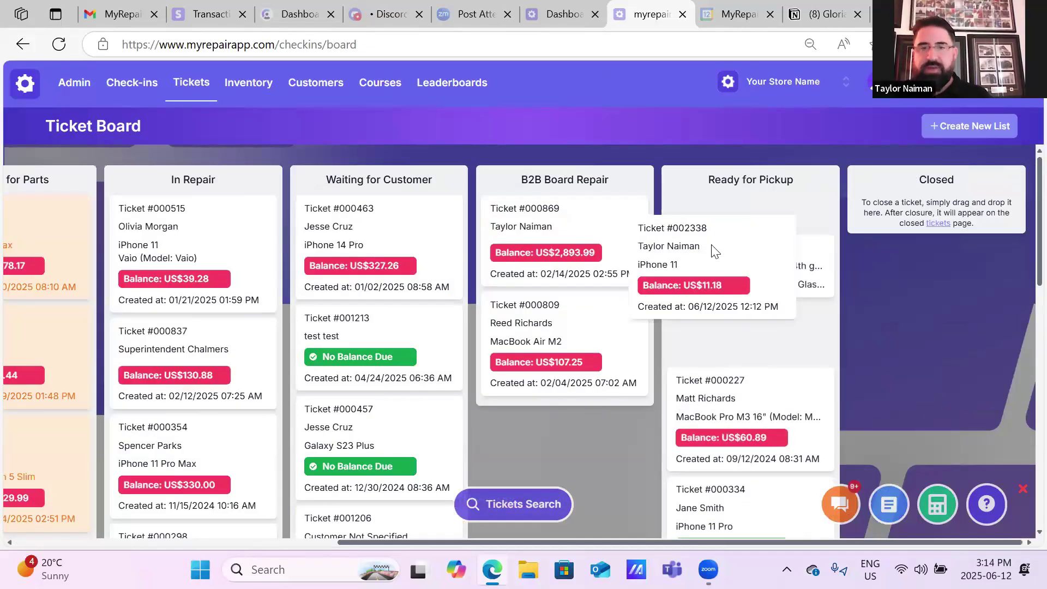
drag(712, 246, 709, 196)
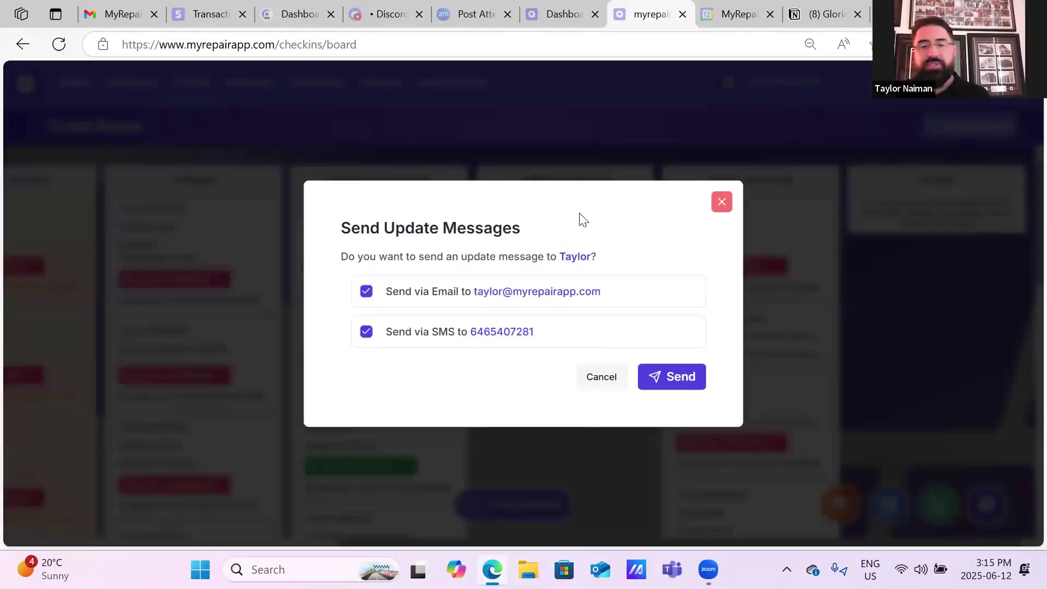
click(592, 389)
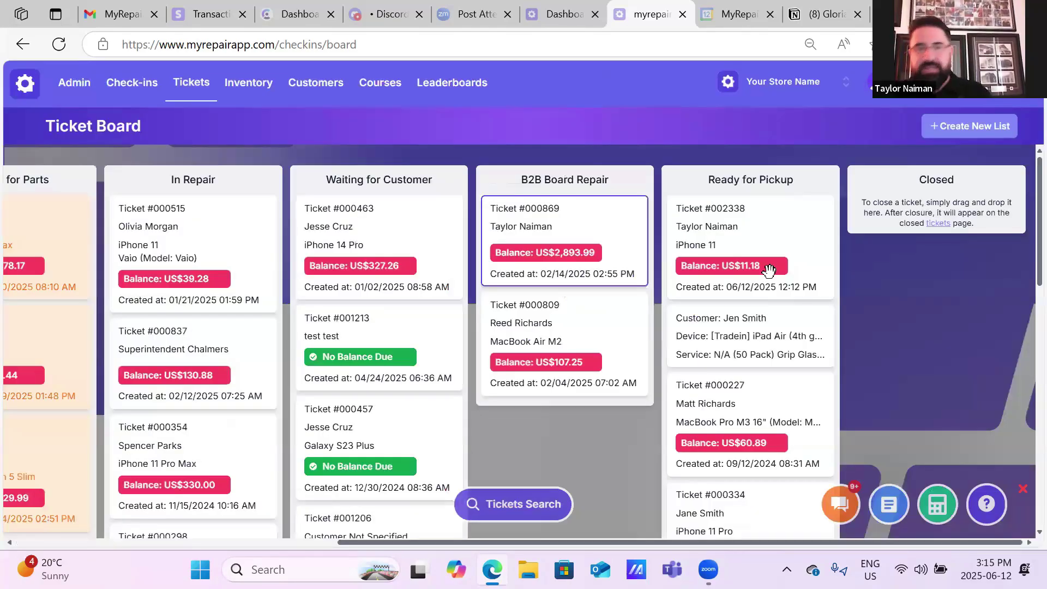
- Record an Other Payment of US$11.18 with Venmo as the provider on the iPhone 11 ticket in Ready for Pickup
click(768, 237)
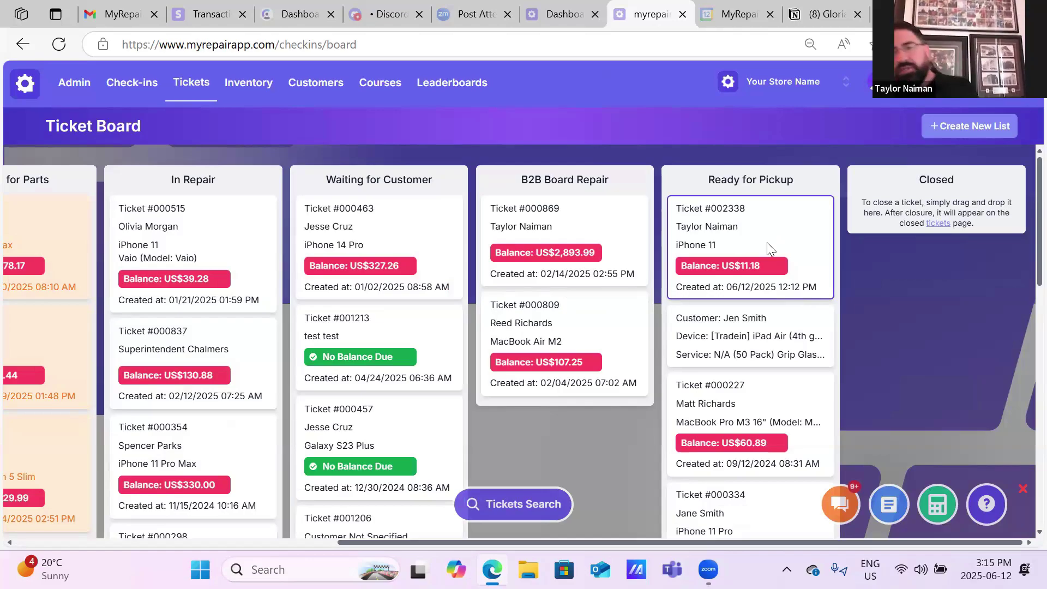
click(767, 244)
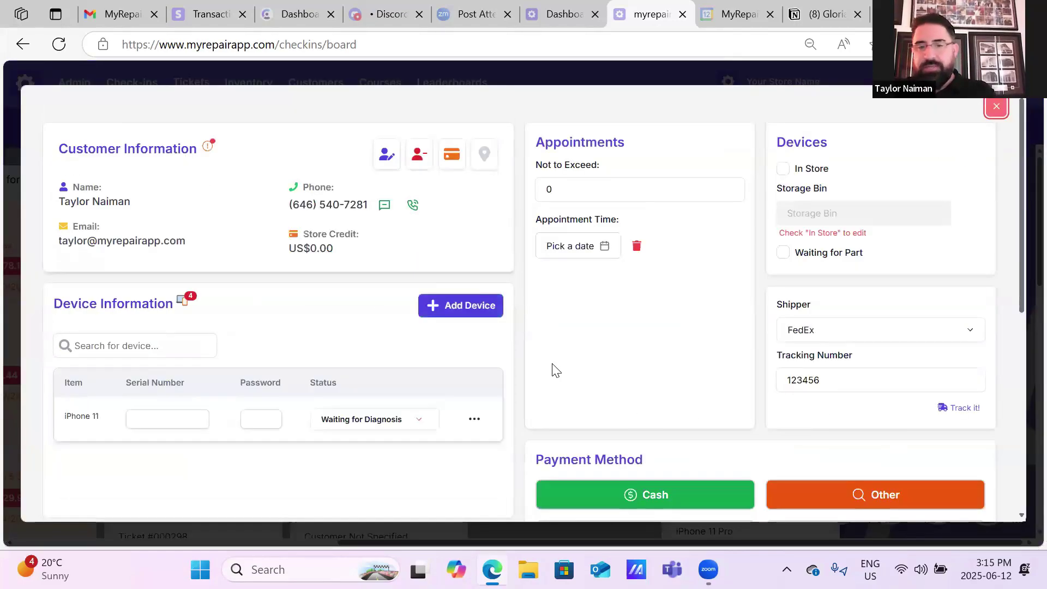
scroll(553, 371, down, 5)
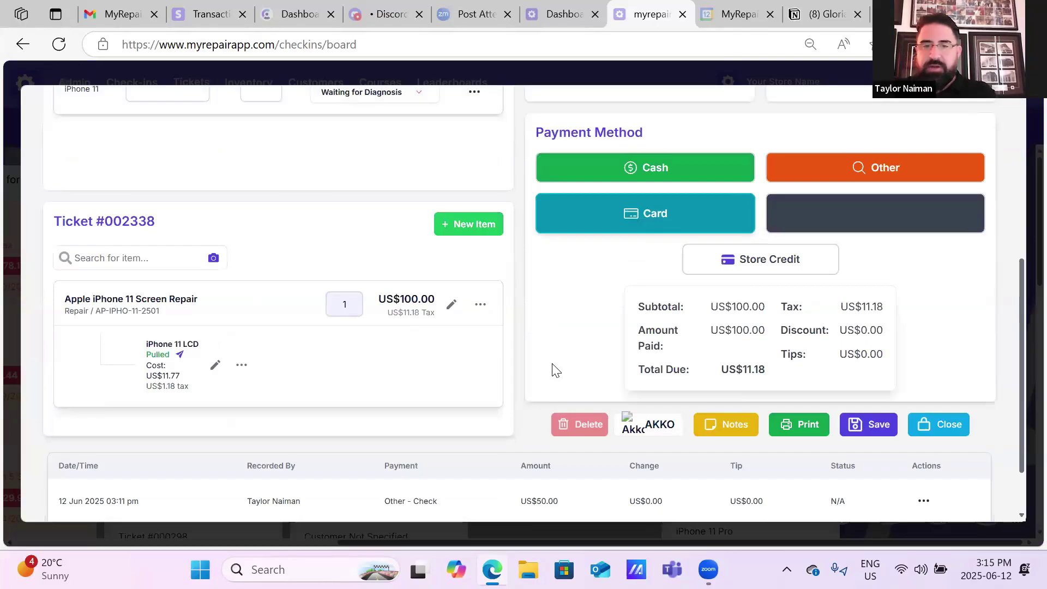
scroll(853, 334, up, 1)
scroll(636, 335, up, 1)
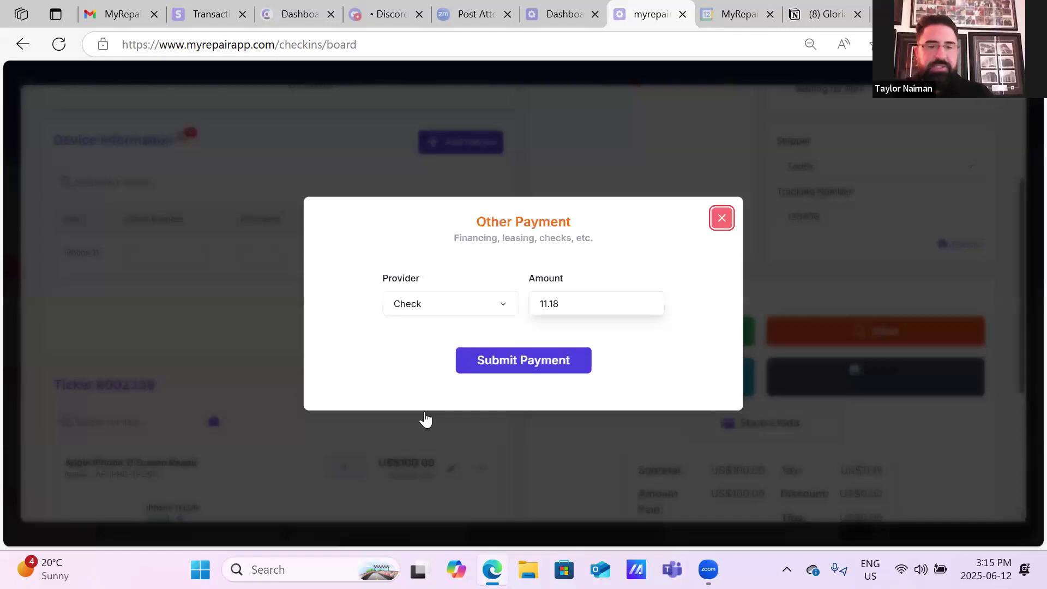
click(450, 303)
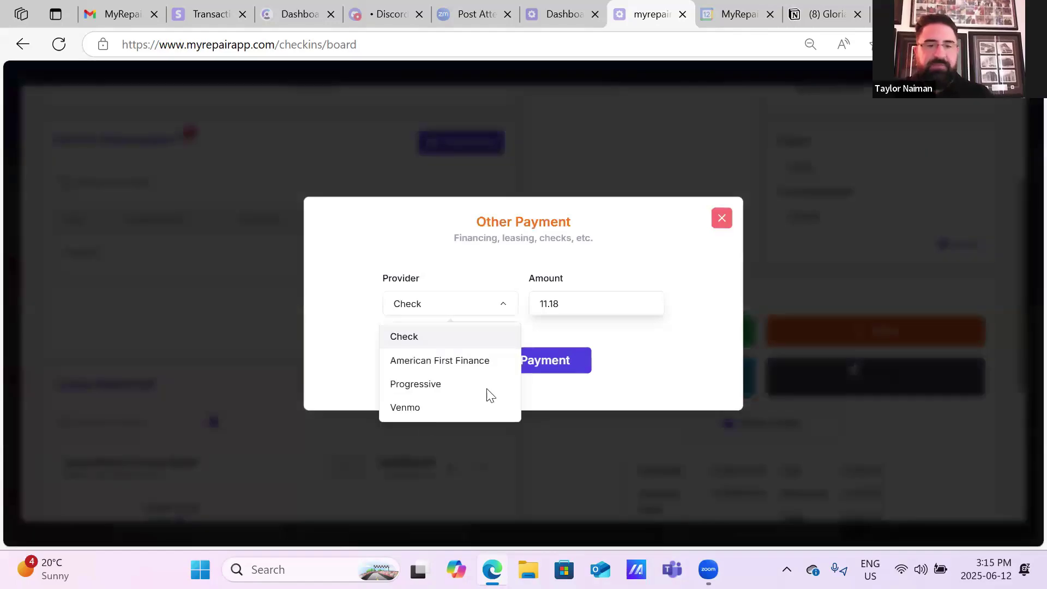
key(Up)
key(Return)
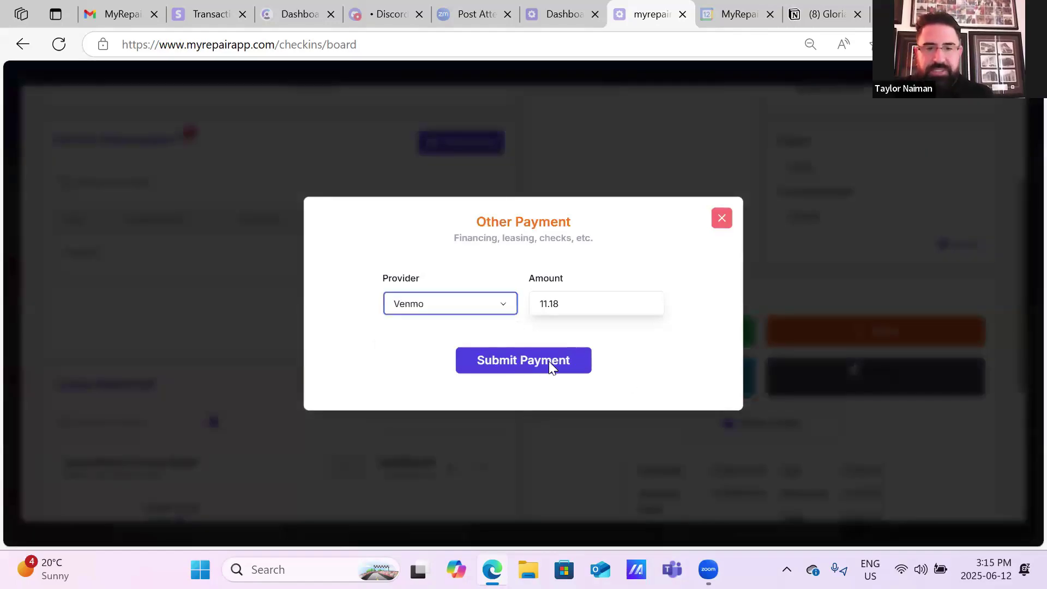
click(513, 354)
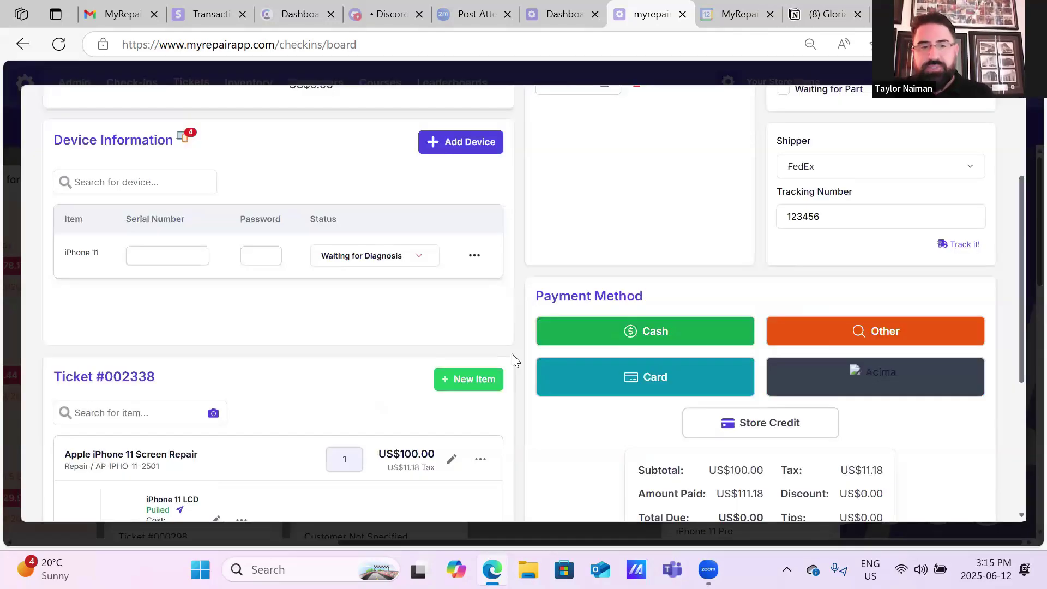
- Start closing the paid ticket without sending the customer an update message
scroll(402, 399, down, 5)
scroll(409, 463, down, 1)
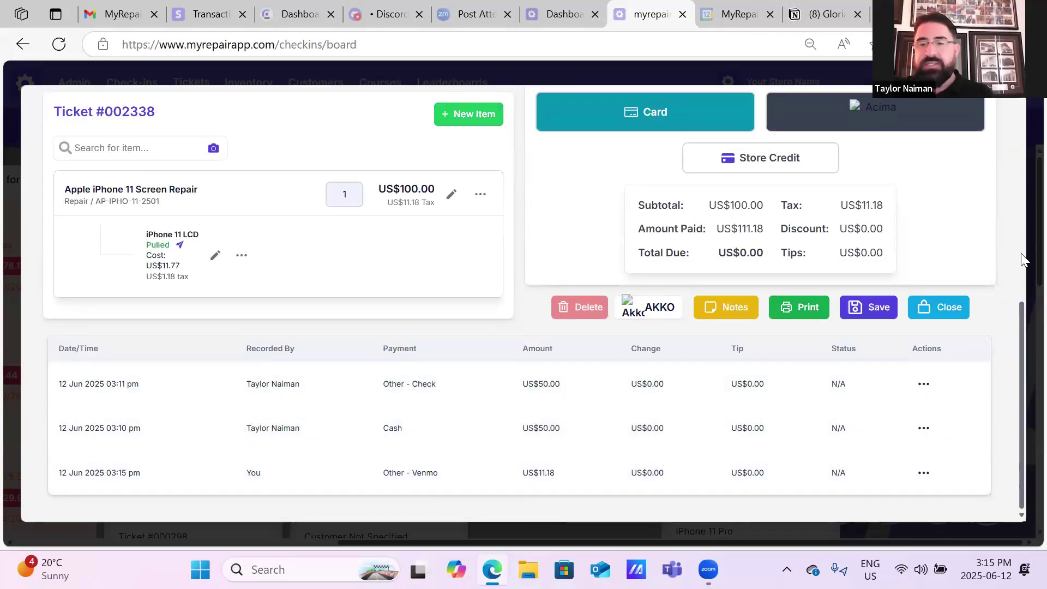
click(939, 311)
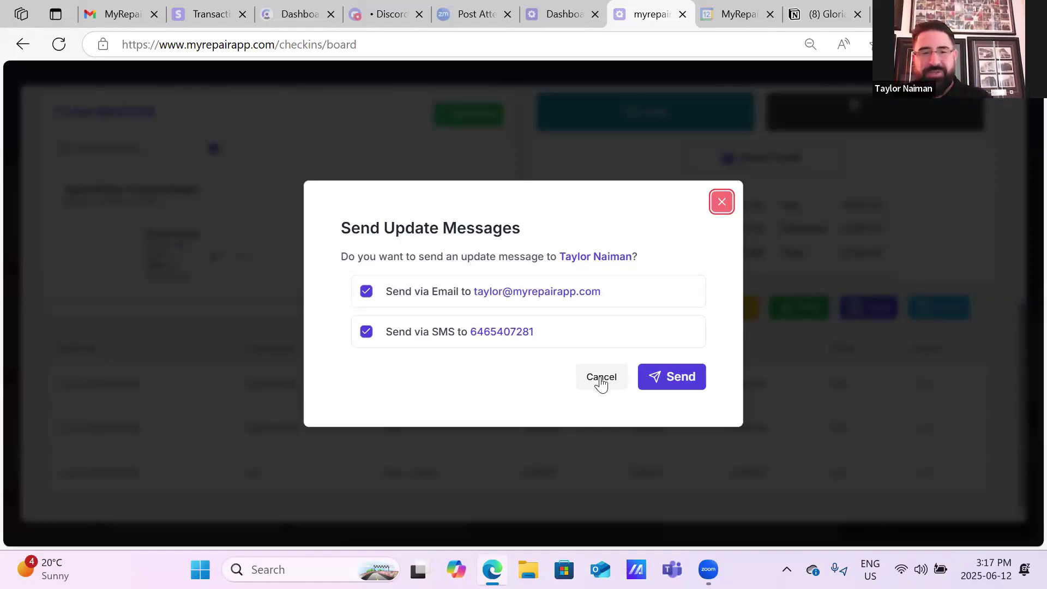
click(582, 371)
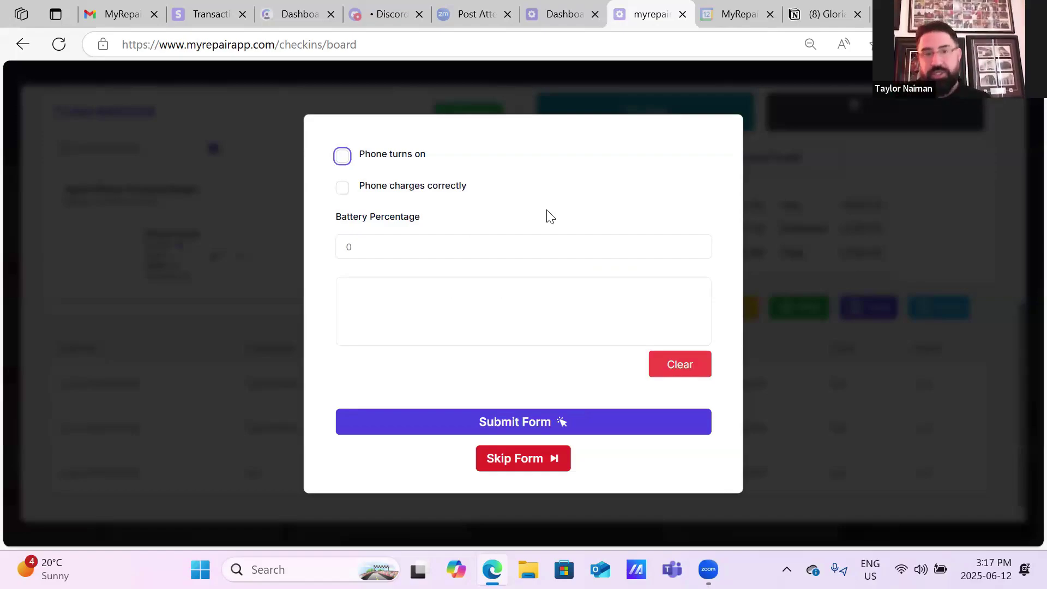
- Fill in the device form with Phone turns on, Phone charges correctly, Battery Percentage 100 and a signature, and submit it
click(343, 193)
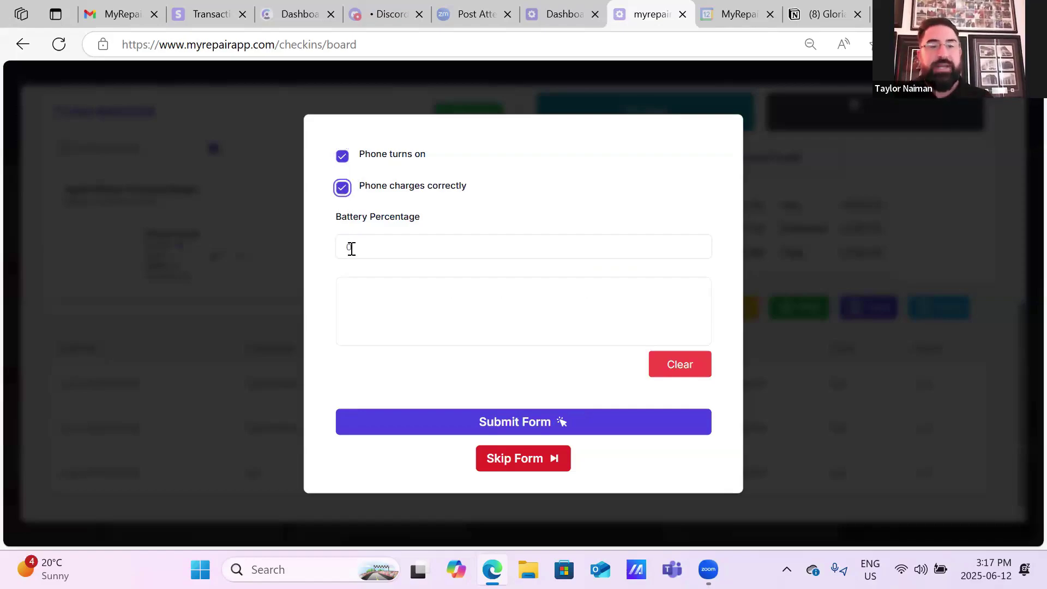
click(448, 237)
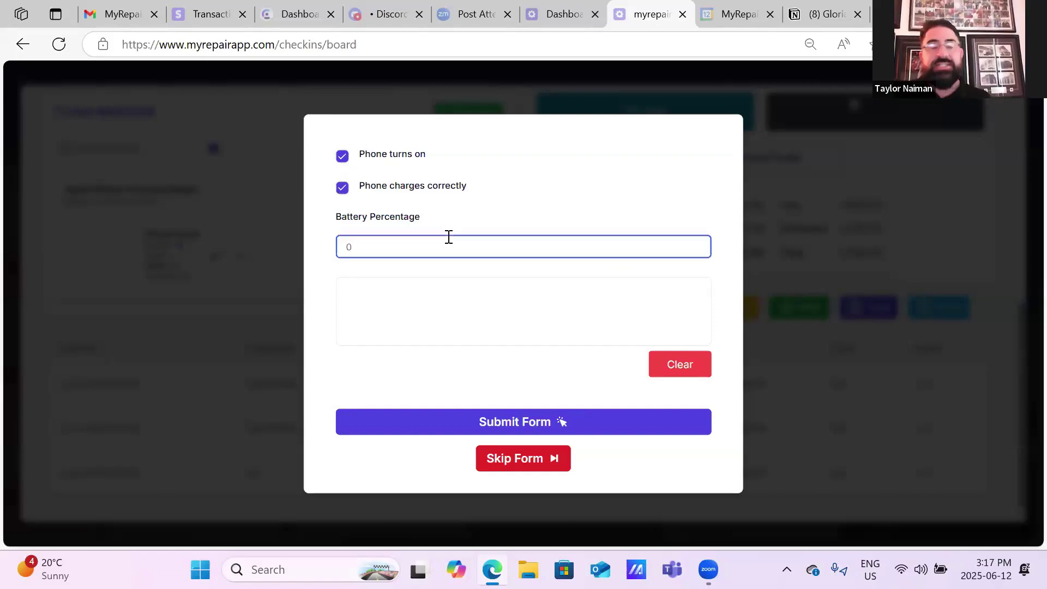
text(100)
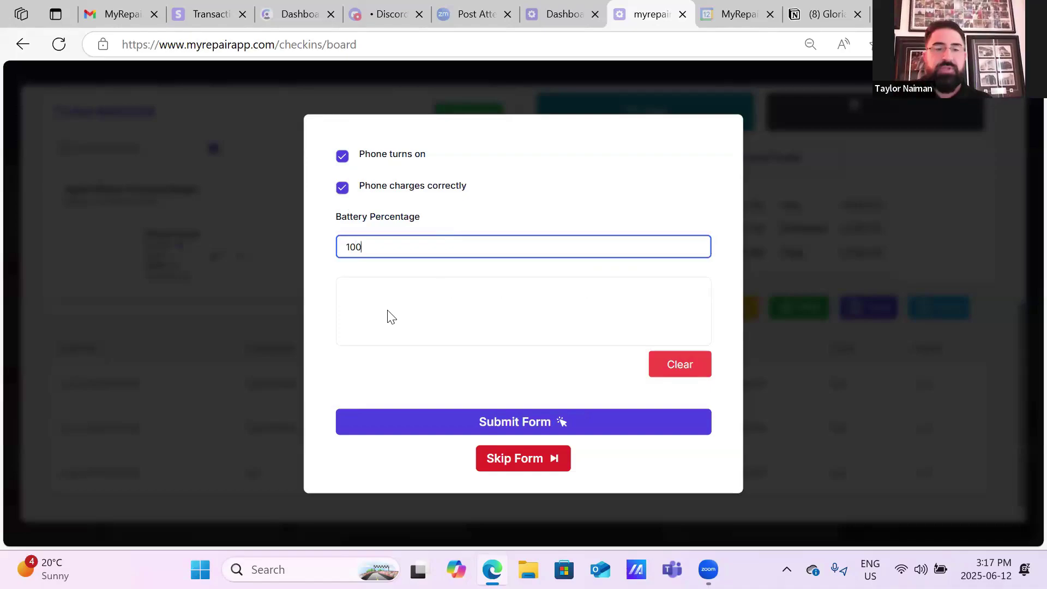
drag(364, 327, 551, 299)
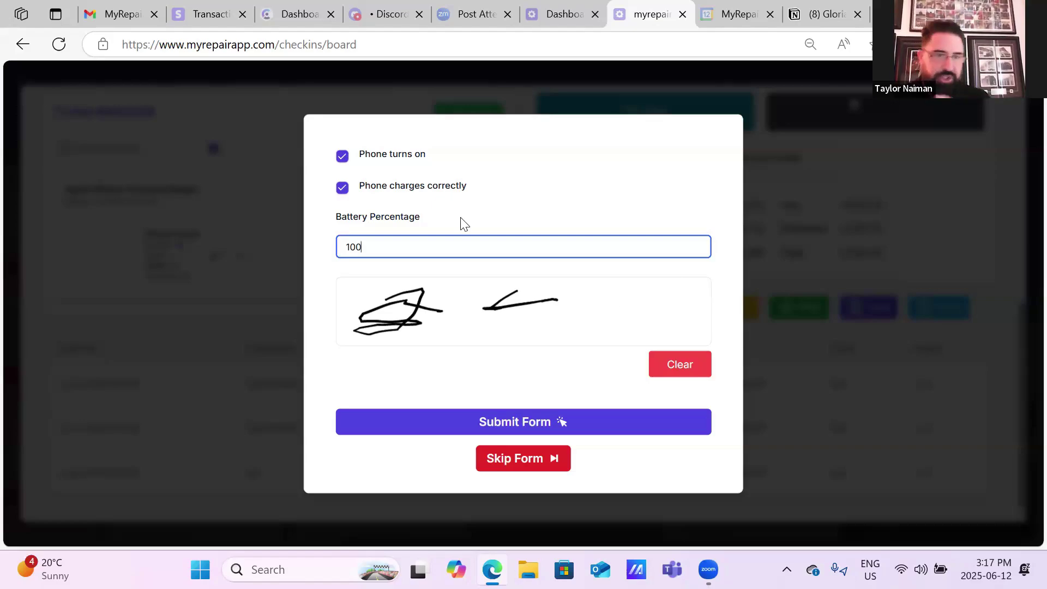
click(515, 425)
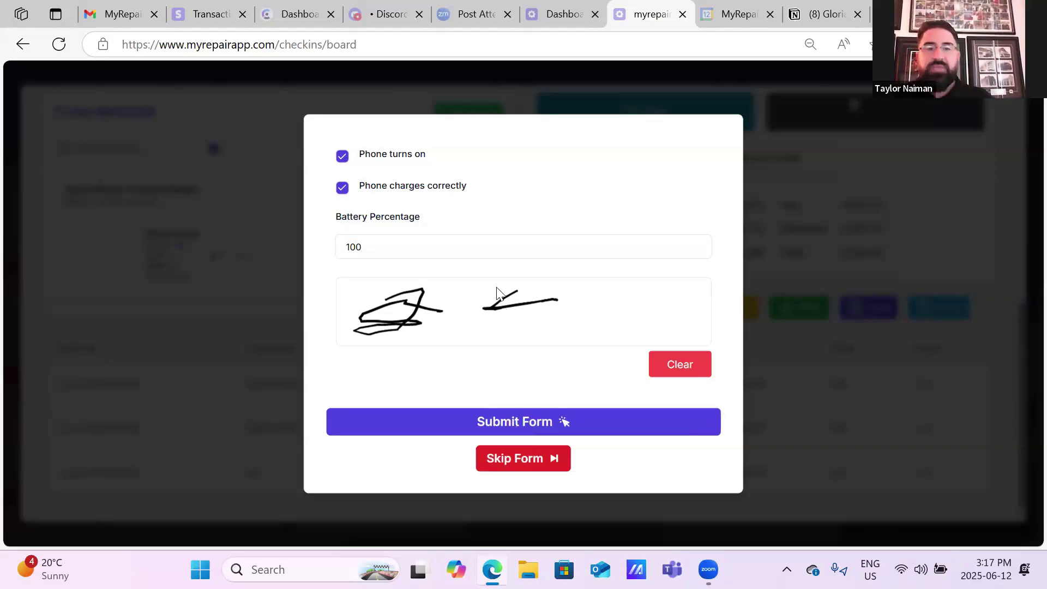
click(514, 424)
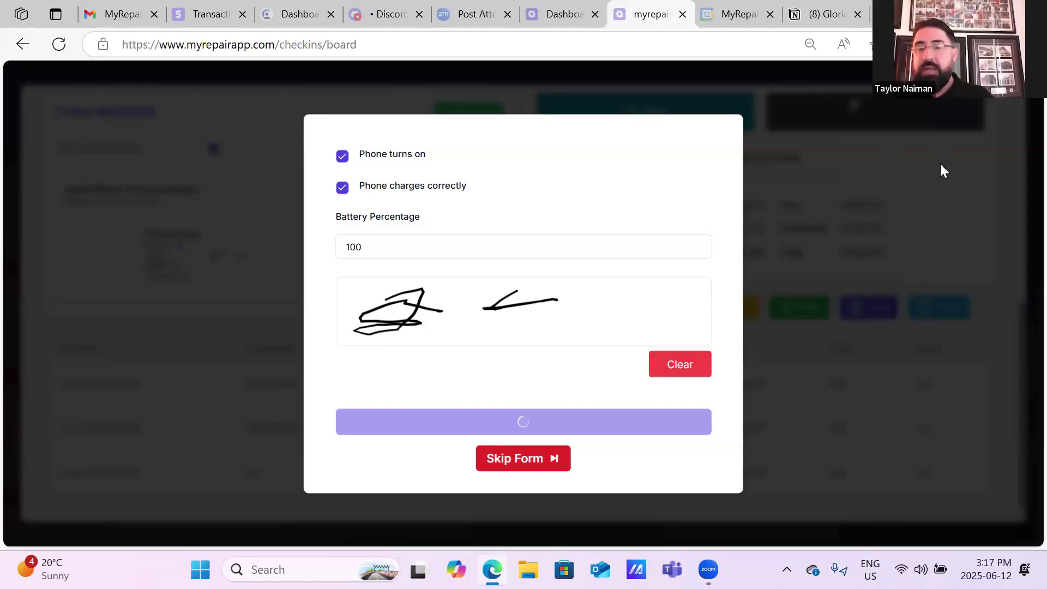
click(544, 457)
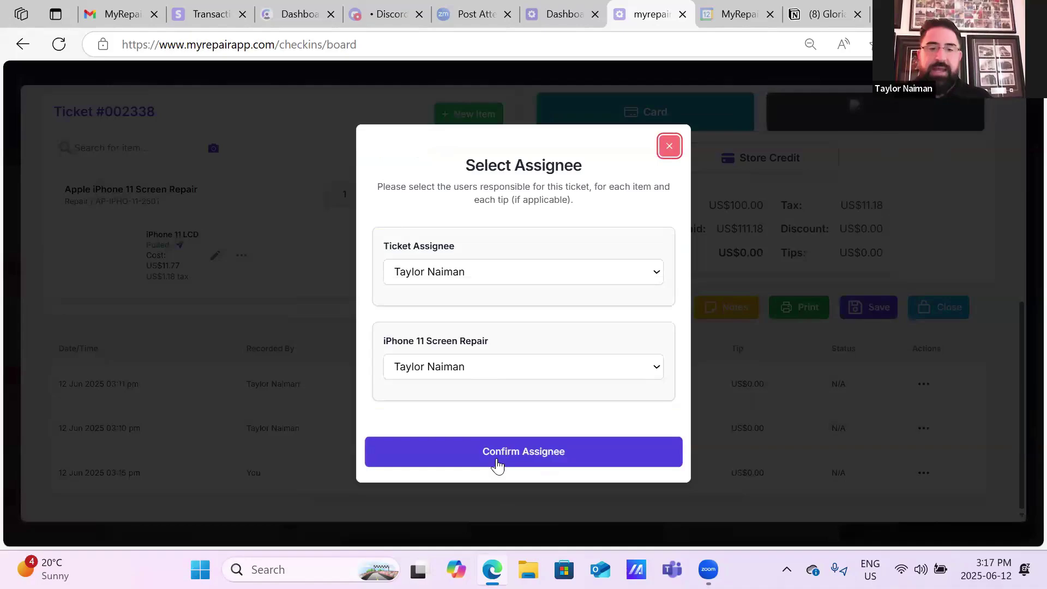
- Confirm the assignees for the ticket and its iPhone 11 Screen Repair item to finish closing it
click(501, 465)
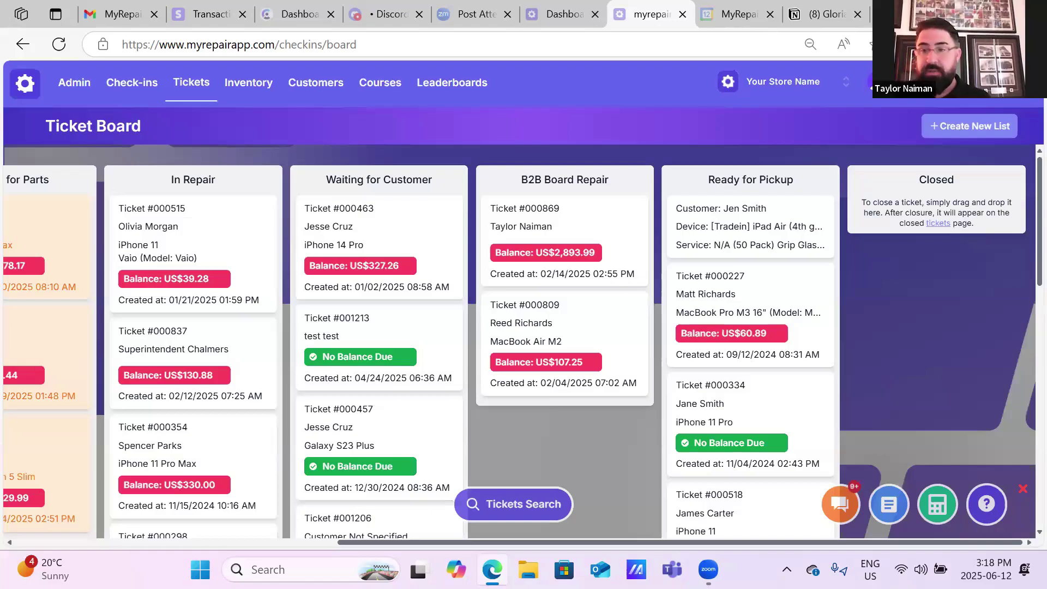
- Open Forms from the store settings and look through the published forms under My Forms
click(1025, 88)
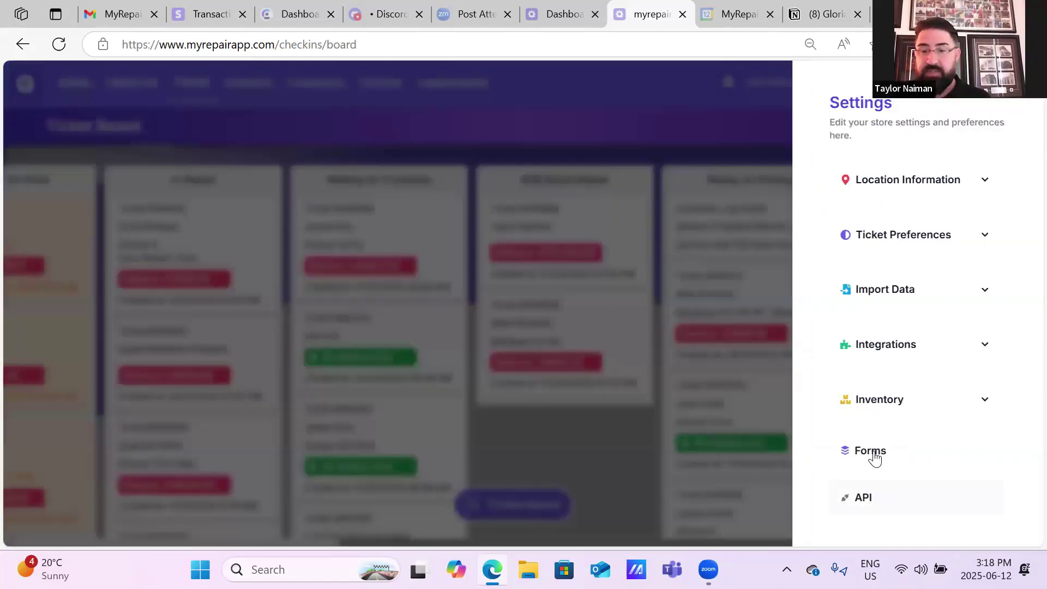
click(873, 453)
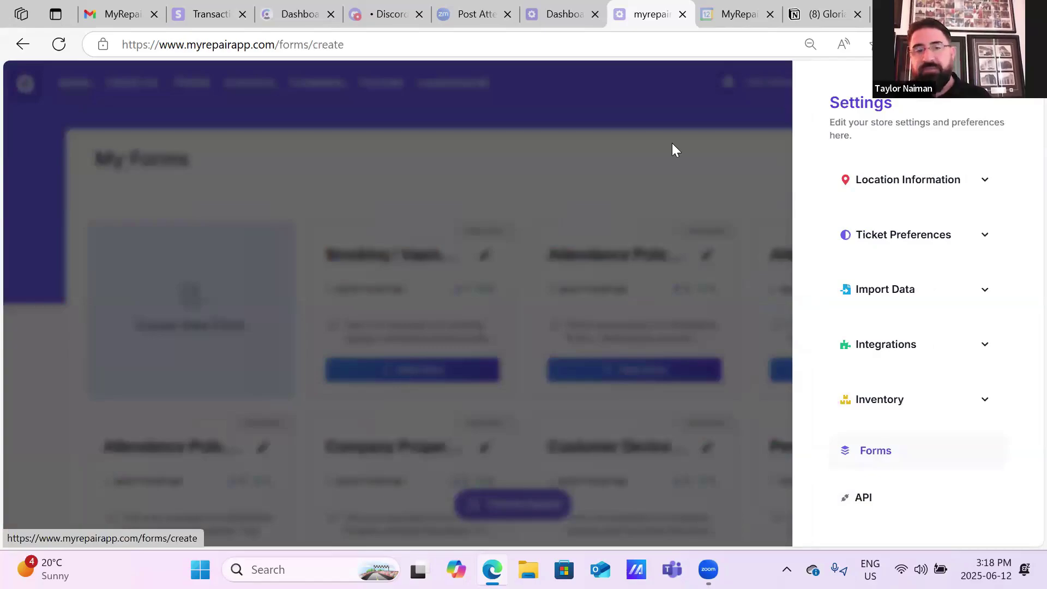
click(524, 336)
scroll(556, 371, down, 8)
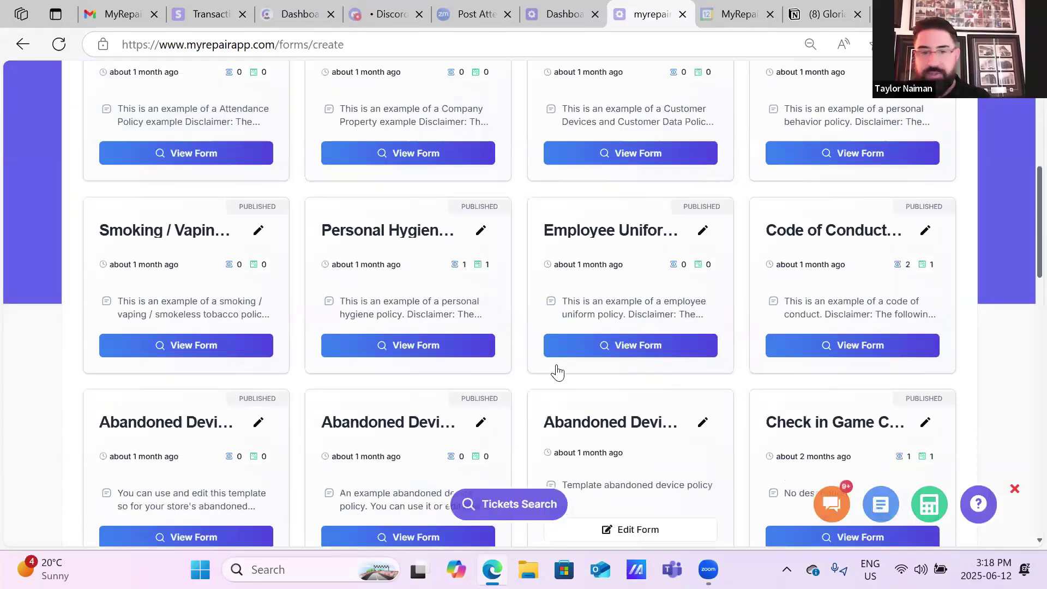
scroll(557, 373, down, 10)
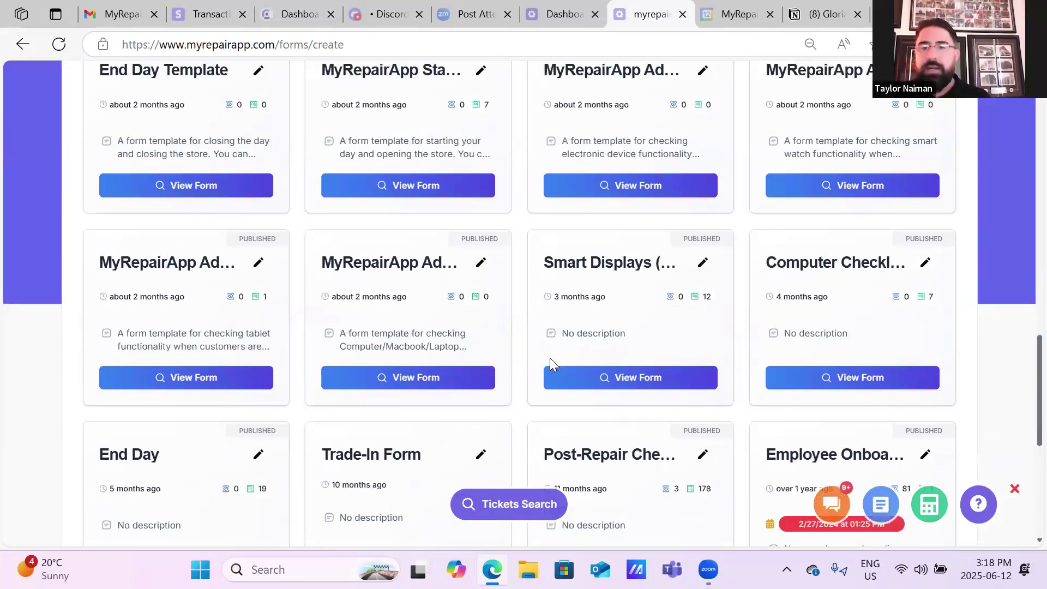
scroll(893, 198, up, 15)
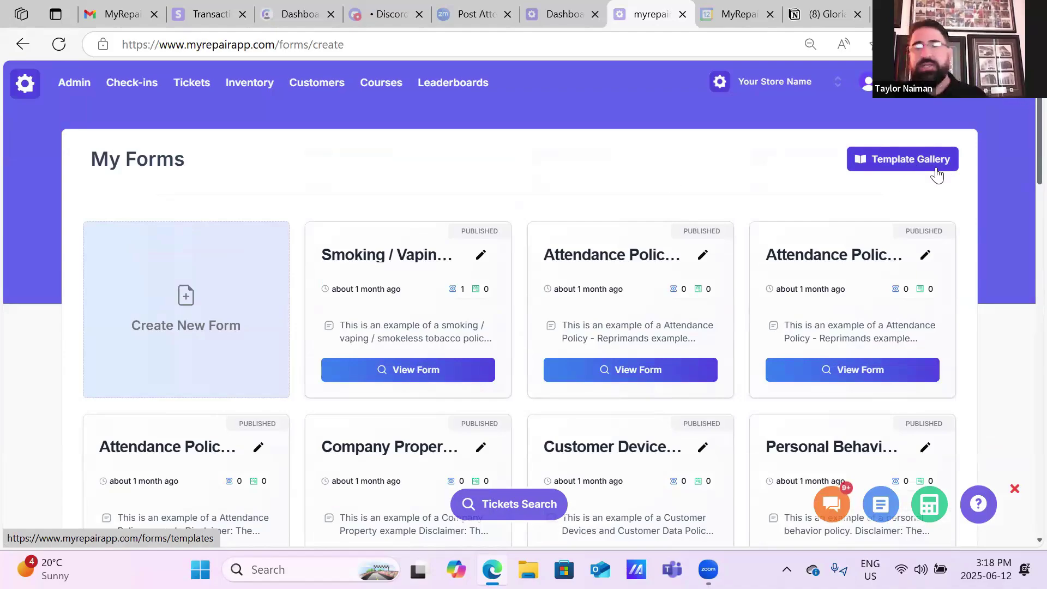
- Open the form Template Gallery and browse the available templates on its first and second pages
click(933, 167)
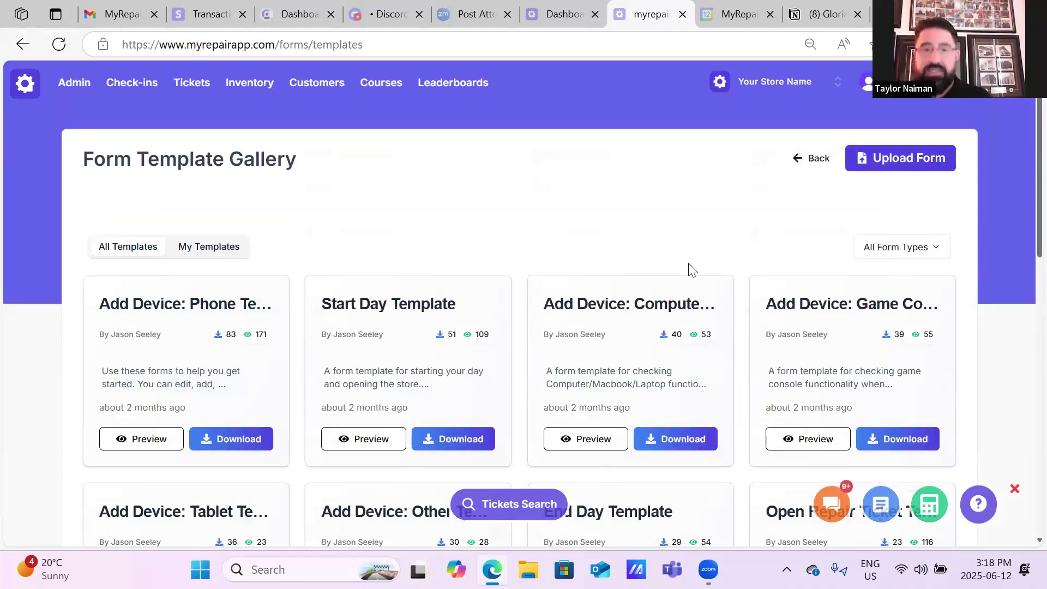
scroll(588, 206, down, 1)
scroll(578, 215, down, 4)
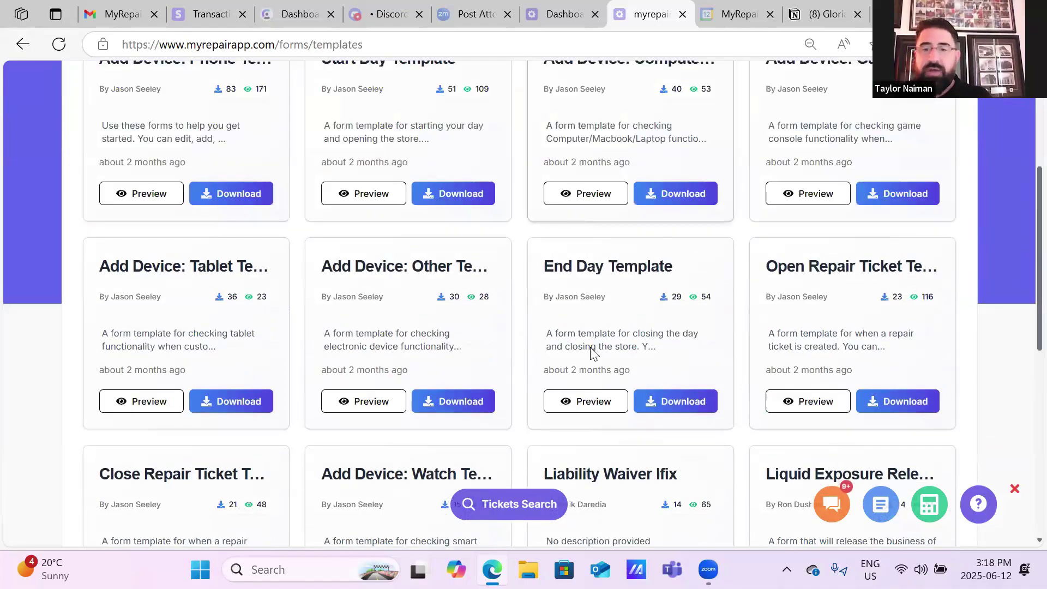
scroll(491, 305, down, 5)
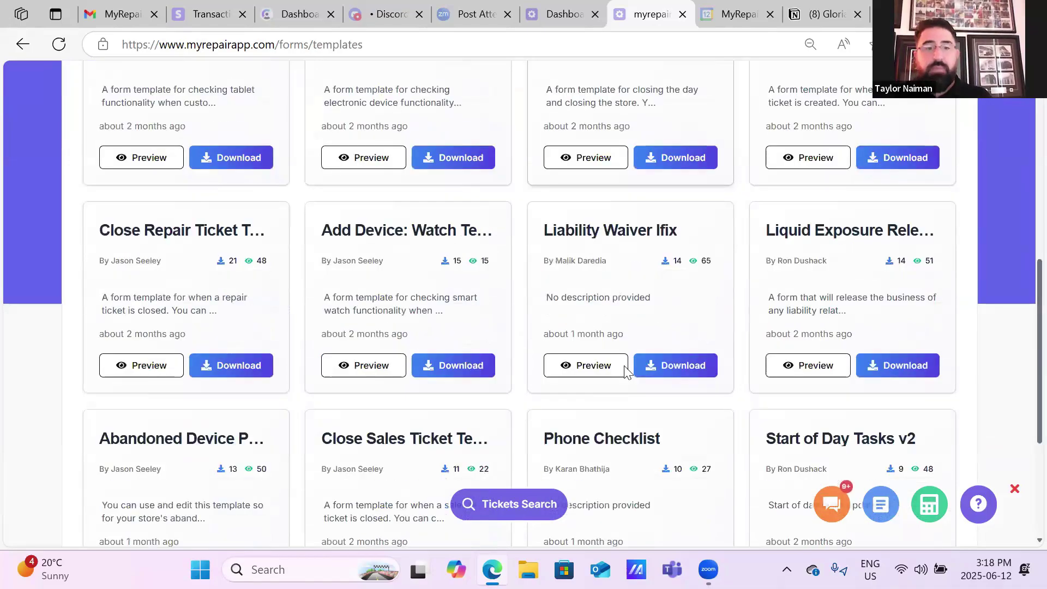
scroll(704, 431, down, 3)
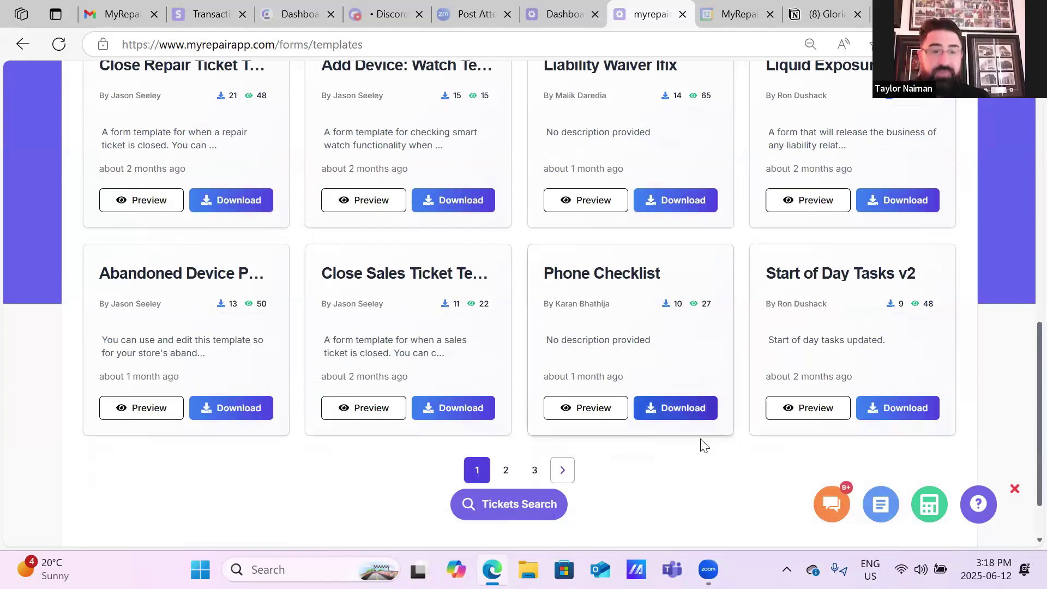
scroll(504, 408, down, 2)
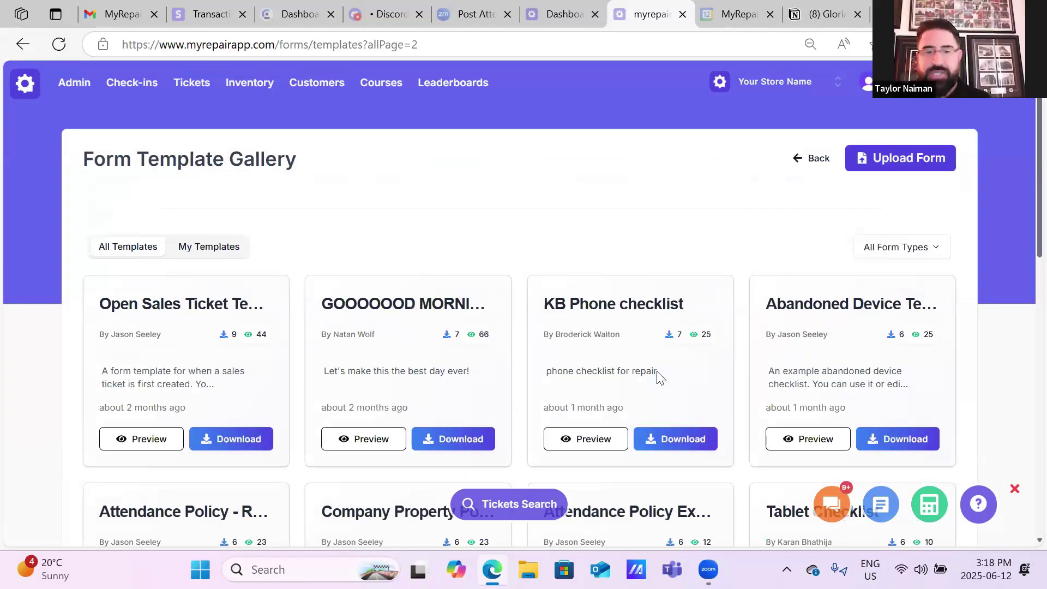
scroll(660, 376, down, 3)
scroll(657, 370, down, 2)
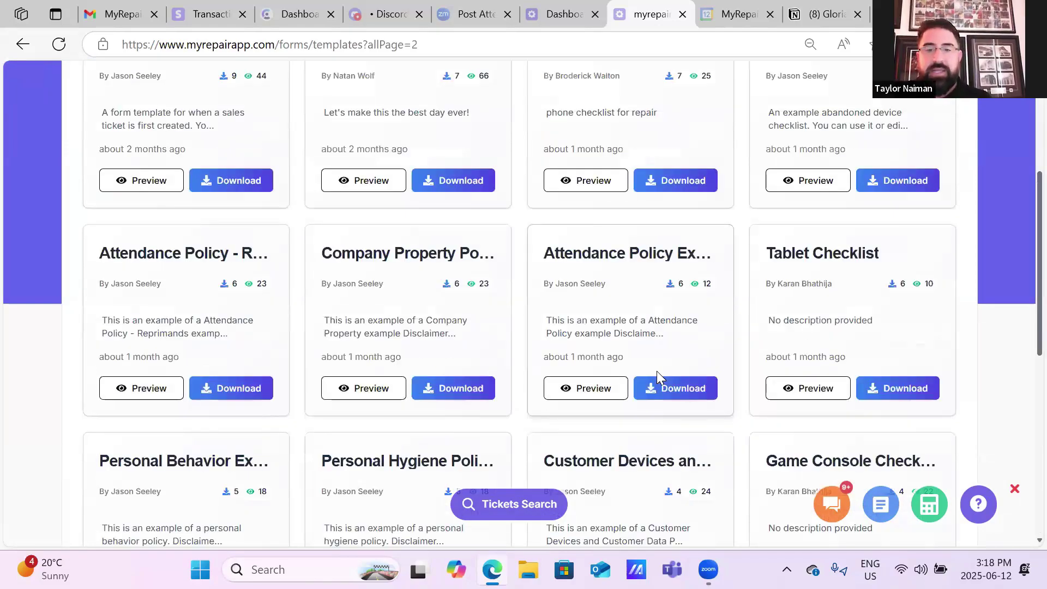
scroll(657, 371, down, 3)
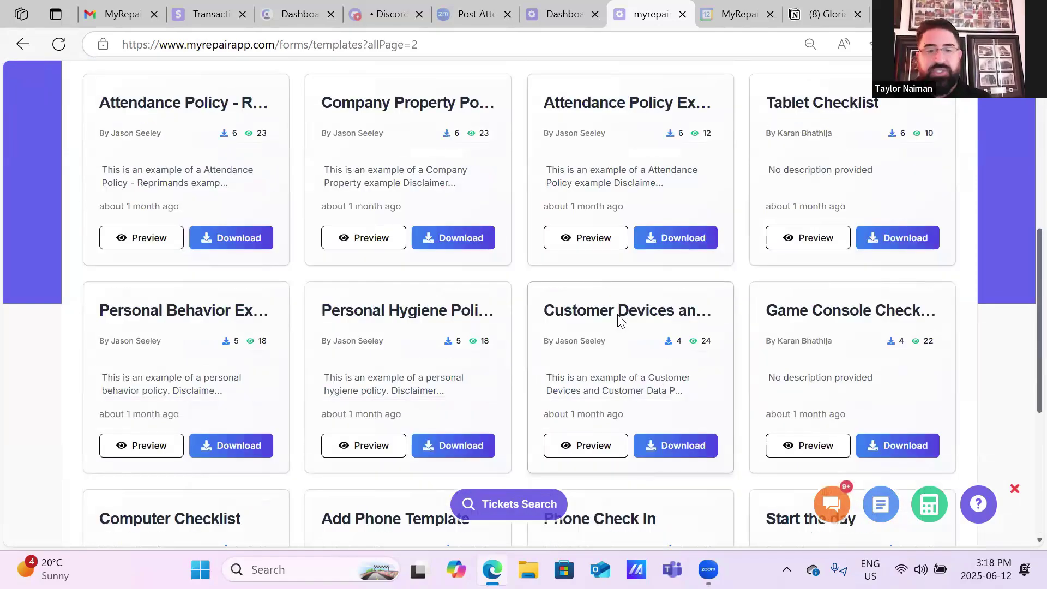
scroll(618, 319, down, 3)
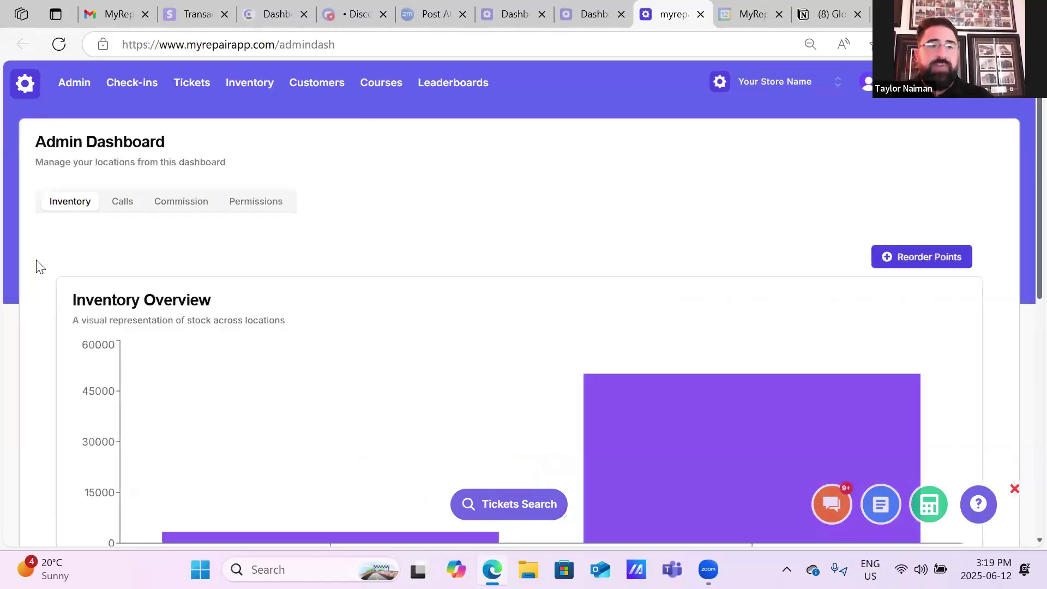
- Review the Inventory Overview chart and the Transfer Inventory section of the Admin Dashboard
scroll(38, 266, down, 3)
scroll(38, 267, down, 3)
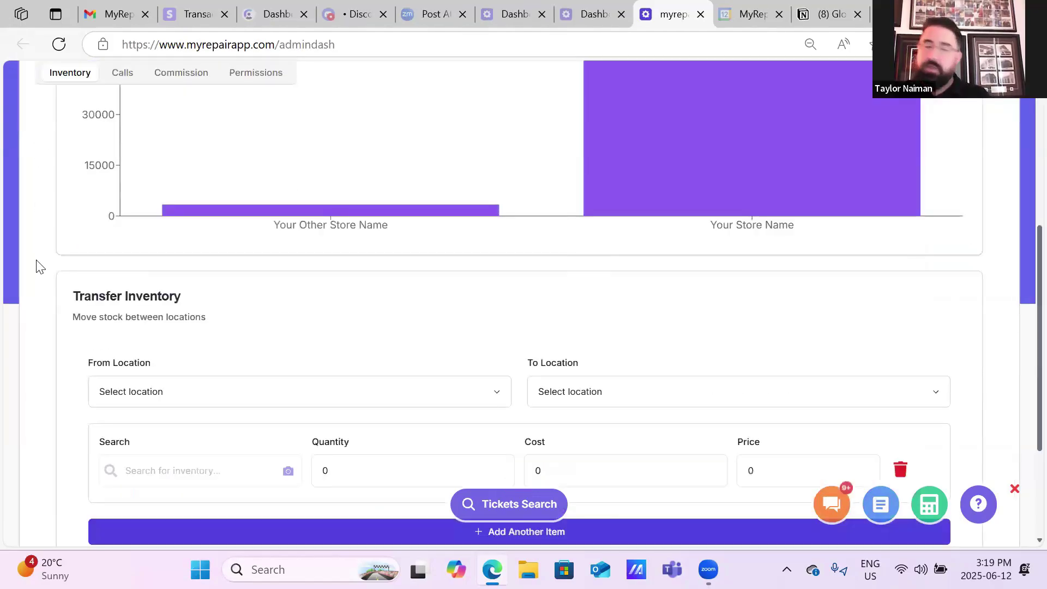
scroll(38, 267, down, 2)
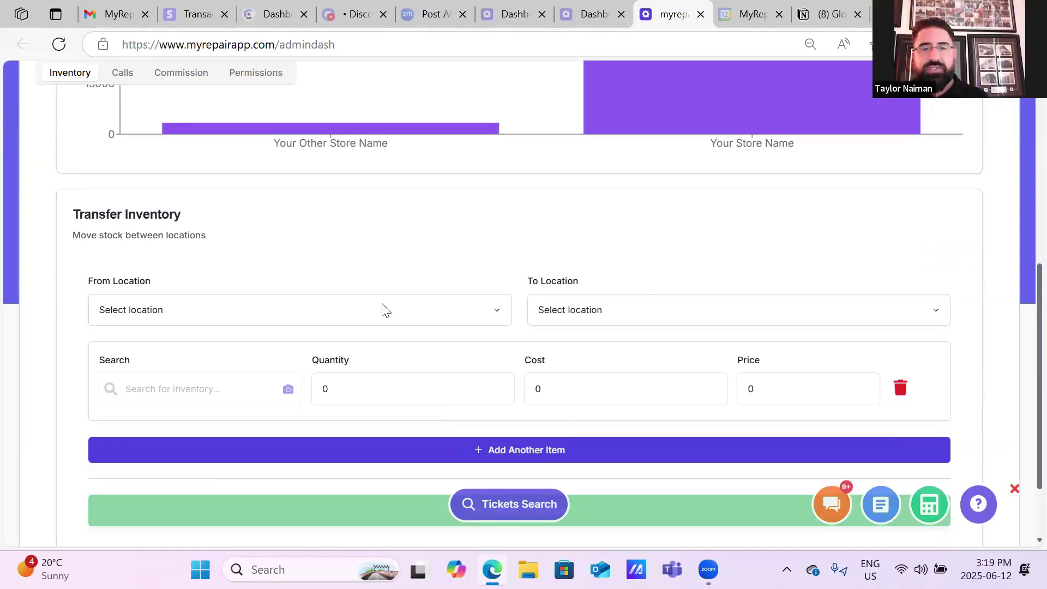
scroll(662, 403, up, 1)
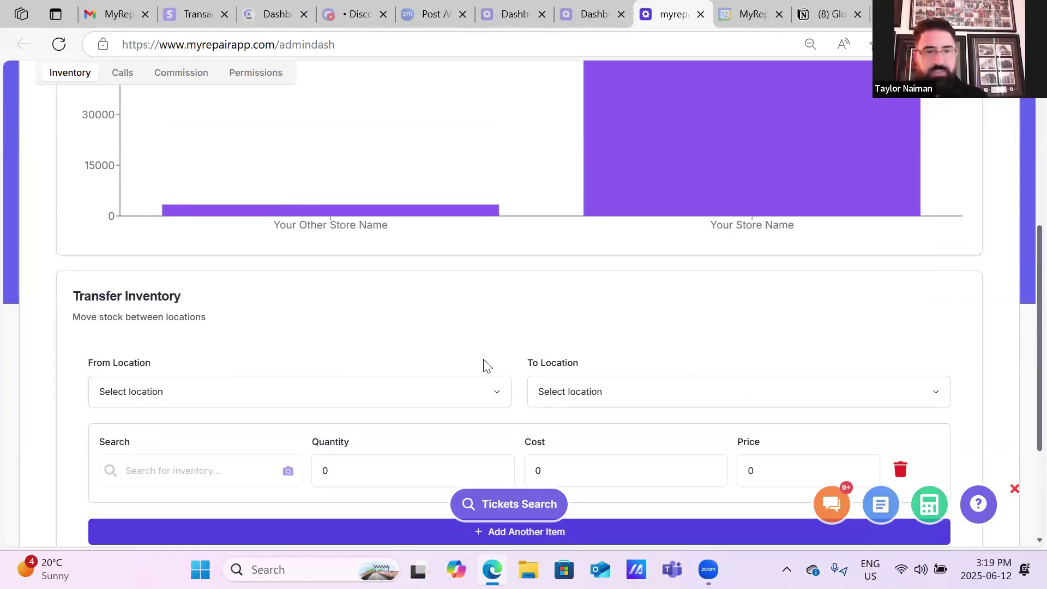
scroll(480, 365, down, 1)
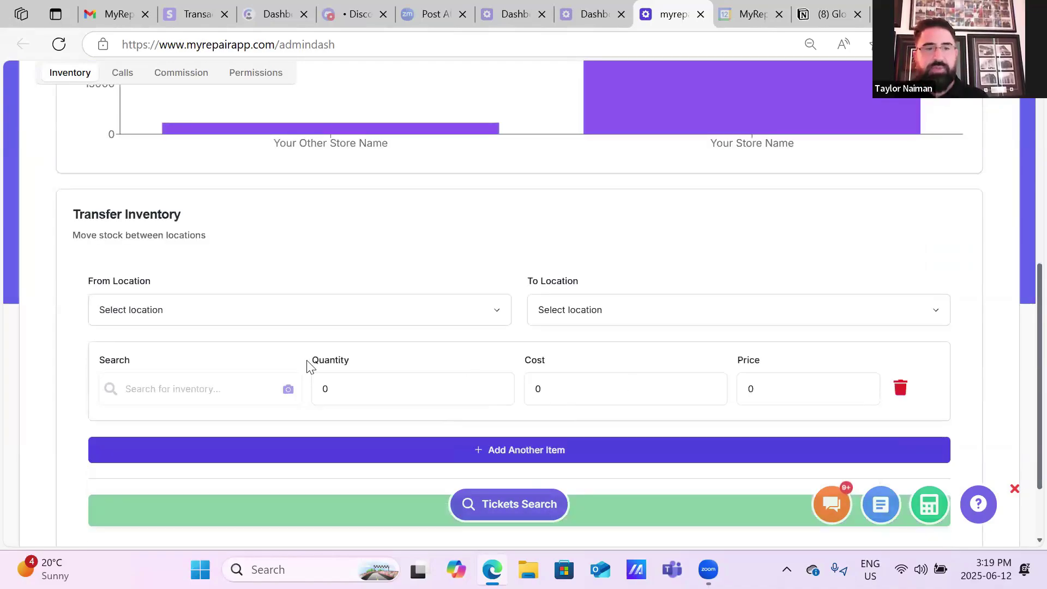
scroll(308, 366, up, 5)
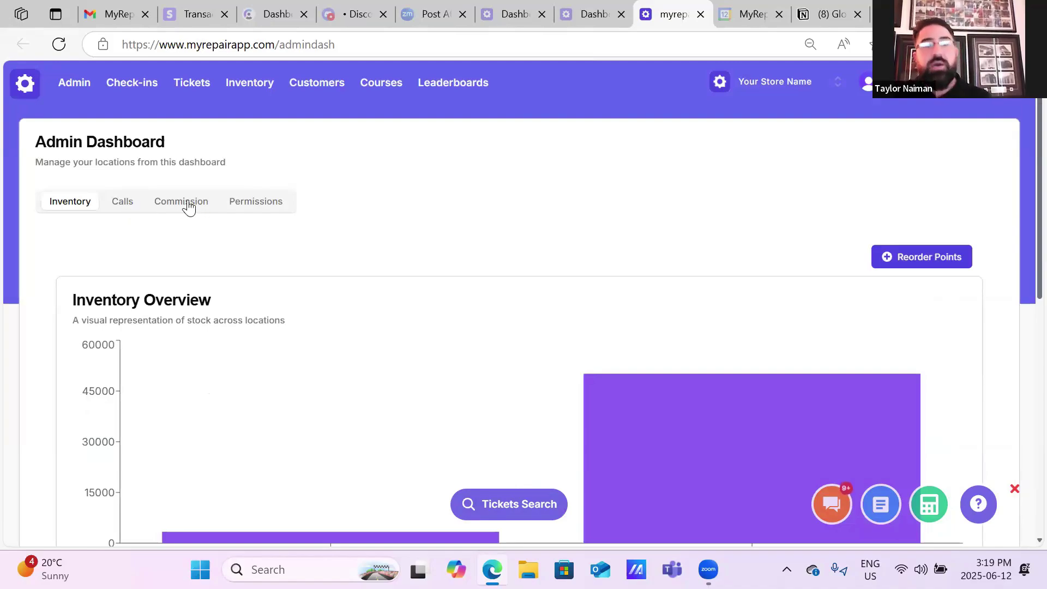
- Open the Employee Permissions table and view the unit options for an employee's Max Discount without changing them
click(276, 209)
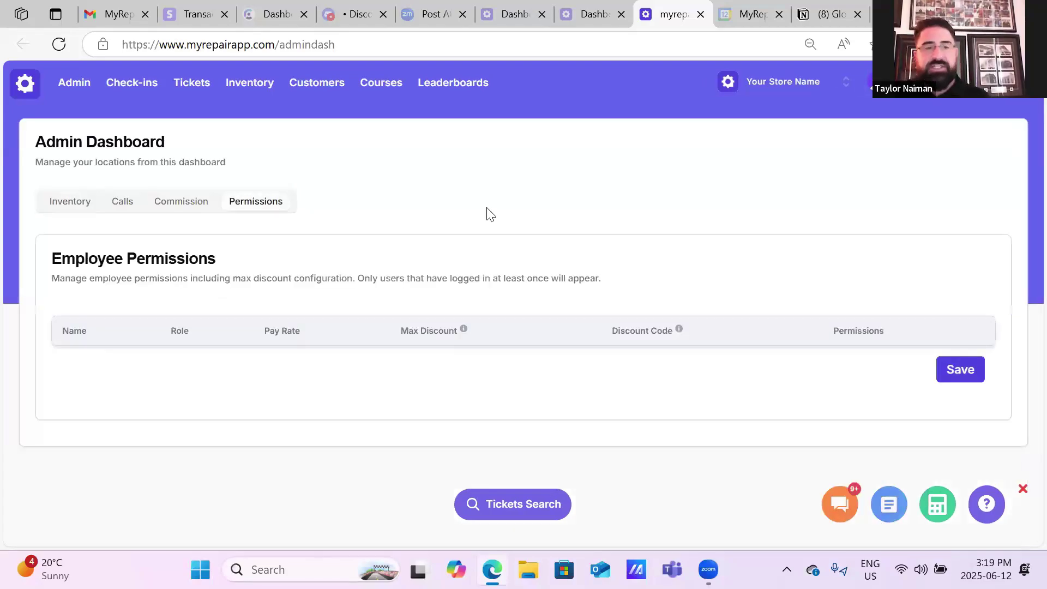
scroll(224, 289, down, 1)
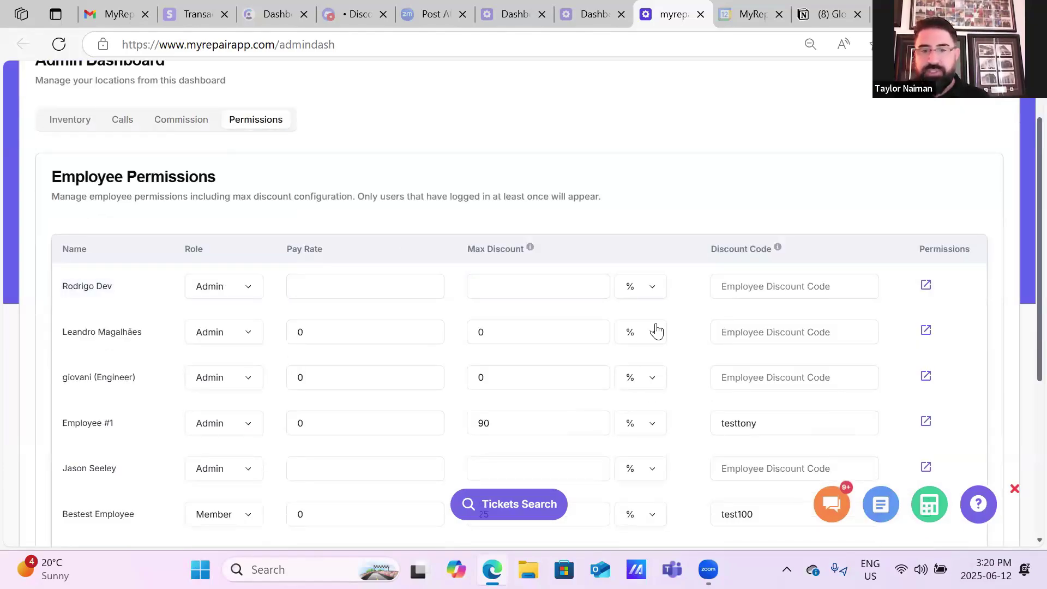
scroll(664, 336, up, 1)
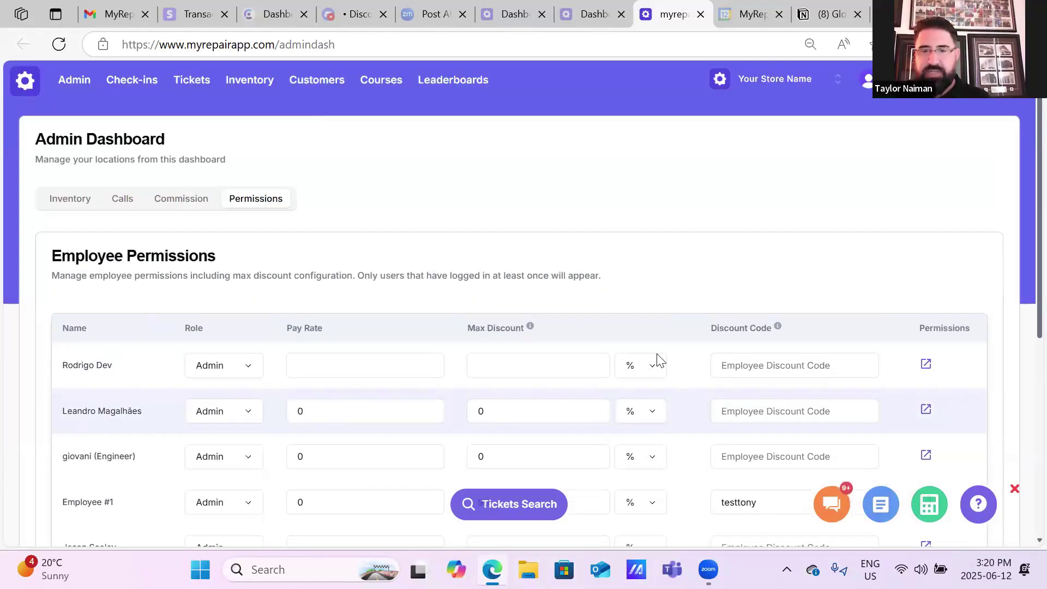
scroll(658, 361, down, 1)
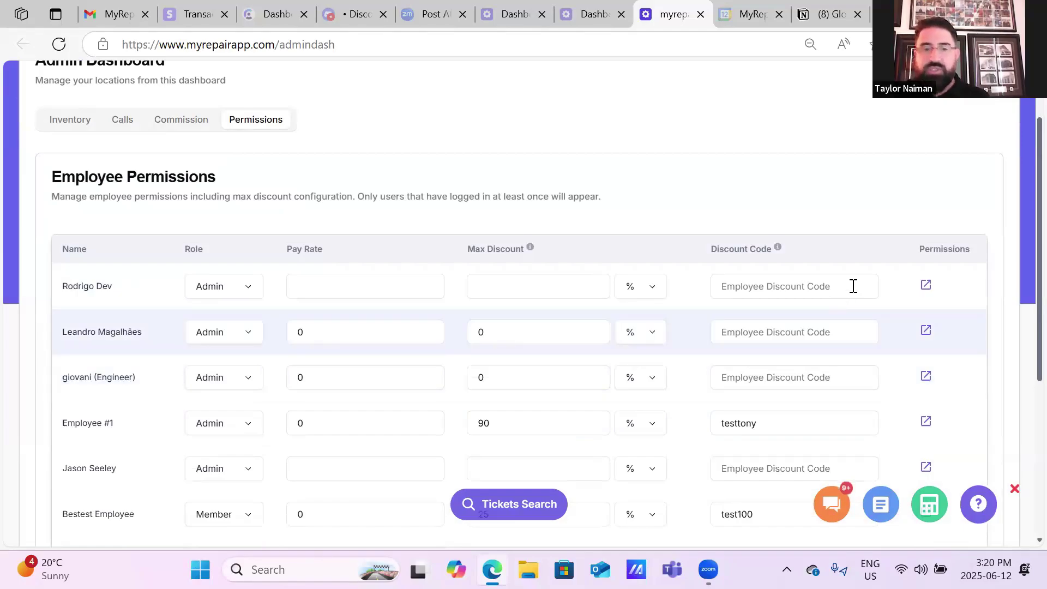
click(652, 335)
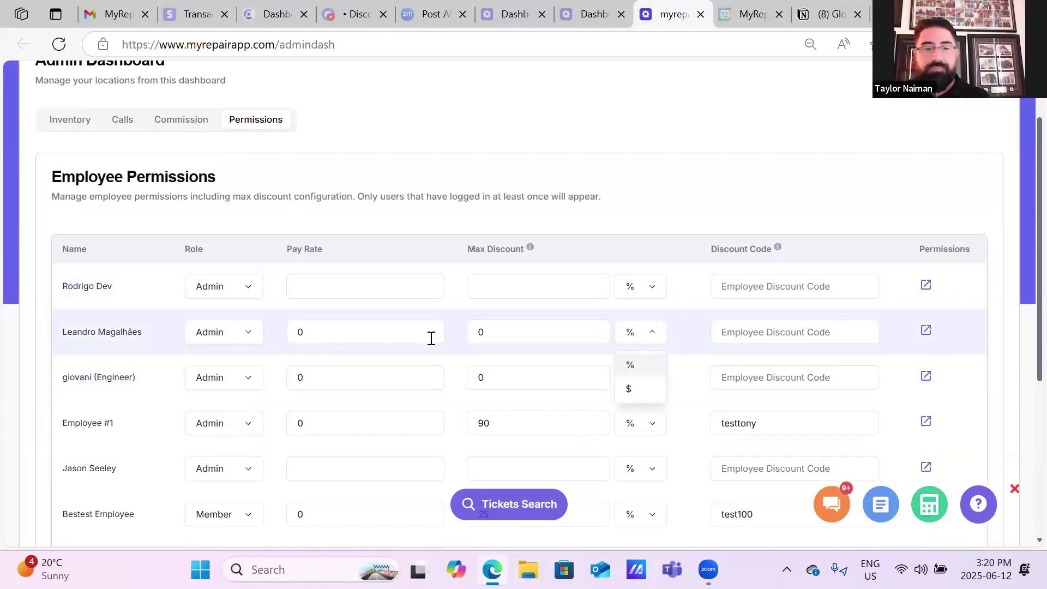
click(472, 308)
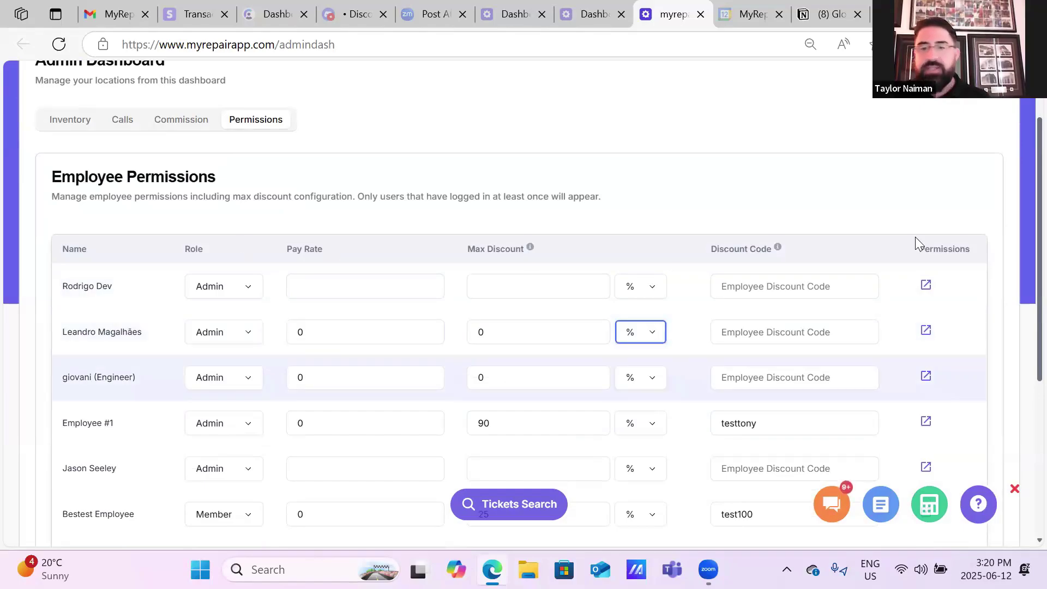
- Examine the first employee's ticket, inventory, reporting and timeclock permissions, and close them without changes
click(925, 284)
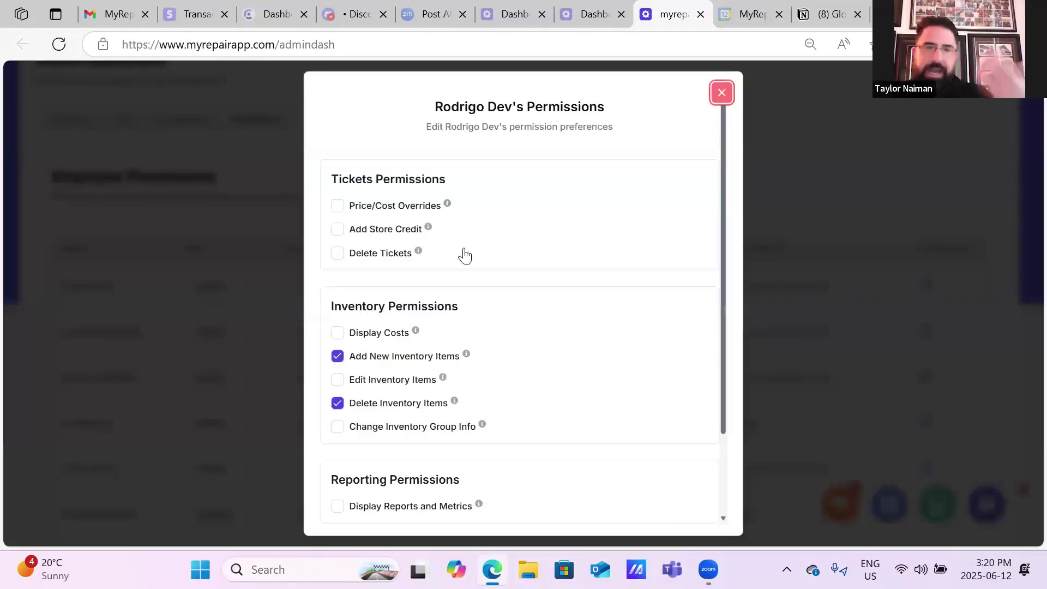
scroll(470, 302, down, 2)
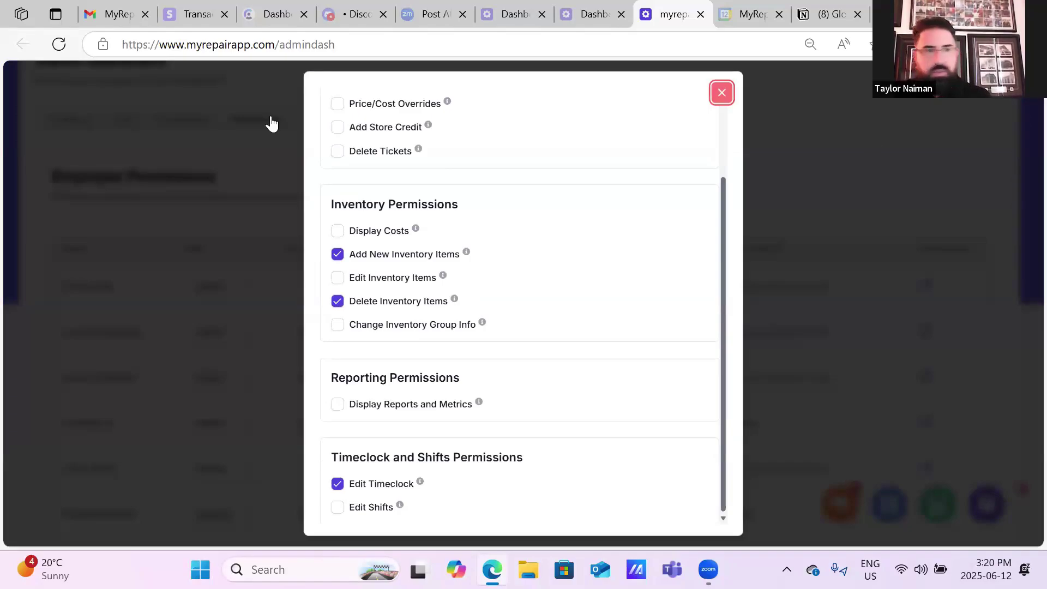
click(36, 87)
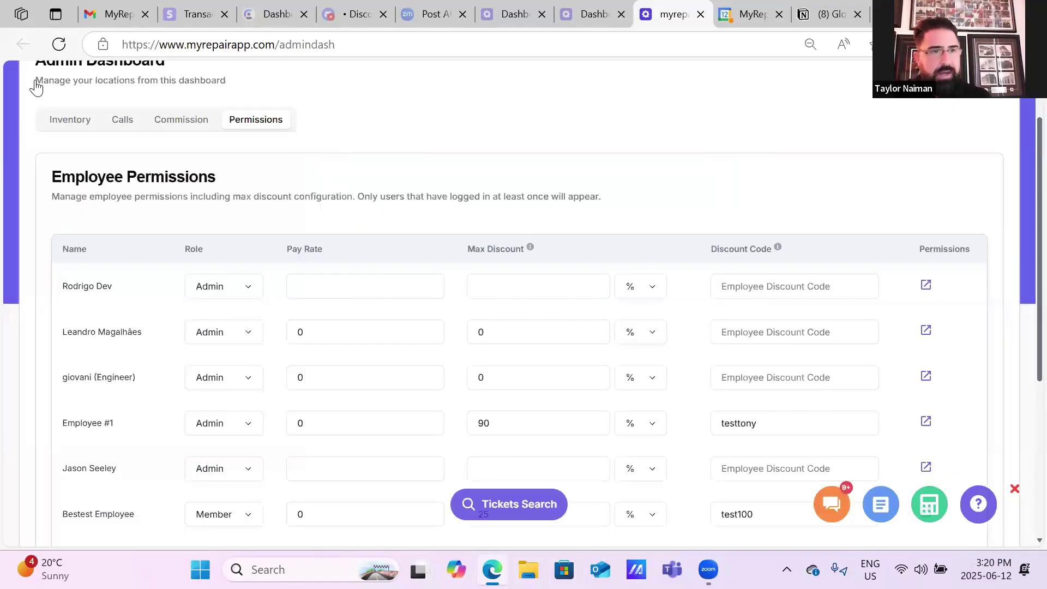
scroll(36, 88, up, 1)
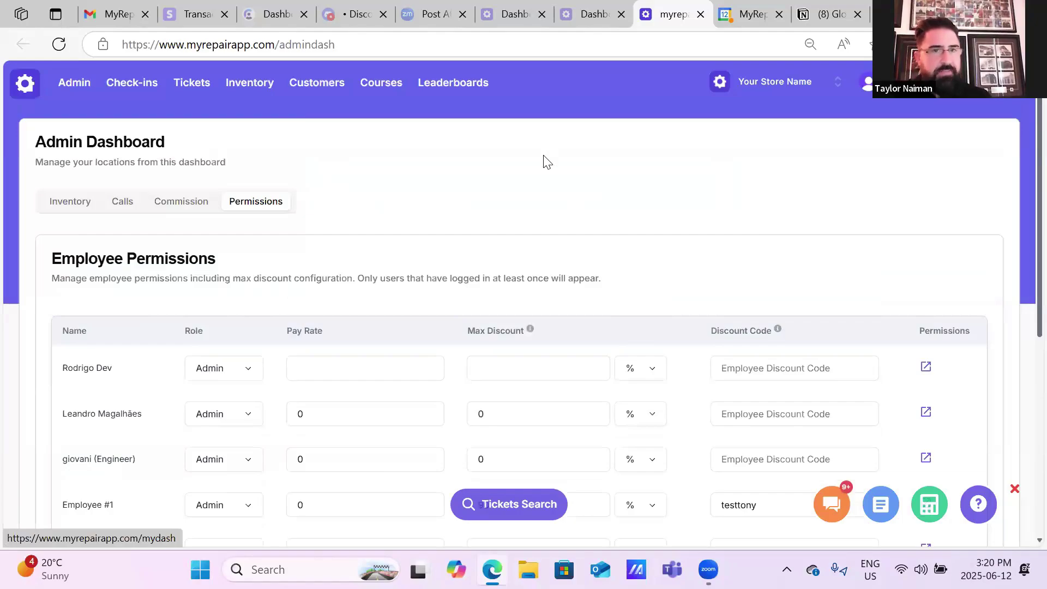